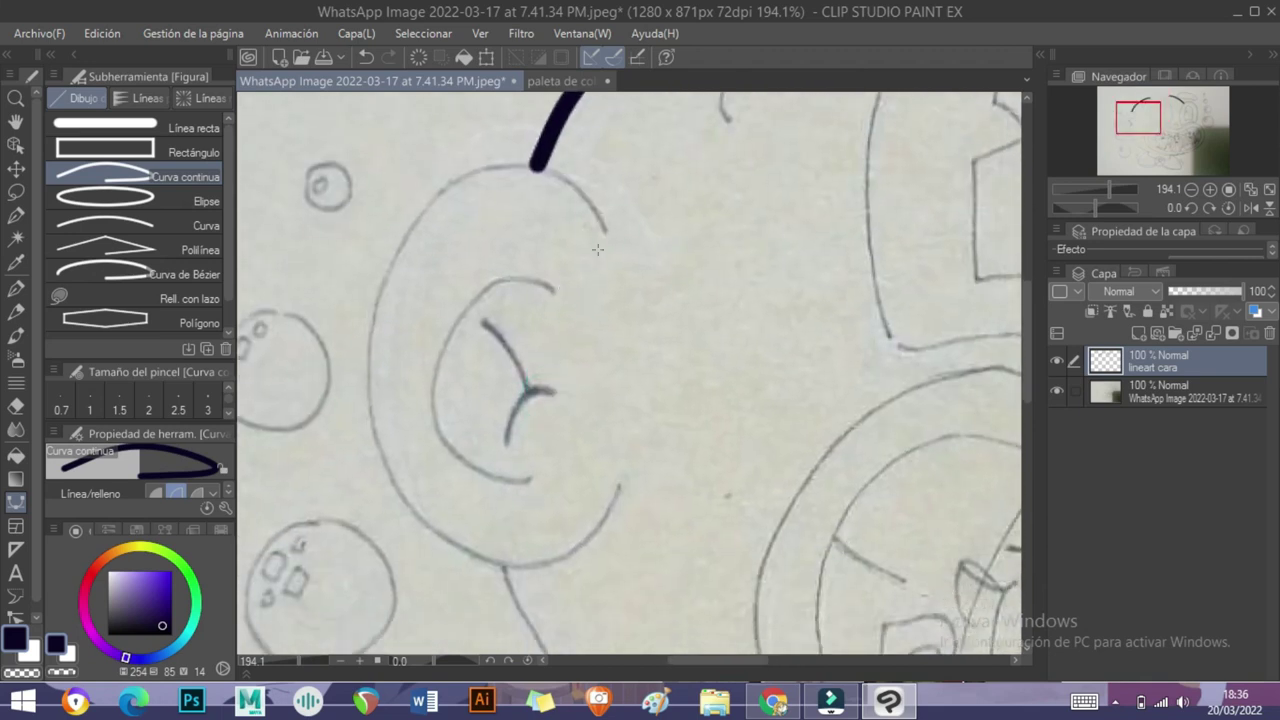
- Trace the ear's outer outline in near-black with the continuous curve, from its upper edge around to the lower tip
{"action": "left_click", "coordinate": [492, 172]}
{"action": "left_click", "coordinate": [444, 189]}
{"action": "left_click", "coordinate": [400, 245]}
{"action": "left_click", "coordinate": [369, 321]}
{"action": "left_click", "coordinate": [372, 422]}
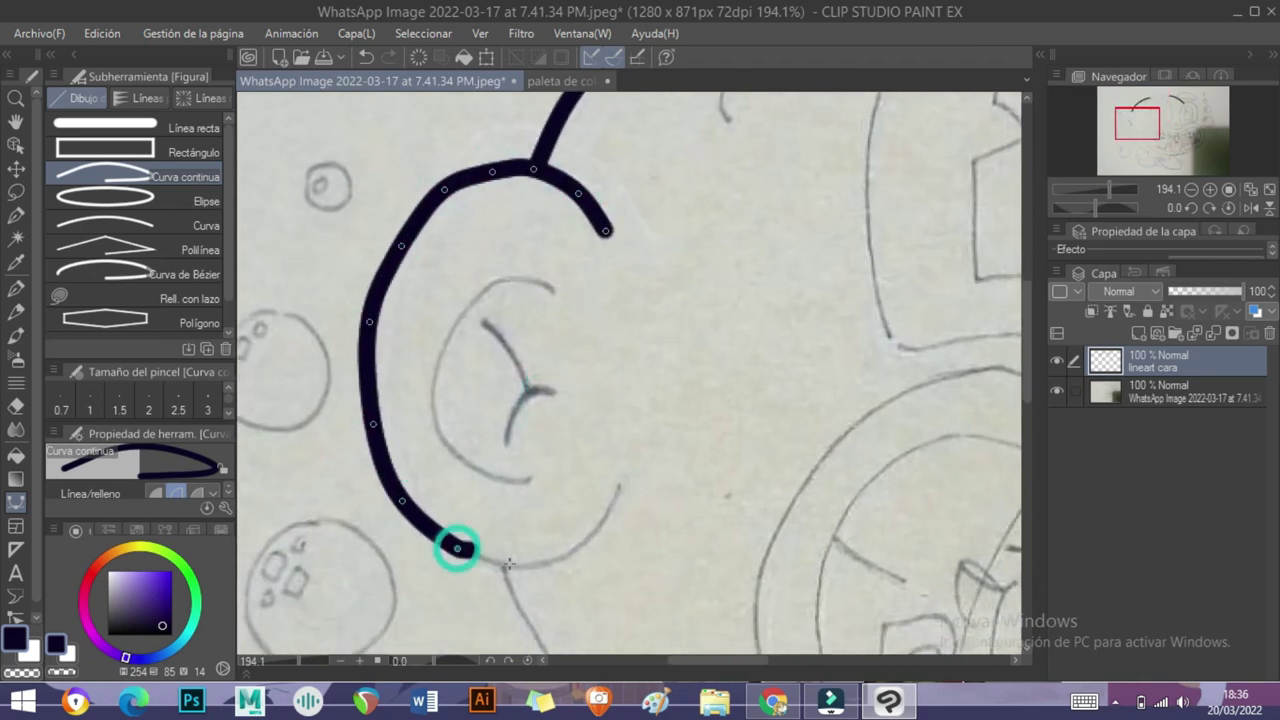
{"action": "left_click", "coordinate": [457, 543]}
{"action": "double_click", "coordinate": [618, 487]}
- Trace the C-shaped inner ear curve and the small forked fold inside it
{"action": "left_click", "coordinate": [554, 291]}
{"action": "left_click", "coordinate": [533, 285]}
{"action": "left_click", "coordinate": [499, 286]}
{"action": "left_click", "coordinate": [460, 305]}
{"action": "left_click", "coordinate": [437, 350]}
{"action": "left_click", "coordinate": [431, 410]}
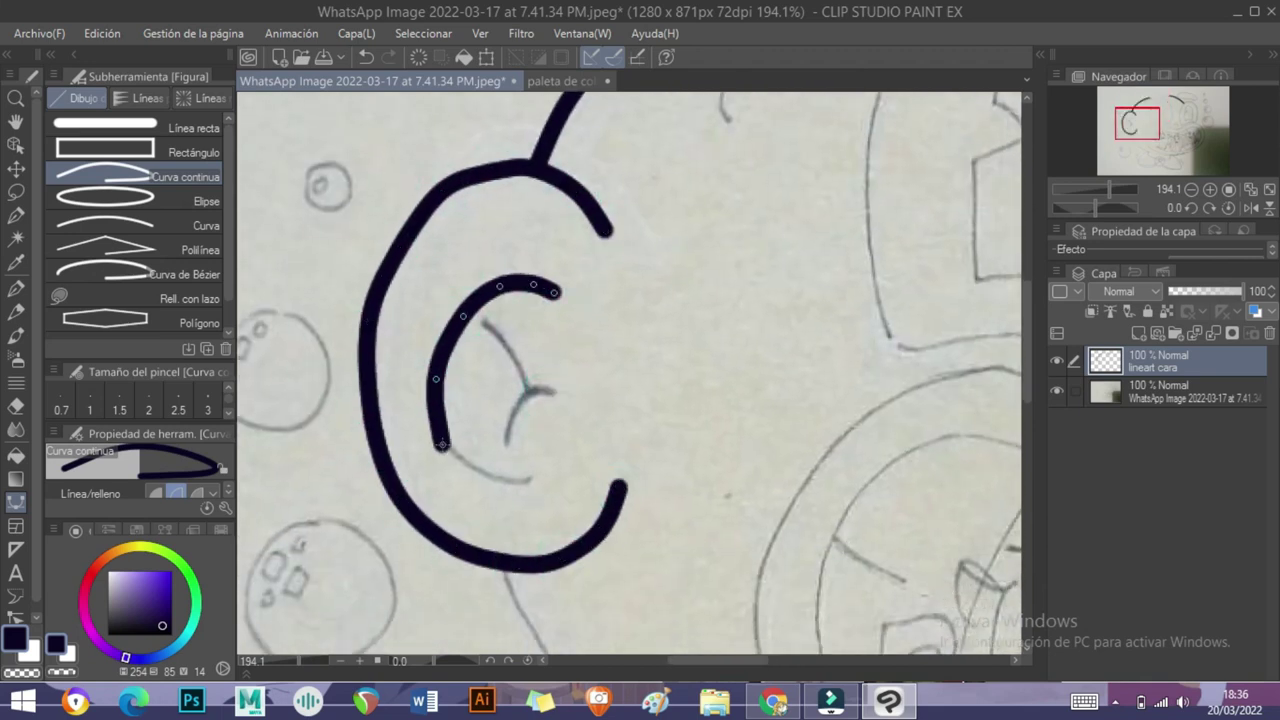
{"action": "left_click", "coordinate": [450, 458]}
{"action": "left_click", "coordinate": [490, 478]}
{"action": "double_click", "coordinate": [530, 478]}
{"action": "left_click", "coordinate": [483, 325]}
{"action": "left_click", "coordinate": [553, 388]}
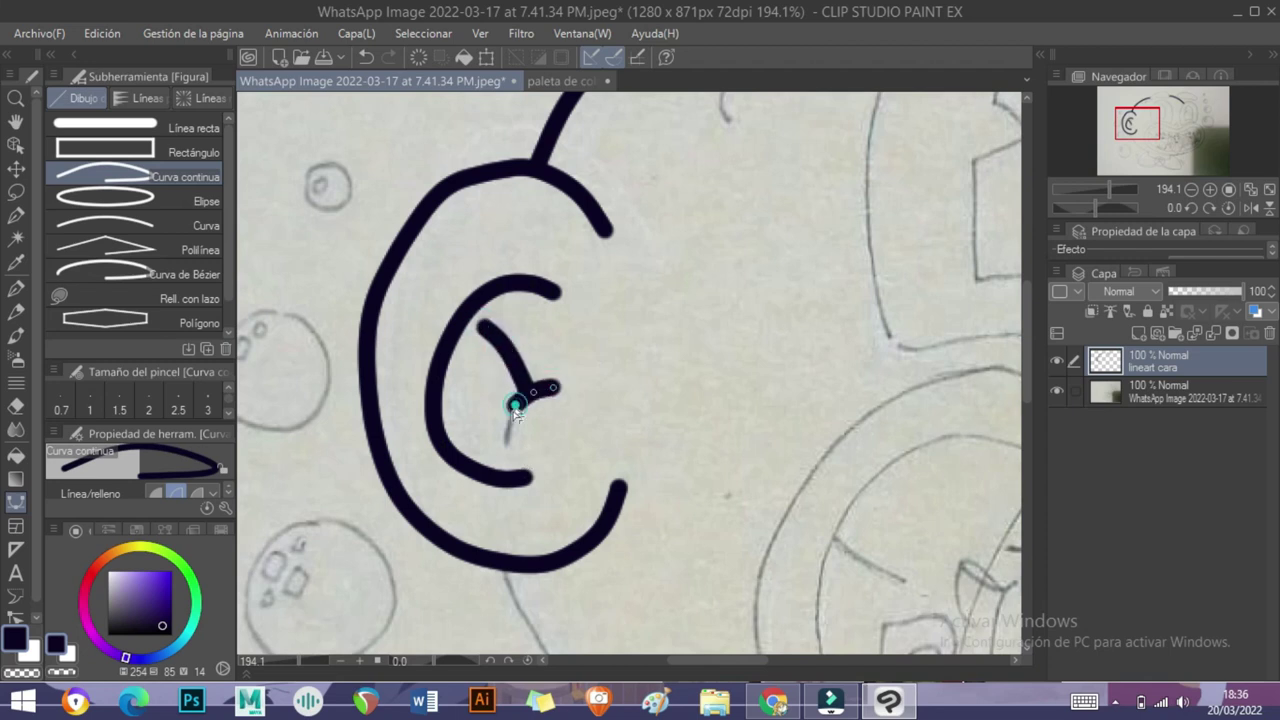
- Trace the jaw line from beneath the ear down towards the chin
{"action": "scroll", "coordinate": [1030, 413], "scroll_direction": "down", "scroll_amount": 5}
{"action": "left_click_drag", "start_coordinate": [670, 658], "coordinate": [725, 658]}
{"action": "left_click", "coordinate": [256, 278]}
{"action": "left_click", "coordinate": [563, 571]}
{"action": "double_click", "coordinate": [776, 627]}
{"action": "left_click_drag", "start_coordinate": [804, 630], "coordinate": [607, 447]}
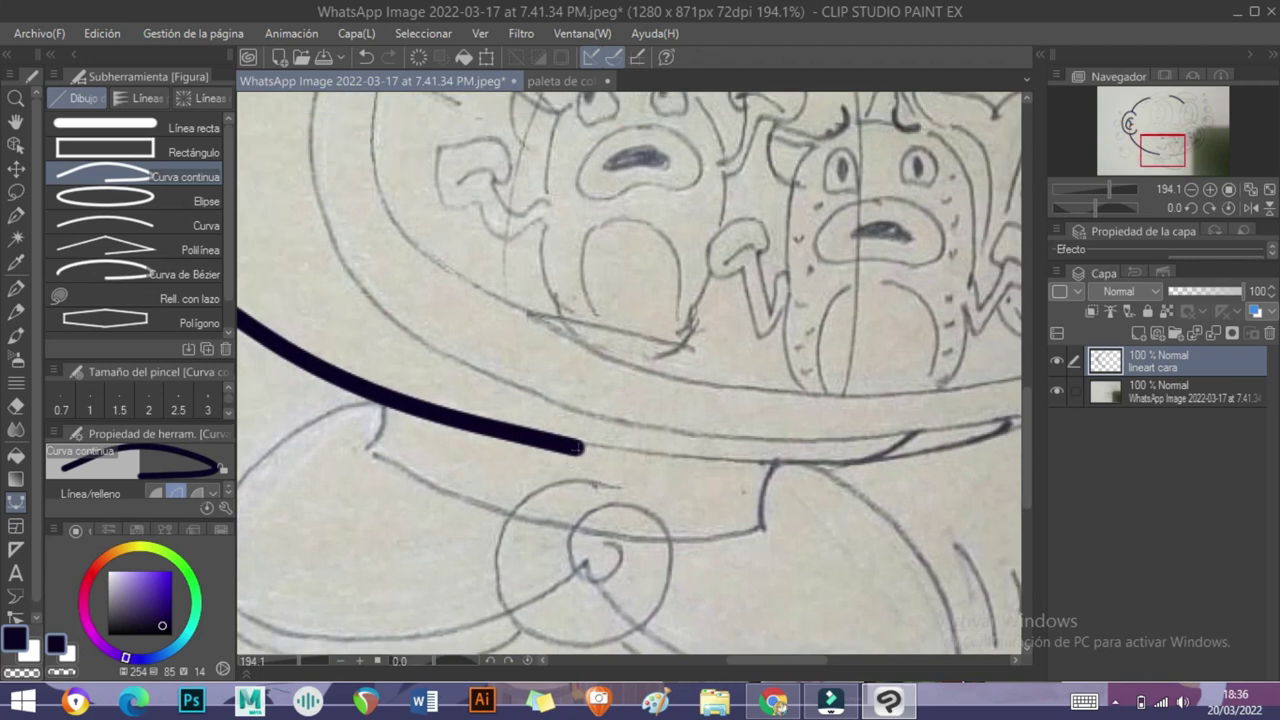
- Extend the jaw line along the chin until it meets the underside of the big lips
{"action": "left_click", "coordinate": [574, 446]}
{"action": "left_click", "coordinate": [616, 453]}
{"action": "left_click", "coordinate": [780, 466]}
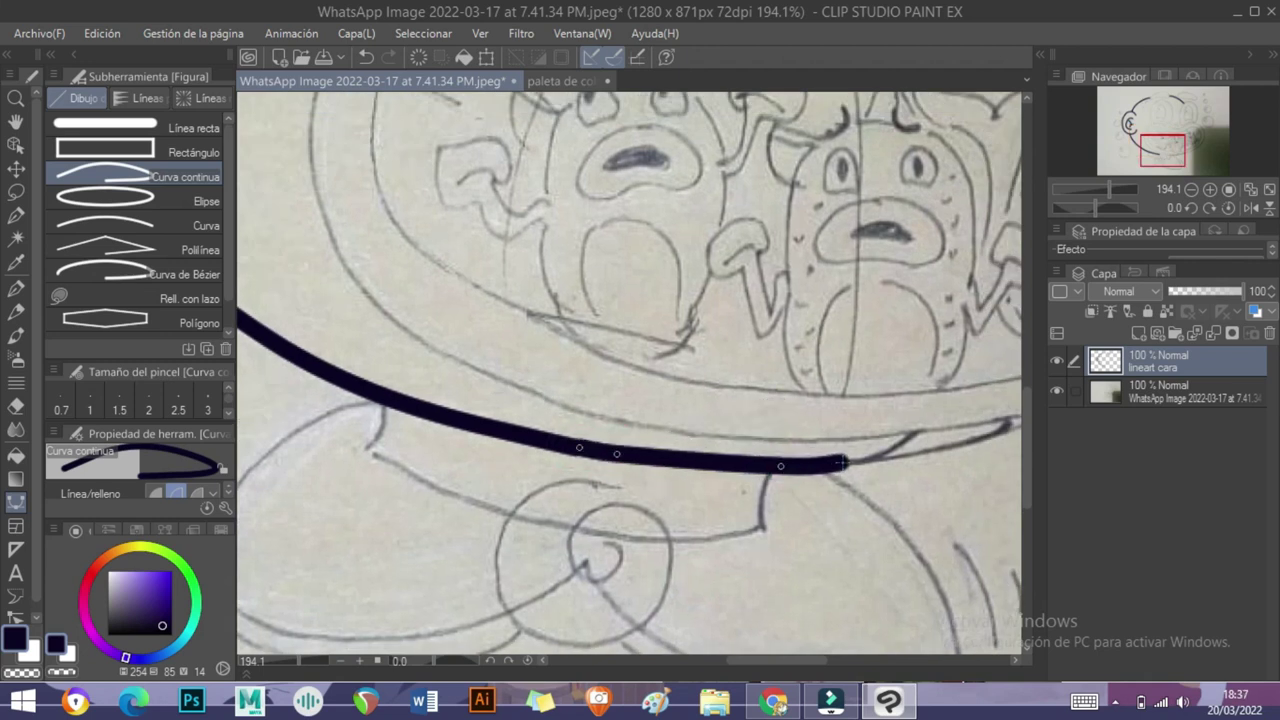
{"action": "key", "text": "BackSpace"}
{"action": "left_click", "coordinate": [711, 462]}
{"action": "left_click", "coordinate": [830, 460]}
- Draw the short face line under the right eye and the curved nose above the mouth
{"action": "mouse_move", "coordinate": [863, 363]}
{"action": "left_mouse_down"}
{"action": "mouse_move", "coordinate": [735, 360]}
{"action": "mouse_move", "coordinate": [847, 313]}
{"action": "left_mouse_up"}
{"action": "left_click", "coordinate": [510, 378]}
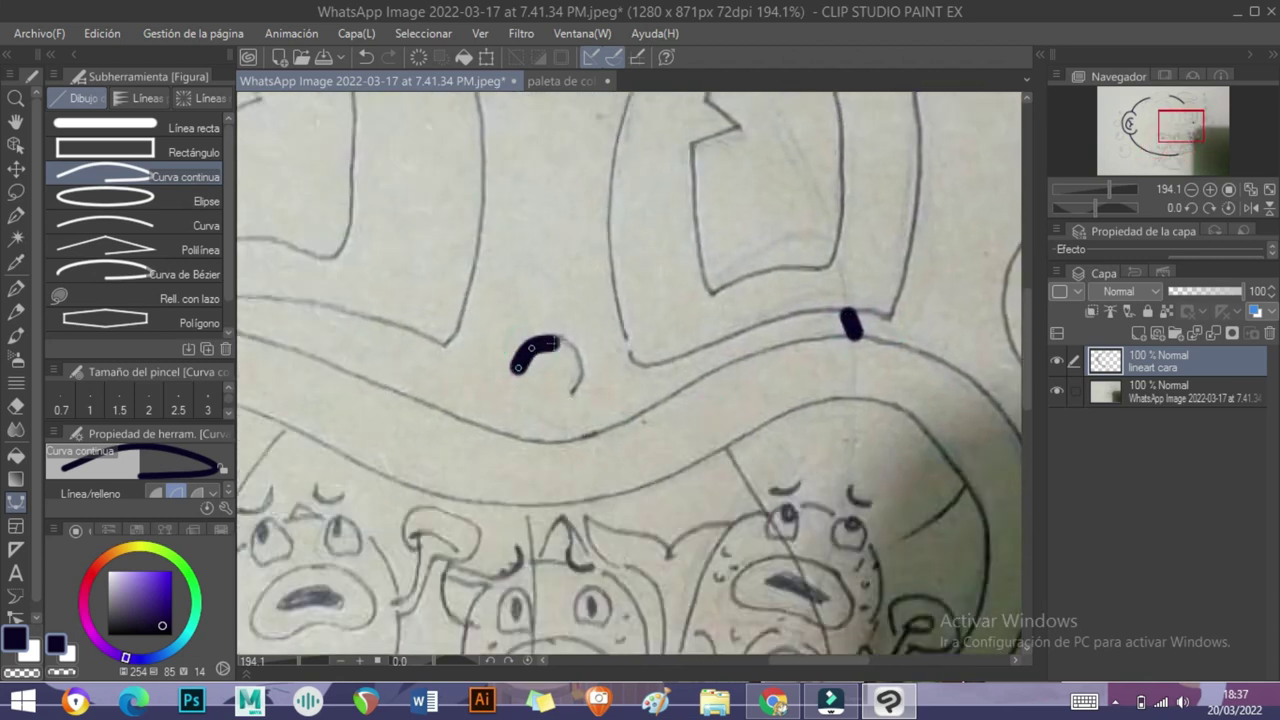
{"action": "left_click", "coordinate": [573, 398]}
{"action": "left_click_drag", "start_coordinate": [580, 194], "coordinate": [837, 252]}
{"action": "left_click_drag", "start_coordinate": [1108, 189], "coordinate": [1098, 186]}
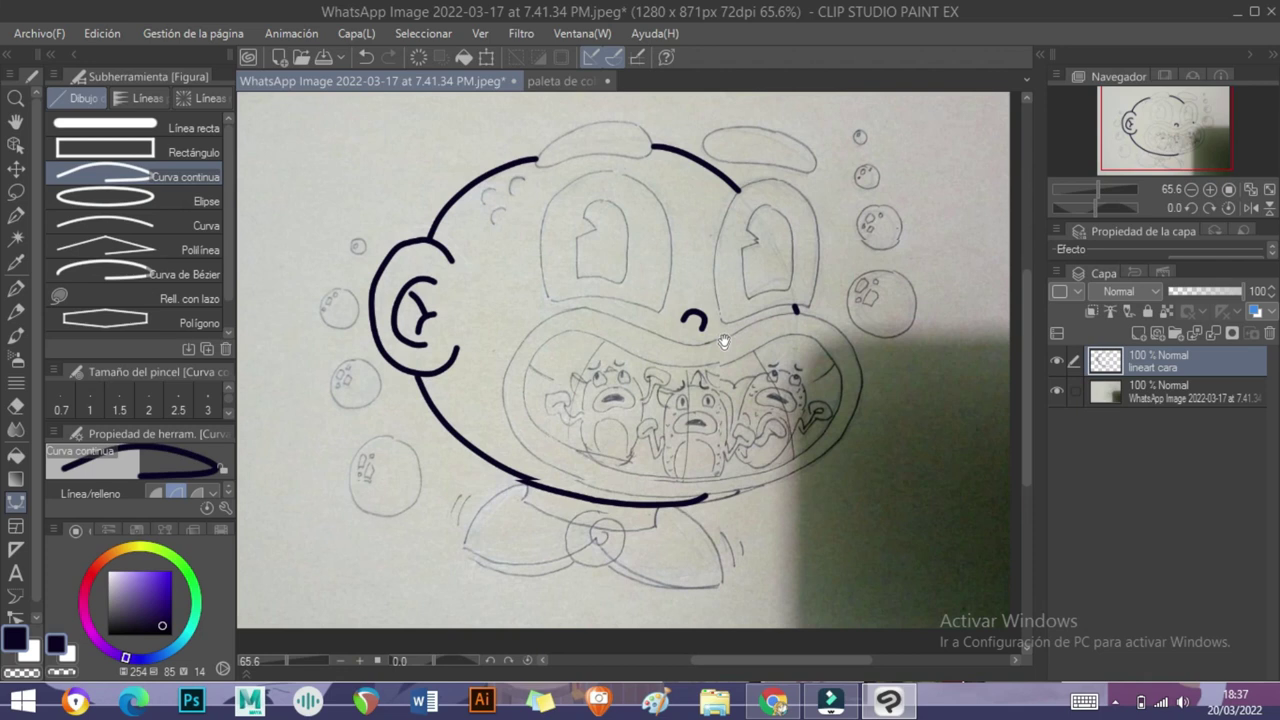
- Sample the coral red from the color palette document and trace the outer lip's upper edge in the sketch
{"action": "left_click", "coordinate": [565, 81]}
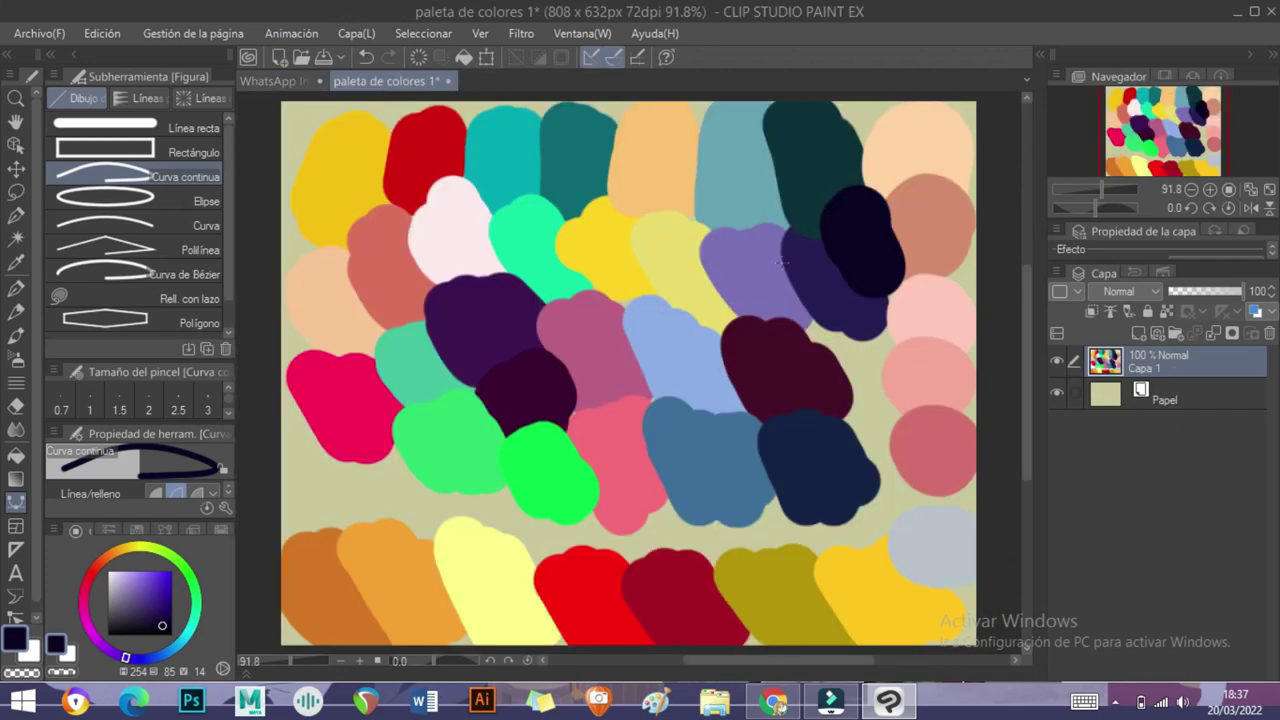
{"action": "left_click", "coordinate": [928, 176], "text": "alt"}
{"action": "left_click", "coordinate": [290, 81]}
{"action": "scroll", "coordinate": [600, 380], "scroll_direction": "up", "scroll_amount": 3}
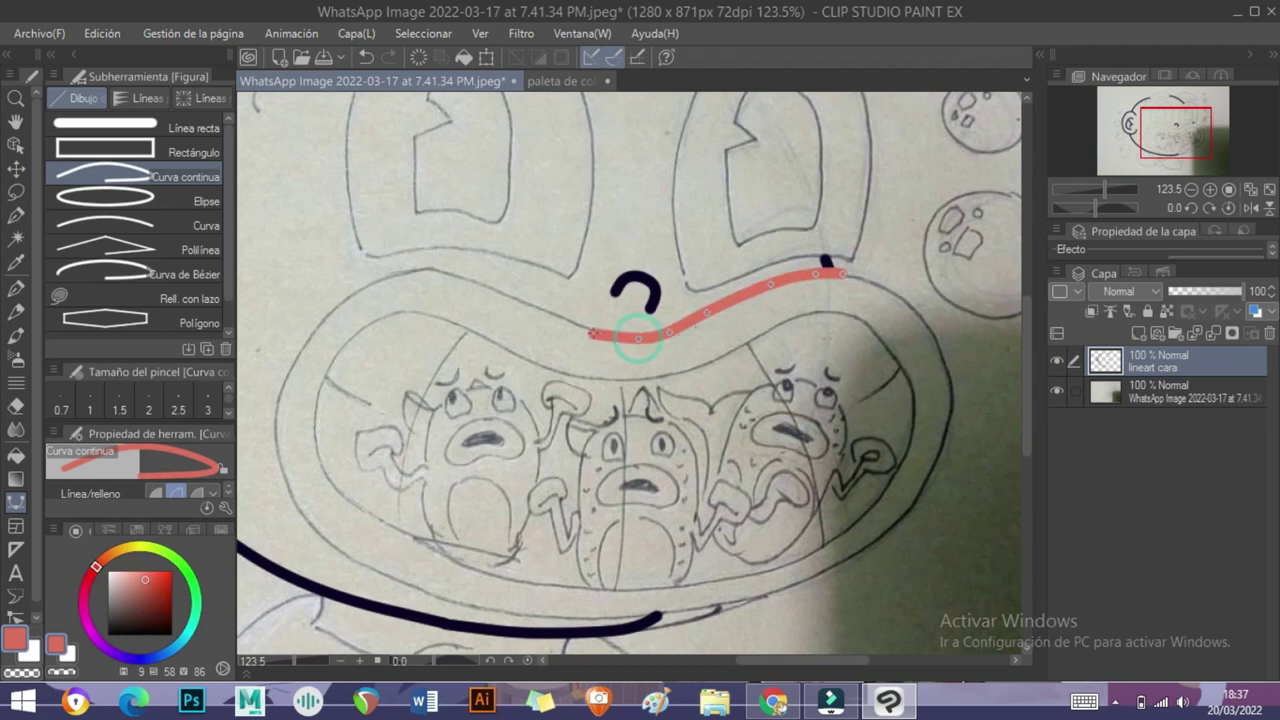
{"action": "left_click", "coordinate": [592, 328]}
{"action": "left_click", "coordinate": [535, 308]}
{"action": "left_click", "coordinate": [483, 289]}
{"action": "left_click", "coordinate": [440, 271]}
{"action": "left_click", "coordinate": [413, 272]}
{"action": "left_click", "coordinate": [363, 290]}
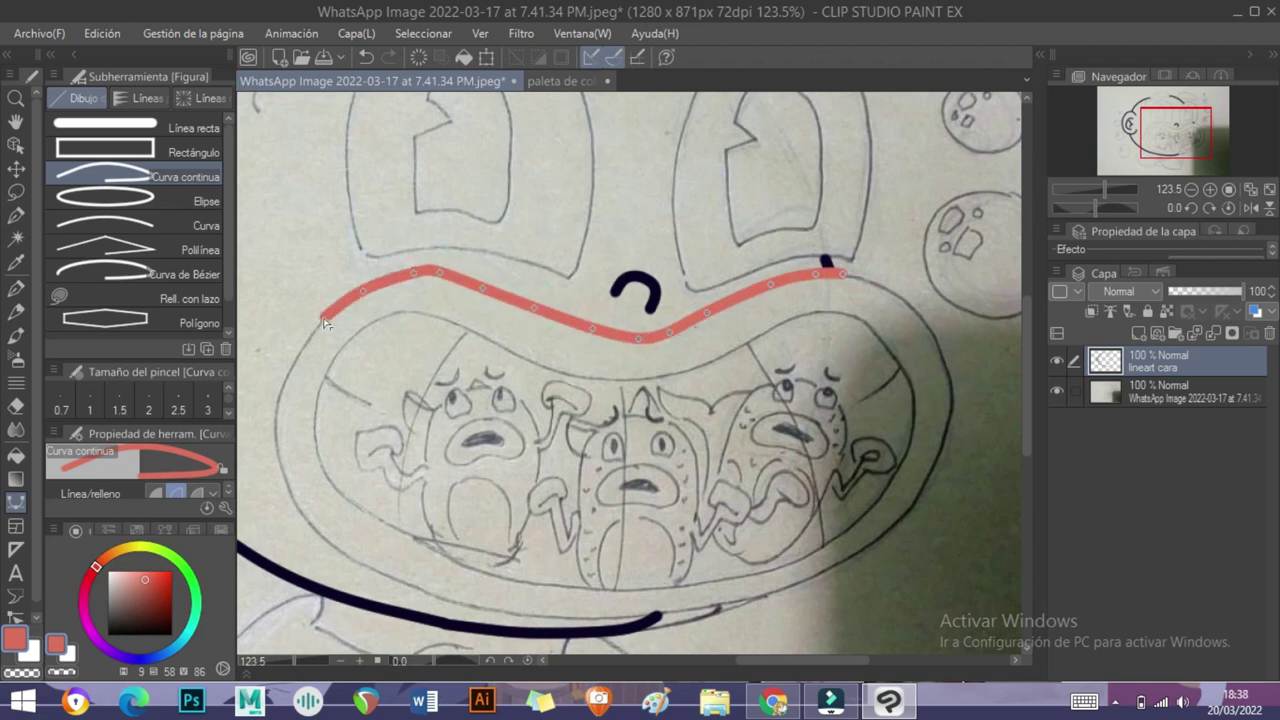
- Complete the outer lip outline around its left end, lower edge and right end back to the start
{"action": "left_click", "coordinate": [280, 398]}
{"action": "left_click", "coordinate": [296, 505]}
{"action": "left_click", "coordinate": [341, 551]}
{"action": "left_click", "coordinate": [416, 588]}
{"action": "left_click", "coordinate": [527, 612]}
{"action": "left_click", "coordinate": [679, 613]}
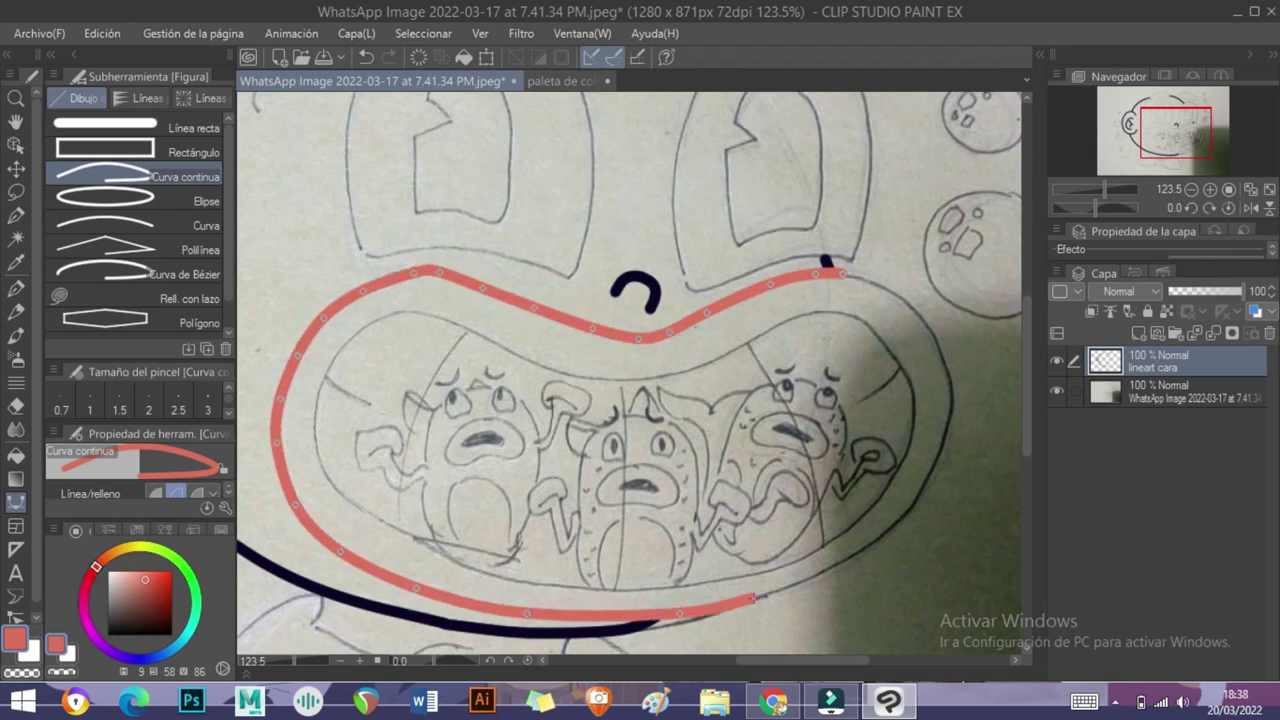
{"action": "left_click", "coordinate": [851, 562]}
{"action": "left_click", "coordinate": [907, 516]}
{"action": "left_click", "coordinate": [941, 452]}
{"action": "left_click", "coordinate": [948, 377]}
{"action": "left_click", "coordinate": [919, 310]}
{"action": "left_click", "coordinate": [846, 276]}
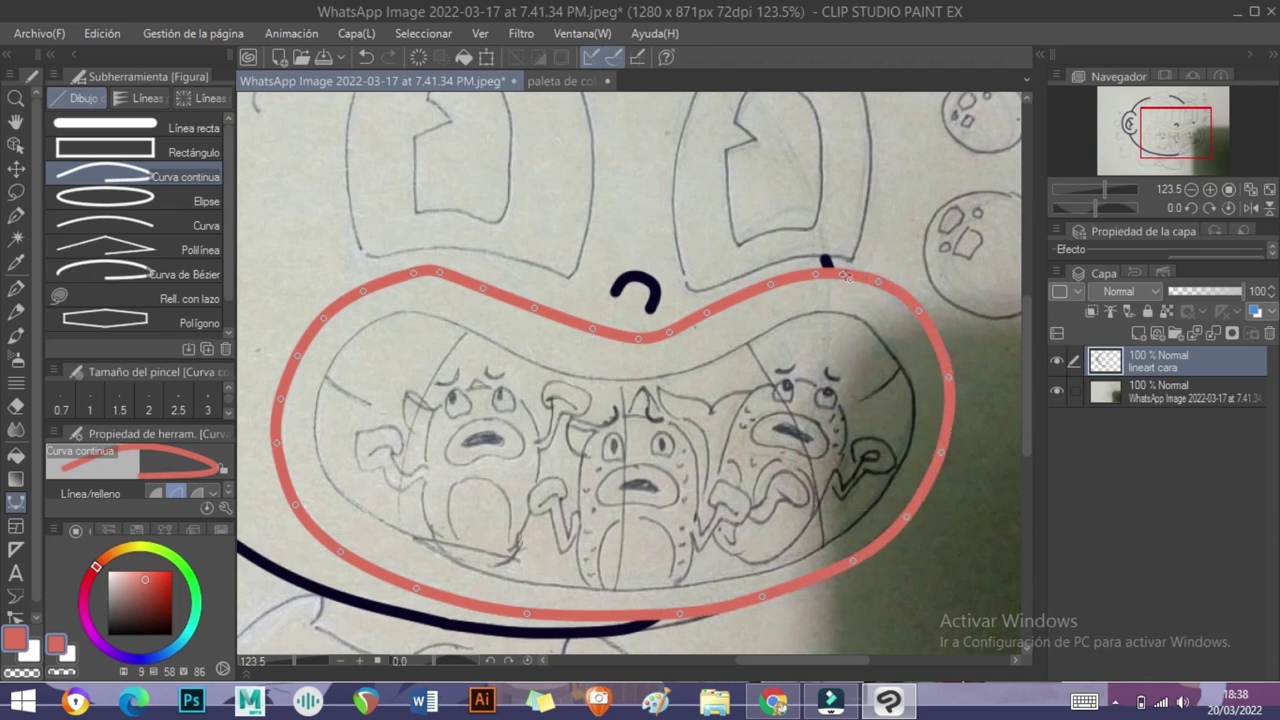
- Trace the inner lip outline along its upper edge and around the left corner of the mouth
{"action": "left_click", "coordinate": [759, 338]}
{"action": "left_click", "coordinate": [714, 360]}
{"action": "left_click", "coordinate": [661, 376]}
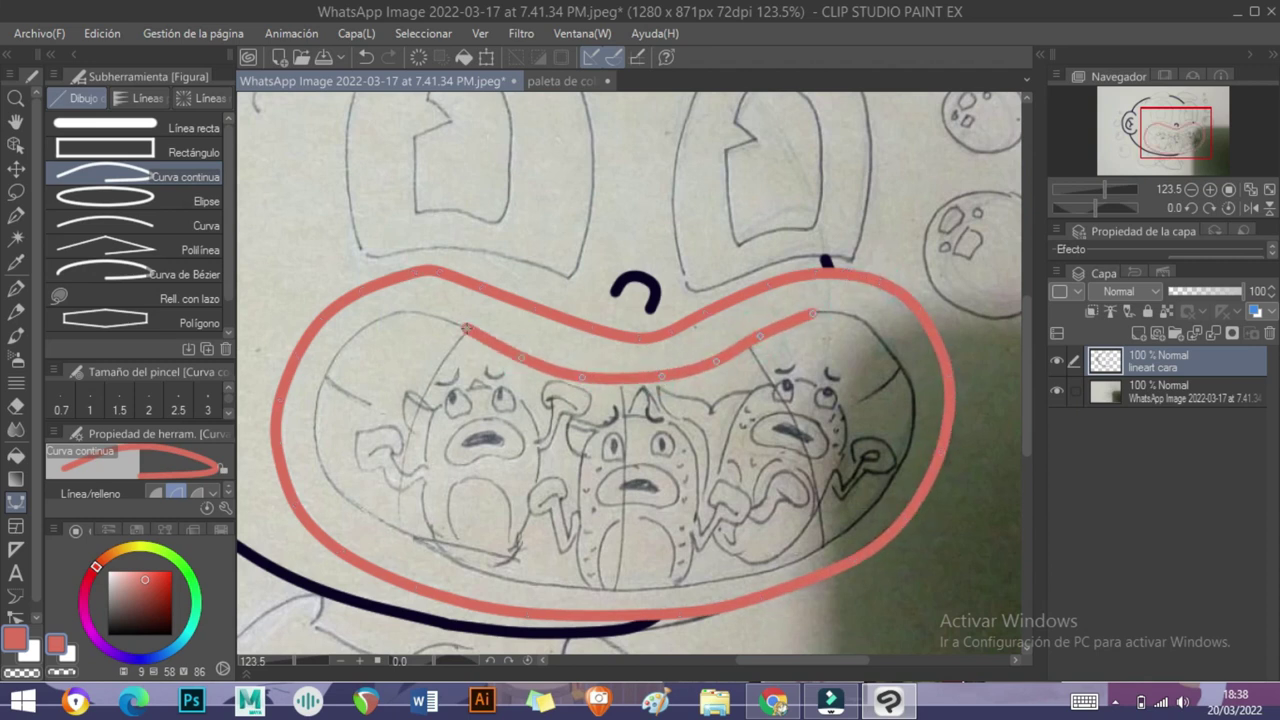
{"action": "left_click", "coordinate": [414, 314]}
{"action": "left_click", "coordinate": [373, 325]}
{"action": "left_click", "coordinate": [338, 354]}
{"action": "left_click", "coordinate": [318, 392]}
{"action": "left_click", "coordinate": [314, 430]}
- Close the inner lip outline along its lower edge and up around the right corner of the mouth
{"action": "left_click", "coordinate": [337, 496]}
{"action": "left_click", "coordinate": [404, 537]}
{"action": "left_click", "coordinate": [484, 572]}
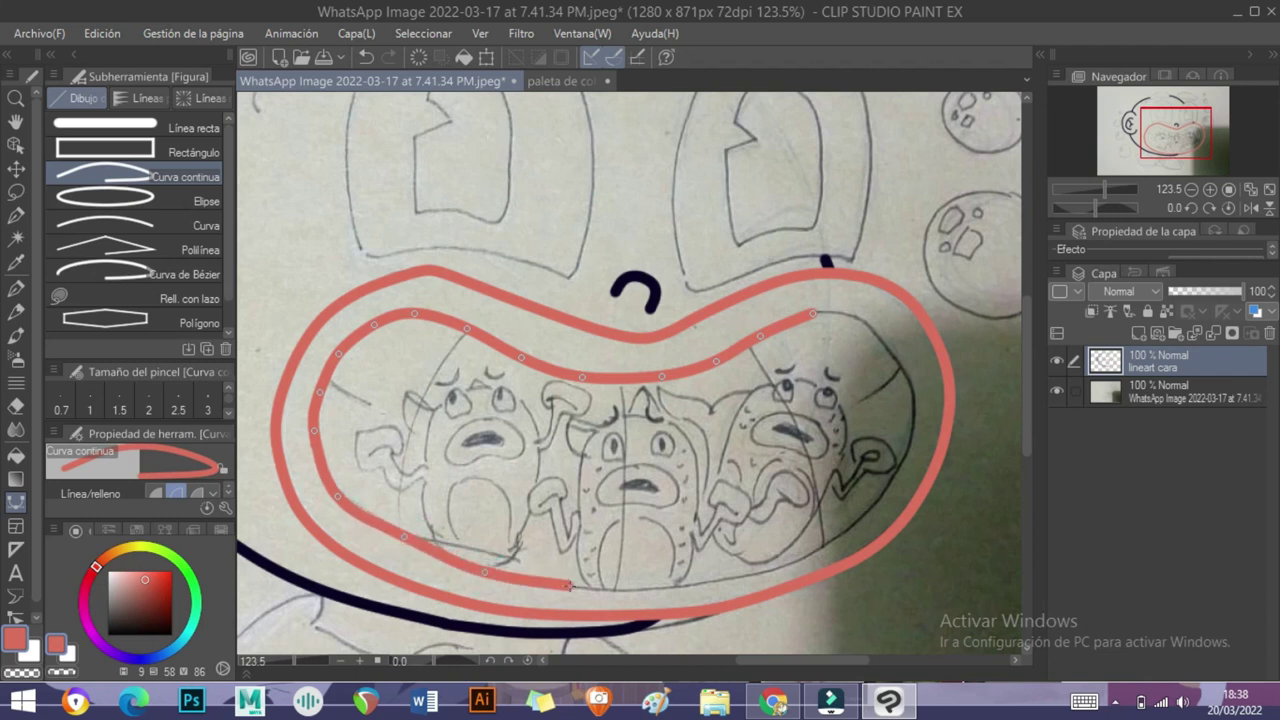
{"action": "left_click", "coordinate": [571, 585]}
{"action": "left_click", "coordinate": [726, 577]}
{"action": "left_click", "coordinate": [806, 557]}
{"action": "left_click", "coordinate": [859, 520]}
{"action": "left_click", "coordinate": [903, 462]}
{"action": "left_click", "coordinate": [913, 400]}
{"action": "left_click", "coordinate": [897, 357]}
{"action": "left_click", "coordinate": [866, 320]}
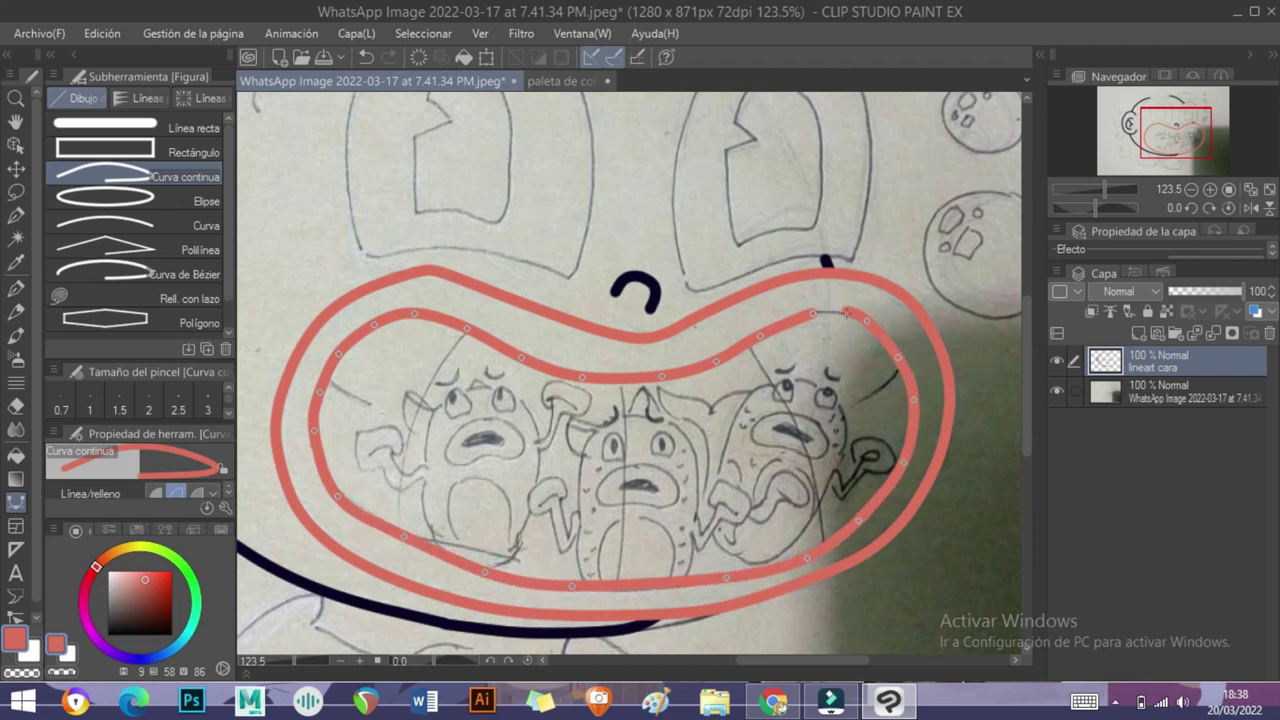
- Sample the pale pink from the palette document and trace the teeth border along the mouth's left and lower-left inner edge
{"action": "left_click", "coordinate": [560, 81]}
{"action": "left_click", "coordinate": [455, 245], "text": "alt"}
{"action": "left_click", "coordinate": [309, 80]}
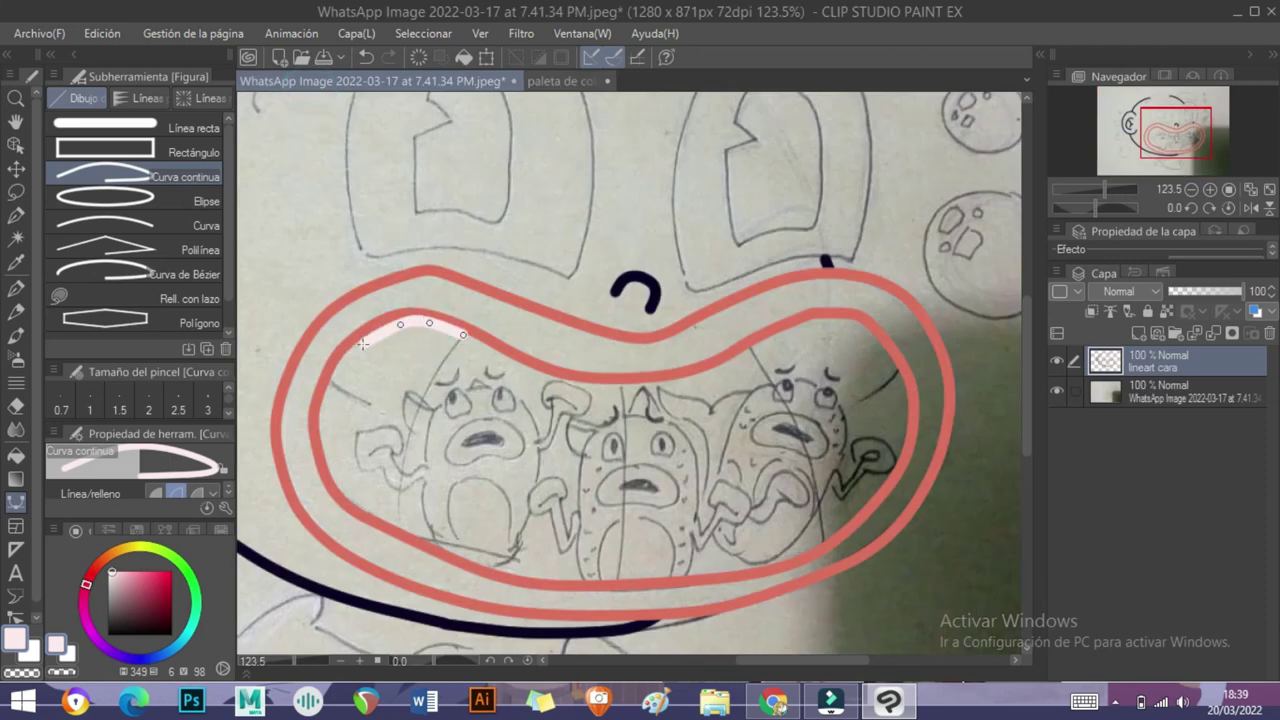
{"action": "left_click", "coordinate": [326, 401]}
{"action": "left_click", "coordinate": [323, 436]}
{"action": "left_click", "coordinate": [335, 480]}
{"action": "left_click", "coordinate": [372, 511]}
{"action": "left_click", "coordinate": [440, 544]}
{"action": "left_click", "coordinate": [524, 573]}
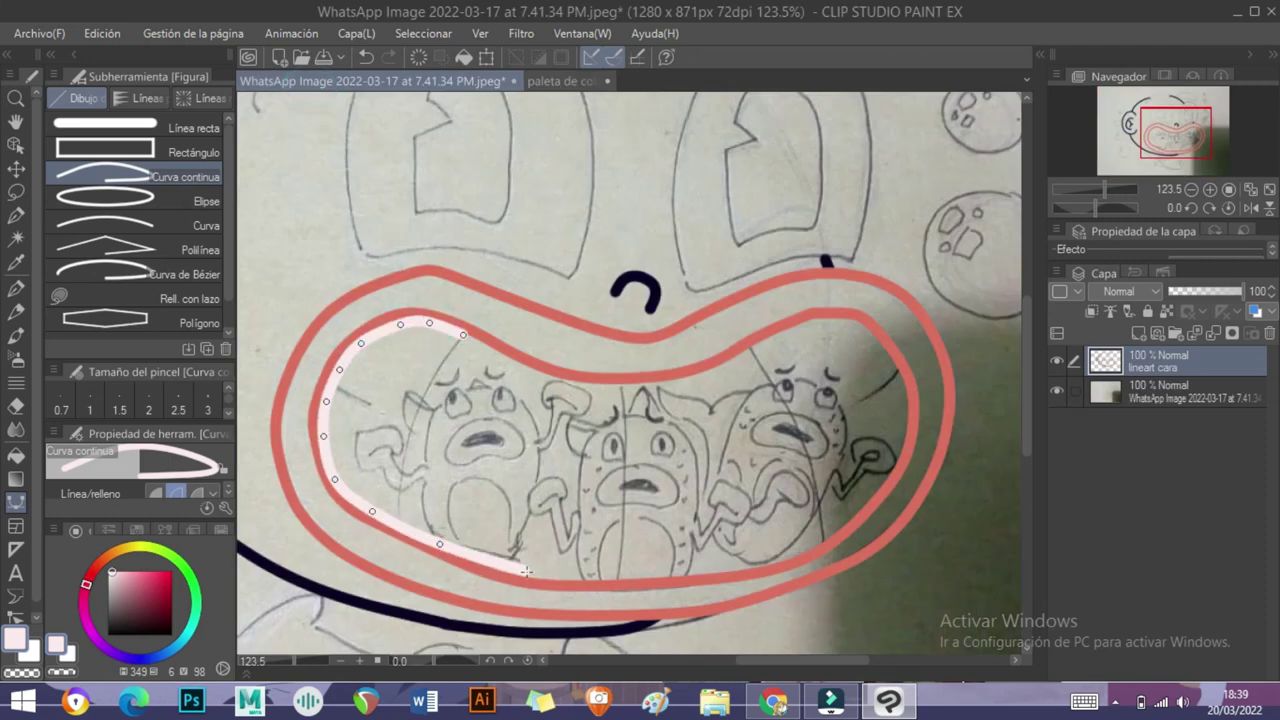
- Continue the pale pink teeth border along the mouth's lower edge, right end and upper edge
{"action": "left_click", "coordinate": [597, 577]}
{"action": "left_click", "coordinate": [740, 567]}
{"action": "left_click", "coordinate": [804, 550]}
{"action": "left_click", "coordinate": [857, 509]}
{"action": "left_click", "coordinate": [894, 466]}
{"action": "left_click", "coordinate": [907, 417]}
{"action": "left_click", "coordinate": [897, 371]}
{"action": "left_click", "coordinate": [868, 330]}
{"action": "left_click", "coordinate": [830, 319]}
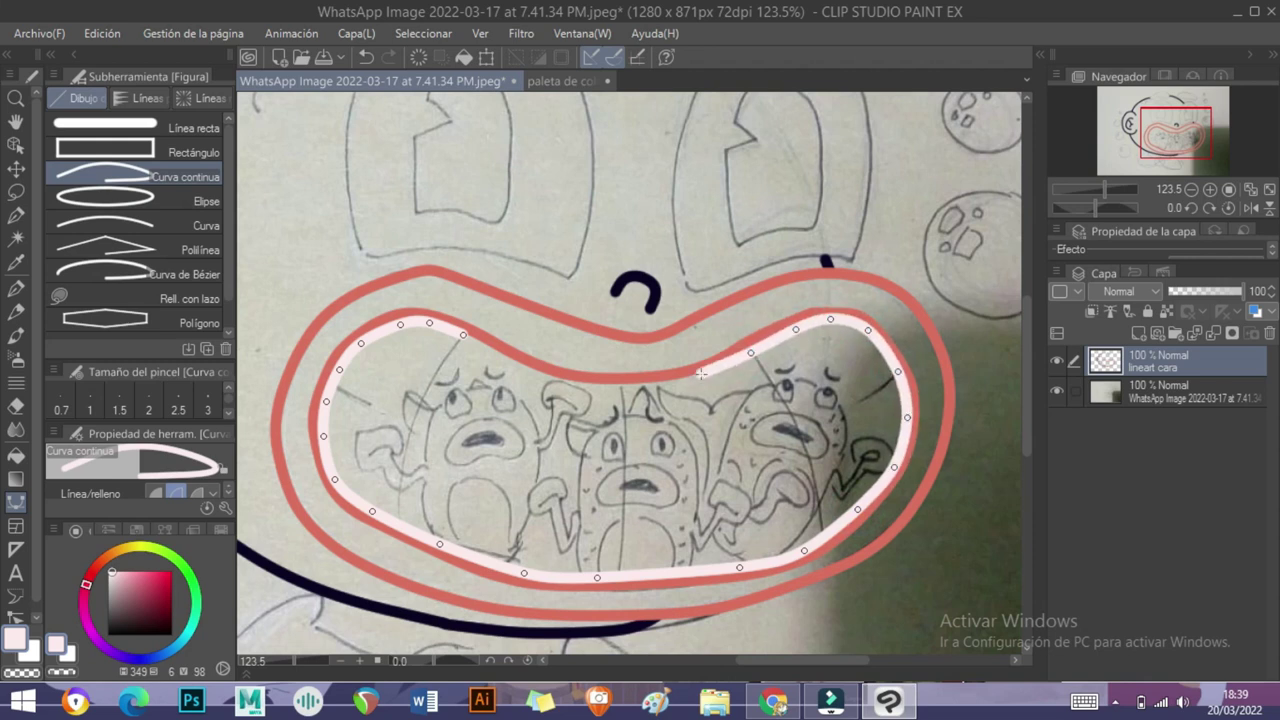
- Draw the pale pink dividing lines between the teeth, following the sketched vertical and short cross lines
{"action": "left_click", "coordinate": [464, 340]}
{"action": "left_click", "coordinate": [443, 366]}
{"action": "left_click", "coordinate": [420, 403]}
{"action": "left_click", "coordinate": [405, 449]}
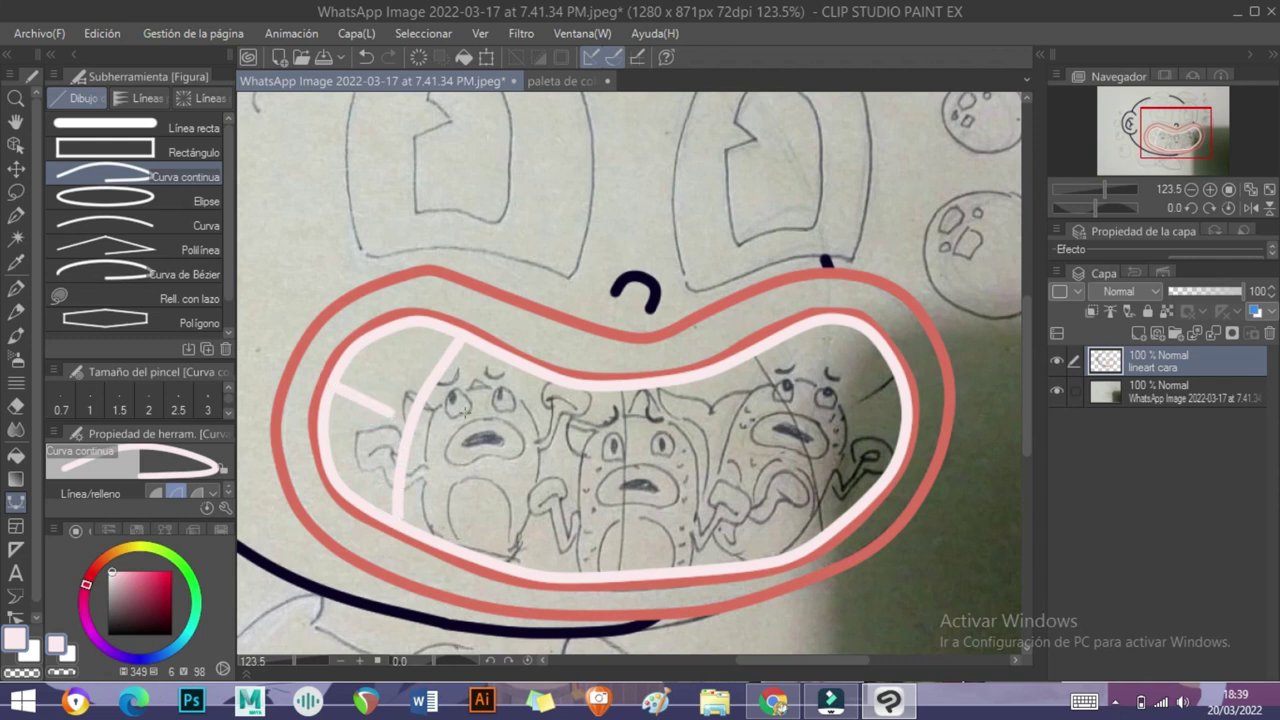
{"action": "left_click", "coordinate": [751, 355]}
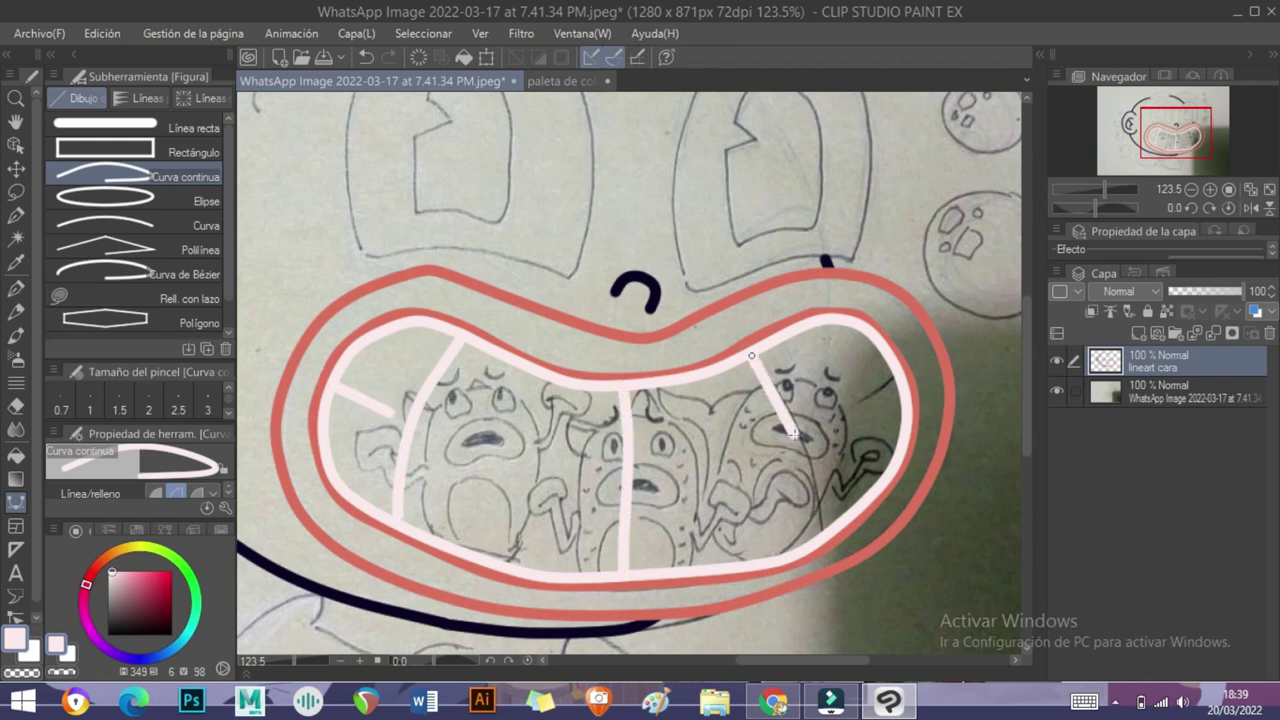
{"action": "left_click", "coordinate": [576, 466]}
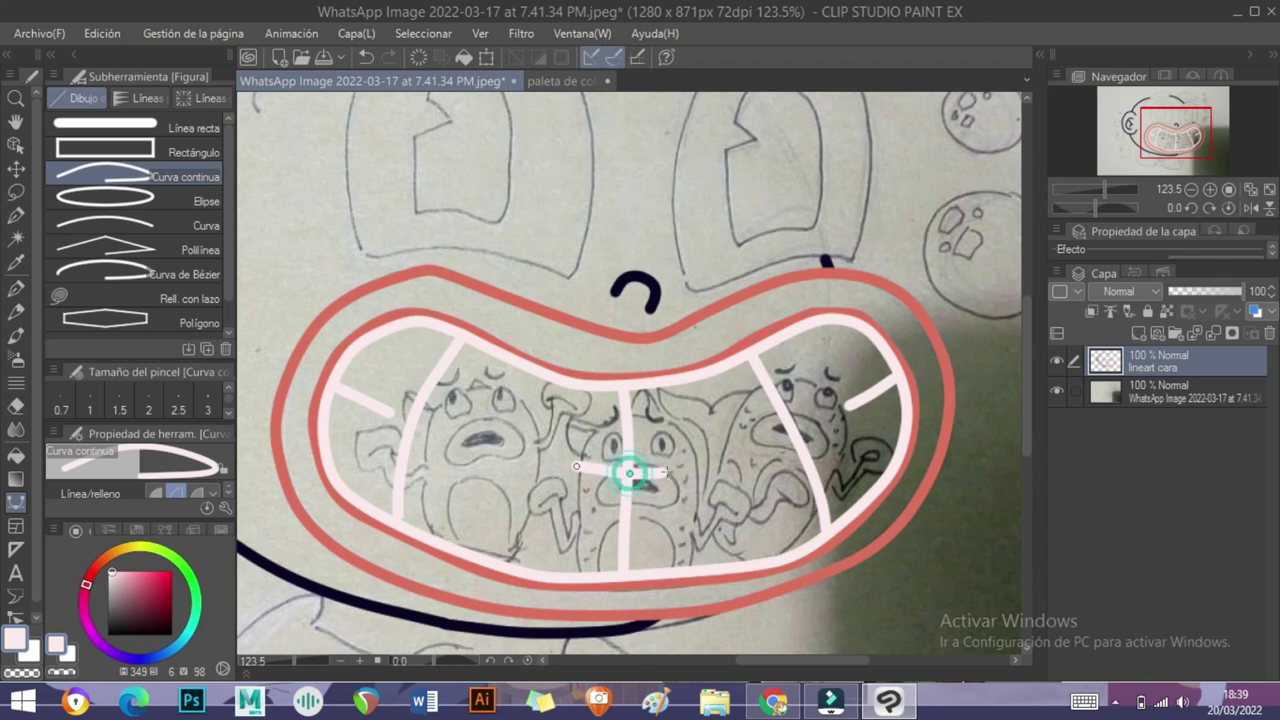
- Add a new layer named "lineart ojos y cejas" above the face line art
{"action": "scroll", "coordinate": [1024, 338], "scroll_direction": "up", "scroll_amount": 3}
{"action": "left_click", "coordinate": [1138, 333]}
{"action": "type", "text": "lineart ojos y cejas"}
{"action": "key", "text": "Return"}
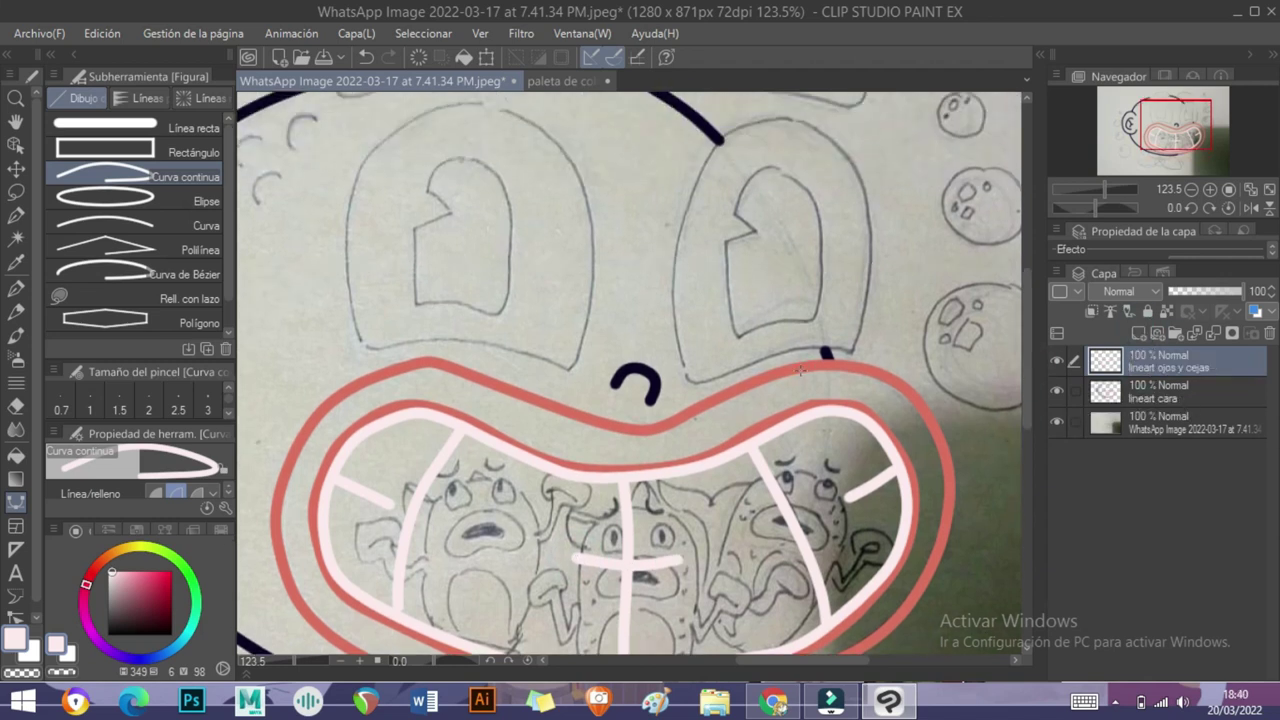
- Trace the left eye's outline in pale pink as a closed arch with a curved lower edge
{"action": "left_click_drag", "start_coordinate": [596, 343], "coordinate": [637, 488]}
{"action": "left_click", "coordinate": [406, 494]}
{"action": "left_click", "coordinate": [390, 443]}
{"action": "left_click", "coordinate": [388, 352]}
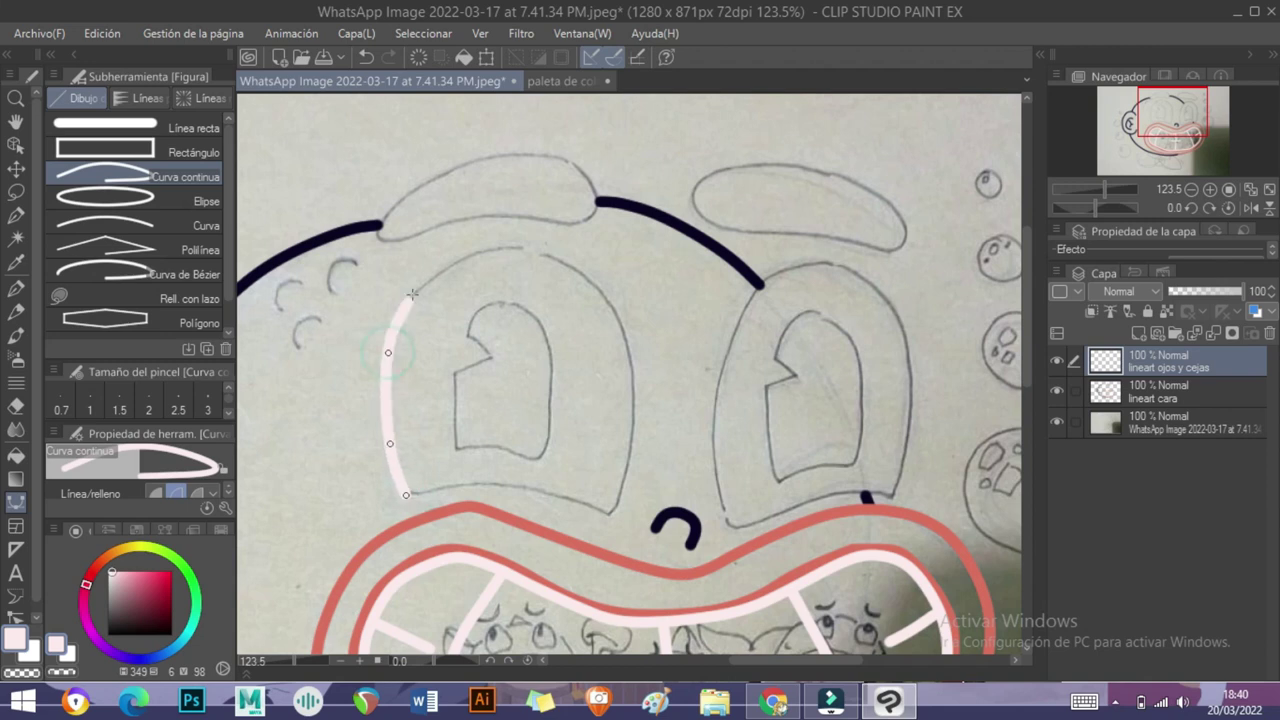
{"action": "left_click", "coordinate": [510, 245]}
{"action": "left_click", "coordinate": [555, 254]}
{"action": "left_click", "coordinate": [600, 287]}
{"action": "left_click", "coordinate": [585, 502]}
{"action": "left_click", "coordinate": [532, 488]}
{"action": "left_click", "coordinate": [480, 483]}
{"action": "left_click", "coordinate": [448, 486]}
- Trace the right eye's outline in pale pink, including its curved lower edge
{"action": "left_click", "coordinate": [726, 527]}
{"action": "left_click", "coordinate": [715, 470]}
{"action": "left_click", "coordinate": [717, 386]}
{"action": "left_click", "coordinate": [767, 284]}
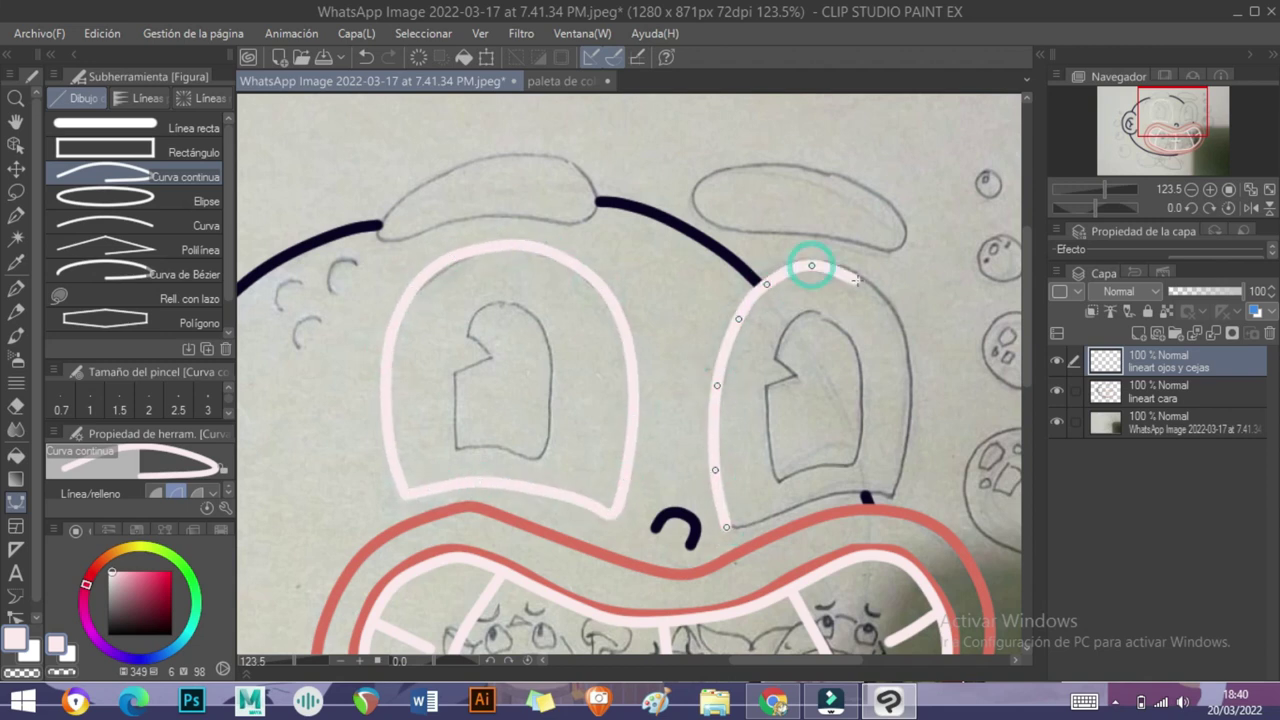
{"action": "left_click", "coordinate": [812, 265]}
{"action": "left_click", "coordinate": [906, 340]}
{"action": "left_click", "coordinate": [910, 422]}
{"action": "left_click", "coordinate": [896, 482]}
{"action": "double_click", "coordinate": [895, 495]}
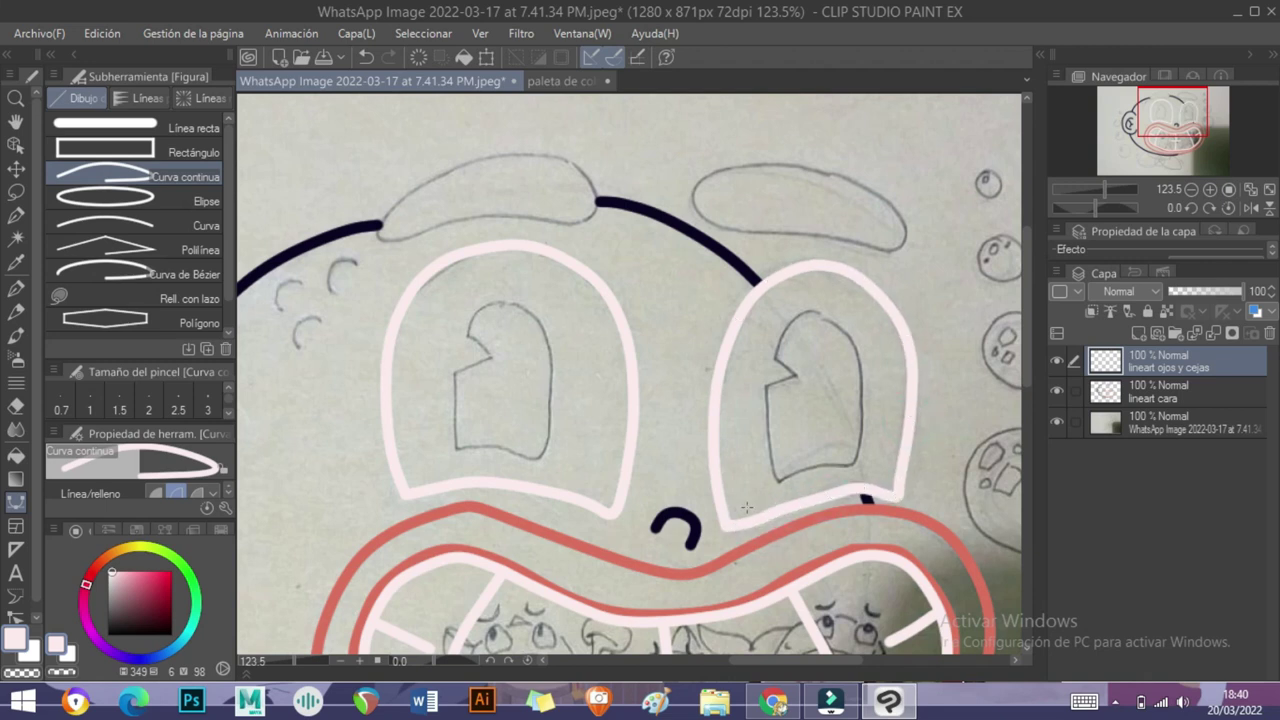
- Sample the dark navy blue from the palette document and trace both eyebrows above the eyes
{"action": "left_click", "coordinate": [560, 81]}
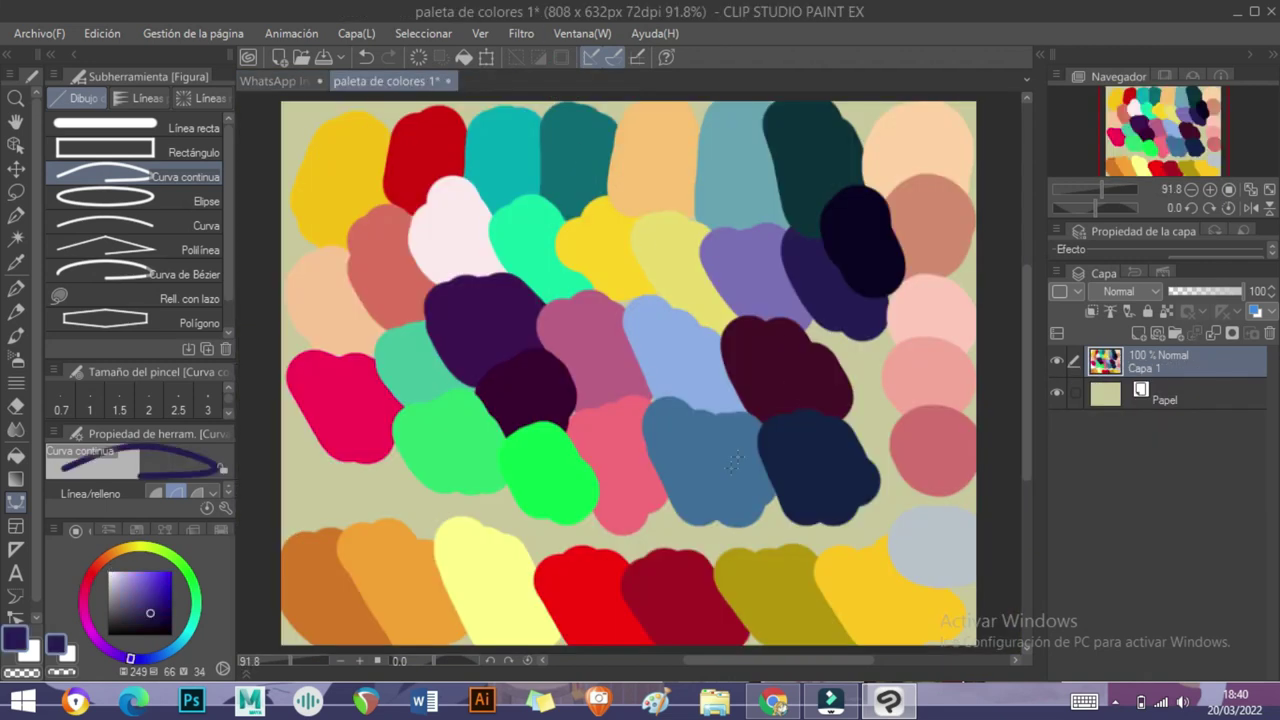
{"action": "left_click", "coordinate": [788, 460], "text": "alt"}
{"action": "left_click", "coordinate": [285, 81]}
{"action": "mouse_move", "coordinate": [388, 212]}
{"action": "left_mouse_down"}
{"action": "mouse_move", "coordinate": [433, 224]}
{"action": "mouse_move", "coordinate": [590, 213]}
{"action": "mouse_move", "coordinate": [594, 196]}
{"action": "mouse_move", "coordinate": [553, 156]}
{"action": "mouse_move", "coordinate": [440, 176]}
{"action": "left_mouse_up"}
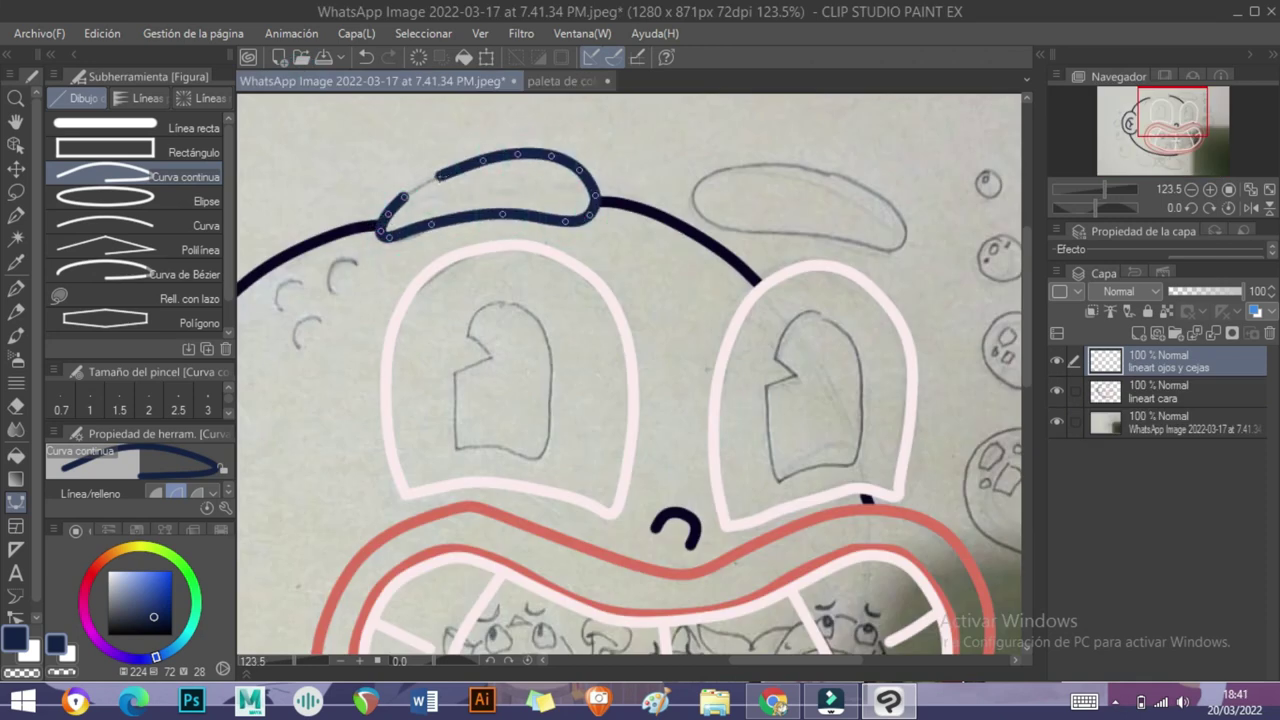
{"action": "mouse_move", "coordinate": [893, 253]}
{"action": "left_mouse_down"}
{"action": "mouse_move", "coordinate": [697, 211]}
{"action": "mouse_move", "coordinate": [706, 182]}
{"action": "mouse_move", "coordinate": [747, 172]}
{"action": "mouse_move", "coordinate": [810, 177]}
{"action": "mouse_move", "coordinate": [893, 253]}
{"action": "left_mouse_up"}
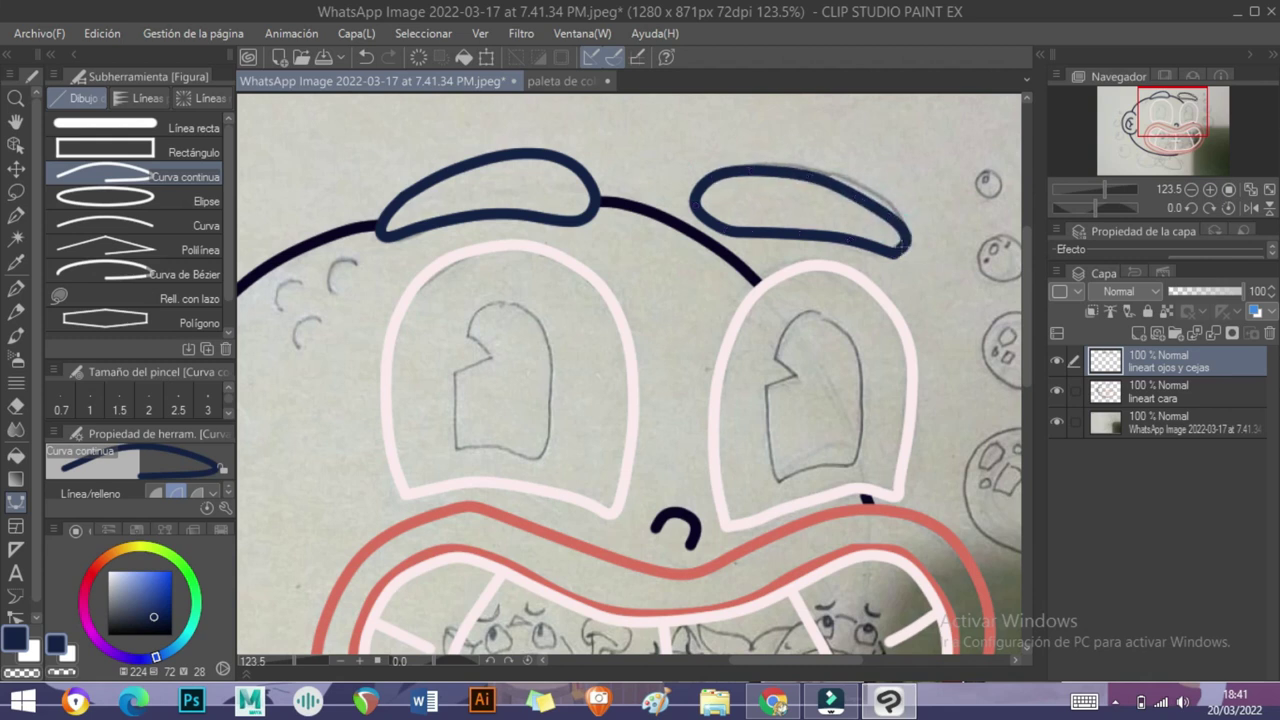
- Blend the near-black and dark purple swatches in the palette document and sample the mixed dark indigo
{"action": "scroll", "coordinate": [1027, 339], "scroll_direction": "down", "scroll_amount": 2}
{"action": "left_click", "coordinate": [556, 81]}
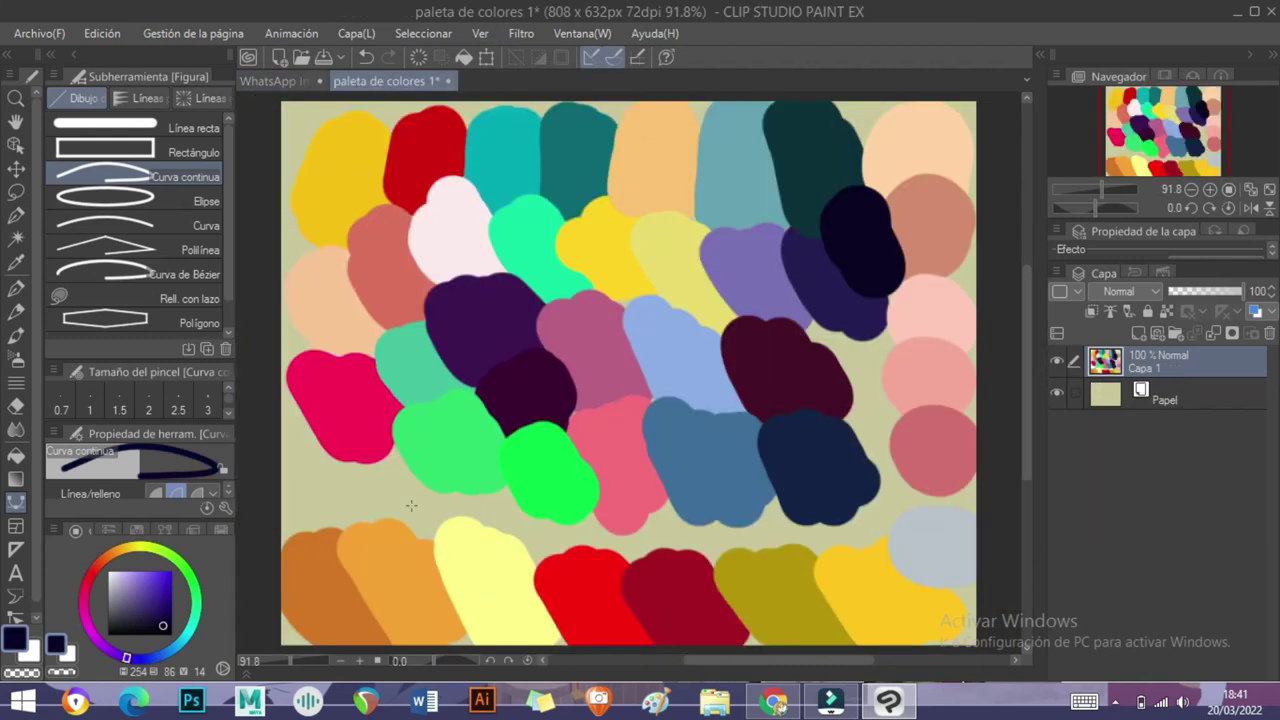
{"action": "left_click", "coordinate": [16, 470]}
{"action": "left_click", "coordinate": [16, 418]}
{"action": "key", "text": "p"}
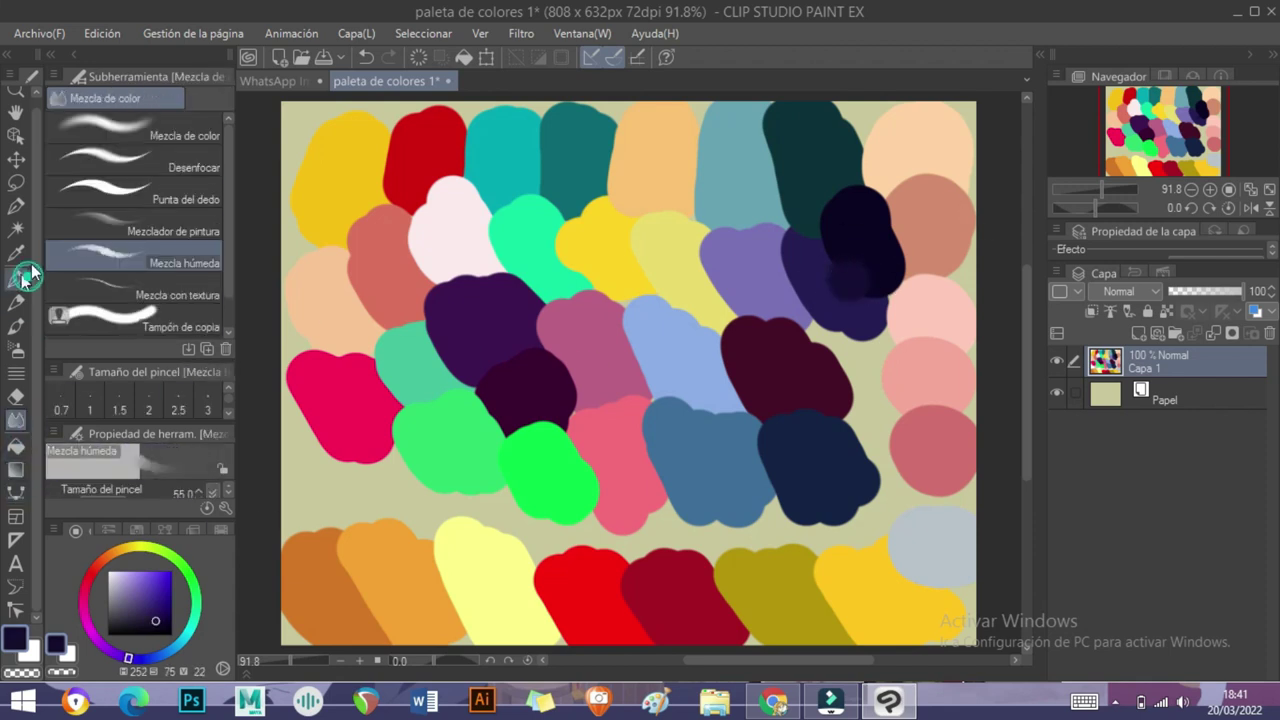
- Trace the left eye's notched pupil in dark indigo with the continuous curve back in the sketch
{"action": "key", "text": "ctrl+Tab"}
{"action": "left_click", "coordinate": [16, 493]}
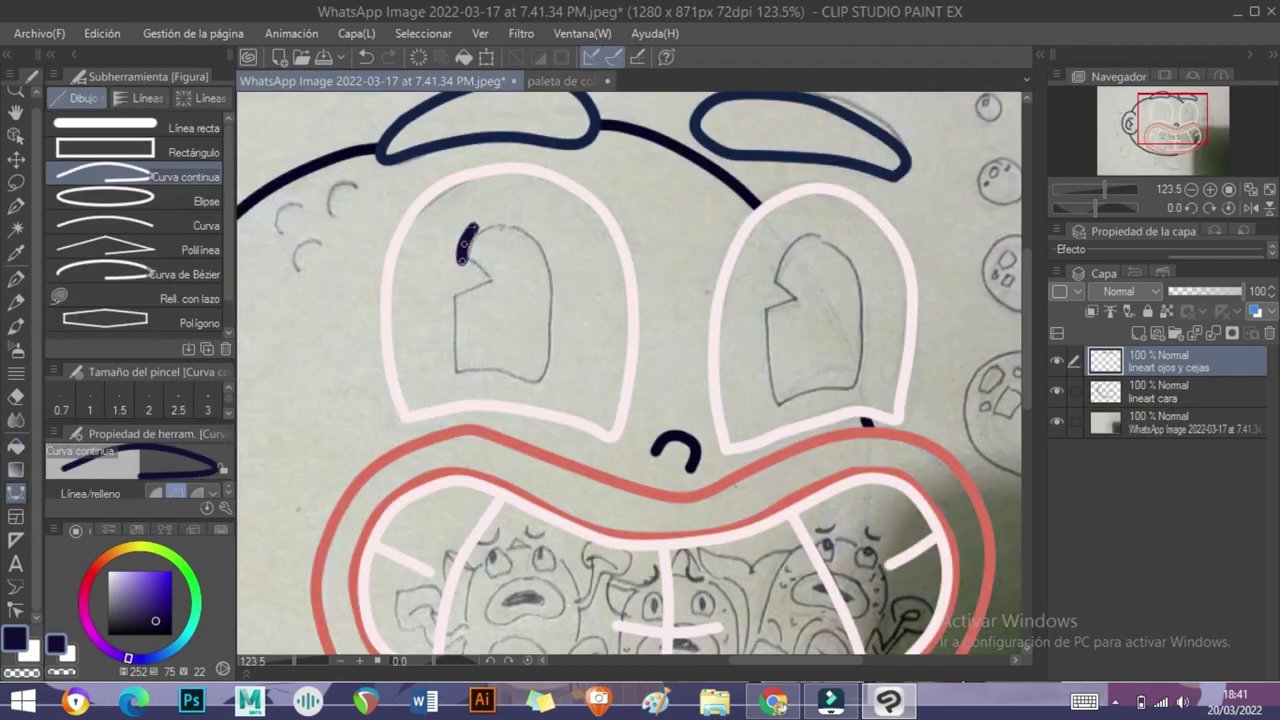
{"action": "left_click", "coordinate": [500, 220]}
{"action": "left_click", "coordinate": [537, 235]}
{"action": "left_click", "coordinate": [555, 305]}
{"action": "left_click", "coordinate": [553, 345]}
{"action": "left_click", "coordinate": [544, 383]}
{"action": "left_click", "coordinate": [502, 369]}
{"action": "left_click", "coordinate": [458, 375]}
{"action": "left_click", "coordinate": [453, 298]}
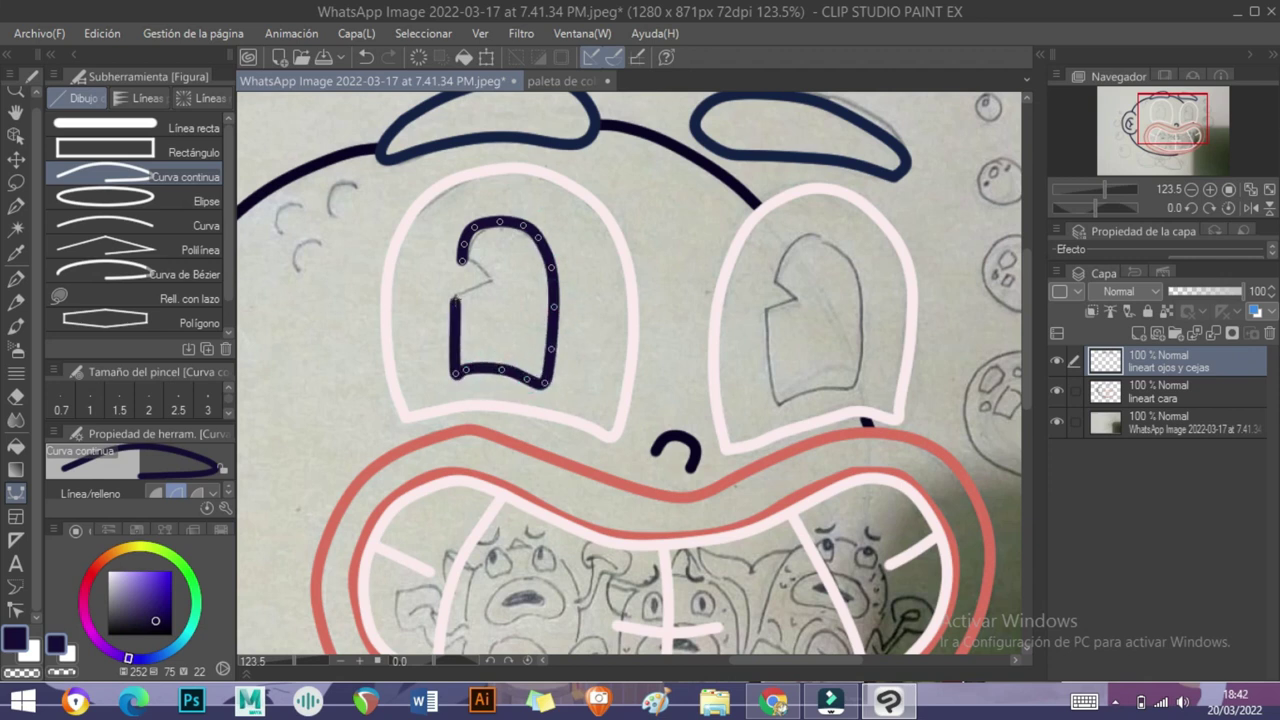
{"action": "left_click", "coordinate": [490, 281]}
{"action": "left_click", "coordinate": [463, 261]}
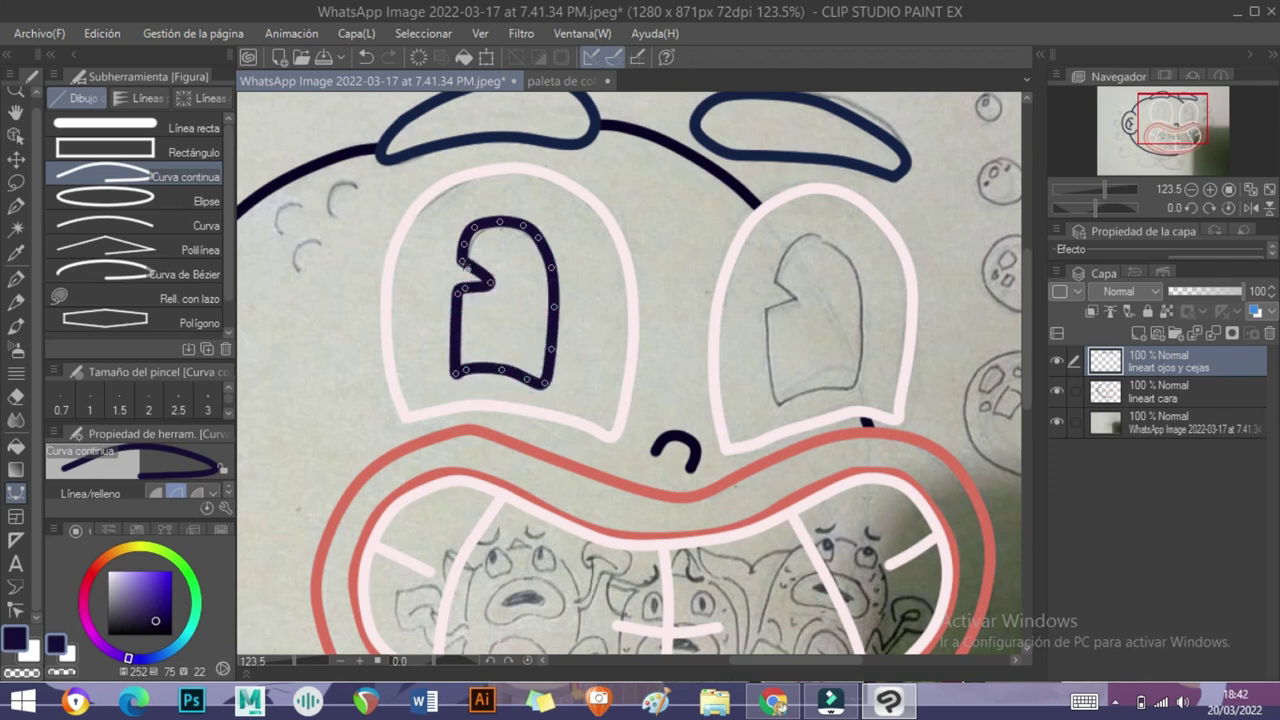
- Trace the right eye's notched pupil in dark indigo as a closed outline
{"action": "left_click", "coordinate": [765, 311]}
{"action": "left_click", "coordinate": [765, 364]}
{"action": "left_click", "coordinate": [776, 403]}
{"action": "left_click", "coordinate": [793, 396]}
{"action": "left_click", "coordinate": [832, 386]}
{"action": "left_click", "coordinate": [855, 387]}
{"action": "left_click", "coordinate": [859, 361]}
{"action": "left_click", "coordinate": [862, 313]}
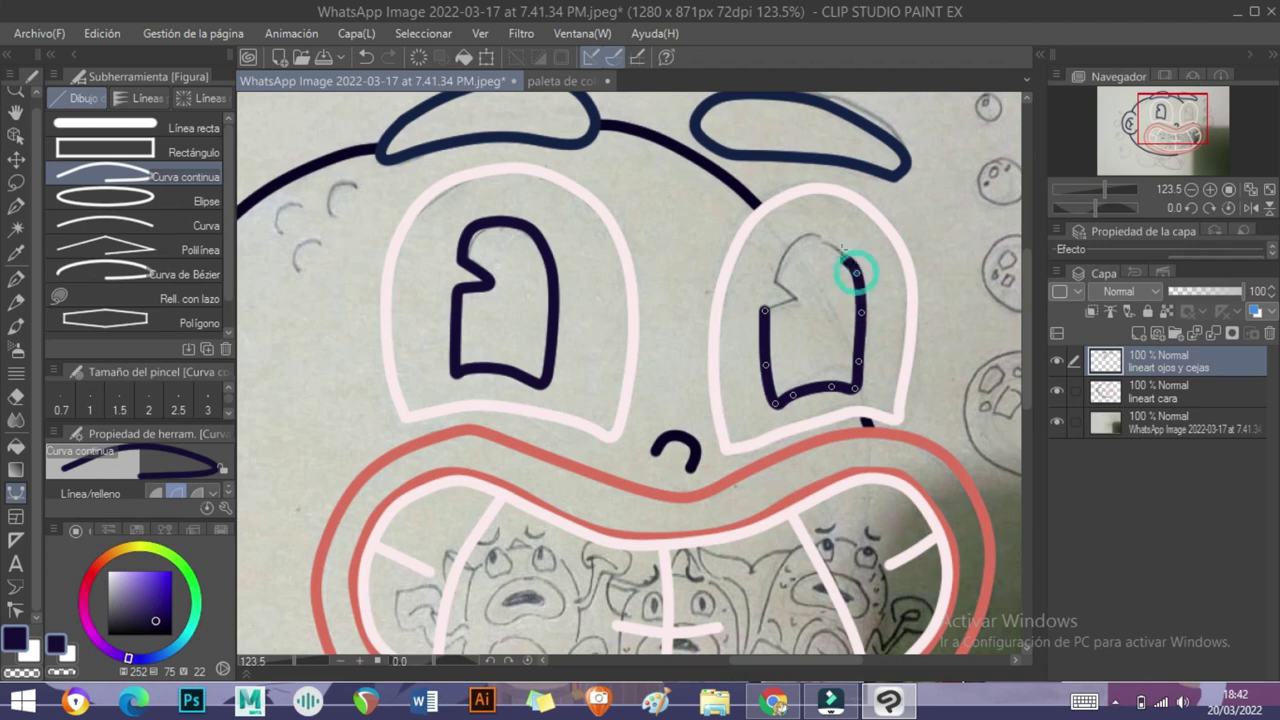
{"action": "left_click", "coordinate": [854, 263]}
{"action": "left_click", "coordinate": [837, 245]}
{"action": "left_click", "coordinate": [818, 241]}
{"action": "left_click", "coordinate": [795, 247]}
{"action": "left_click", "coordinate": [776, 265]}
{"action": "left_click", "coordinate": [773, 283]}
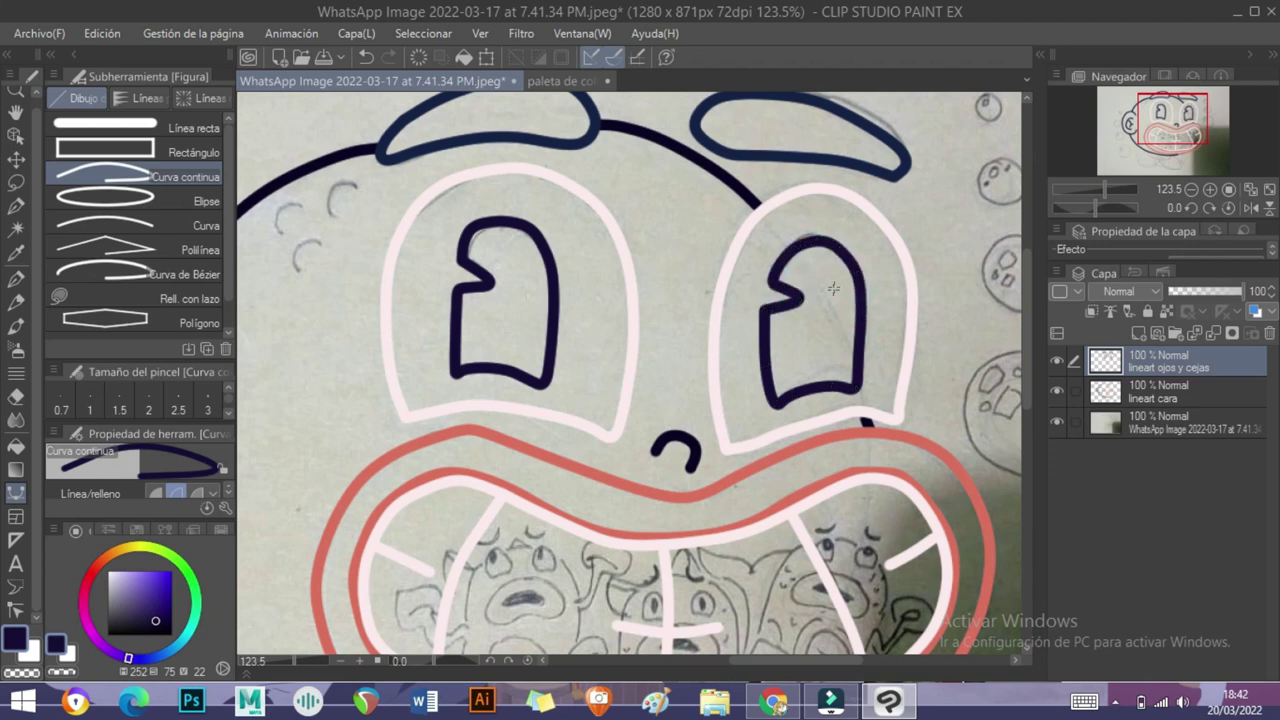
- Activate the "lineart cara" layer and trace the neck band below the chin with the continuous curve in near-black
{"action": "scroll", "coordinate": [1024, 358], "scroll_direction": "down", "scroll_amount": 3}
{"action": "scroll", "coordinate": [1029, 443], "scroll_direction": "up", "scroll_amount": 4}
{"action": "left_click", "coordinate": [1160, 392]}
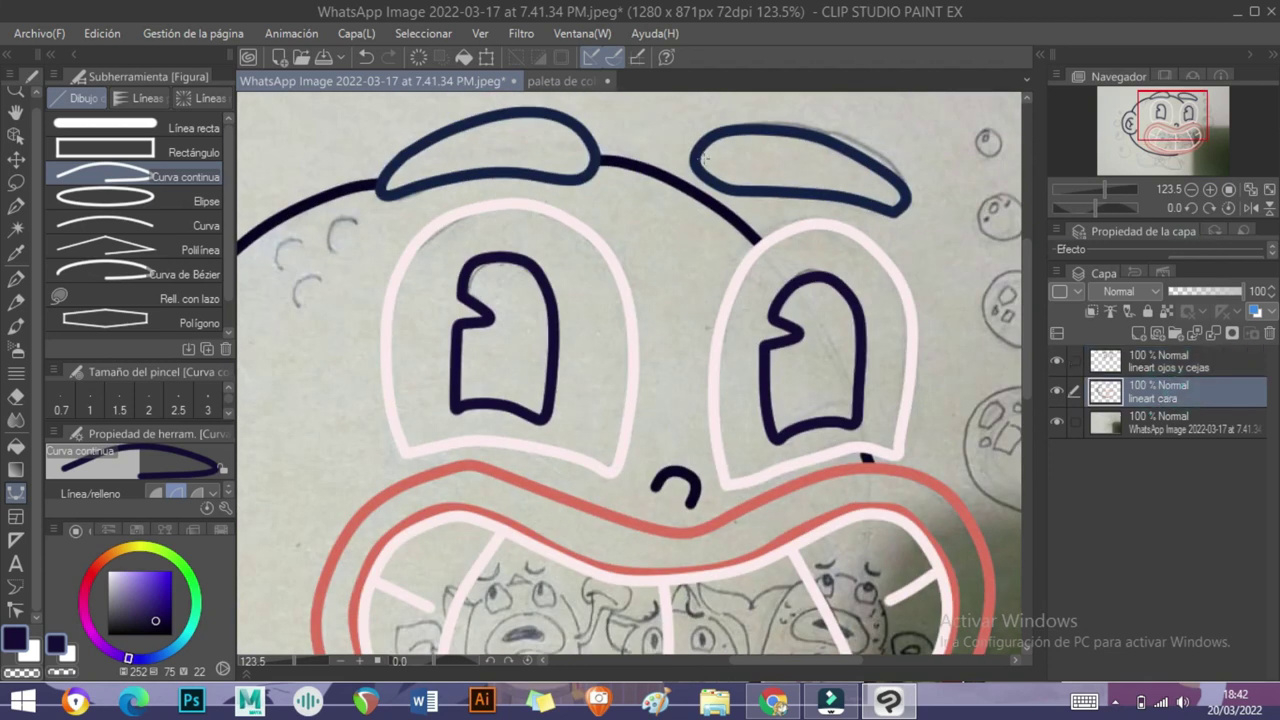
{"action": "scroll", "coordinate": [1024, 424], "scroll_direction": "down", "scroll_amount": 5}
{"action": "scroll", "coordinate": [630, 370], "scroll_direction": "left", "scroll_amount": 3}
{"action": "left_click", "coordinate": [546, 447]}
{"action": "left_click", "coordinate": [541, 474]}
{"action": "left_click", "coordinate": [748, 529]}
{"action": "left_click", "coordinate": [790, 526]}
{"action": "left_click", "coordinate": [789, 505]}
{"action": "scroll", "coordinate": [609, 350], "scroll_direction": "up", "scroll_amount": 5}
{"action": "scroll", "coordinate": [609, 350], "scroll_direction": "left", "scroll_amount": 2}
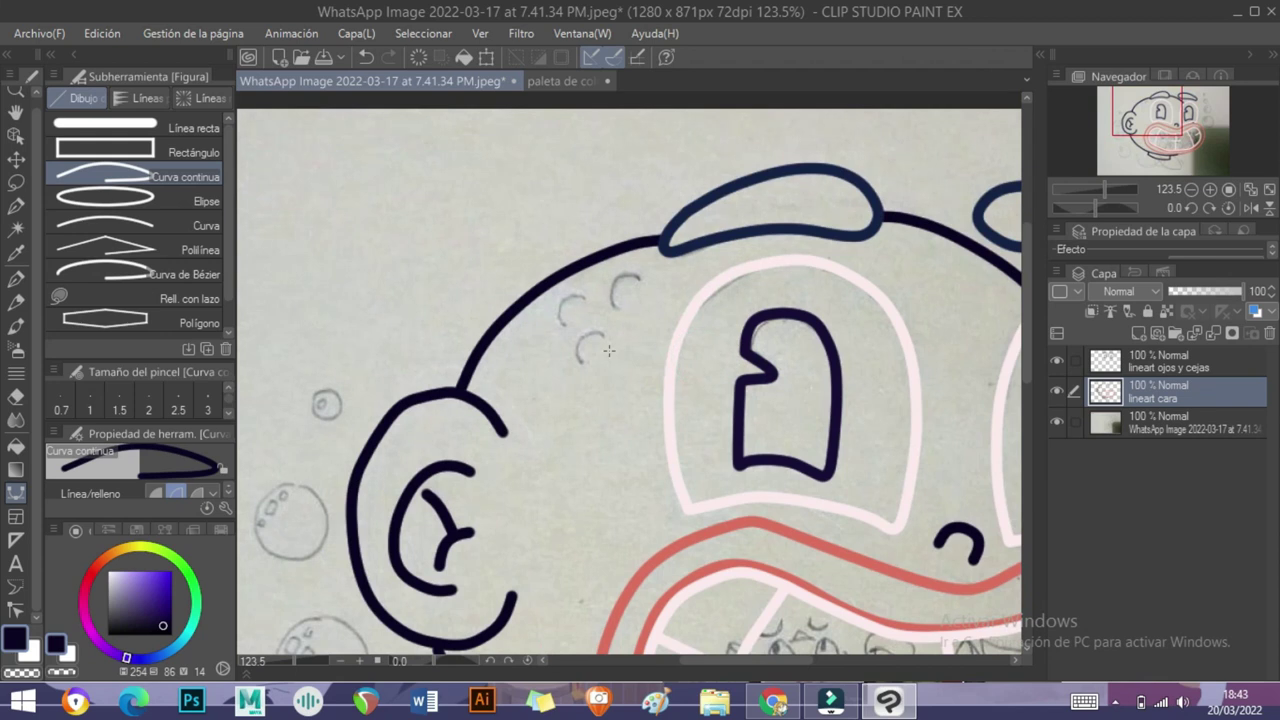
- Draw the three small curved freckle marks on the forehead in near-black with the Saji pen
{"action": "left_click", "coordinate": [609, 290]}
{"action": "key", "text": "Escape"}
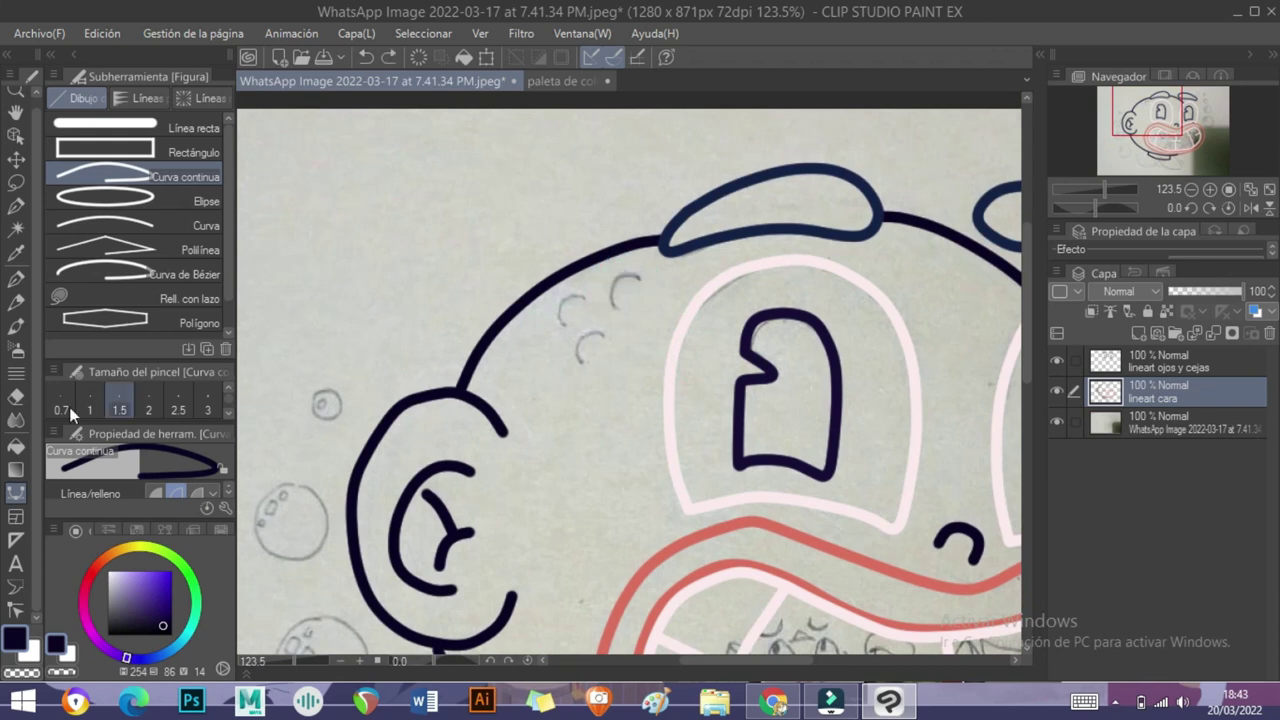
{"action": "left_click", "coordinate": [15, 280]}
{"action": "scroll", "coordinate": [587, 304], "scroll_direction": "up", "scroll_amount": 3}
{"action": "left_click_drag", "start_coordinate": [652, 215], "coordinate": [508, 291]}
{"action": "left_click_drag", "start_coordinate": [591, 318], "coordinate": [540, 318]}
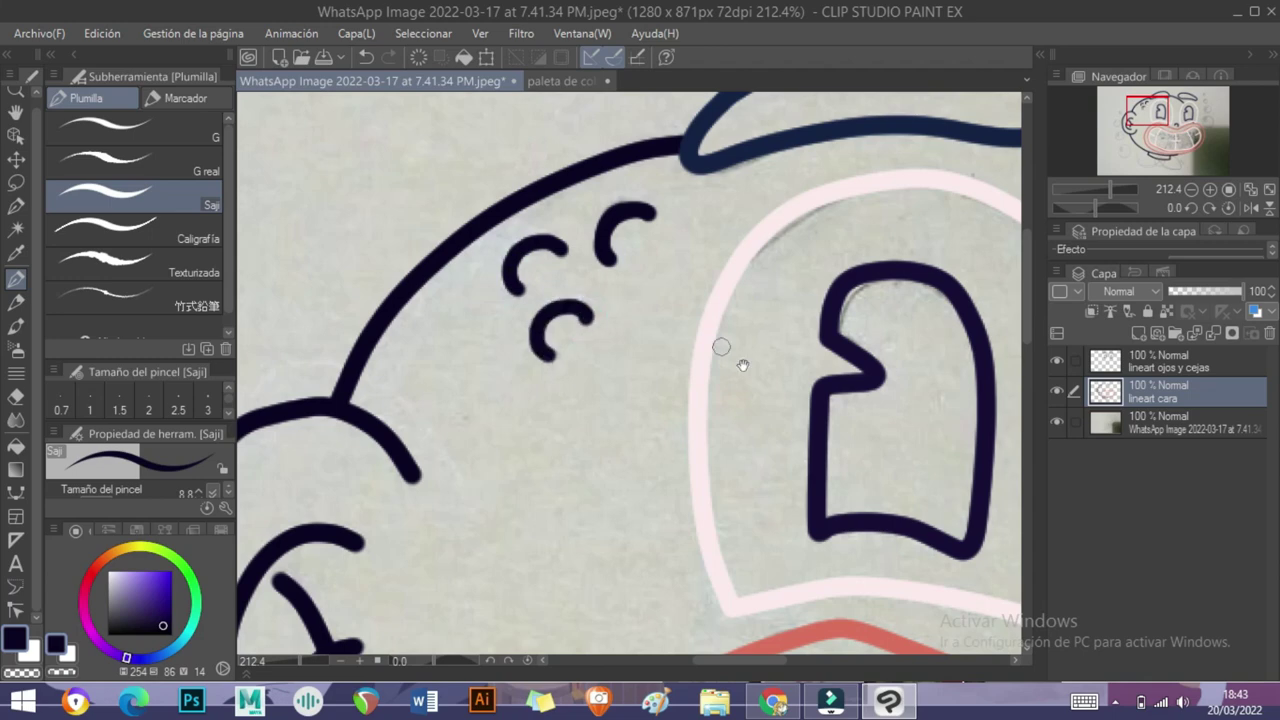
- Sample the red swatch from the palette document and return to the bow tie area of the sketch
{"action": "left_click_drag", "start_coordinate": [1110, 189], "coordinate": [1090, 190]}
{"action": "left_click", "coordinate": [560, 80]}
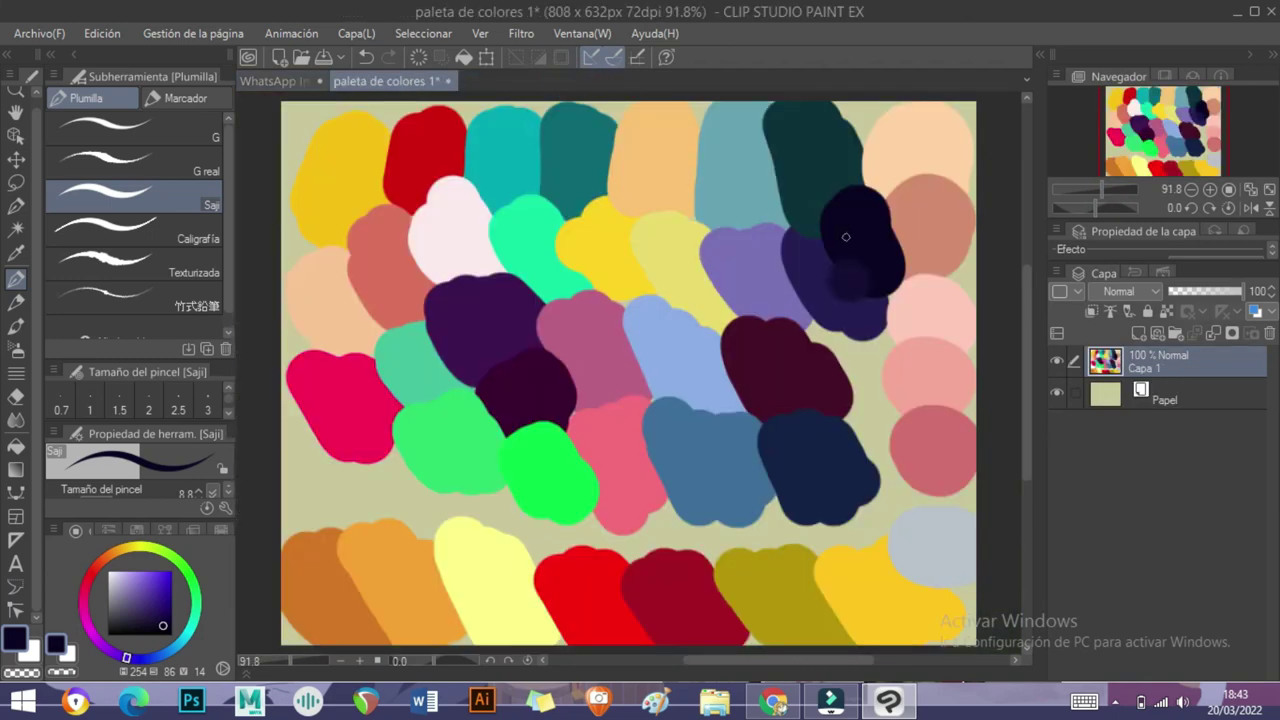
{"action": "left_click", "coordinate": [425, 160], "text": "alt"}
{"action": "left_click", "coordinate": [301, 80]}
{"action": "scroll", "coordinate": [617, 427], "scroll_direction": "up", "scroll_amount": 4}
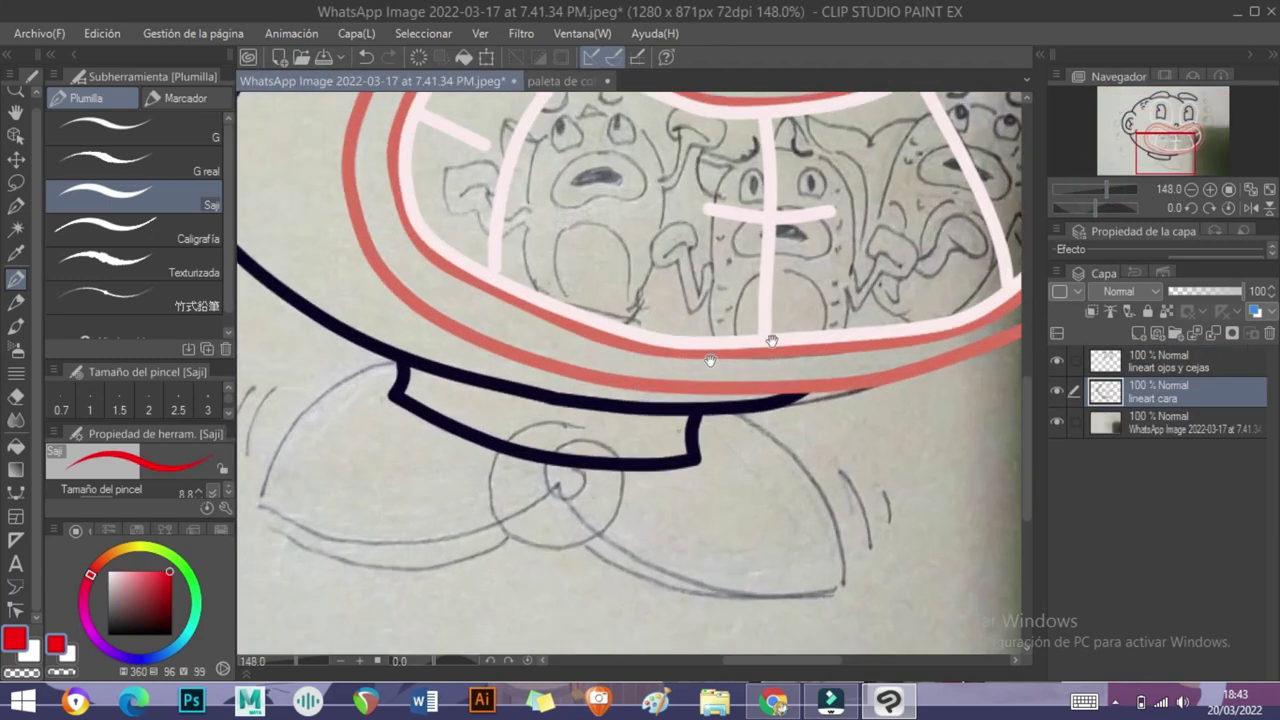
- Add a new layer at the top of the stack and name it "lineart corbatin"
{"action": "left_click", "coordinate": [1140, 338]}
{"action": "double_click", "coordinate": [1145, 362]}
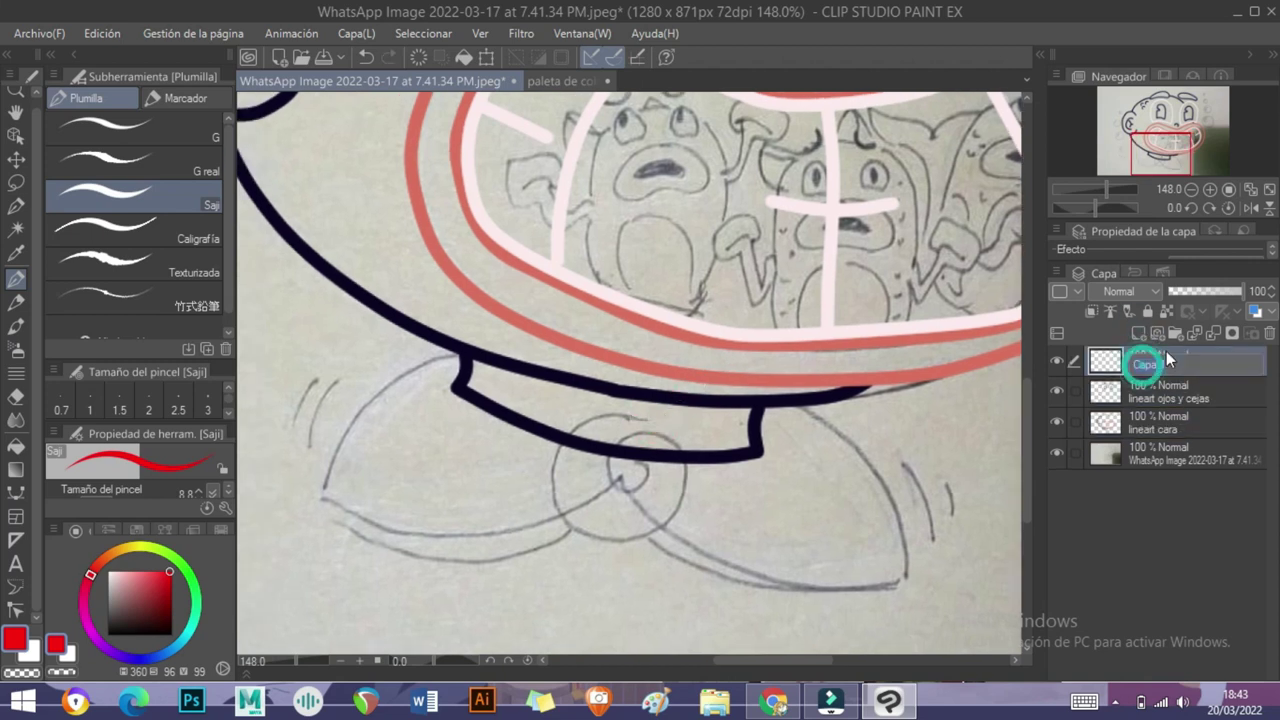
{"action": "type", "text": "lineart corbatin"}
{"action": "key", "text": "Return"}
- Trace the bow tie's round knot and its inner spiral in red with the Saji pen at size 14.2
{"action": "key", "text": "ctrl+z"}
{"action": "left_click_drag", "start_coordinate": [656, 427], "coordinate": [580, 530]}
{"action": "key", "text": "ctrl+z"}
{"action": "key", "text": "ctrl+z"}
{"action": "mouse_move", "coordinate": [665, 432]}
{"action": "left_mouse_down"}
{"action": "mouse_move", "coordinate": [588, 425]}
{"action": "mouse_move", "coordinate": [588, 531]}
{"action": "mouse_move", "coordinate": [682, 493]}
{"action": "mouse_move", "coordinate": [638, 463]}
{"action": "left_mouse_up"}
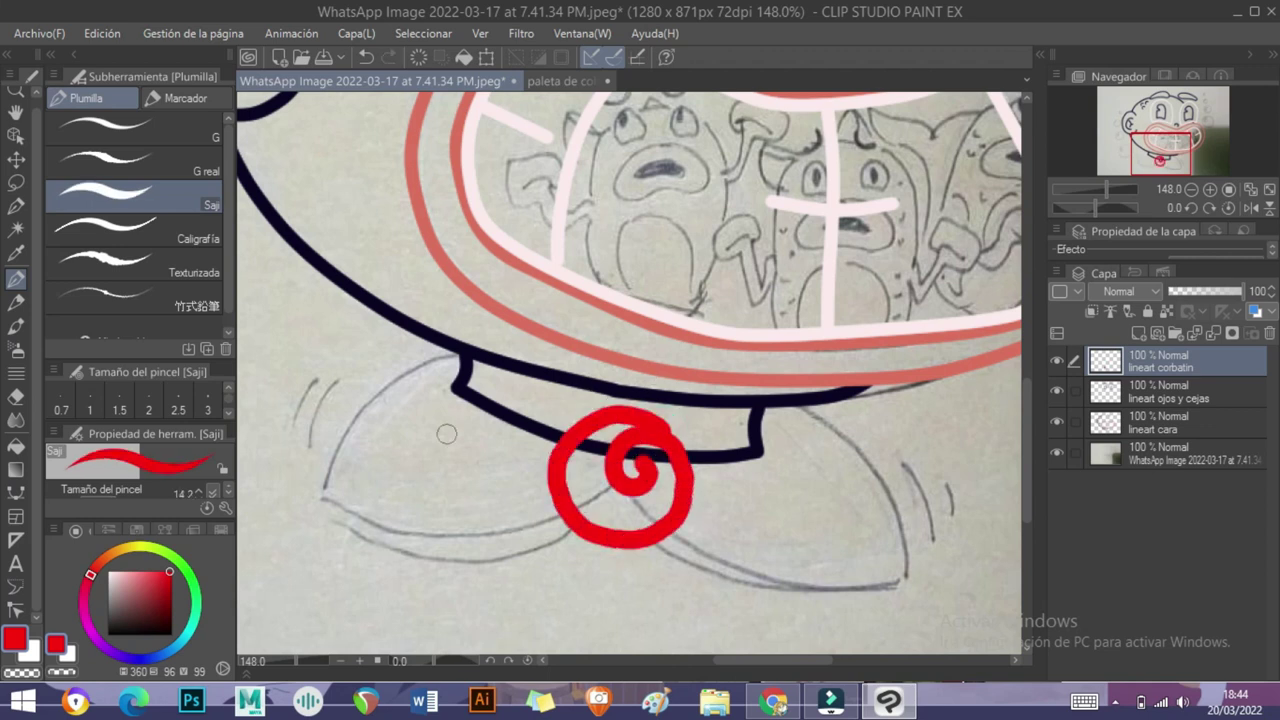
- Sample the pale pink from the palette document and trace both wings of the bow tie
{"action": "key", "text": "ctrl+Tab"}
{"action": "left_click", "coordinate": [449, 200], "text": "alt"}
{"action": "key", "text": "ctrl+Tab"}
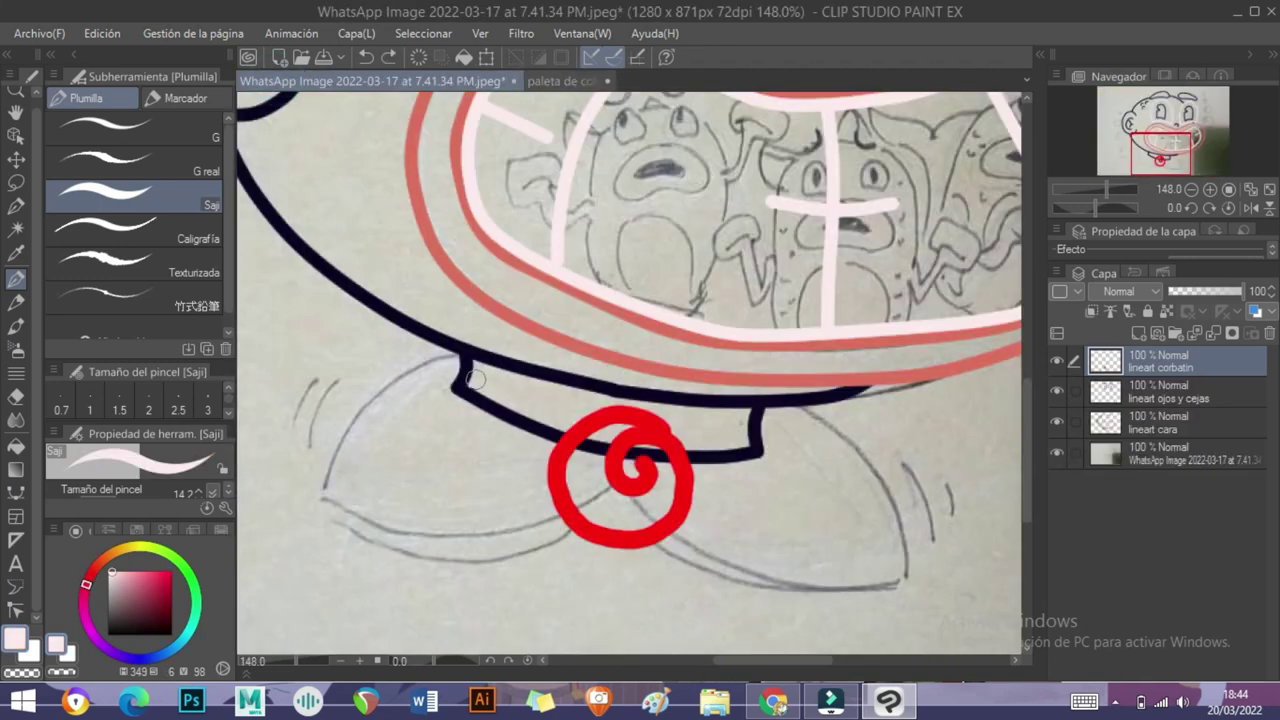
{"action": "mouse_move", "coordinate": [450, 361]}
{"action": "left_mouse_down"}
{"action": "mouse_move", "coordinate": [370, 402]}
{"action": "mouse_move", "coordinate": [321, 490]}
{"action": "mouse_move", "coordinate": [355, 522]}
{"action": "mouse_move", "coordinate": [522, 528]}
{"action": "left_mouse_up"}
{"action": "left_click_drag", "start_coordinate": [745, 572], "coordinate": [593, 462]}
{"action": "left_click_drag", "start_coordinate": [512, 420], "coordinate": [766, 463]}
{"action": "mouse_move", "coordinate": [645, 296]}
{"action": "left_mouse_down"}
{"action": "mouse_move", "coordinate": [721, 389]}
{"action": "mouse_move", "coordinate": [710, 350]}
{"action": "left_mouse_up"}
{"action": "key", "text": "ctrl+z"}
{"action": "key", "text": "ctrl+z"}
{"action": "mouse_move", "coordinate": [771, 428]}
{"action": "left_mouse_down"}
{"action": "mouse_move", "coordinate": [782, 480]}
{"action": "mouse_move", "coordinate": [696, 321]}
{"action": "mouse_move", "coordinate": [716, 340]}
{"action": "mouse_move", "coordinate": [700, 294]}
{"action": "left_mouse_up"}
- Add a new layer directly above the scanned sketch and name it "lineart pescados"
{"action": "mouse_move", "coordinate": [1106, 189]}
{"action": "left_mouse_down"}
{"action": "mouse_move", "coordinate": [1085, 189]}
{"action": "mouse_move", "coordinate": [1110, 189]}
{"action": "left_mouse_up"}
{"action": "left_click", "coordinate": [1139, 333]}
{"action": "double_click", "coordinate": [1157, 461]}
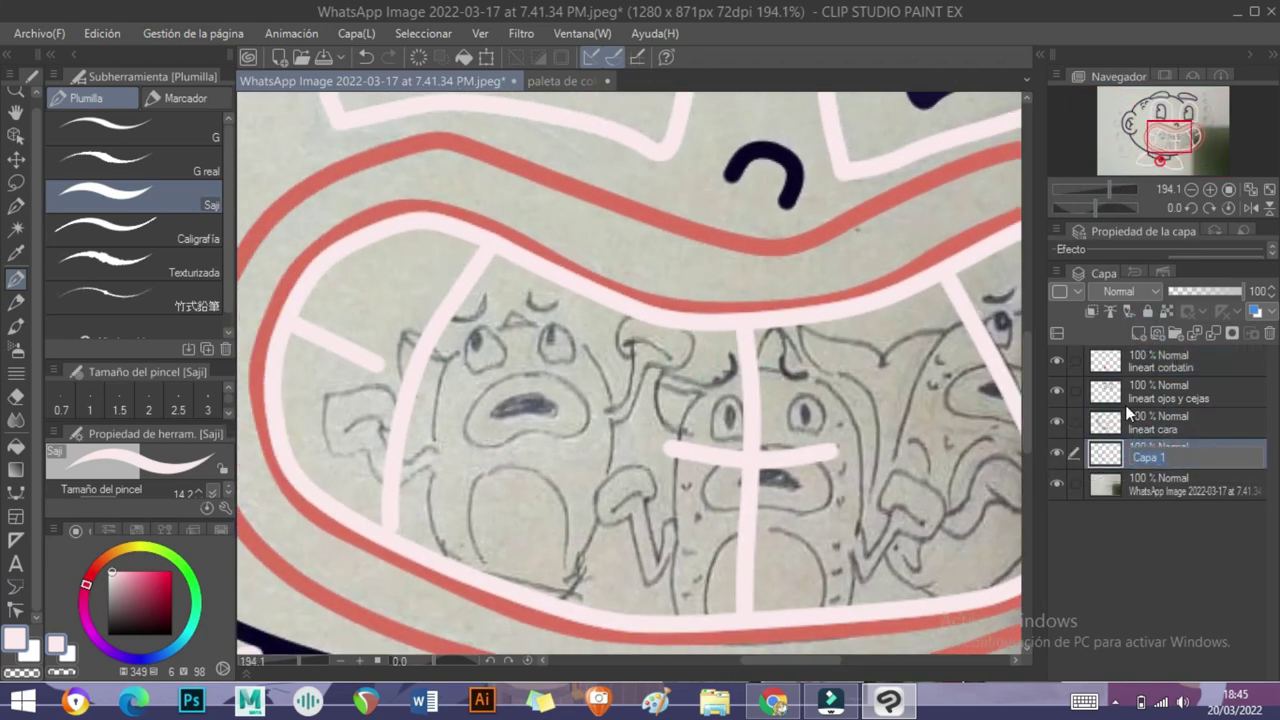
{"action": "type", "text": "lineart pescados"}
{"action": "key", "text": "Return"}
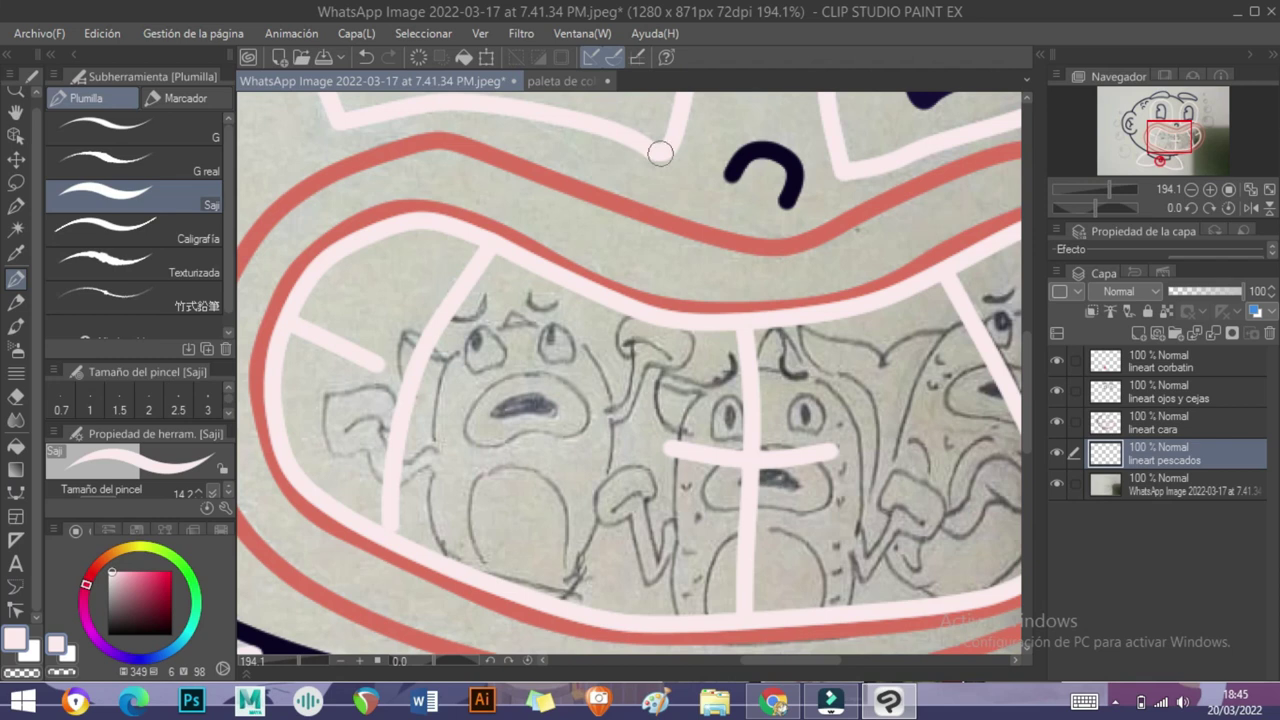
- Sample the lavender purple from the palette document and trace the left fish's head outline around its eyes at pen size 5.2
{"action": "left_click", "coordinate": [560, 80]}
{"action": "left_click", "coordinate": [728, 258], "text": "alt"}
{"action": "left_click", "coordinate": [300, 80]}
{"action": "left_click_drag", "start_coordinate": [632, 389], "coordinate": [680, 357]}
{"action": "scroll", "coordinate": [680, 357], "scroll_direction": "up", "scroll_amount": 5}
{"action": "left_click_drag", "start_coordinate": [490, 230], "coordinate": [433, 376]}
{"action": "key", "text": "ctrl+z"}
{"action": "mouse_move", "coordinate": [487, 237]}
{"action": "left_mouse_down"}
{"action": "mouse_move", "coordinate": [452, 284]}
{"action": "mouse_move", "coordinate": [437, 390]}
{"action": "left_mouse_up"}
{"action": "left_click_drag", "start_coordinate": [540, 206], "coordinate": [620, 197]}
{"action": "mouse_move", "coordinate": [677, 213]}
{"action": "left_mouse_down"}
{"action": "mouse_move", "coordinate": [738, 330]}
{"action": "mouse_move", "coordinate": [744, 319]}
{"action": "left_mouse_up"}
{"action": "key", "text": "ctrl+z"}
- Trace the left fish's left arm and the left side of its body in lavender purple
{"action": "left_click_drag", "start_coordinate": [444, 411], "coordinate": [340, 380]}
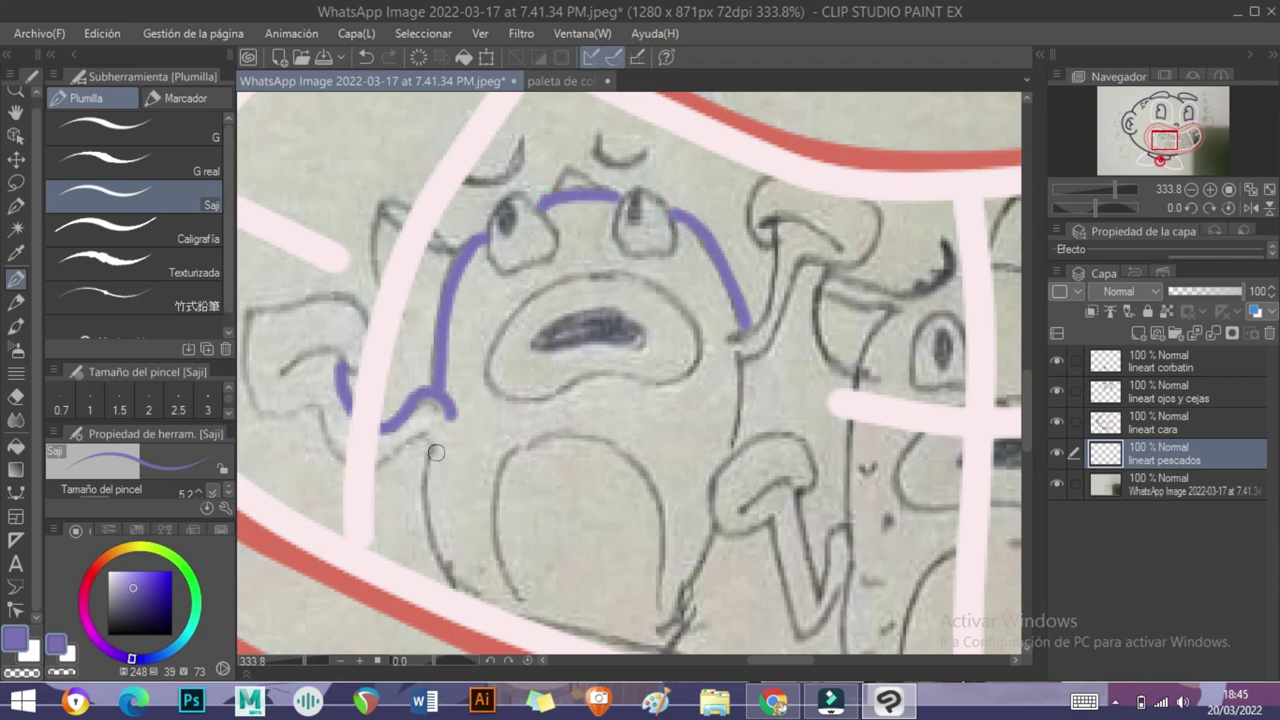
{"action": "mouse_move", "coordinate": [434, 452]}
{"action": "left_mouse_down"}
{"action": "mouse_move", "coordinate": [447, 548]}
{"action": "mouse_move", "coordinate": [421, 505]}
{"action": "mouse_move", "coordinate": [478, 600]}
{"action": "left_mouse_up"}
{"action": "key", "text": "ctrl+z"}
{"action": "left_click_drag", "start_coordinate": [404, 415], "coordinate": [466, 425]}
{"action": "left_click_drag", "start_coordinate": [338, 386], "coordinate": [405, 372]}
{"action": "mouse_move", "coordinate": [432, 338]}
{"action": "left_mouse_down"}
{"action": "mouse_move", "coordinate": [402, 309]}
{"action": "mouse_move", "coordinate": [360, 432]}
{"action": "mouse_move", "coordinate": [428, 480]}
{"action": "left_mouse_up"}
{"action": "mouse_move", "coordinate": [600, 350]}
{"action": "left_mouse_down"}
{"action": "mouse_move", "coordinate": [480, 296]}
{"action": "mouse_move", "coordinate": [545, 395]}
{"action": "left_mouse_up"}
{"action": "mouse_move", "coordinate": [475, 312]}
{"action": "left_mouse_down"}
{"action": "mouse_move", "coordinate": [379, 269]}
{"action": "mouse_move", "coordinate": [465, 308]}
{"action": "mouse_move", "coordinate": [373, 250]}
{"action": "mouse_move", "coordinate": [430, 445]}
{"action": "left_mouse_up"}
- Trace the left fish's head fins, right arm and right side of the body in lavender purple
{"action": "left_click_drag", "start_coordinate": [608, 420], "coordinate": [494, 222]}
{"action": "mouse_move", "coordinate": [728, 383]}
{"action": "left_mouse_down"}
{"action": "mouse_move", "coordinate": [598, 273]}
{"action": "mouse_move", "coordinate": [498, 423]}
{"action": "mouse_move", "coordinate": [490, 276]}
{"action": "mouse_move", "coordinate": [570, 298]}
{"action": "left_mouse_up"}
{"action": "key", "text": "ctrl+z"}
{"action": "mouse_move", "coordinate": [498, 320]}
{"action": "left_mouse_down"}
{"action": "mouse_move", "coordinate": [452, 400]}
{"action": "mouse_move", "coordinate": [605, 278]}
{"action": "mouse_move", "coordinate": [598, 252]}
{"action": "left_mouse_up"}
{"action": "left_click_drag", "start_coordinate": [500, 222], "coordinate": [470, 300]}
{"action": "left_click_drag", "start_coordinate": [558, 400], "coordinate": [661, 205]}
{"action": "mouse_move", "coordinate": [575, 205]}
{"action": "left_mouse_down"}
{"action": "mouse_move", "coordinate": [529, 443]}
{"action": "mouse_move", "coordinate": [449, 520]}
{"action": "mouse_move", "coordinate": [549, 560]}
{"action": "left_mouse_up"}
{"action": "key", "text": "e"}
{"action": "left_click", "coordinate": [16, 278]}
- Sample the mauve pink from the palette document and trace the left fish's lips
{"action": "key", "text": "ctrl+Tab"}
{"action": "left_click", "coordinate": [609, 369], "text": "alt"}
{"action": "key", "text": "ctrl+Tab"}
{"action": "left_click_drag", "start_coordinate": [632, 312], "coordinate": [470, 300]}
{"action": "key", "text": "ctrl+z"}
{"action": "mouse_move", "coordinate": [632, 309]}
{"action": "left_mouse_down"}
{"action": "mouse_move", "coordinate": [464, 310]}
{"action": "mouse_move", "coordinate": [493, 382]}
{"action": "mouse_move", "coordinate": [605, 367]}
{"action": "mouse_move", "coordinate": [605, 292]}
{"action": "left_mouse_up"}
- Outline the left fish's open mouth inside the lips in near-black
{"action": "mouse_move", "coordinate": [509, 309]}
{"action": "left_mouse_down"}
{"action": "mouse_move", "coordinate": [520, 344]}
{"action": "mouse_move", "coordinate": [592, 324]}
{"action": "mouse_move", "coordinate": [479, 340]}
{"action": "mouse_move", "coordinate": [580, 343]}
{"action": "left_mouse_up"}
{"action": "key", "text": "ctrl+z"}
{"action": "key", "text": "ctrl+z"}
{"action": "mouse_move", "coordinate": [548, 298]}
{"action": "left_mouse_down"}
{"action": "mouse_move", "coordinate": [476, 340]}
{"action": "mouse_move", "coordinate": [565, 305]}
{"action": "mouse_move", "coordinate": [575, 369]}
{"action": "mouse_move", "coordinate": [543, 357]}
{"action": "mouse_move", "coordinate": [601, 415]}
{"action": "left_mouse_up"}
{"action": "left_click", "coordinate": [512, 302], "text": "alt"}
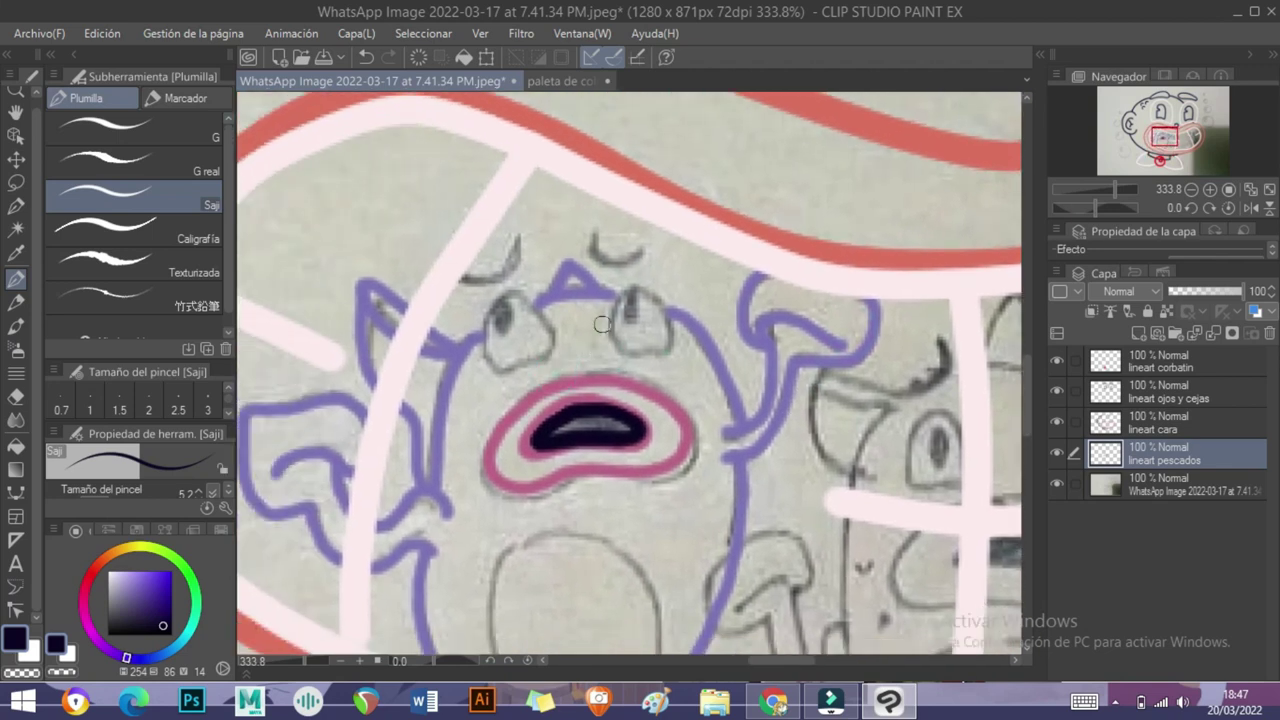
- Trace the lower curves of the left fish's eyes in lavender purple and paint near-black crescents over them
{"action": "left_click", "coordinate": [455, 345], "text": "alt"}
{"action": "mouse_move", "coordinate": [466, 338]}
{"action": "left_mouse_down"}
{"action": "mouse_move", "coordinate": [495, 351]}
{"action": "mouse_move", "coordinate": [549, 294]}
{"action": "mouse_move", "coordinate": [543, 322]}
{"action": "mouse_move", "coordinate": [475, 342]}
{"action": "mouse_move", "coordinate": [615, 305]}
{"action": "mouse_move", "coordinate": [688, 318]}
{"action": "left_mouse_up"}
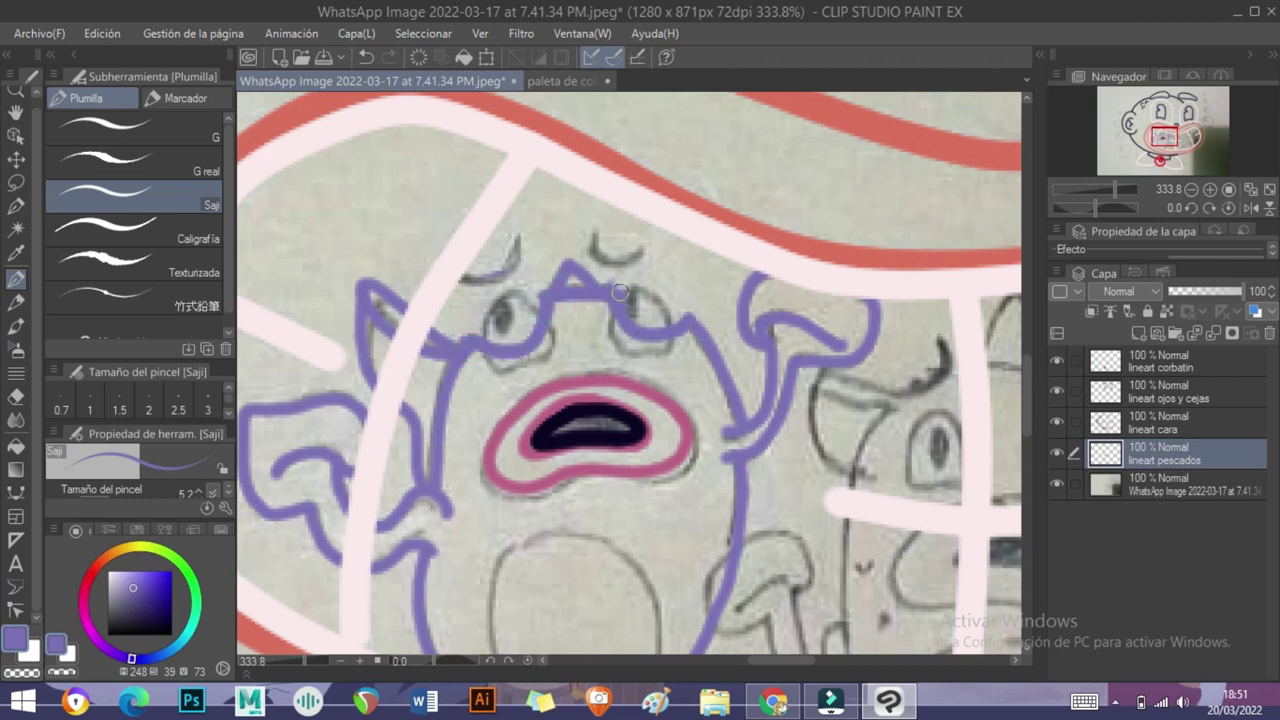
{"action": "key", "text": "e"}
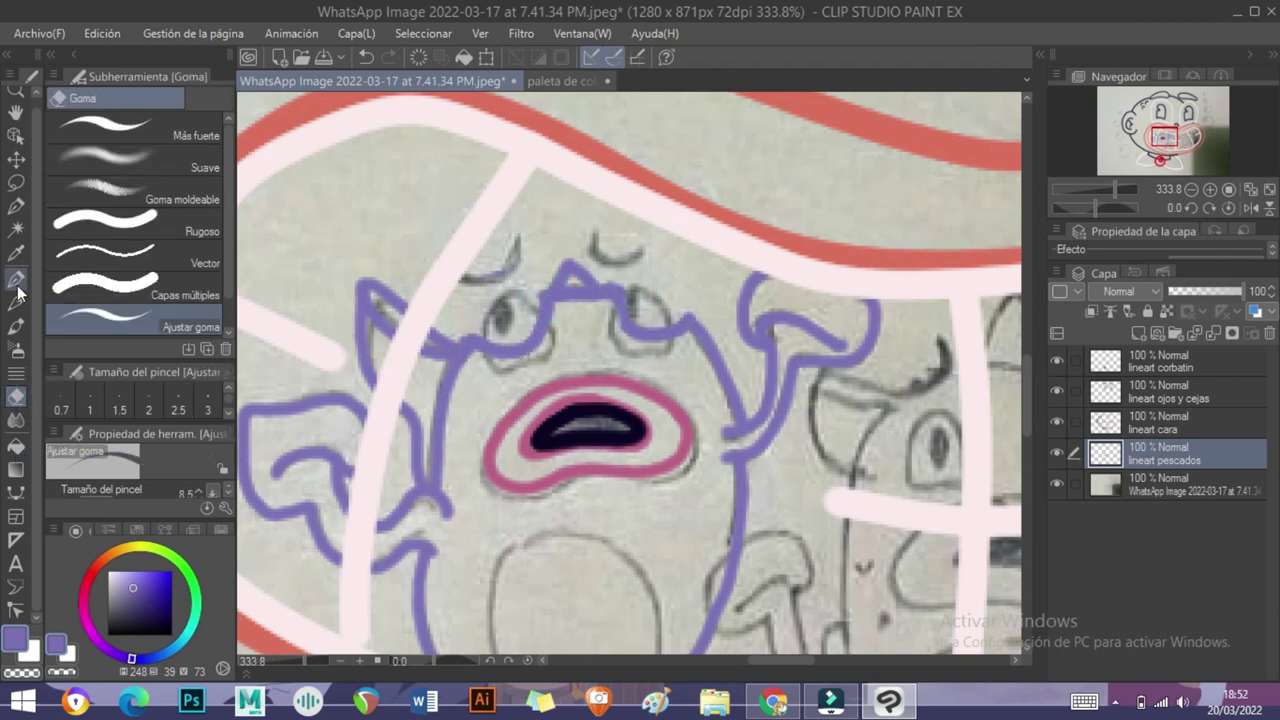
{"action": "left_click", "coordinate": [545, 433], "text": "alt"}
{"action": "key", "text": "p"}
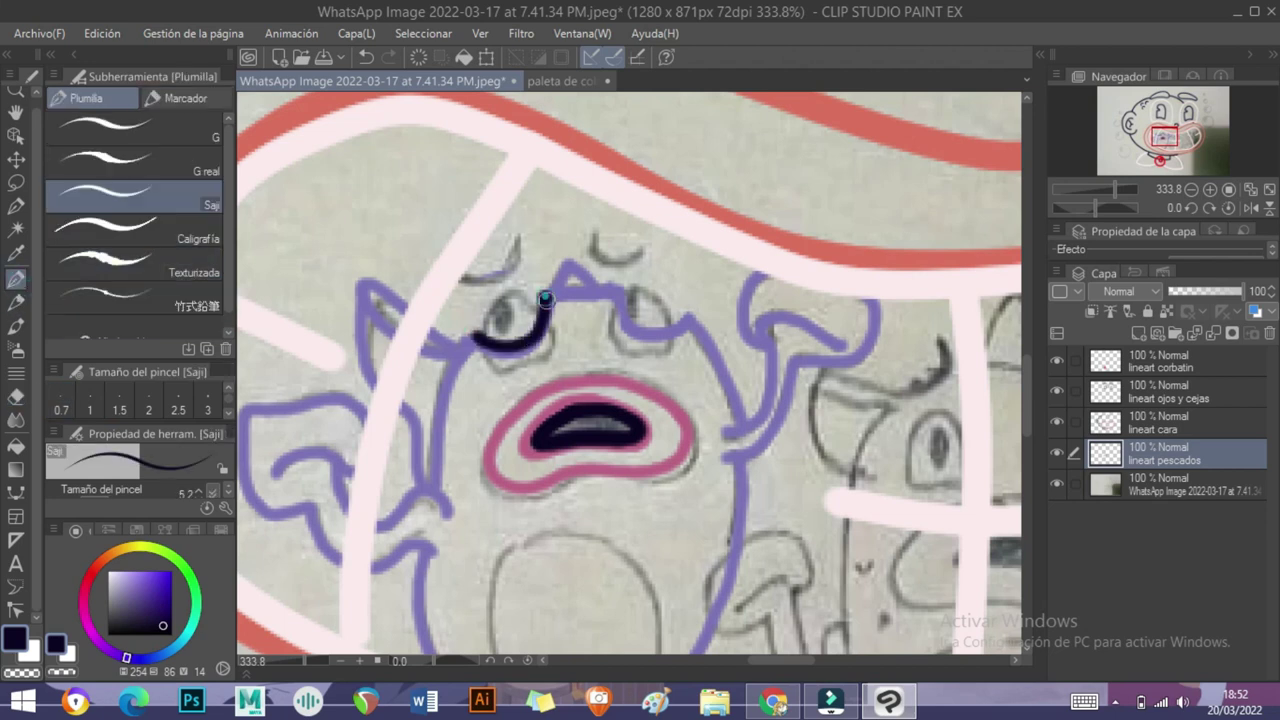
{"action": "left_click_drag", "start_coordinate": [540, 298], "coordinate": [476, 332]}
{"action": "mouse_move", "coordinate": [618, 292]}
{"action": "left_mouse_down"}
{"action": "mouse_move", "coordinate": [662, 340]}
{"action": "mouse_move", "coordinate": [628, 292]}
{"action": "left_mouse_up"}
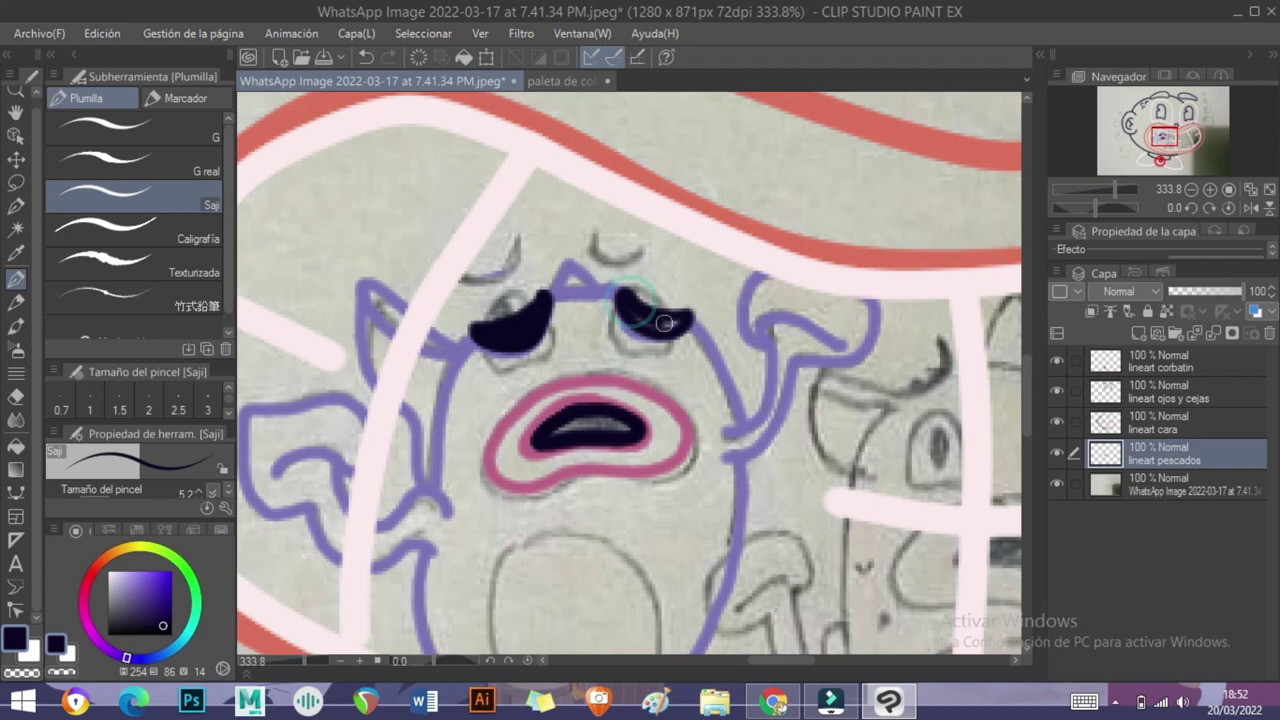
- Paint the left fish's two round eyeballs in white above the dark crescents
{"action": "left_click", "coordinate": [411, 414], "text": "alt"}
{"action": "left_click_drag", "start_coordinate": [500, 295], "coordinate": [520, 322]}
{"action": "left_click_drag", "start_coordinate": [650, 282], "coordinate": [670, 310]}
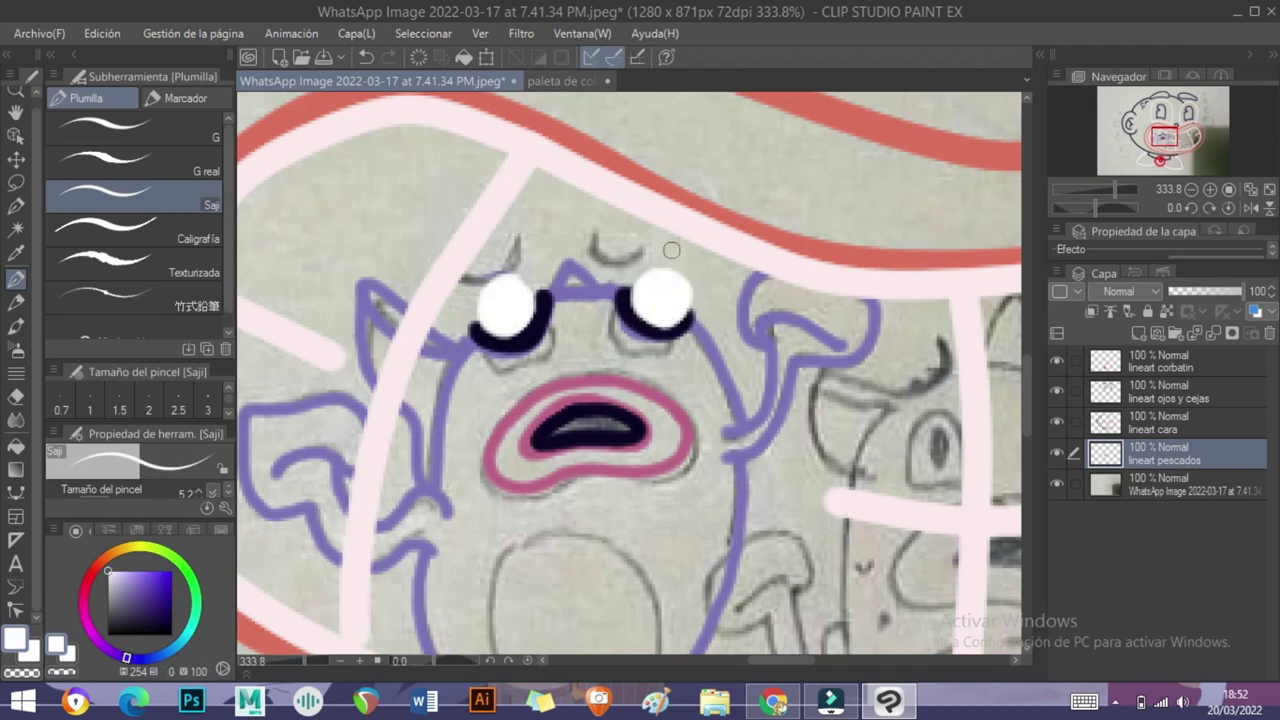
- Draw the left fish's two worried eyebrows in near-black above the eyeballs
{"action": "left_click", "coordinate": [458, 345], "text": "alt"}
{"action": "left_click_drag", "start_coordinate": [516, 238], "coordinate": [463, 284]}
{"action": "left_click_drag", "start_coordinate": [652, 244], "coordinate": [705, 284]}
{"action": "left_click_drag", "start_coordinate": [705, 330], "coordinate": [679, 278]}
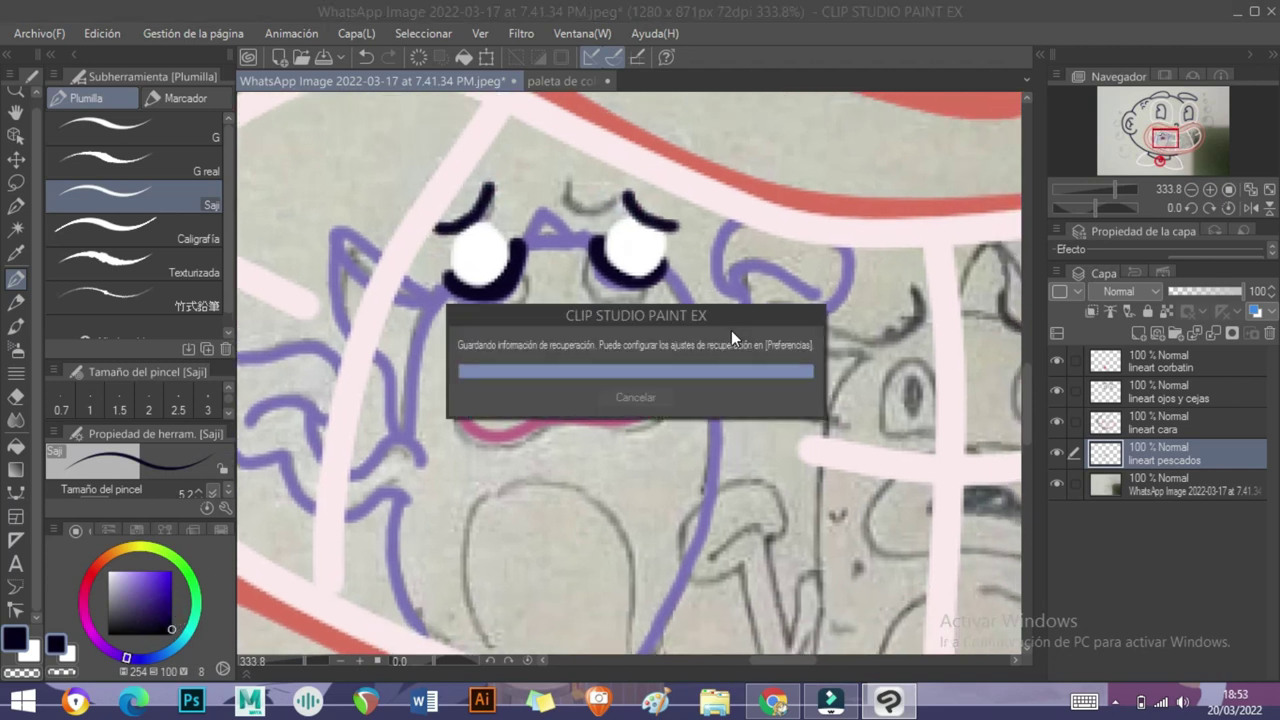
- Sample the turquoise from the palette document and trace the middle fish's head top, left side and left arm
{"action": "left_click_drag", "start_coordinate": [815, 388], "coordinate": [635, 363]}
{"action": "left_click", "coordinate": [565, 80]}
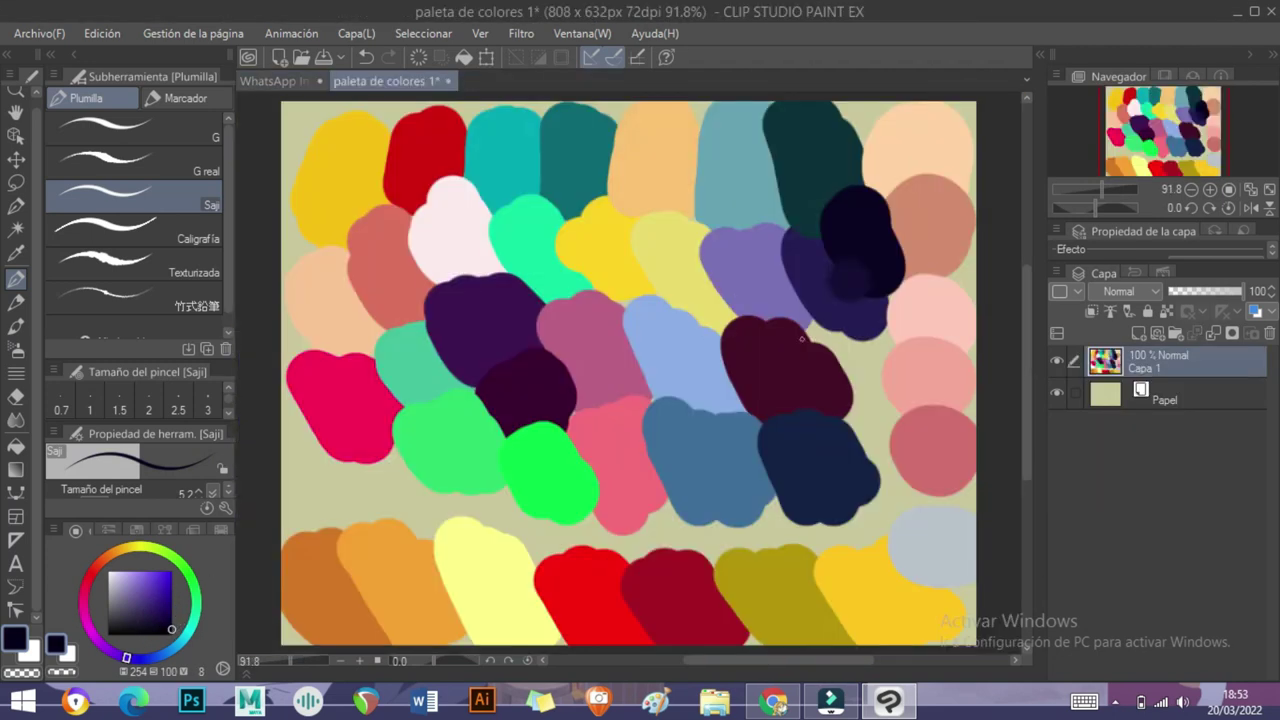
{"action": "left_click", "coordinate": [610, 155], "text": "alt"}
{"action": "left_click", "coordinate": [275, 80]}
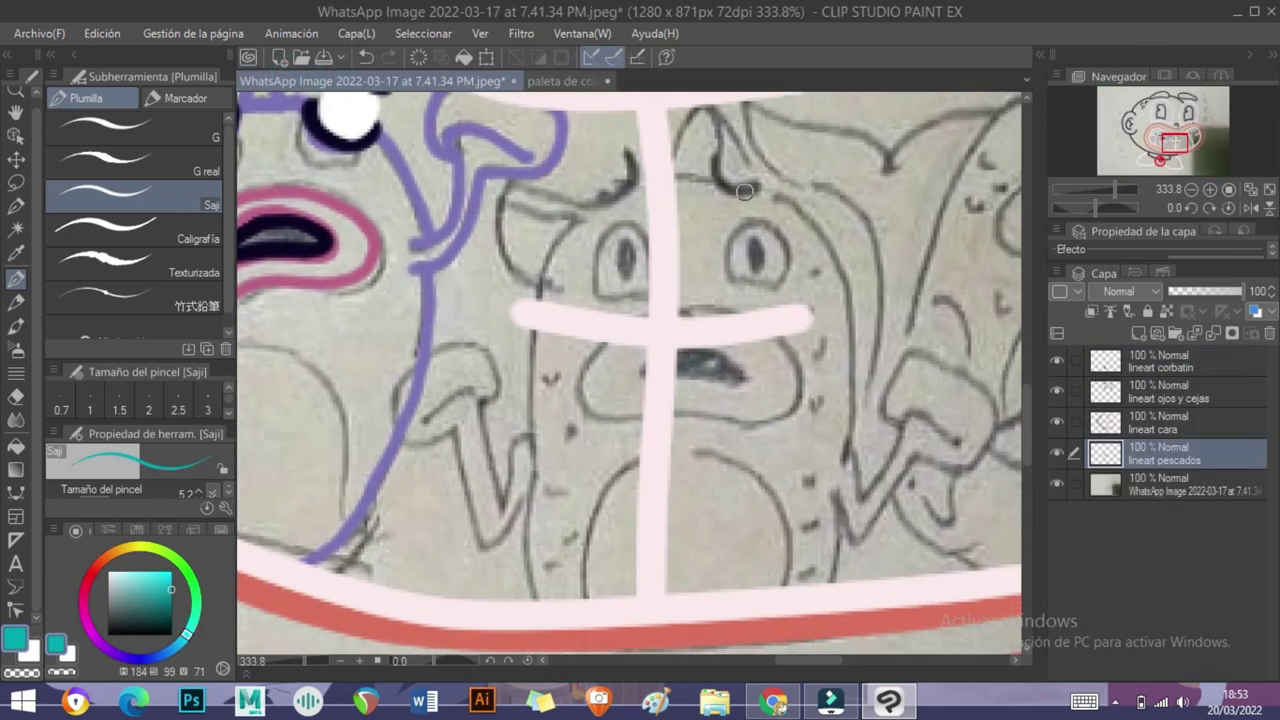
{"action": "mouse_move", "coordinate": [794, 204]}
{"action": "left_mouse_down"}
{"action": "mouse_move", "coordinate": [566, 224]}
{"action": "mouse_move", "coordinate": [534, 356]}
{"action": "mouse_move", "coordinate": [538, 448]}
{"action": "mouse_move", "coordinate": [476, 404]}
{"action": "left_mouse_up"}
{"action": "mouse_move", "coordinate": [480, 425]}
{"action": "left_mouse_down"}
{"action": "mouse_move", "coordinate": [458, 466]}
{"action": "mouse_move", "coordinate": [512, 521]}
{"action": "left_mouse_up"}
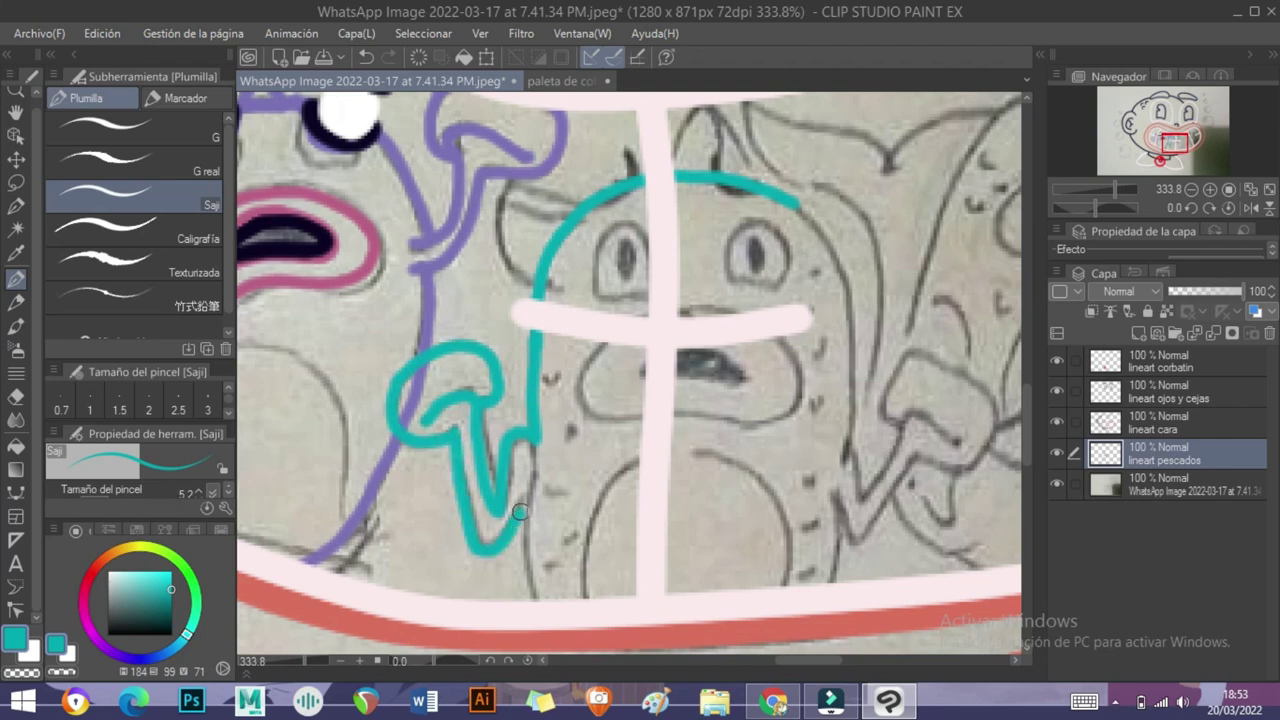
- Trace the middle fish's right side and right arm in turquoise down to the lower teeth line
{"action": "left_click_drag", "start_coordinate": [818, 230], "coordinate": [850, 355]}
{"action": "left_click_drag", "start_coordinate": [850, 355], "coordinate": [655, 290]}
{"action": "key", "text": "ctrl+z"}
{"action": "mouse_move", "coordinate": [603, 149]}
{"action": "left_mouse_down"}
{"action": "mouse_move", "coordinate": [655, 290]}
{"action": "mouse_move", "coordinate": [653, 364]}
{"action": "mouse_move", "coordinate": [595, 138]}
{"action": "mouse_move", "coordinate": [655, 217]}
{"action": "mouse_move", "coordinate": [645, 345]}
{"action": "mouse_move", "coordinate": [607, 157]}
{"action": "mouse_move", "coordinate": [659, 314]}
{"action": "left_mouse_up"}
{"action": "key", "text": "ctrl+z"}
{"action": "key", "text": "ctrl+z"}
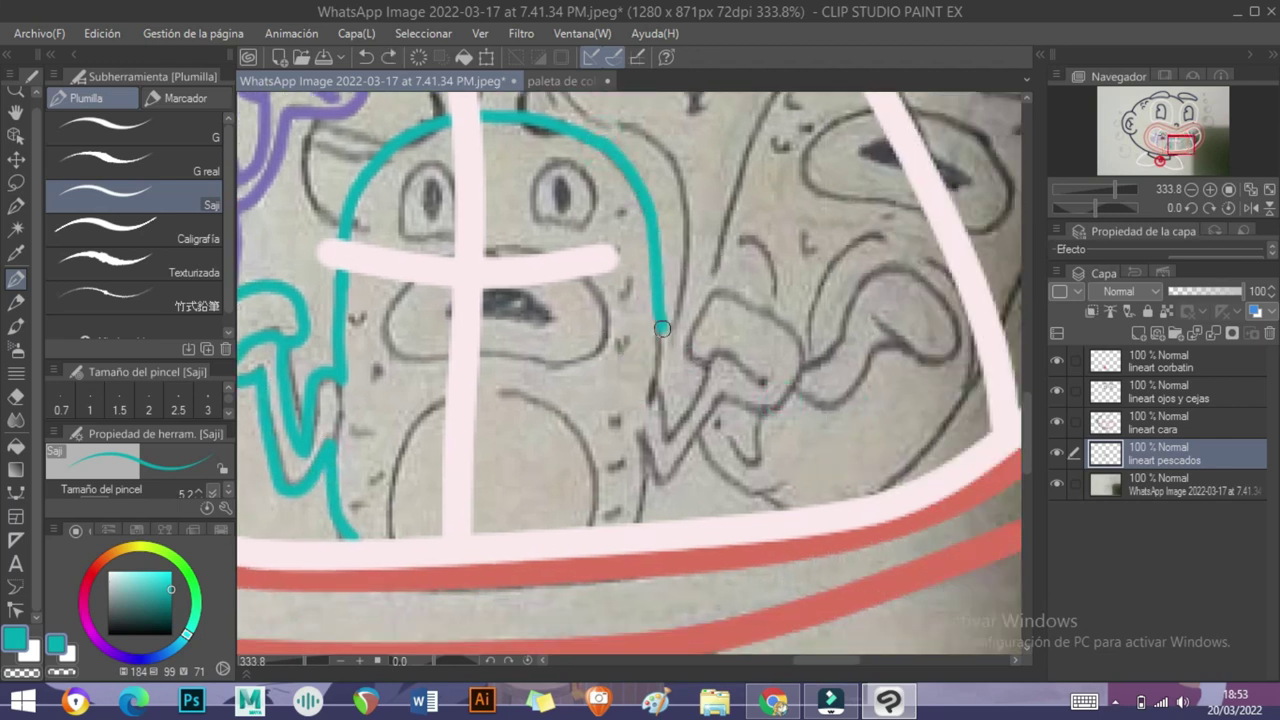
{"action": "mouse_move", "coordinate": [645, 408]}
{"action": "left_mouse_down"}
{"action": "mouse_move", "coordinate": [729, 359]}
{"action": "mouse_move", "coordinate": [706, 361]}
{"action": "mouse_move", "coordinate": [754, 301]}
{"action": "mouse_move", "coordinate": [774, 414]}
{"action": "left_mouse_up"}
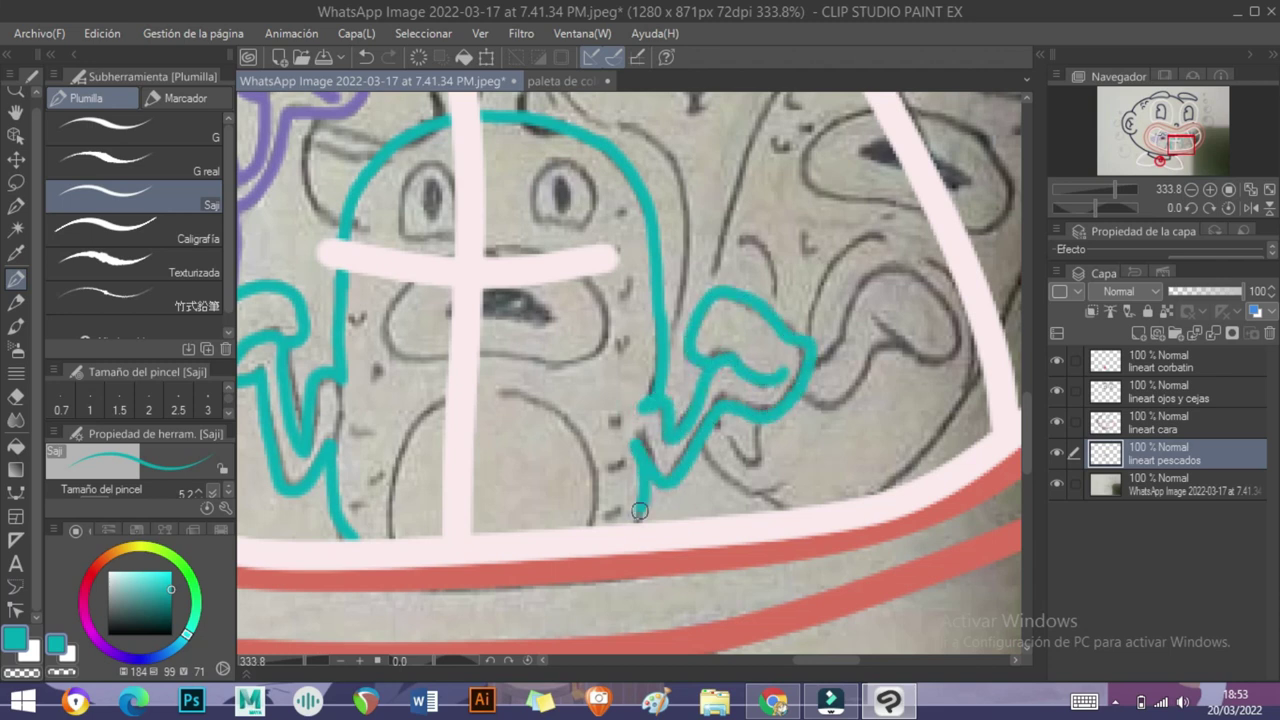
{"action": "left_click_drag", "start_coordinate": [655, 460], "coordinate": [778, 515]}
- Sample the dark teal from the palette document, trace the middle fish's lips and outline its open mouth in dark indigo
{"action": "left_click", "coordinate": [565, 80]}
{"action": "left_click", "coordinate": [330, 80]}
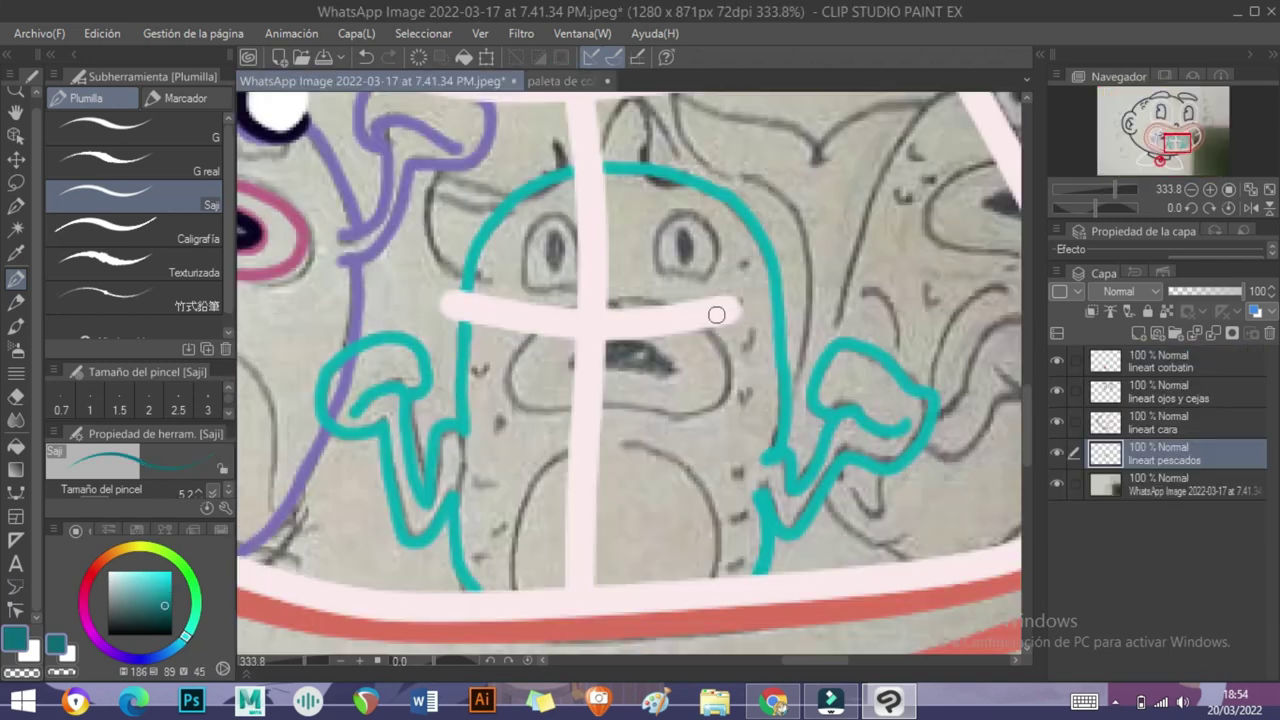
{"action": "mouse_move", "coordinate": [709, 345]}
{"action": "left_mouse_down"}
{"action": "mouse_move", "coordinate": [603, 393]}
{"action": "mouse_move", "coordinate": [730, 385]}
{"action": "left_mouse_up"}
{"action": "mouse_move", "coordinate": [590, 330]}
{"action": "left_mouse_down"}
{"action": "mouse_move", "coordinate": [685, 355]}
{"action": "mouse_move", "coordinate": [604, 324]}
{"action": "left_mouse_up"}
{"action": "mouse_move", "coordinate": [604, 324]}
{"action": "left_mouse_down"}
{"action": "mouse_move", "coordinate": [666, 352]}
{"action": "mouse_move", "coordinate": [587, 340]}
{"action": "left_mouse_up"}
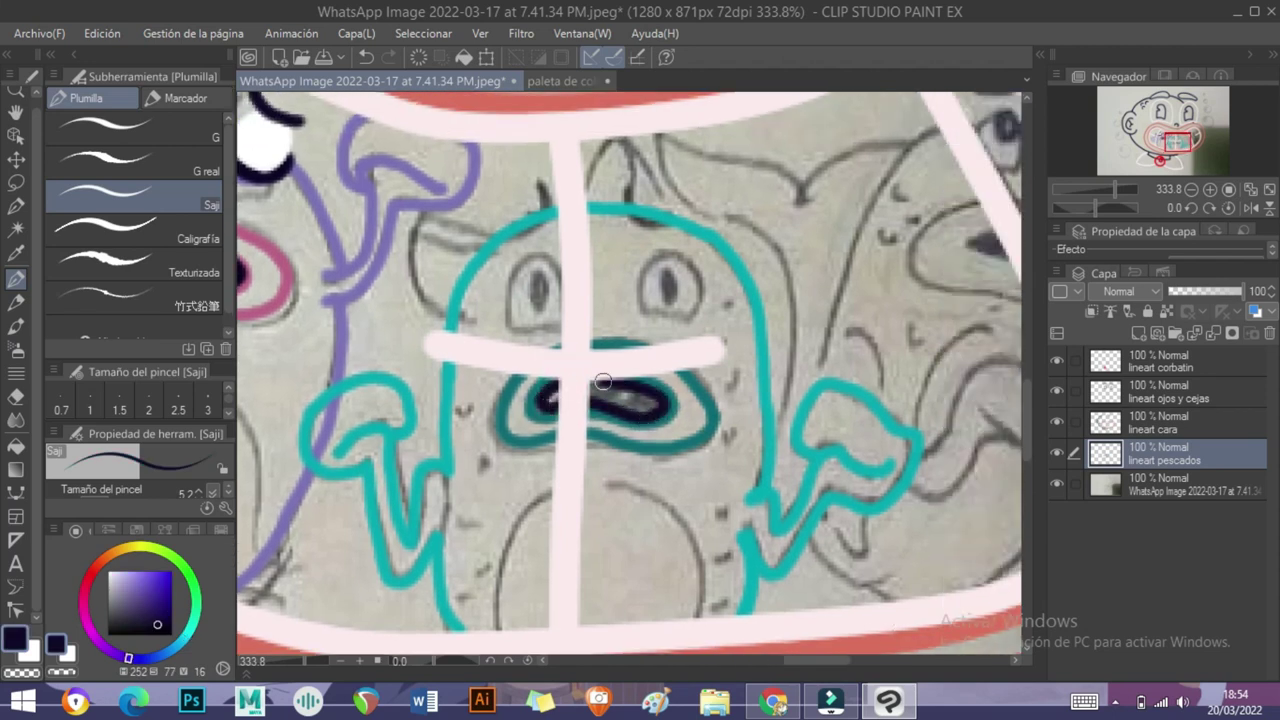
- Paint dark indigo crescents under both of the middle fish's eyes
{"action": "key", "text": "ctrl+z"}
{"action": "left_click_drag", "start_coordinate": [490, 292], "coordinate": [723, 301]}
{"action": "left_click_drag", "start_coordinate": [667, 262], "coordinate": [697, 292]}
- Paint the middle fish's two round eyeballs in white over the dark crescents
{"action": "key", "text": "c"}
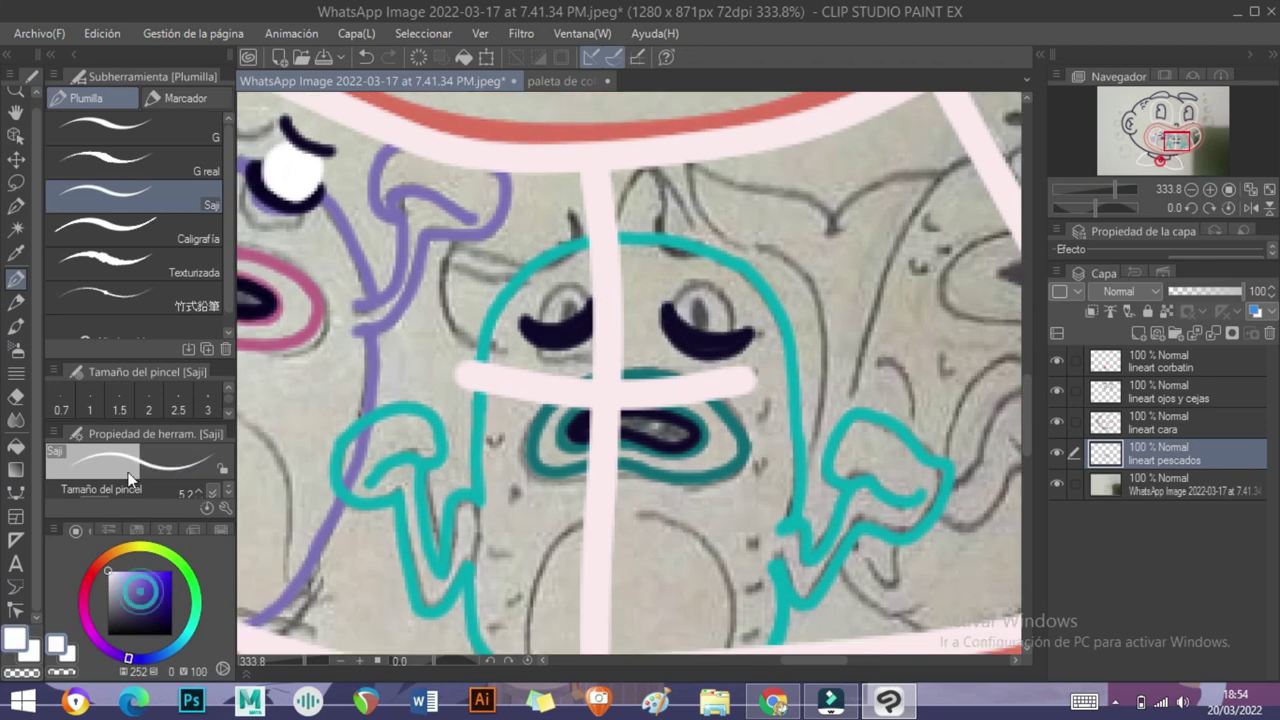
{"action": "key", "text": "ctrl+z"}
{"action": "left_click_drag", "start_coordinate": [548, 278], "coordinate": [566, 306]}
{"action": "mouse_move", "coordinate": [730, 290]}
{"action": "left_mouse_down"}
{"action": "mouse_move", "coordinate": [680, 324]}
{"action": "mouse_move", "coordinate": [713, 310]}
{"action": "left_mouse_up"}
{"action": "key", "text": "ctrl+z"}
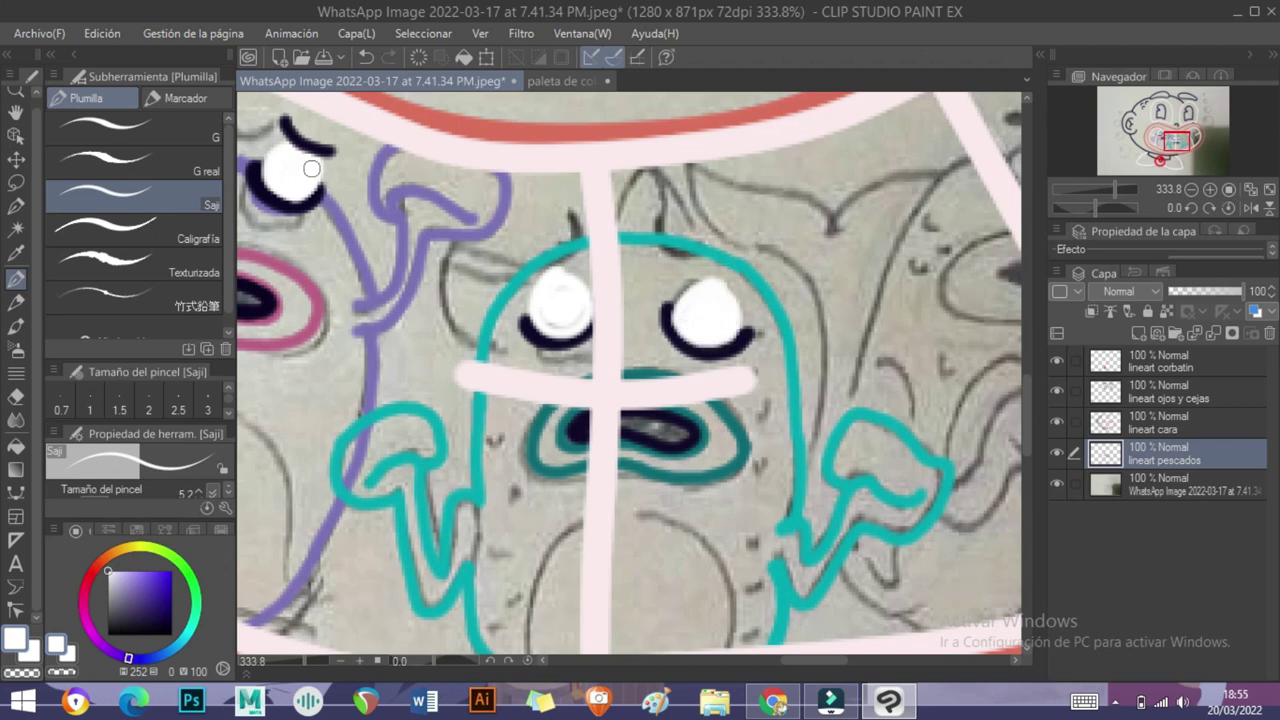
- Draw the middle fish's eyebrows in dark indigo and trace its top and left head fins in turquoise
{"action": "key", "text": "c"}
{"action": "left_click_drag", "start_coordinate": [690, 250], "coordinate": [758, 295]}
{"action": "left_click", "coordinate": [765, 312], "text": "alt"}
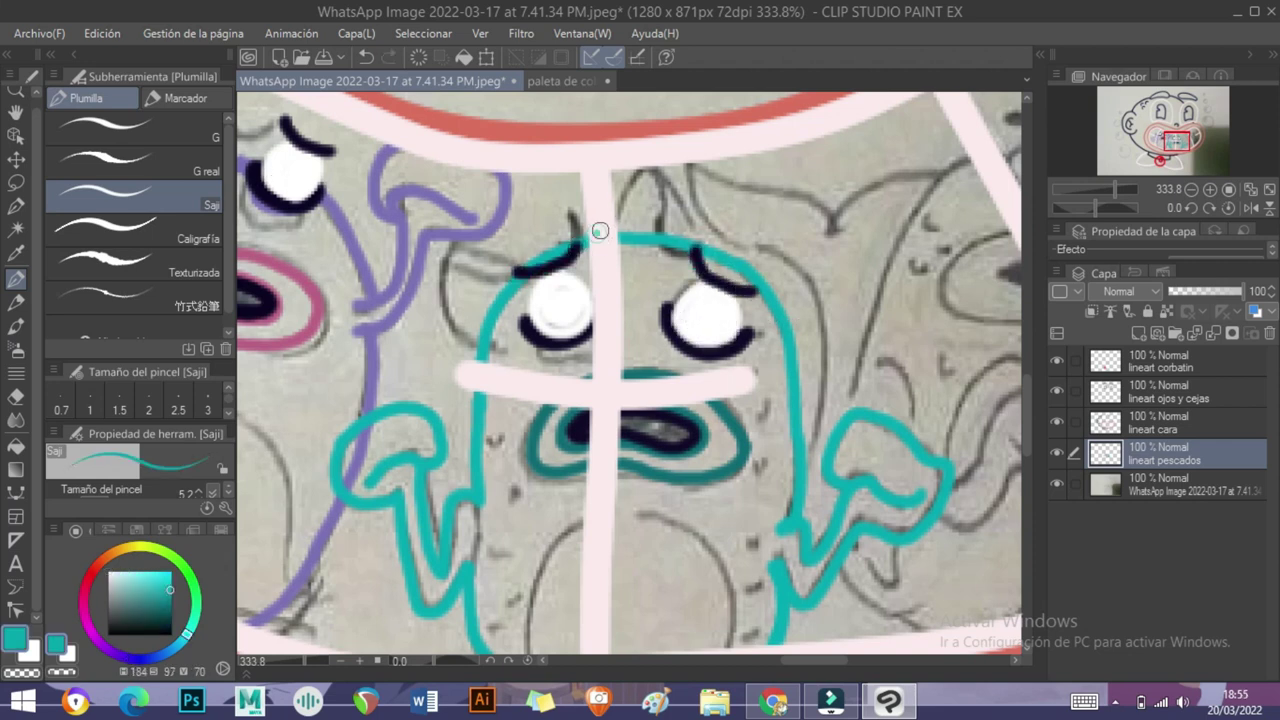
{"action": "left_click_drag", "start_coordinate": [483, 256], "coordinate": [480, 338]}
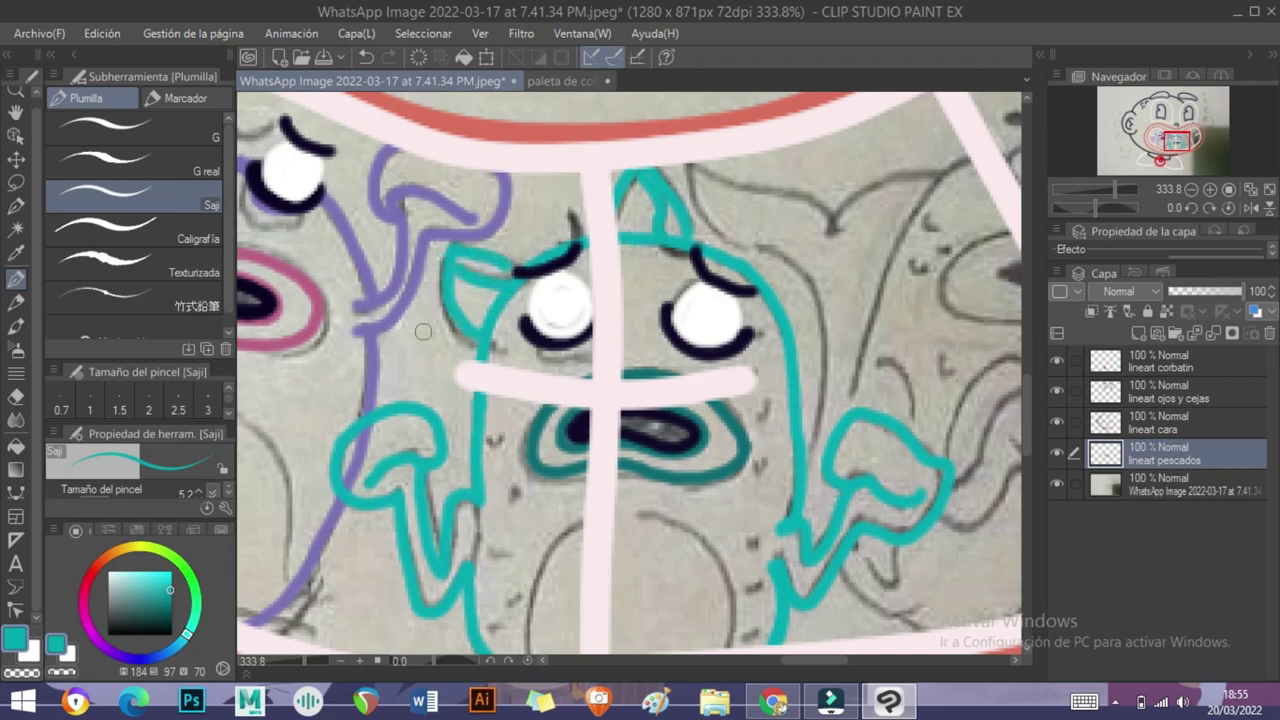
- Add lavender purple freckles and small marks to the left fish's cheeks and body with the Saji pen
{"action": "key", "text": "e"}
{"action": "mouse_move", "coordinate": [354, 479]}
{"action": "left_mouse_down"}
{"action": "mouse_move", "coordinate": [164, 384]}
{"action": "mouse_move", "coordinate": [564, 399]}
{"action": "left_mouse_up"}
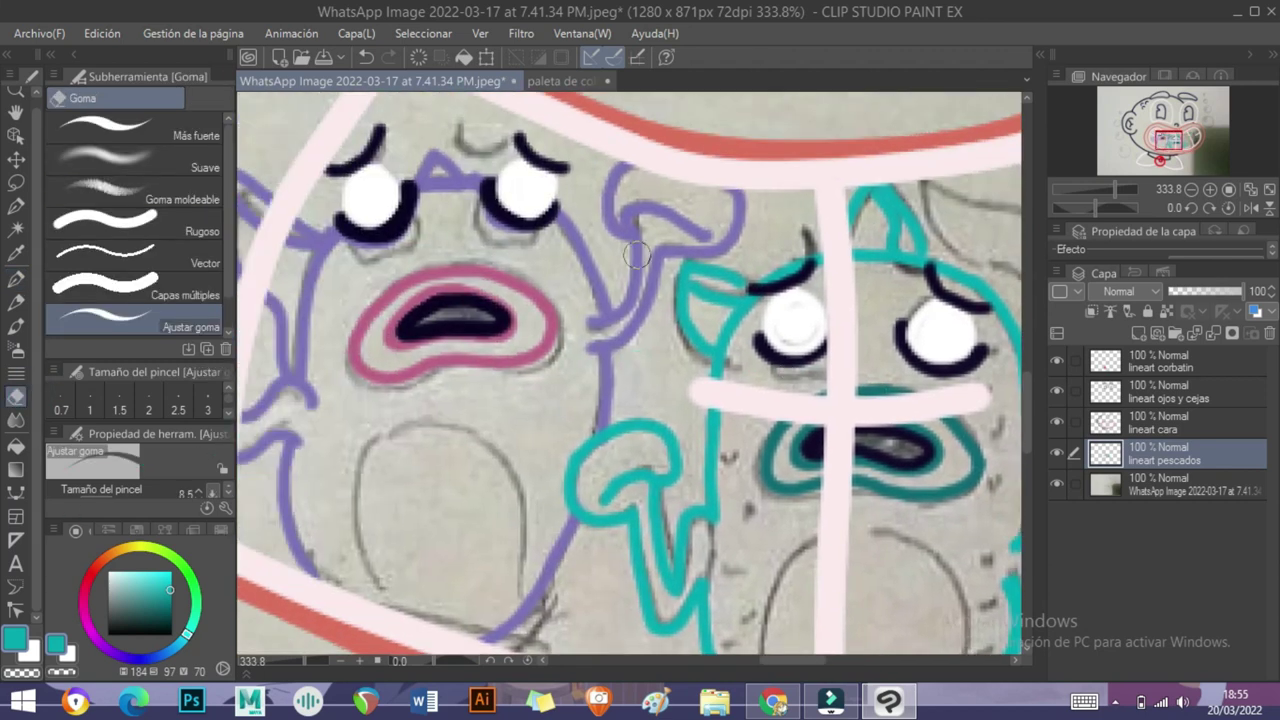
{"action": "left_click", "coordinate": [16, 300]}
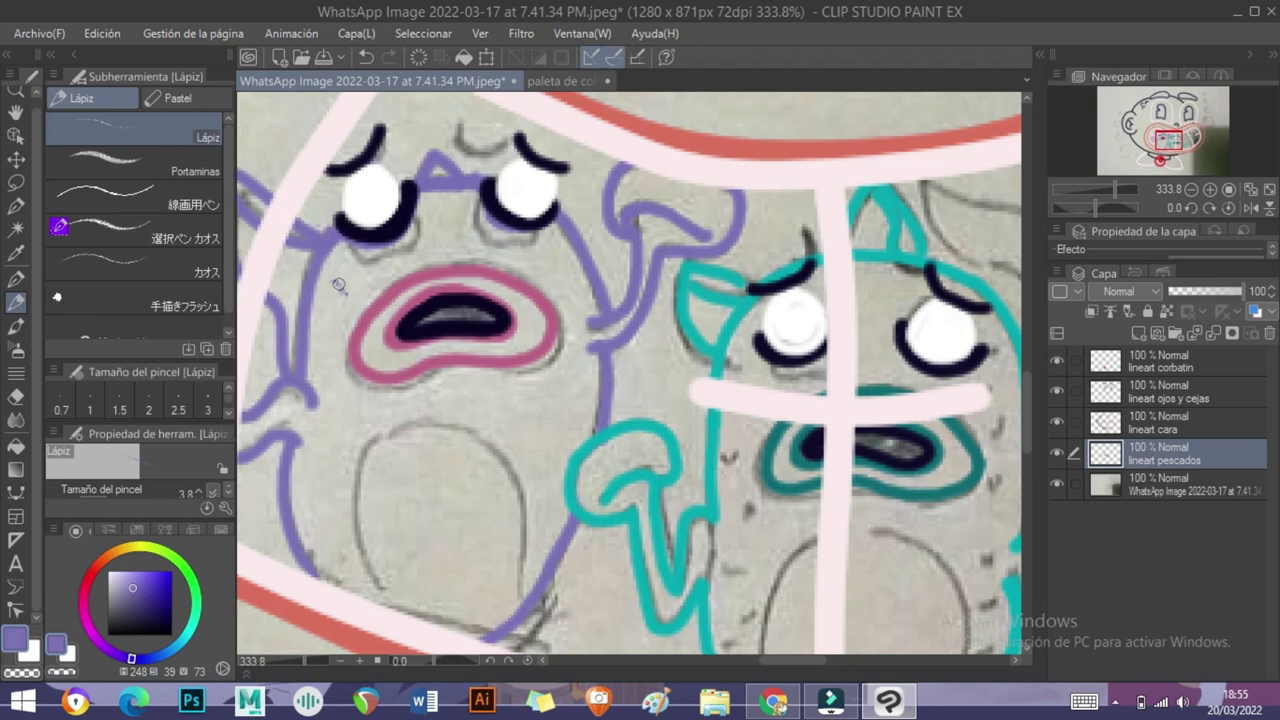
{"action": "left_click", "coordinate": [14, 281]}
{"action": "left_click_drag", "start_coordinate": [333, 267], "coordinate": [355, 290]}
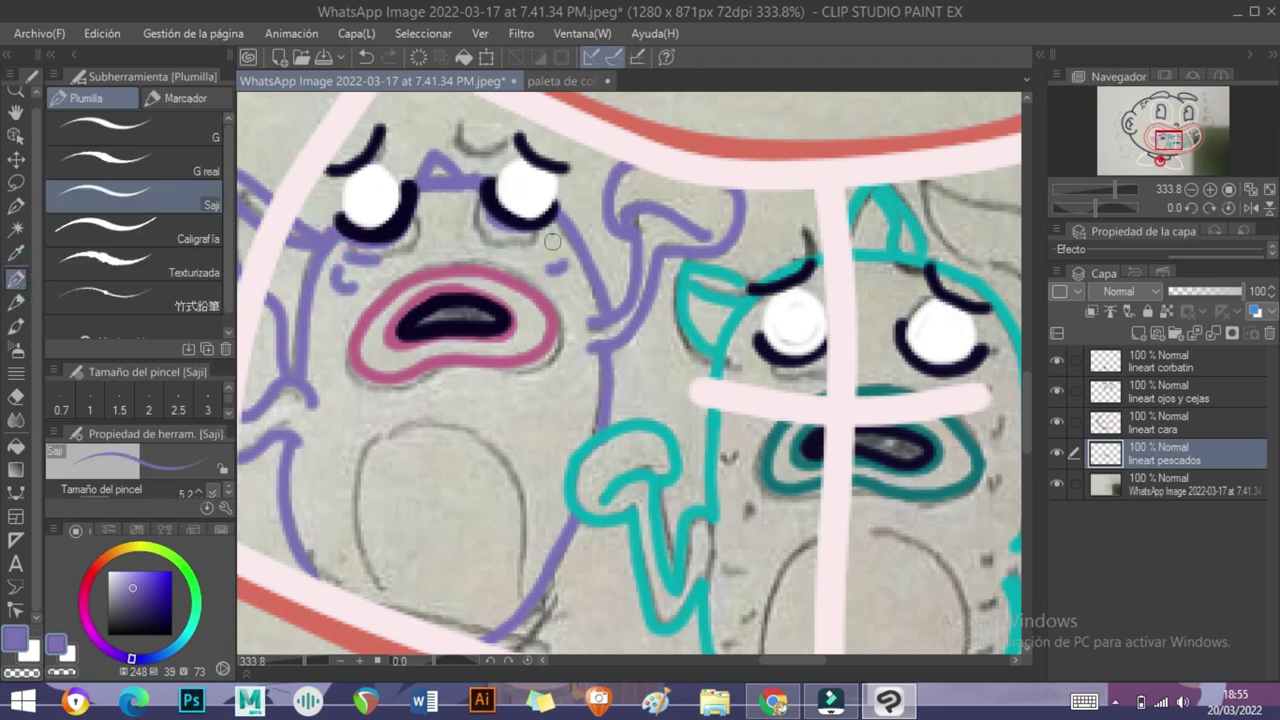
{"action": "left_click_drag", "start_coordinate": [310, 490], "coordinate": [380, 435]}
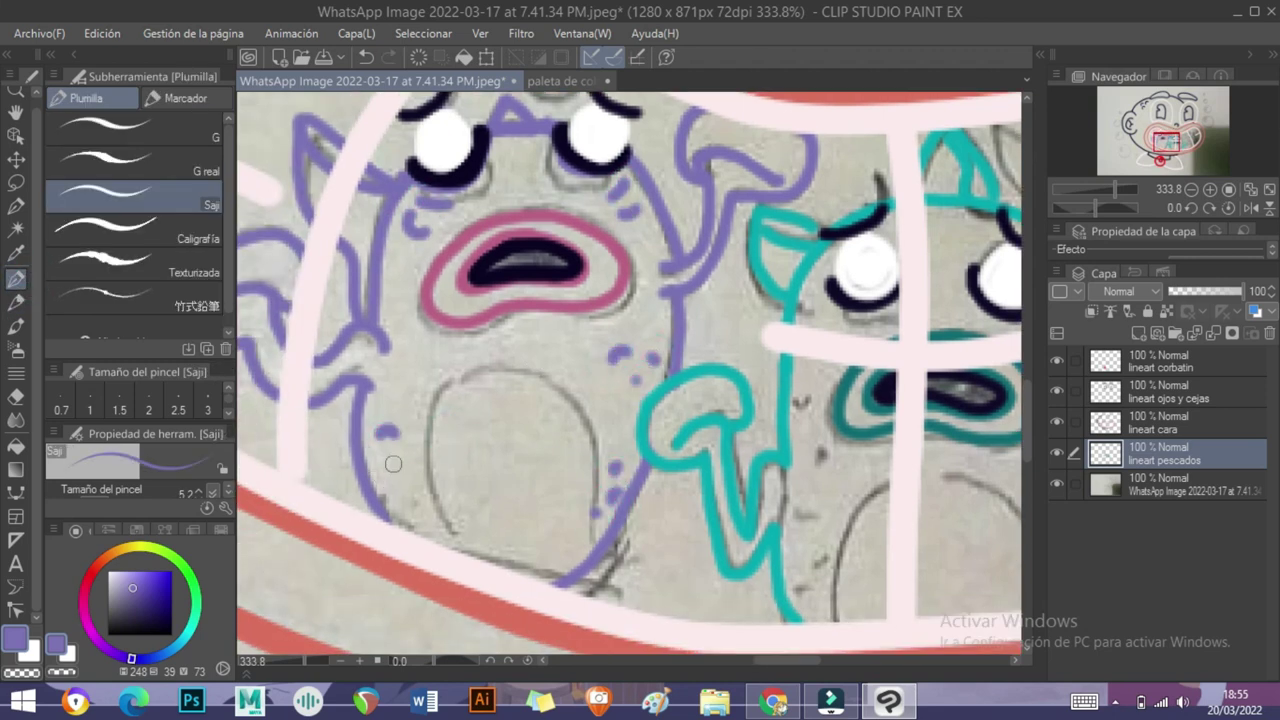
- Sample turquoise and add freckles and small marks to the middle fish's cheeks and body
{"action": "scroll", "coordinate": [400, 376], "scroll_direction": "right", "scroll_amount": 6}
{"action": "left_click", "coordinate": [671, 414], "text": "alt"}
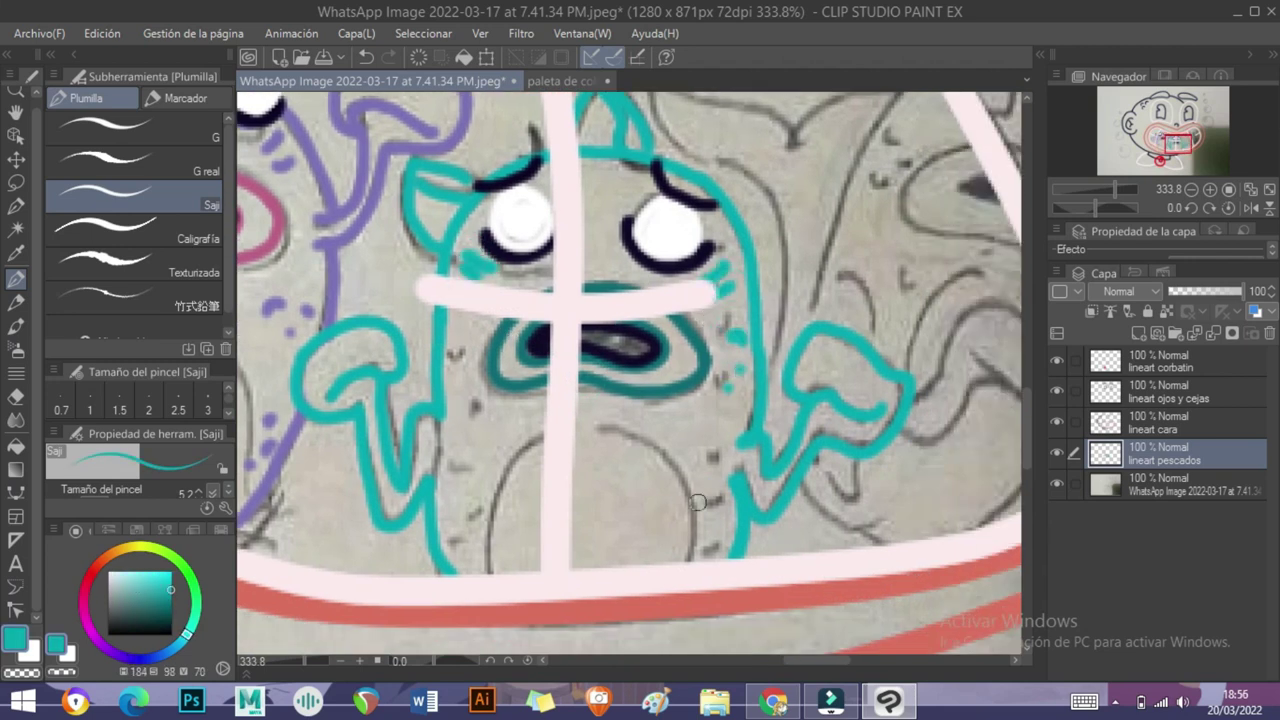
{"action": "left_click_drag", "start_coordinate": [490, 532], "coordinate": [120, 613]}
- Sample dark teal from the palette image and trace the right fish's body outline and outer fin
{"action": "left_click", "coordinate": [557, 80]}
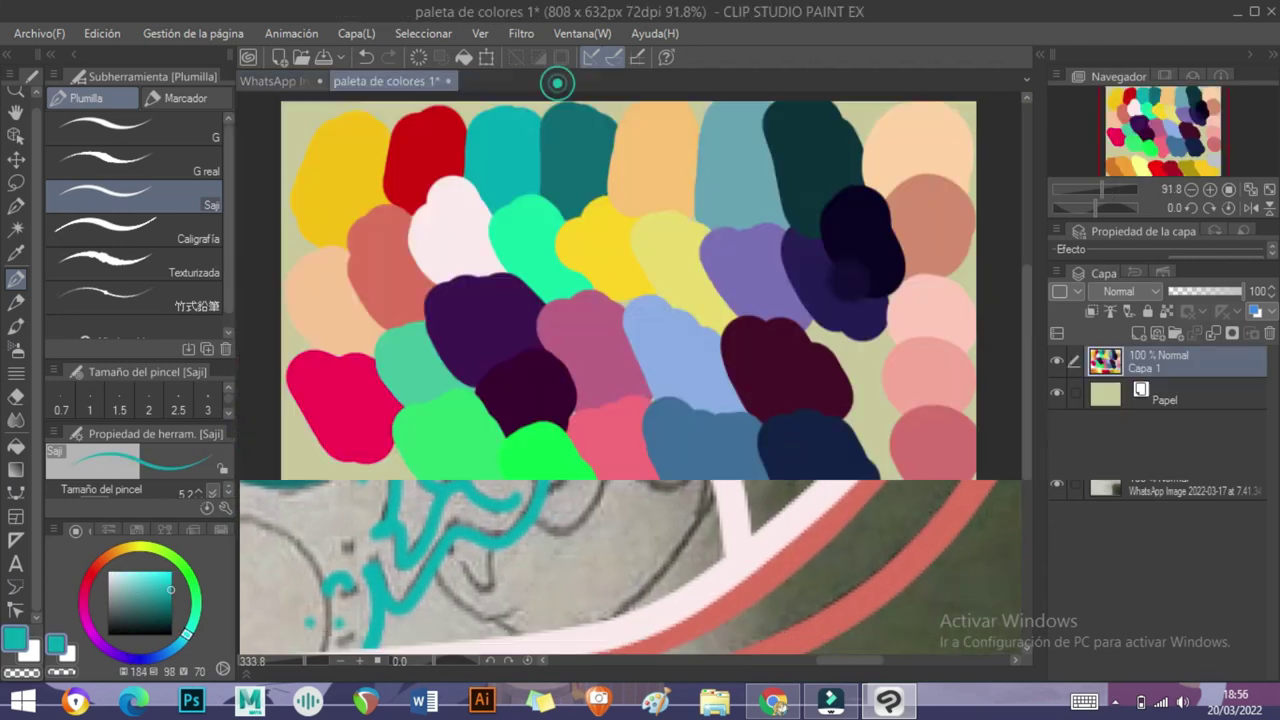
{"action": "left_click", "coordinate": [640, 202], "text": "alt"}
{"action": "left_click", "coordinate": [370, 80]}
{"action": "mouse_move", "coordinate": [447, 408]}
{"action": "left_mouse_down"}
{"action": "mouse_move", "coordinate": [756, 188]}
{"action": "mouse_move", "coordinate": [762, 390]}
{"action": "left_mouse_up"}
{"action": "key", "text": "ctrl+z"}
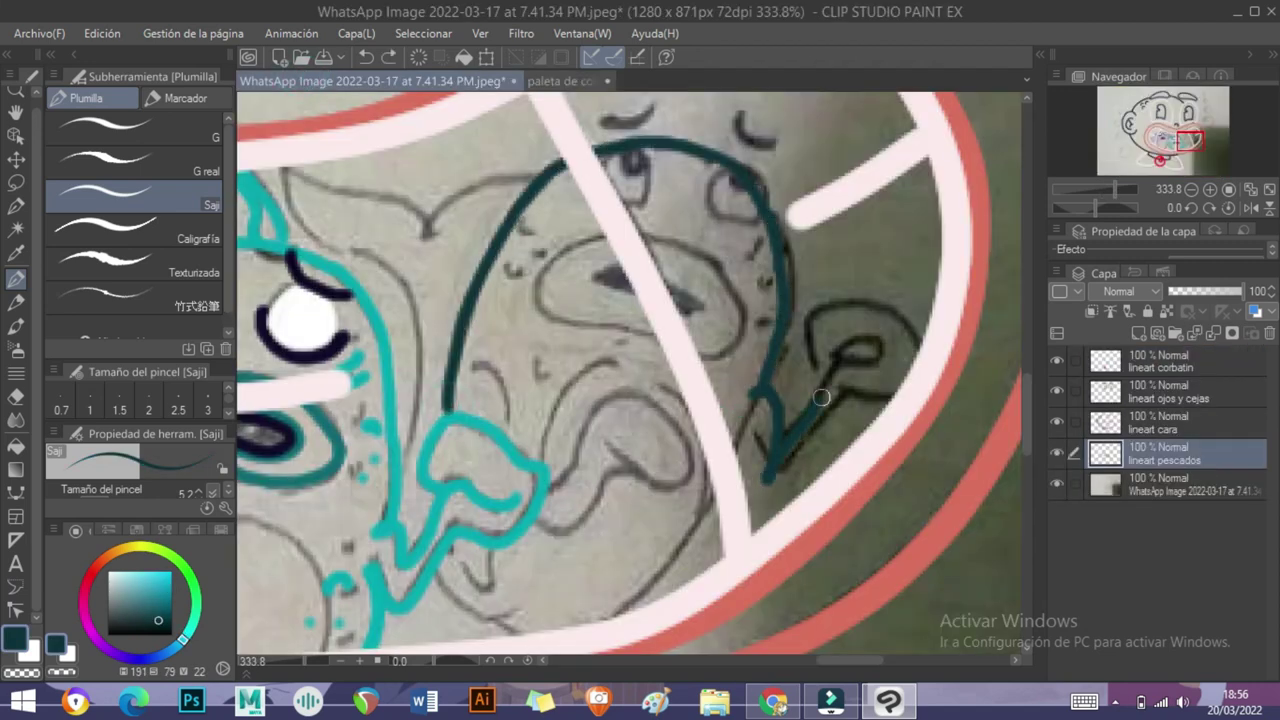
{"action": "left_click_drag", "start_coordinate": [851, 397], "coordinate": [686, 565]}
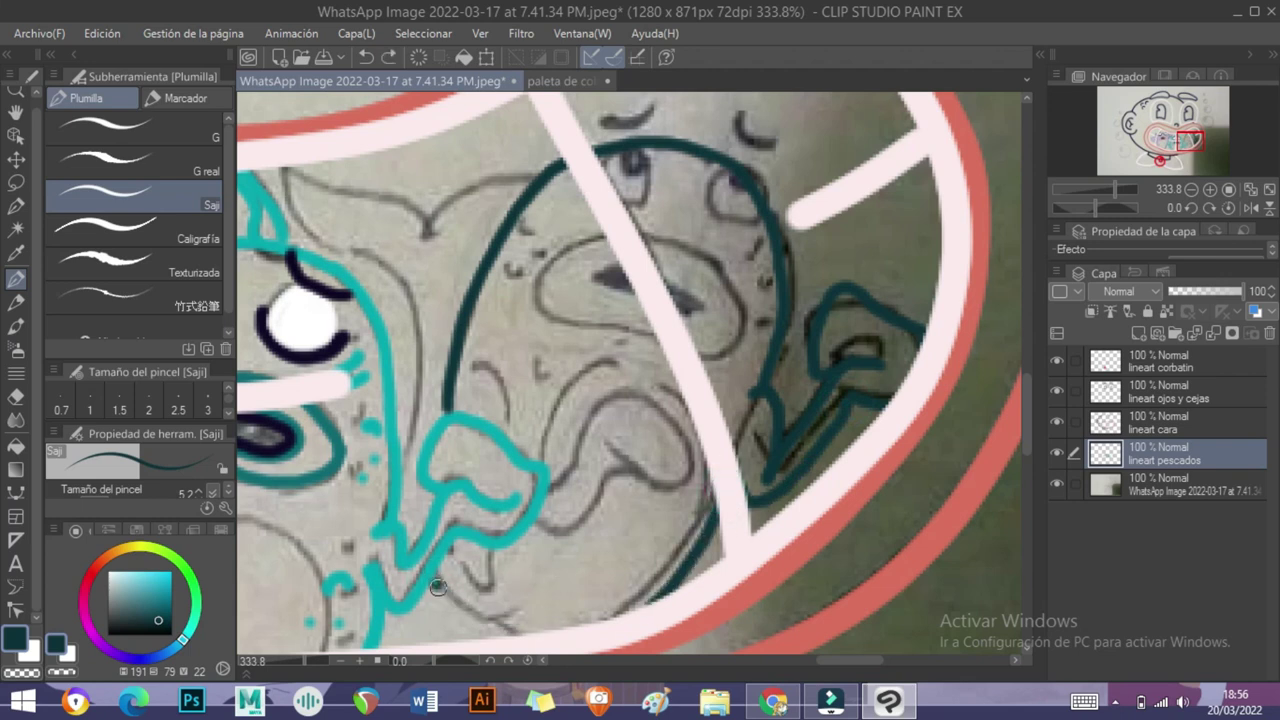
- Trace the right fish's large tail fin in dark teal, from the wavy upper edge down to its body
{"action": "mouse_move", "coordinate": [286, 176]}
{"action": "left_mouse_down"}
{"action": "mouse_move", "coordinate": [314, 236]}
{"action": "mouse_move", "coordinate": [402, 337]}
{"action": "mouse_move", "coordinate": [331, 189]}
{"action": "mouse_move", "coordinate": [457, 229]}
{"action": "mouse_move", "coordinate": [512, 178]}
{"action": "left_mouse_up"}
{"action": "key", "text": "ctrl+z"}
{"action": "key", "text": "ctrl+z"}
{"action": "left_click_drag", "start_coordinate": [425, 232], "coordinate": [528, 177]}
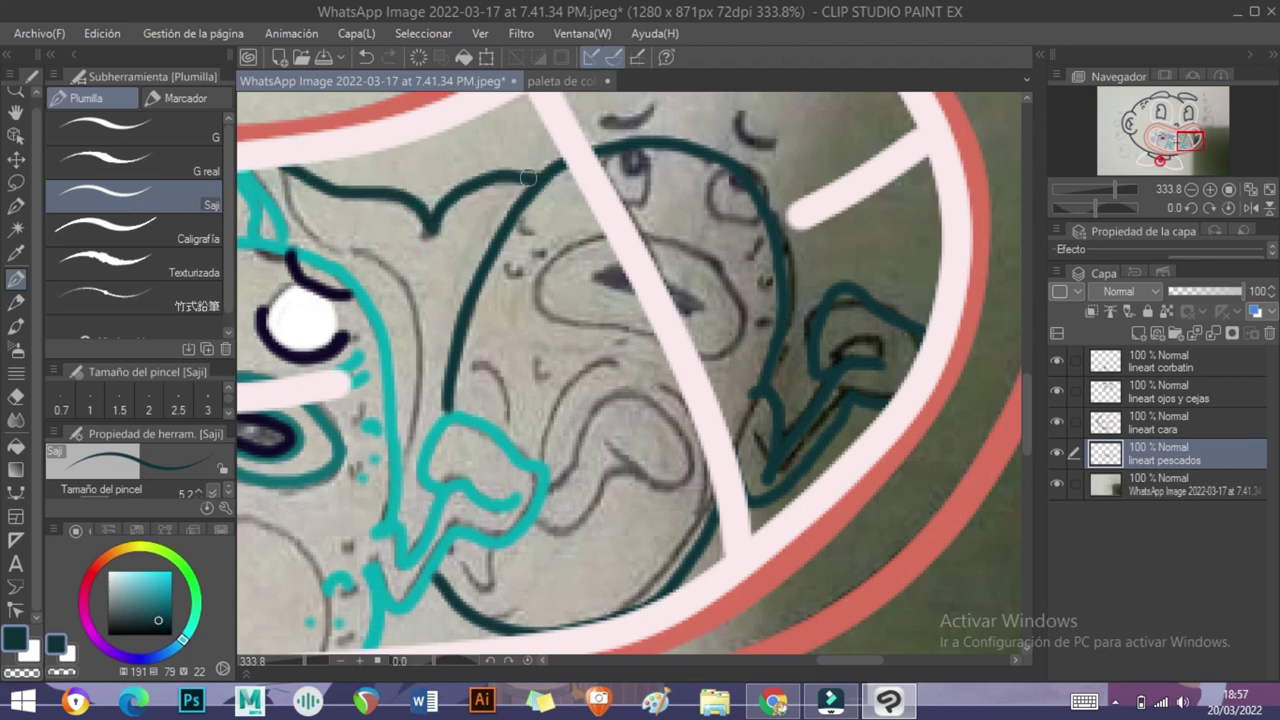
{"action": "key", "text": "ctrl+z"}
{"action": "left_click_drag", "start_coordinate": [405, 258], "coordinate": [421, 403]}
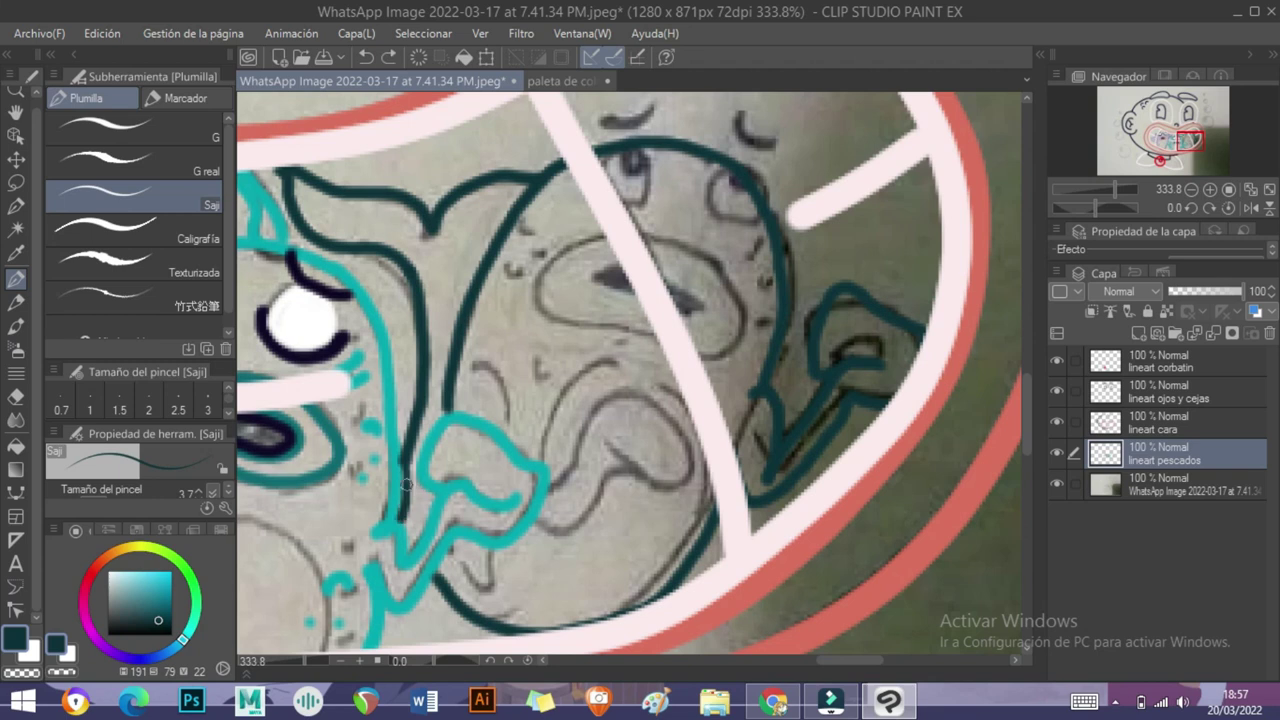
- Trace the right fish's front fin and the small curved line beside it in dark teal
{"action": "left_click_drag", "start_coordinate": [619, 442], "coordinate": [575, 396]}
{"action": "left_click_drag", "start_coordinate": [431, 317], "coordinate": [470, 392]}
{"action": "mouse_move", "coordinate": [508, 442]}
{"action": "left_mouse_down"}
{"action": "mouse_move", "coordinate": [616, 374]}
{"action": "mouse_move", "coordinate": [660, 408]}
{"action": "left_mouse_up"}
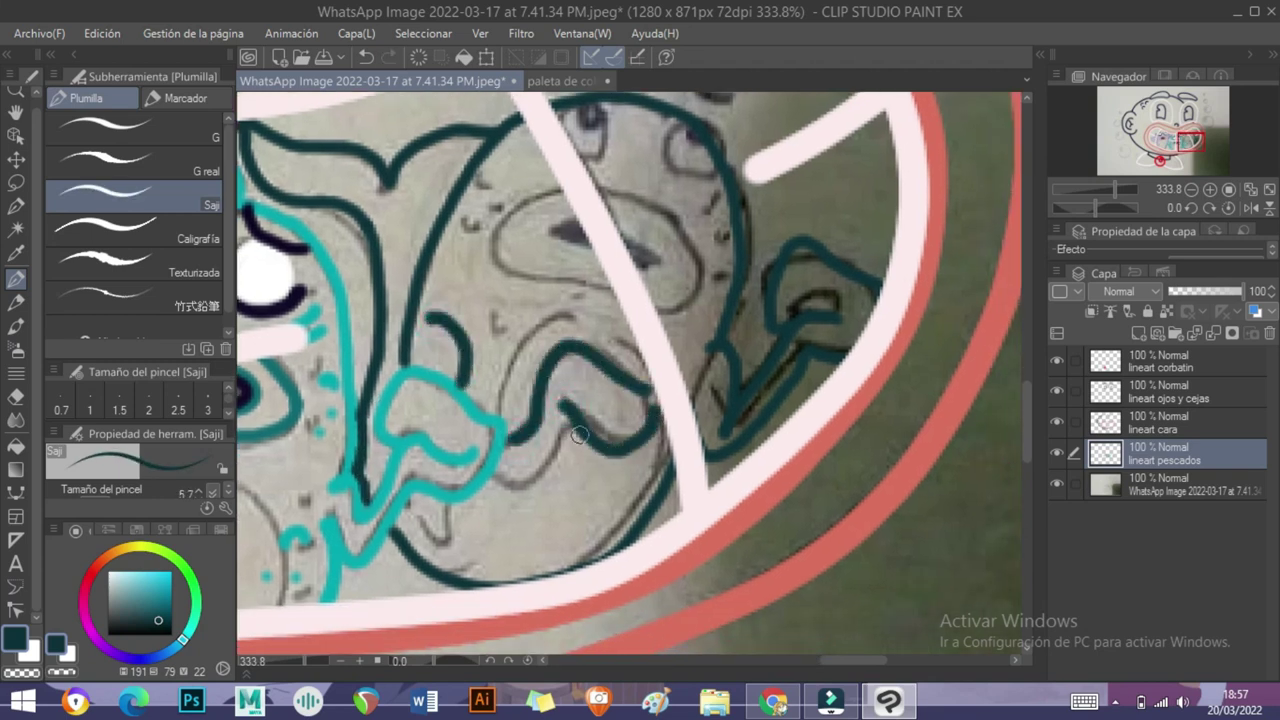
- Paint dark indigo crescents under the right fish's eyes and fill in its two round white eyeballs
{"action": "scroll", "coordinate": [521, 441], "scroll_direction": "up", "scroll_amount": 5}
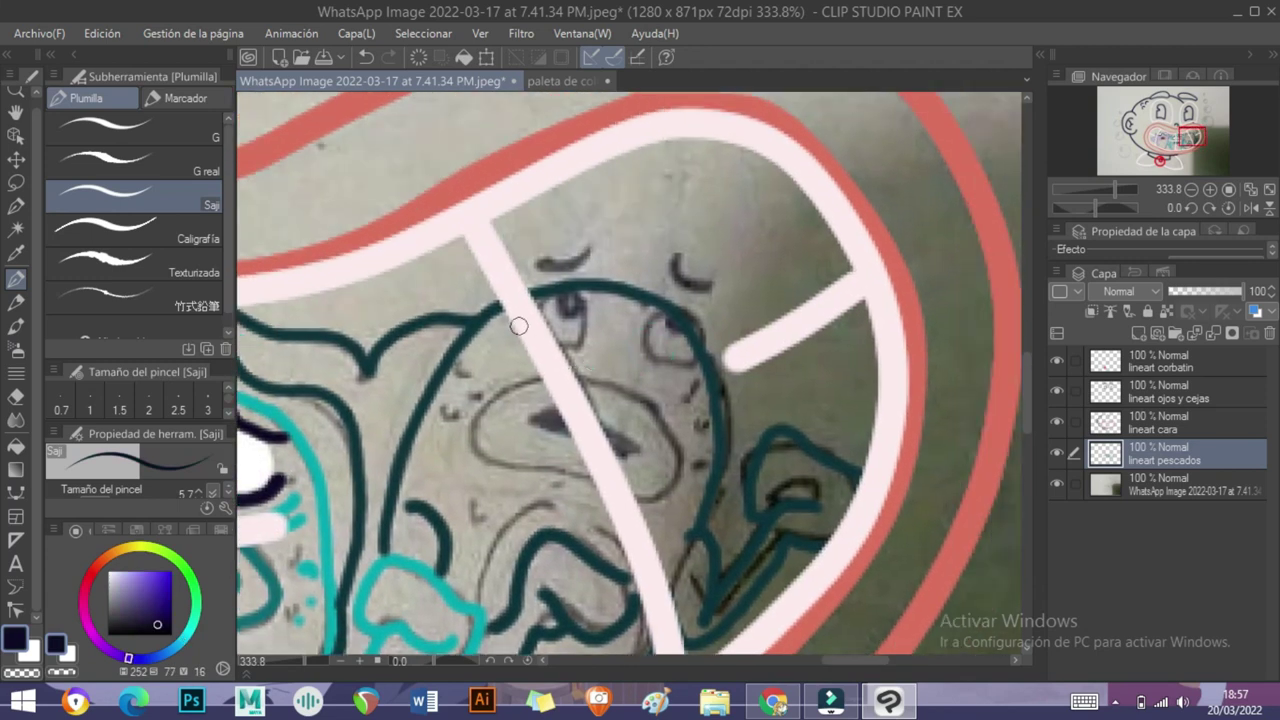
{"action": "left_click_drag", "start_coordinate": [681, 362], "coordinate": [715, 354]}
{"action": "key", "text": "x"}
{"action": "left_click_drag", "start_coordinate": [596, 290], "coordinate": [591, 281]}
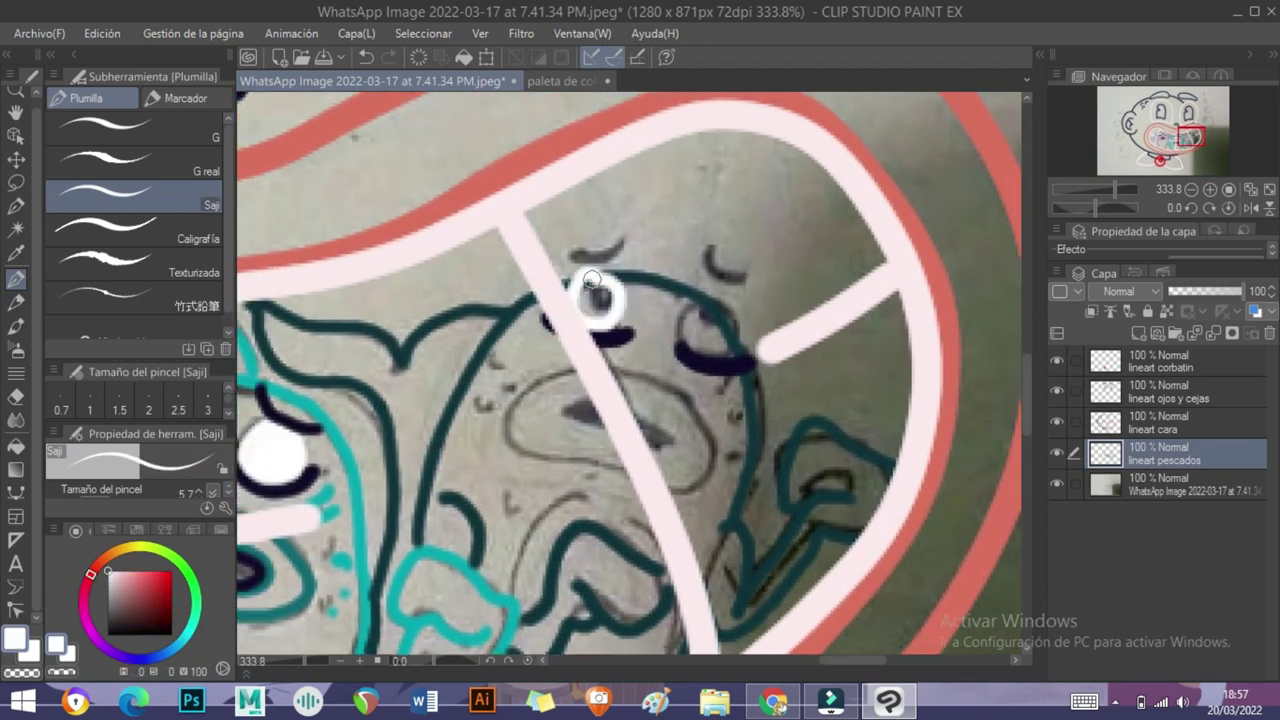
{"action": "left_click_drag", "start_coordinate": [708, 322], "coordinate": [728, 336]}
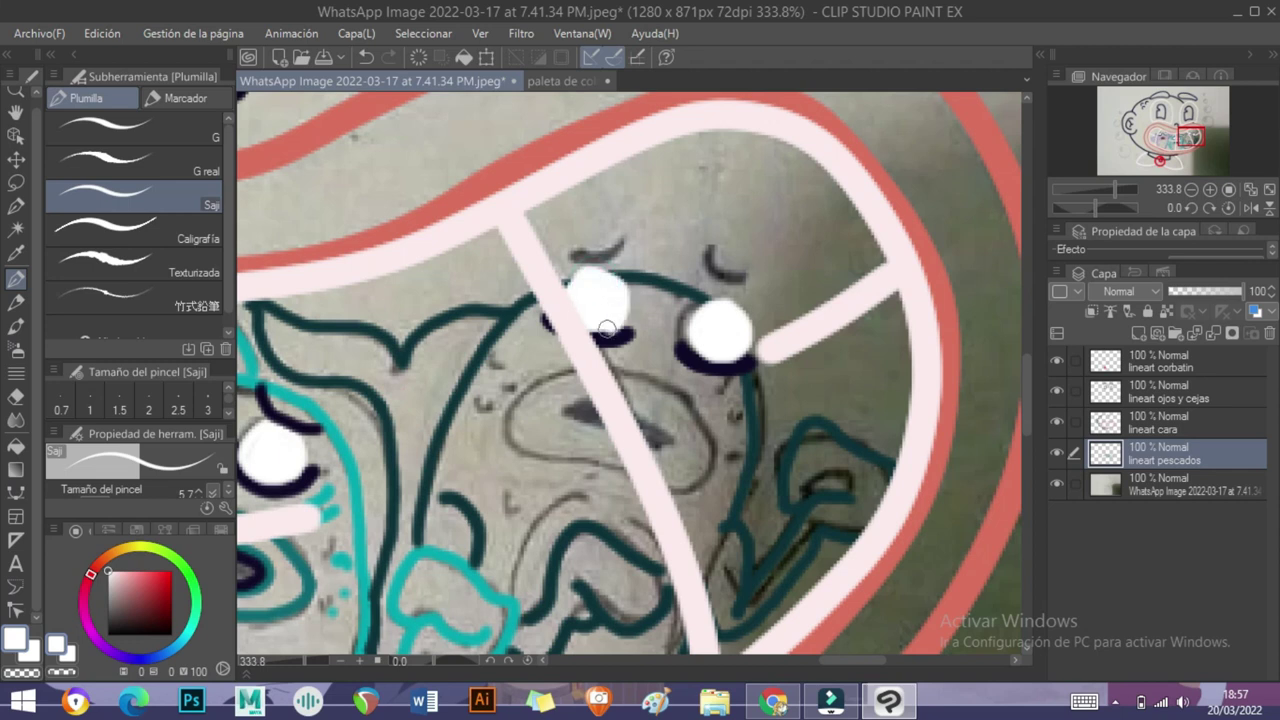
- Draw the right fish's two eyebrows in dark indigo
{"action": "key", "text": "x"}
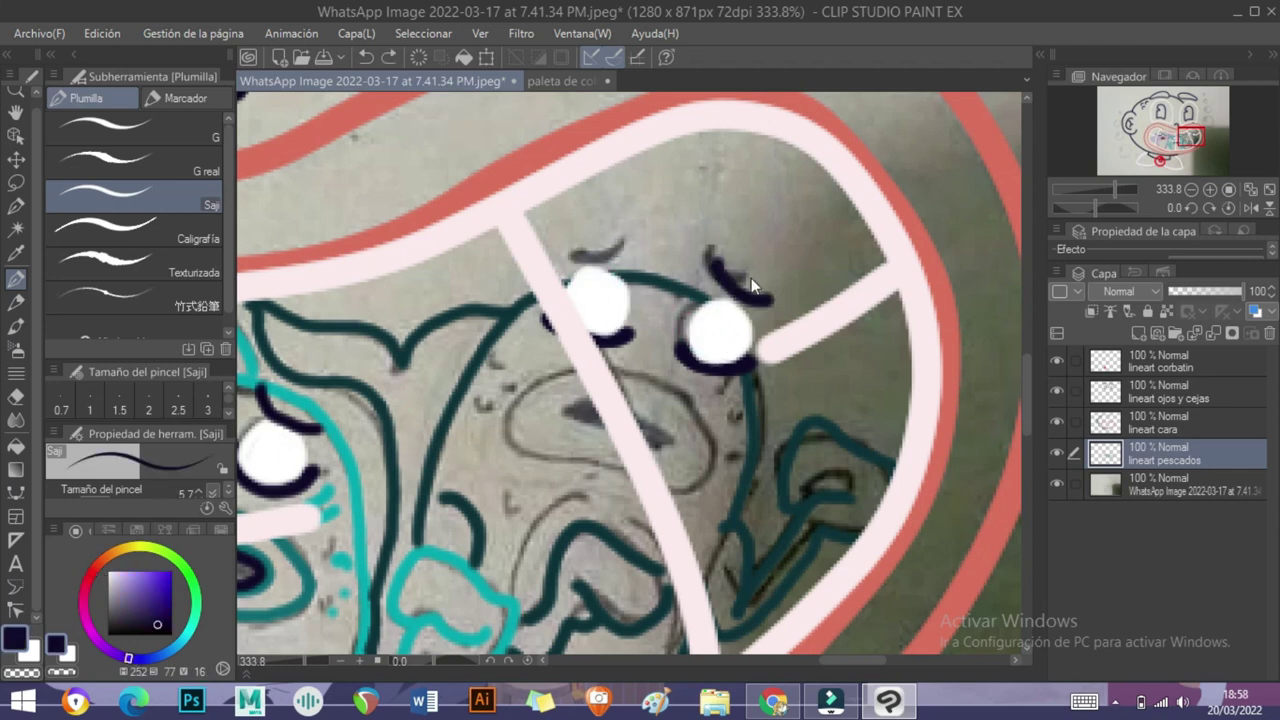
{"action": "left_click_drag", "start_coordinate": [574, 262], "coordinate": [634, 241]}
{"action": "left_click_drag", "start_coordinate": [630, 300], "coordinate": [632, 244]}
- Trace the right fish's lips in dark teal and its inner mouth opening in dark indigo
{"action": "left_click", "coordinate": [518, 268], "text": "alt"}
{"action": "mouse_move", "coordinate": [720, 400]}
{"action": "left_mouse_down"}
{"action": "mouse_move", "coordinate": [529, 381]}
{"action": "mouse_move", "coordinate": [694, 427]}
{"action": "mouse_move", "coordinate": [716, 405]}
{"action": "left_mouse_up"}
{"action": "mouse_move", "coordinate": [627, 344]}
{"action": "left_mouse_down"}
{"action": "mouse_move", "coordinate": [652, 350]}
{"action": "mouse_move", "coordinate": [585, 345]}
{"action": "mouse_move", "coordinate": [650, 385]}
{"action": "mouse_move", "coordinate": [640, 235]}
{"action": "left_mouse_up"}
{"action": "left_click", "coordinate": [600, 352], "text": "alt"}
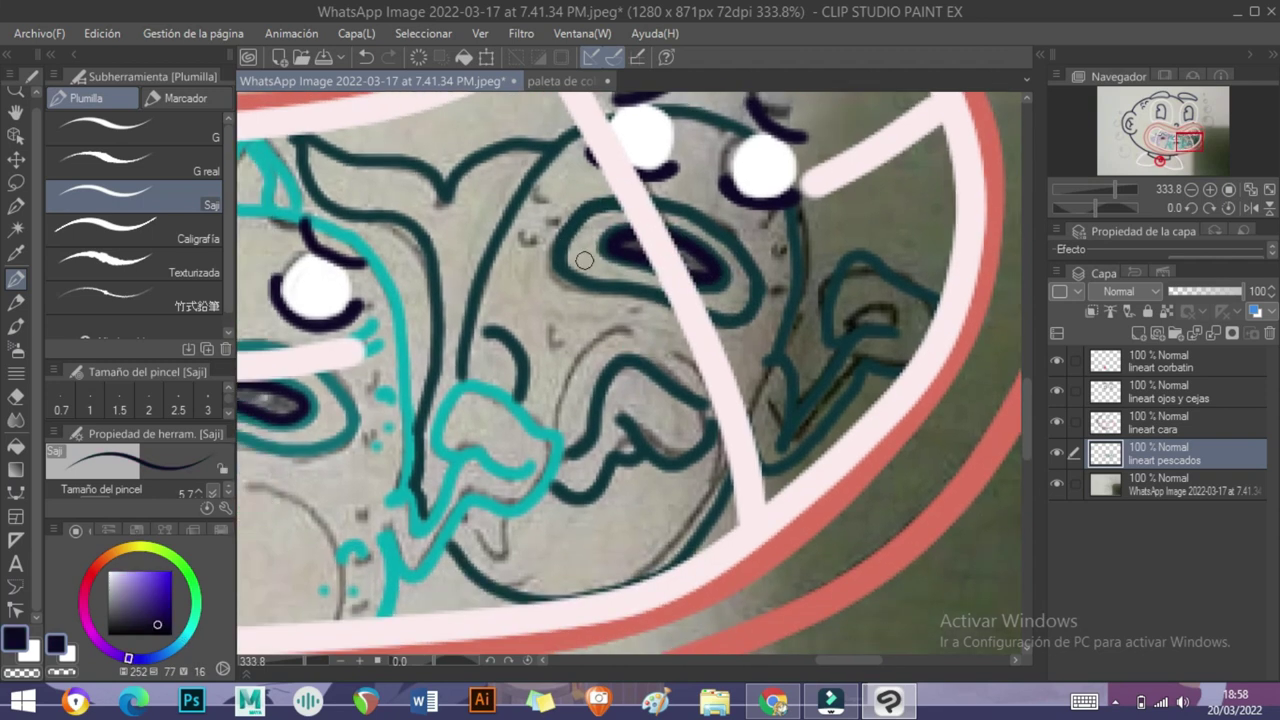
- Sample dark teal and add freckles and small marks to the right fish's cheeks and body
{"action": "left_click", "coordinate": [575, 160], "text": "alt"}
{"action": "left_click_drag", "start_coordinate": [577, 168], "coordinate": [590, 177]}
{"action": "left_click", "coordinate": [518, 246]}
{"action": "left_click", "coordinate": [505, 277]}
{"action": "left_click", "coordinate": [524, 279]}
{"action": "left_click_drag", "start_coordinate": [751, 356], "coordinate": [758, 398]}
{"action": "left_click_drag", "start_coordinate": [640, 522], "coordinate": [667, 543]}
- Choose a blue based on the palette image and outline the bubbles right of the face with the Ellipse tool
{"action": "mouse_move", "coordinate": [1115, 188]}
{"action": "left_mouse_down"}
{"action": "mouse_move", "coordinate": [1079, 193]}
{"action": "mouse_move", "coordinate": [1113, 185]}
{"action": "left_mouse_up"}
{"action": "left_click", "coordinate": [554, 78]}
{"action": "left_click", "coordinate": [700, 460], "text": "alt"}
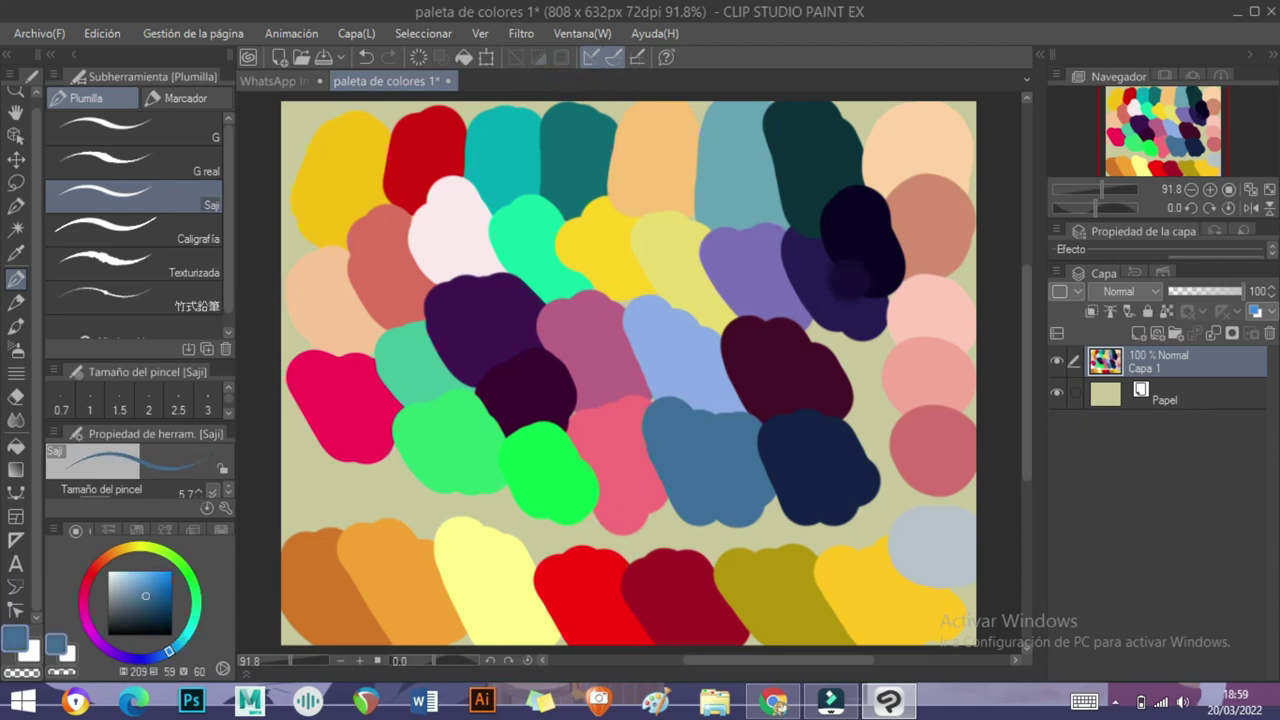
{"action": "left_click", "coordinate": [296, 79]}
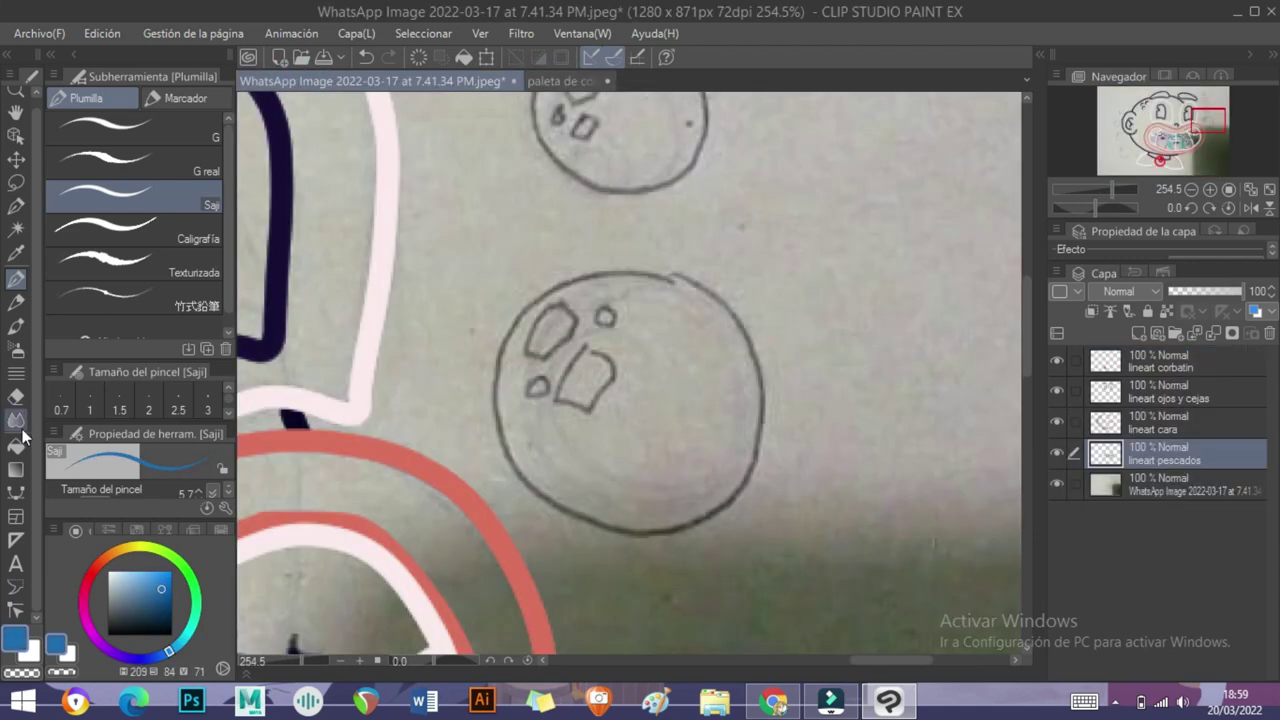
{"action": "left_click", "coordinate": [16, 492]}
{"action": "left_click", "coordinate": [141, 197]}
{"action": "mouse_move", "coordinate": [507, 234]}
{"action": "left_mouse_down"}
{"action": "mouse_move", "coordinate": [795, 543]}
{"action": "mouse_move", "coordinate": [714, 491]}
{"action": "mouse_move", "coordinate": [702, 434]}
{"action": "left_mouse_up"}
{"action": "scroll", "coordinate": [640, 380], "scroll_direction": "up", "scroll_amount": 3}
{"action": "scroll", "coordinate": [565, 326], "scroll_direction": "up", "scroll_amount": 2}
{"action": "mouse_move", "coordinate": [524, 254]}
{"action": "left_mouse_down"}
{"action": "mouse_move", "coordinate": [624, 360]}
{"action": "mouse_move", "coordinate": [635, 466]}
{"action": "mouse_move", "coordinate": [612, 325]}
{"action": "left_mouse_up"}
{"action": "left_click_drag", "start_coordinate": [370, 564], "coordinate": [556, 471]}
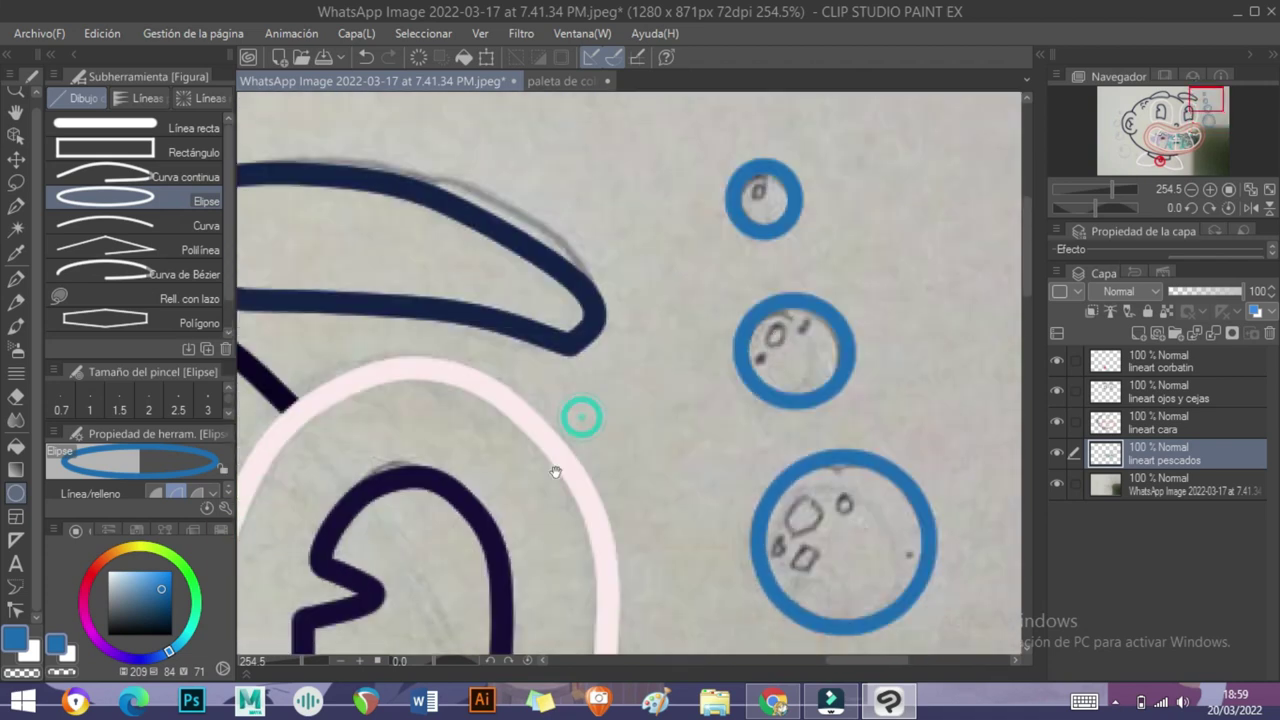
- Outline the bubbles left of the face with blue ellipses
{"action": "scroll", "coordinate": [555, 471], "scroll_direction": "down", "scroll_amount": 5}
{"action": "scroll", "coordinate": [520, 350], "scroll_direction": "up", "scroll_amount": 5}
{"action": "mouse_move", "coordinate": [490, 305]}
{"action": "left_mouse_down"}
{"action": "mouse_move", "coordinate": [477, 275]}
{"action": "mouse_move", "coordinate": [700, 505]}
{"action": "left_mouse_up"}
{"action": "left_click_drag", "start_coordinate": [430, 130], "coordinate": [630, 620]}
{"action": "left_click_drag", "start_coordinate": [632, 337], "coordinate": [623, 266]}
{"action": "mouse_move", "coordinate": [510, 222]}
{"action": "left_mouse_down"}
{"action": "mouse_move", "coordinate": [631, 357]}
{"action": "mouse_move", "coordinate": [516, 528]}
{"action": "left_mouse_up"}
{"action": "left_click_drag", "start_coordinate": [488, 260], "coordinate": [543, 318]}
- Rename the fish layer "lineart pescados y burbujas" and the face layer "lineart cara boca"
{"action": "left_click_drag", "start_coordinate": [1109, 190], "coordinate": [1095, 187]}
{"action": "left_click", "coordinate": [1198, 458]}
{"action": "type", "text": "y burbujas"}
{"action": "key", "text": "Return"}
{"action": "left_click", "coordinate": [1180, 426]}
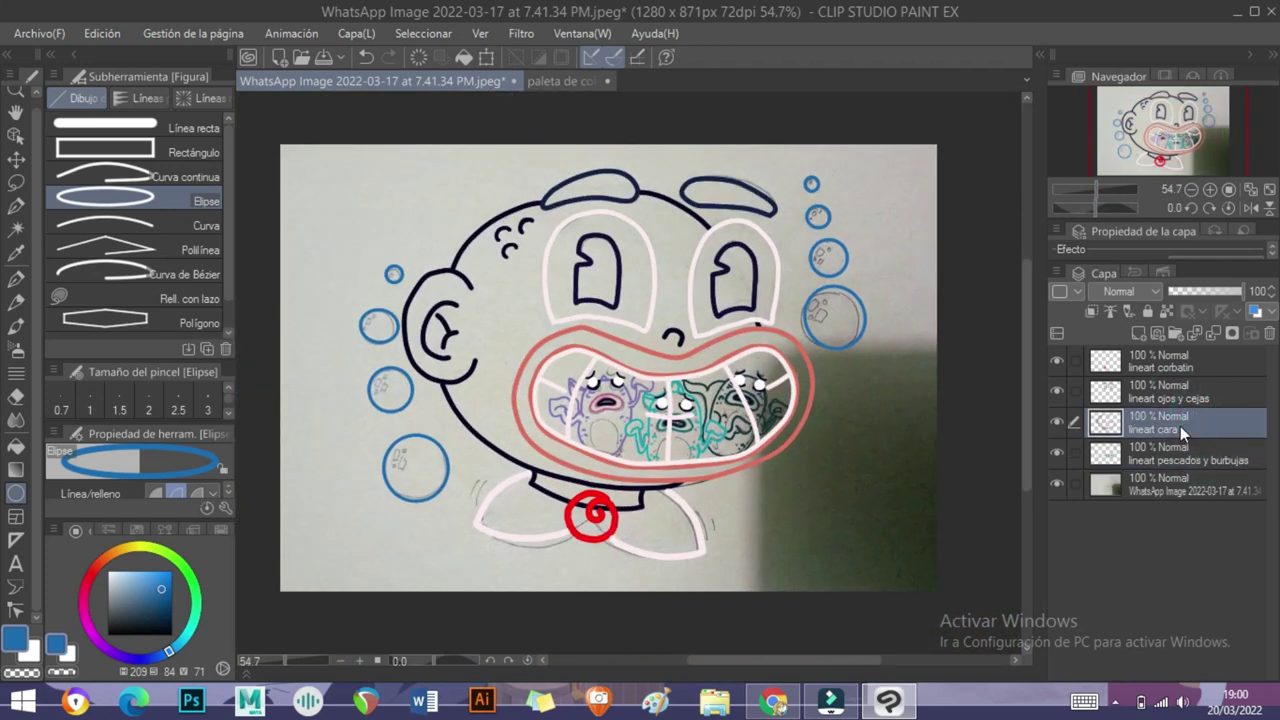
{"action": "scroll", "coordinate": [506, 443], "scroll_direction": "up", "scroll_amount": 5}
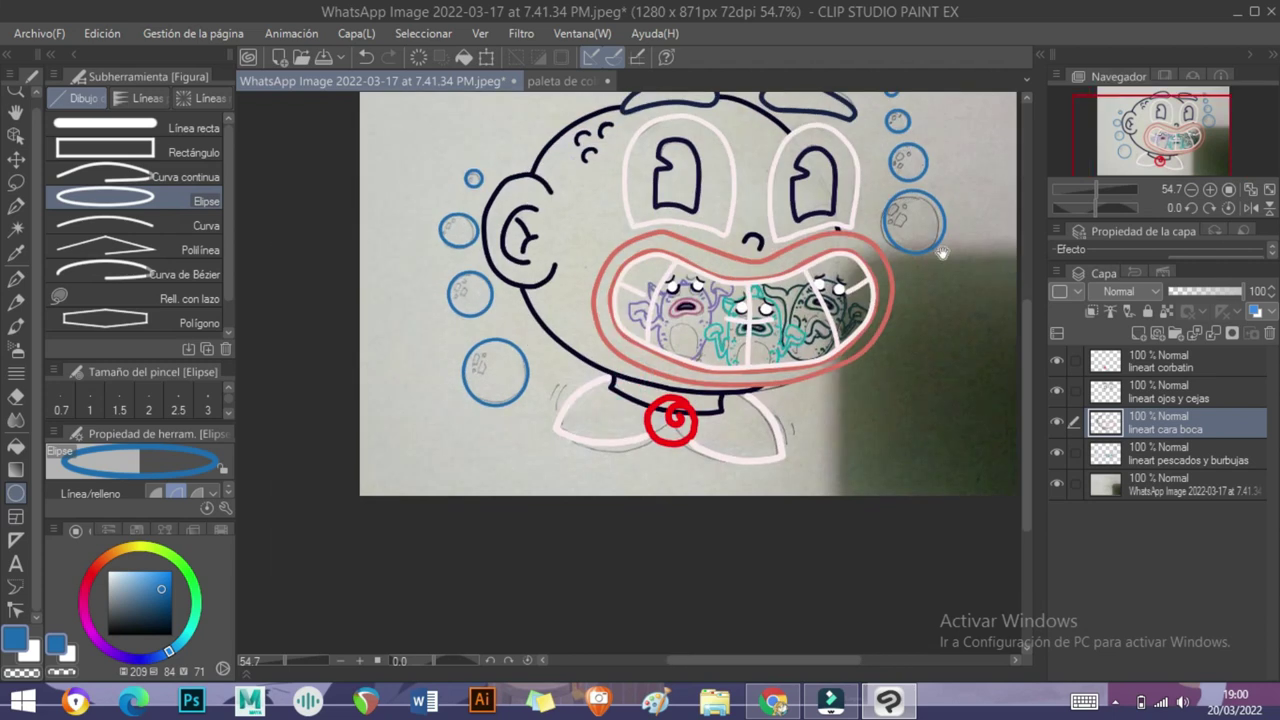
- Erase the neck line crossing the bow tie's red centre on the lineart cara boca layer
{"action": "left_click", "coordinate": [1180, 362]}
{"action": "key", "text": "e"}
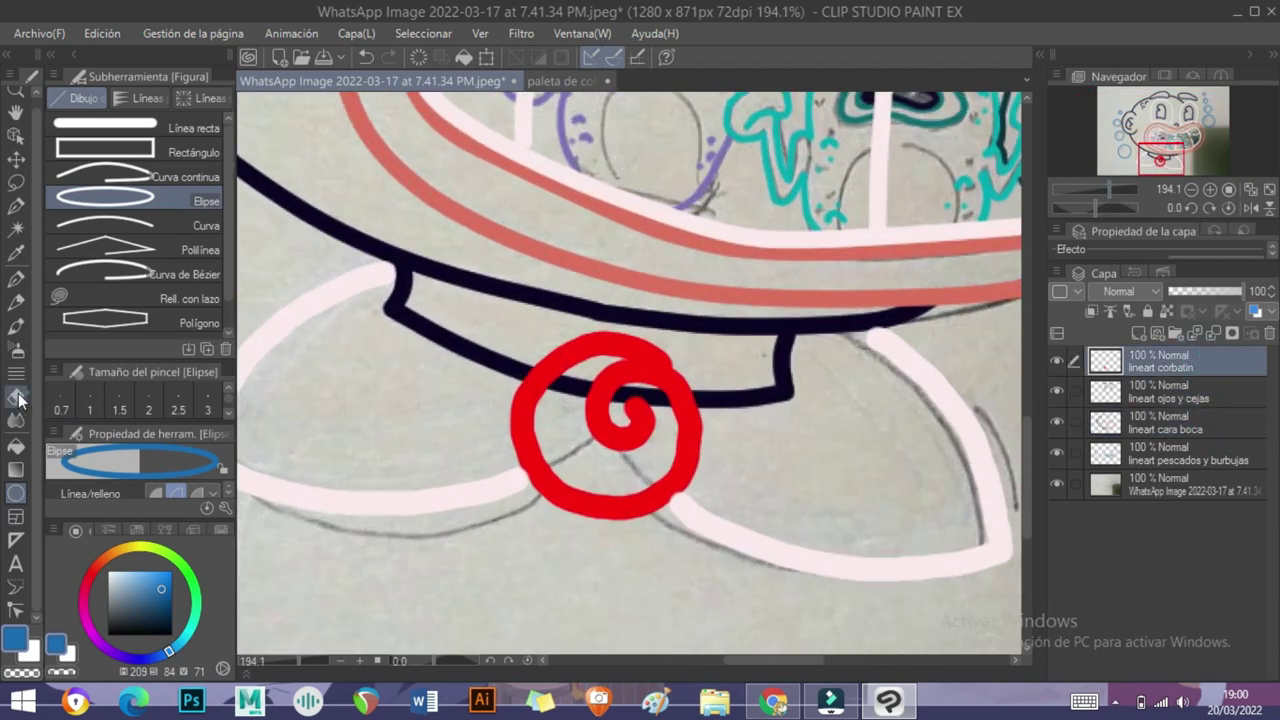
{"action": "left_click", "coordinate": [1192, 430]}
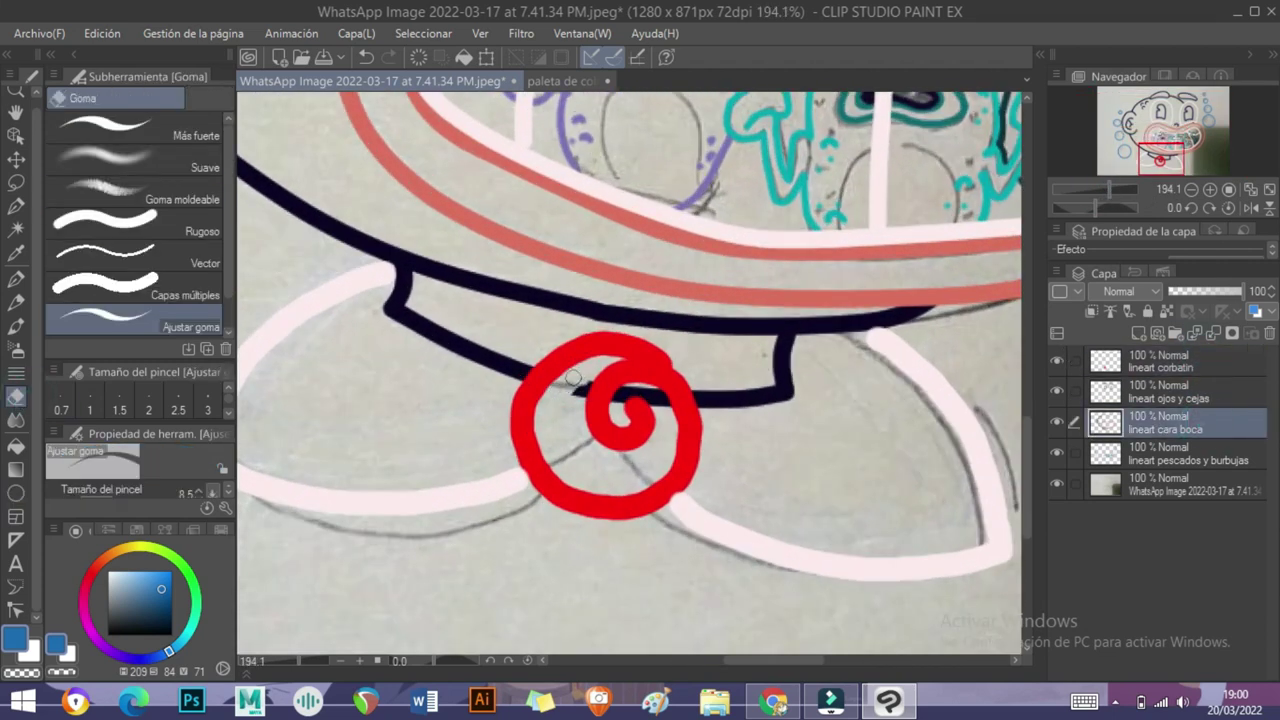
{"action": "scroll", "coordinate": [800, 343], "scroll_direction": "down", "scroll_amount": 5}
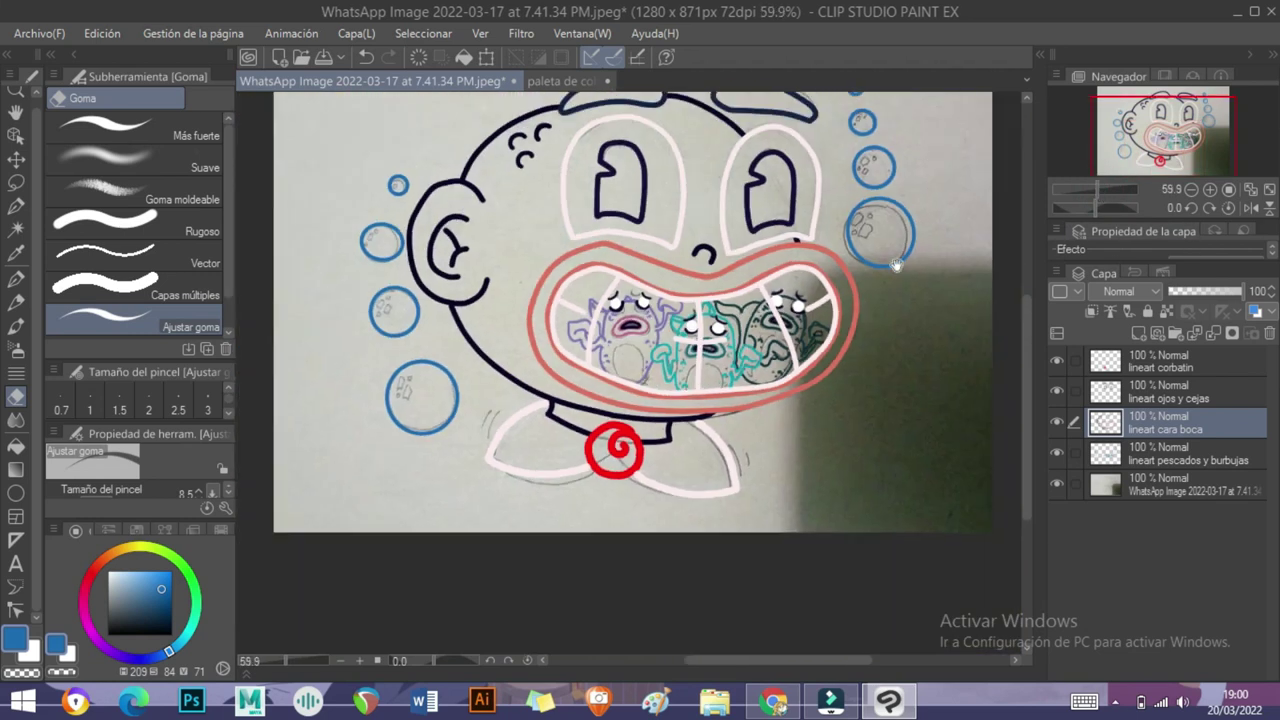
- Rename the scanned photo layer "fondo"
{"action": "left_click", "coordinate": [1189, 356]}
{"action": "left_click", "coordinate": [1166, 460]}
{"action": "double_click", "coordinate": [1165, 484]}
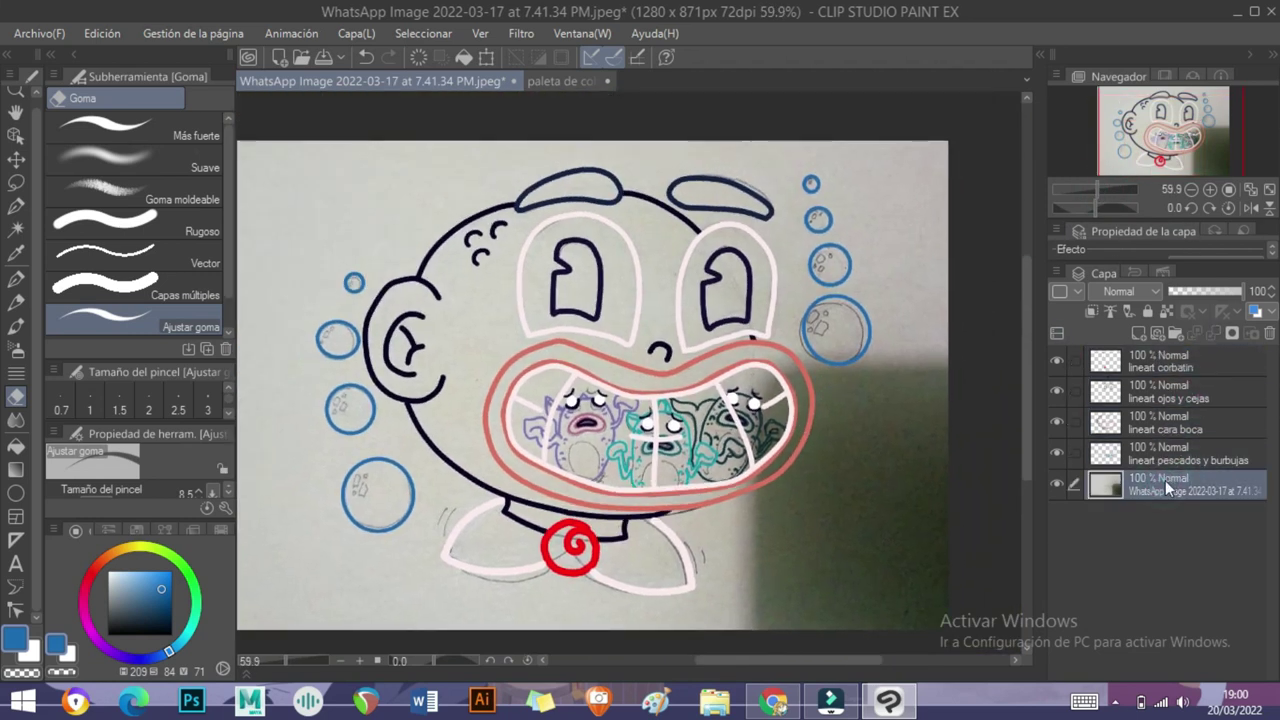
{"action": "type", "text": "fondo"}
{"action": "key", "text": "Return"}
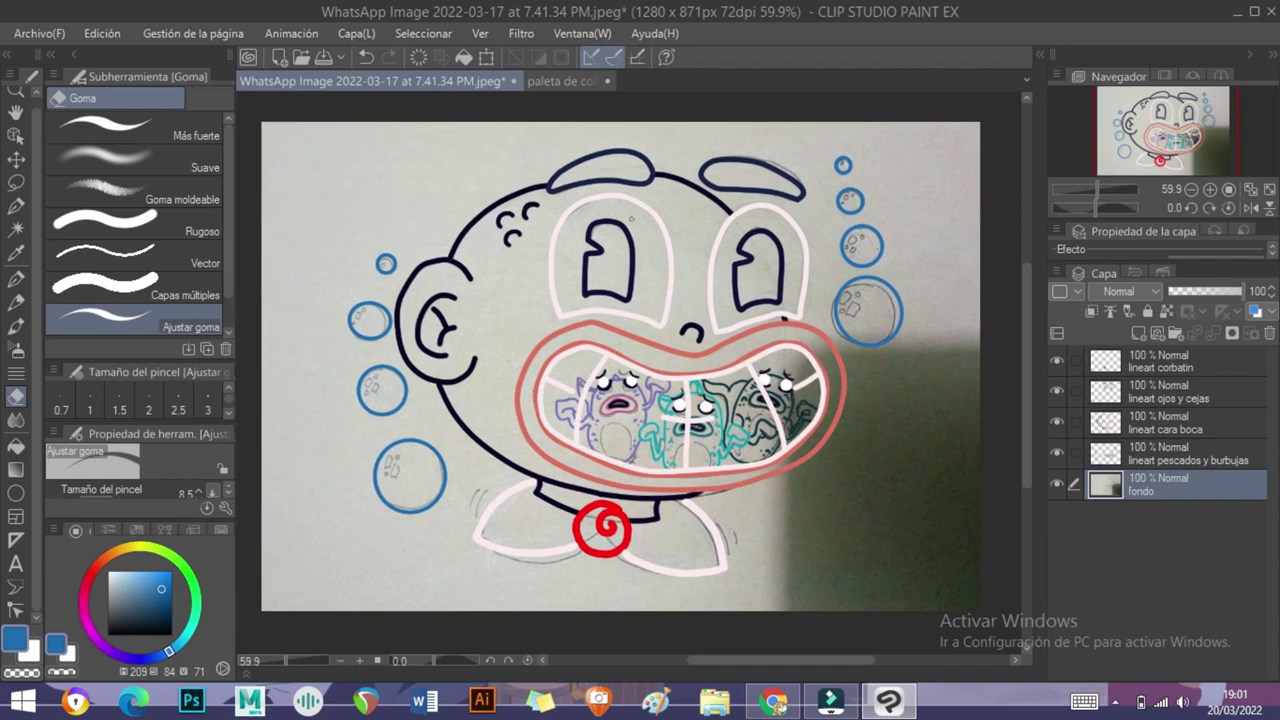
- Paint a teal swatch and a dark indigo swatch from the palette in the lower-left corner of the fondo layer
{"action": "left_click", "coordinate": [560, 81]}
{"action": "left_click", "coordinate": [270, 81]}
{"action": "mouse_move", "coordinate": [295, 545]}
{"action": "left_mouse_down"}
{"action": "mouse_move", "coordinate": [285, 500]}
{"action": "mouse_move", "coordinate": [300, 575]}
{"action": "left_mouse_up"}
{"action": "left_click", "coordinate": [16, 279]}
{"action": "left_click", "coordinate": [560, 81]}
{"action": "left_click", "coordinate": [870, 260], "text": "alt"}
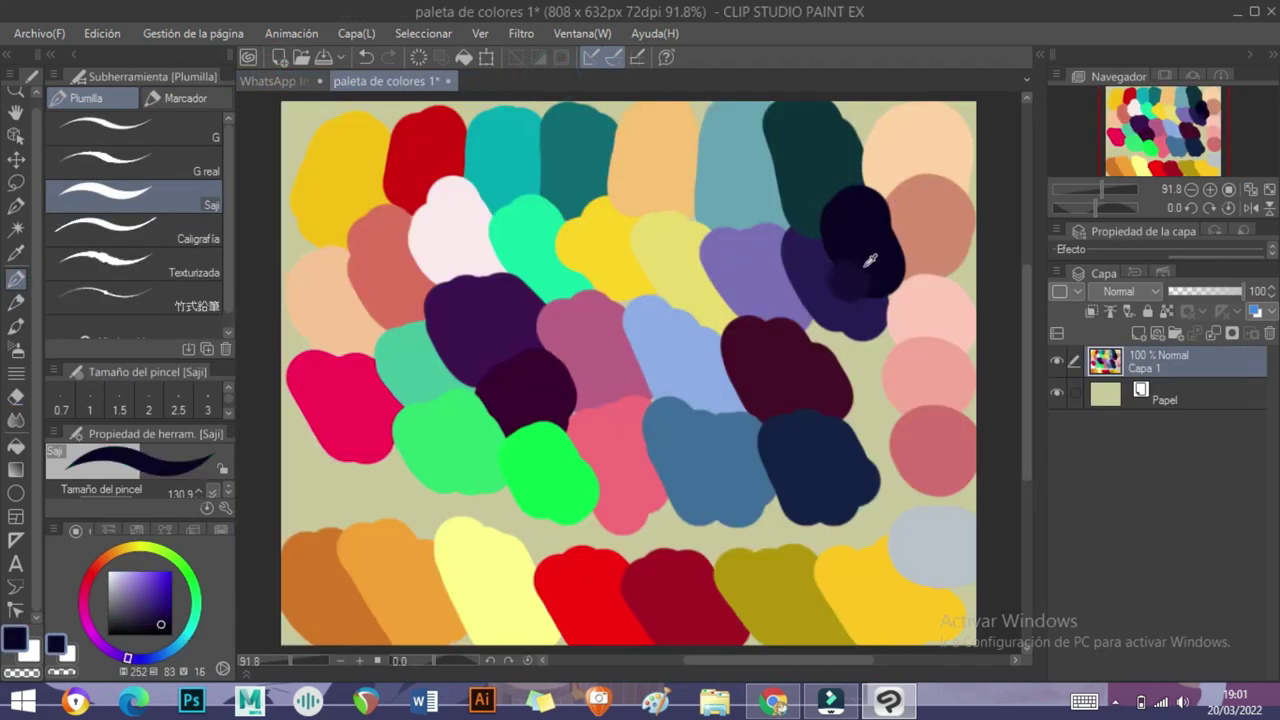
{"action": "left_click", "coordinate": [290, 81]}
{"action": "mouse_move", "coordinate": [330, 530]}
{"action": "left_mouse_down"}
{"action": "mouse_move", "coordinate": [315, 560]}
{"action": "mouse_move", "coordinate": [350, 580]}
{"action": "left_mouse_up"}
- Sample dark teal from the palette and add a swatch of it over the other two on the fondo layer
{"action": "left_click", "coordinate": [560, 81]}
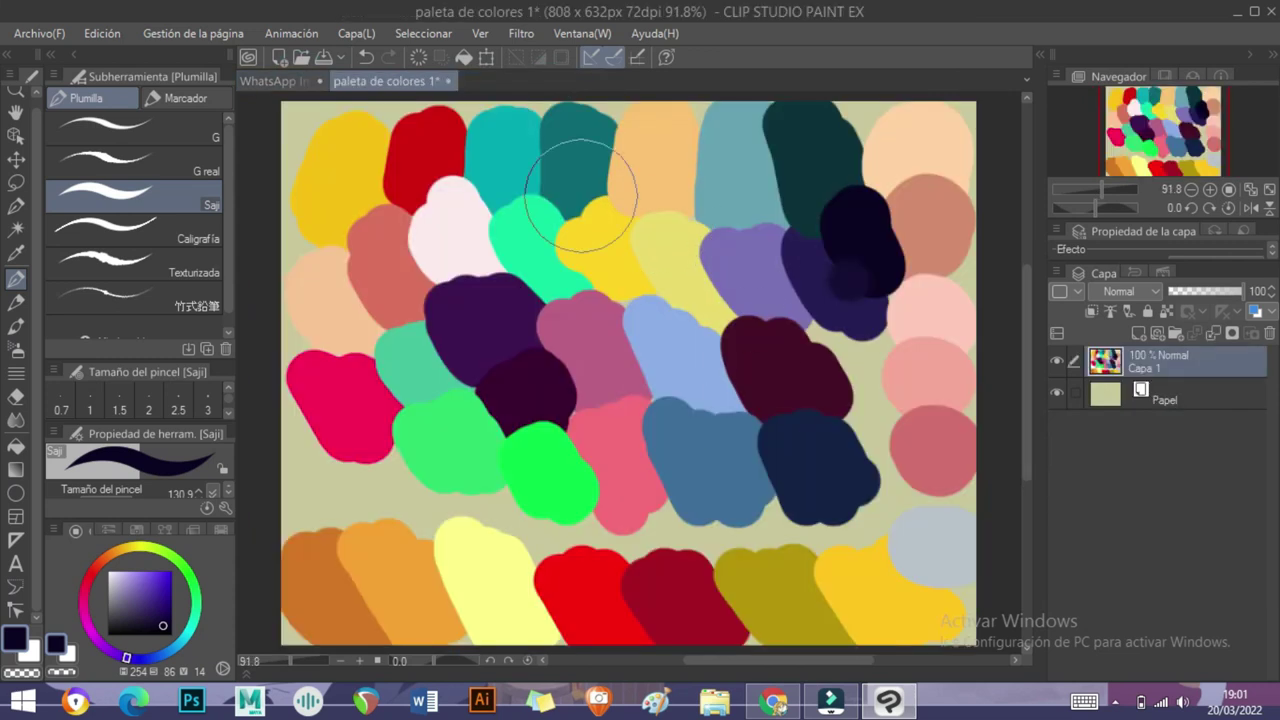
{"action": "left_click", "coordinate": [800, 171], "text": "alt"}
{"action": "left_click", "coordinate": [300, 81]}
{"action": "left_click", "coordinate": [328, 507]}
{"action": "left_click_drag", "start_coordinate": [210, 490], "coordinate": [180, 480]}
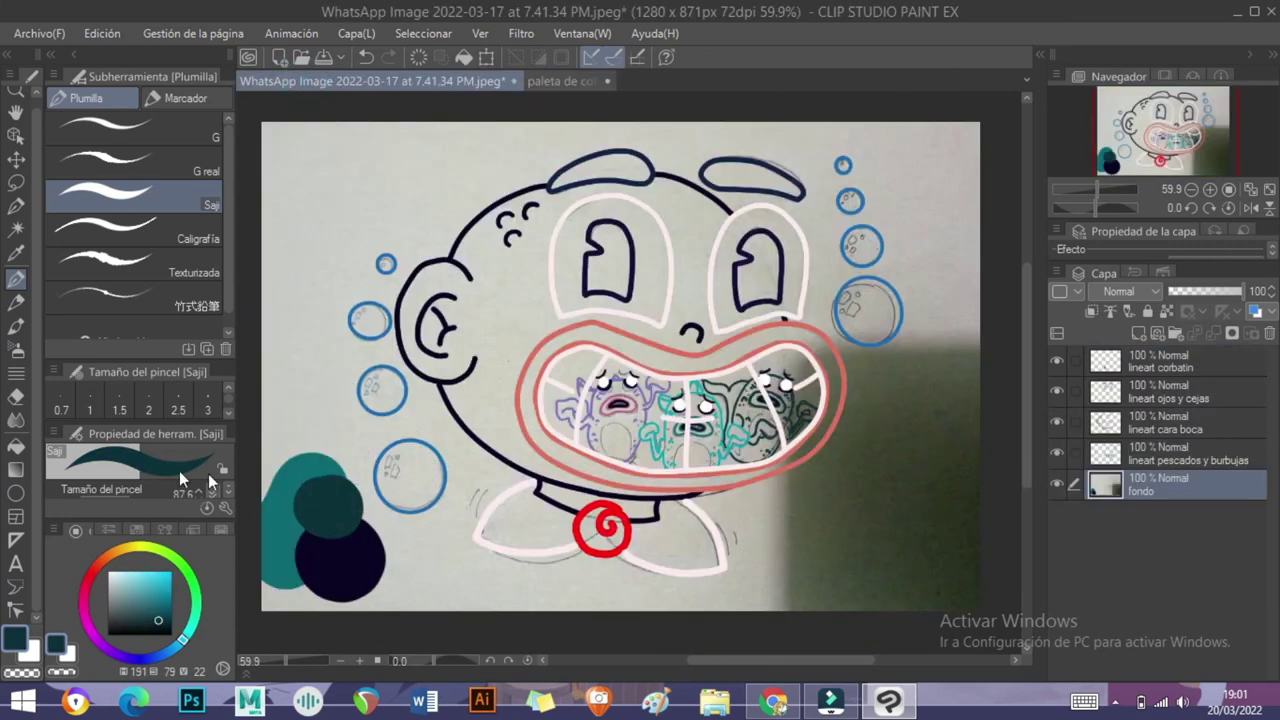
- Blend the swatches with Mezcla húmeda and cover the whole fondo layer in dark navy blue with the Saji pen
{"action": "left_click", "coordinate": [16, 419]}
{"action": "mouse_move", "coordinate": [300, 520]}
{"action": "left_mouse_down"}
{"action": "mouse_move", "coordinate": [330, 560]}
{"action": "mouse_move", "coordinate": [360, 572]}
{"action": "mouse_move", "coordinate": [313, 550]}
{"action": "left_mouse_up"}
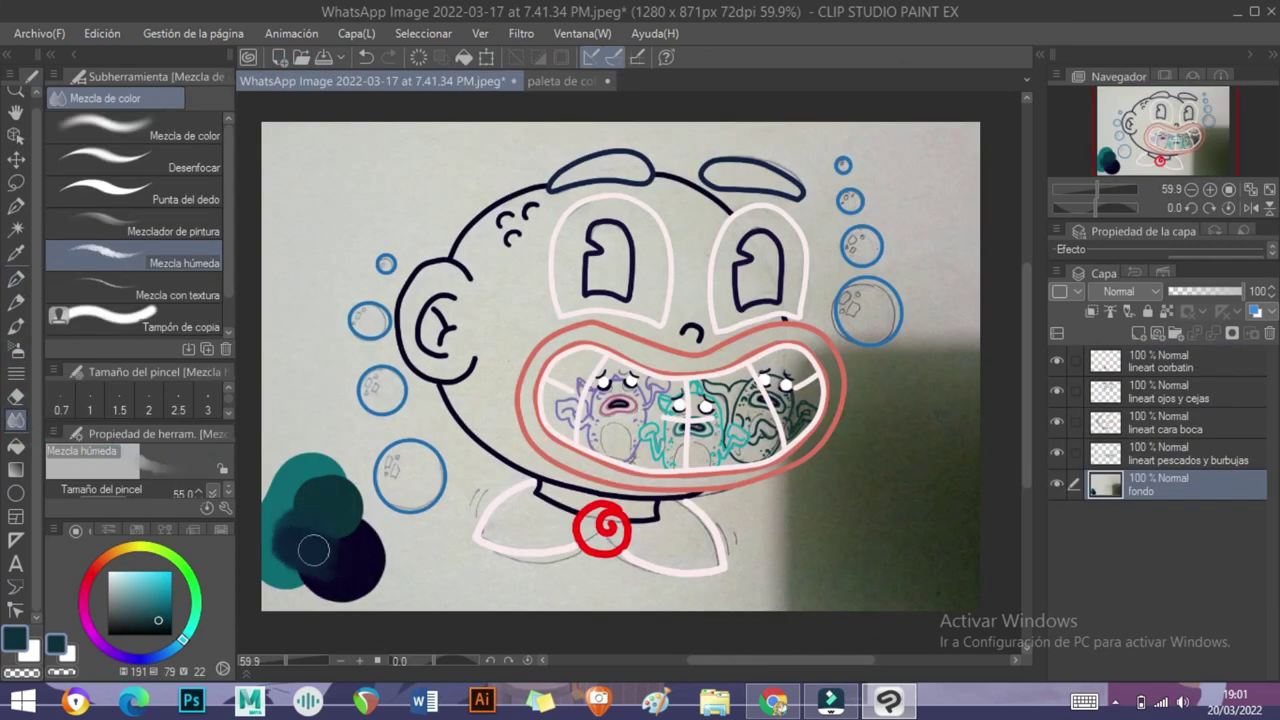
{"action": "mouse_move", "coordinate": [278, 507]}
{"action": "left_mouse_down"}
{"action": "mouse_move", "coordinate": [357, 569]}
{"action": "mouse_move", "coordinate": [327, 558]}
{"action": "mouse_move", "coordinate": [356, 450]}
{"action": "left_mouse_up"}
{"action": "mouse_move", "coordinate": [357, 386]}
{"action": "left_mouse_down"}
{"action": "mouse_move", "coordinate": [470, 500]}
{"action": "mouse_move", "coordinate": [757, 514]}
{"action": "mouse_move", "coordinate": [923, 363]}
{"action": "left_mouse_up"}
{"action": "key", "text": "p"}
{"action": "mouse_move", "coordinate": [560, 300]}
{"action": "left_mouse_down"}
{"action": "mouse_move", "coordinate": [312, 215]}
{"action": "mouse_move", "coordinate": [800, 250]}
{"action": "mouse_move", "coordinate": [900, 400]}
{"action": "mouse_move", "coordinate": [900, 200]}
{"action": "left_mouse_up"}
{"action": "left_click_drag", "start_coordinate": [1106, 188], "coordinate": [1106, 188]}
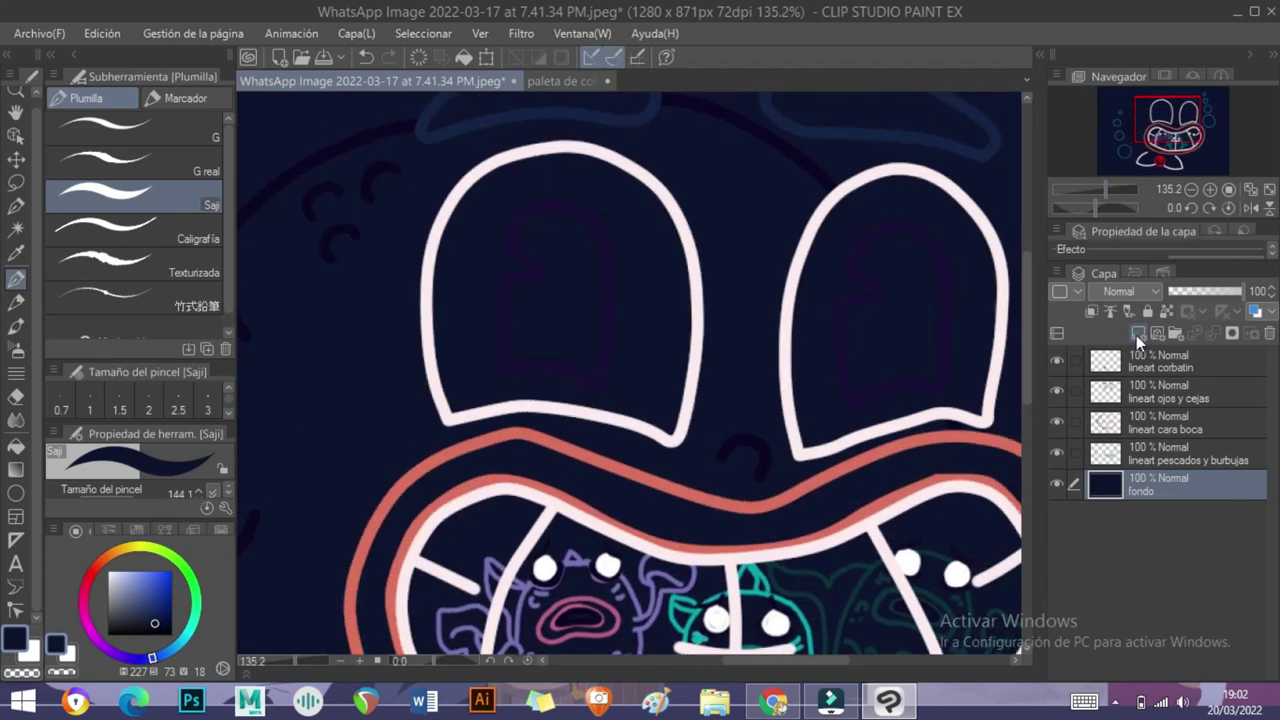
- Add a layer named "color cara" above fondo and choose a light peach skin colour from the palette image
{"action": "left_click", "coordinate": [1138, 333]}
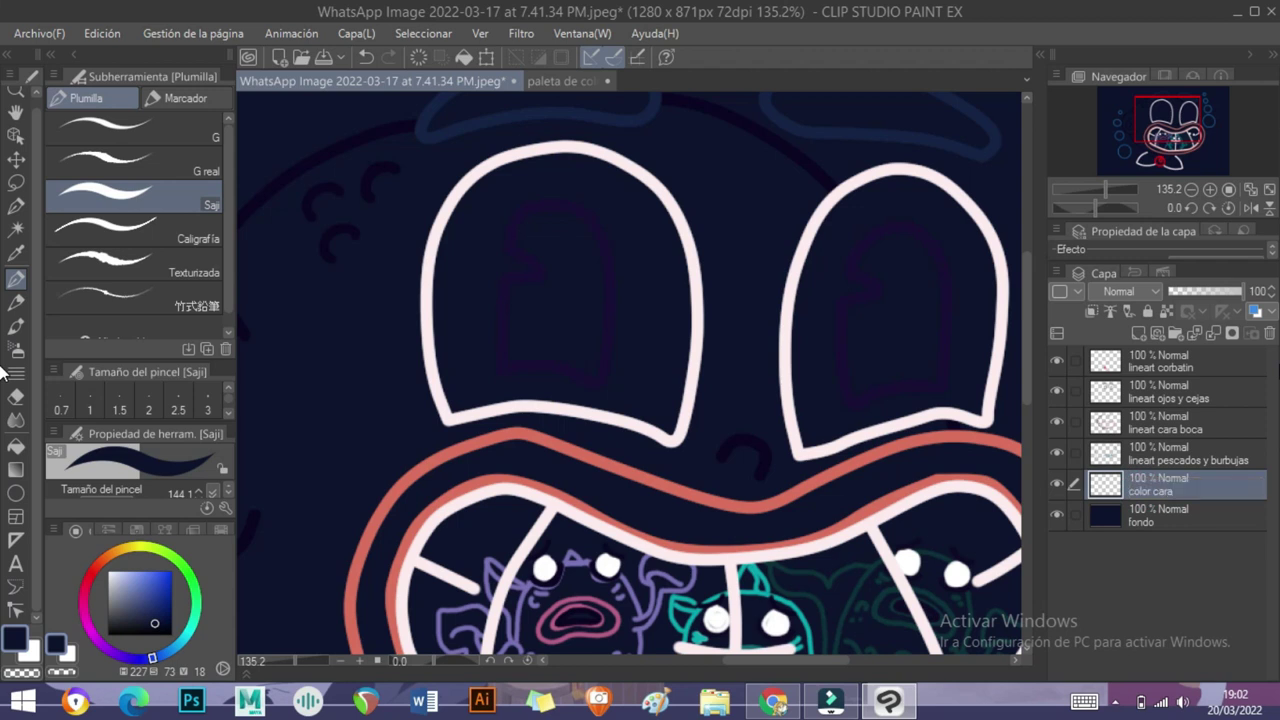
{"action": "left_click", "coordinate": [560, 80]}
{"action": "left_click", "coordinate": [800, 257], "text": "alt"}
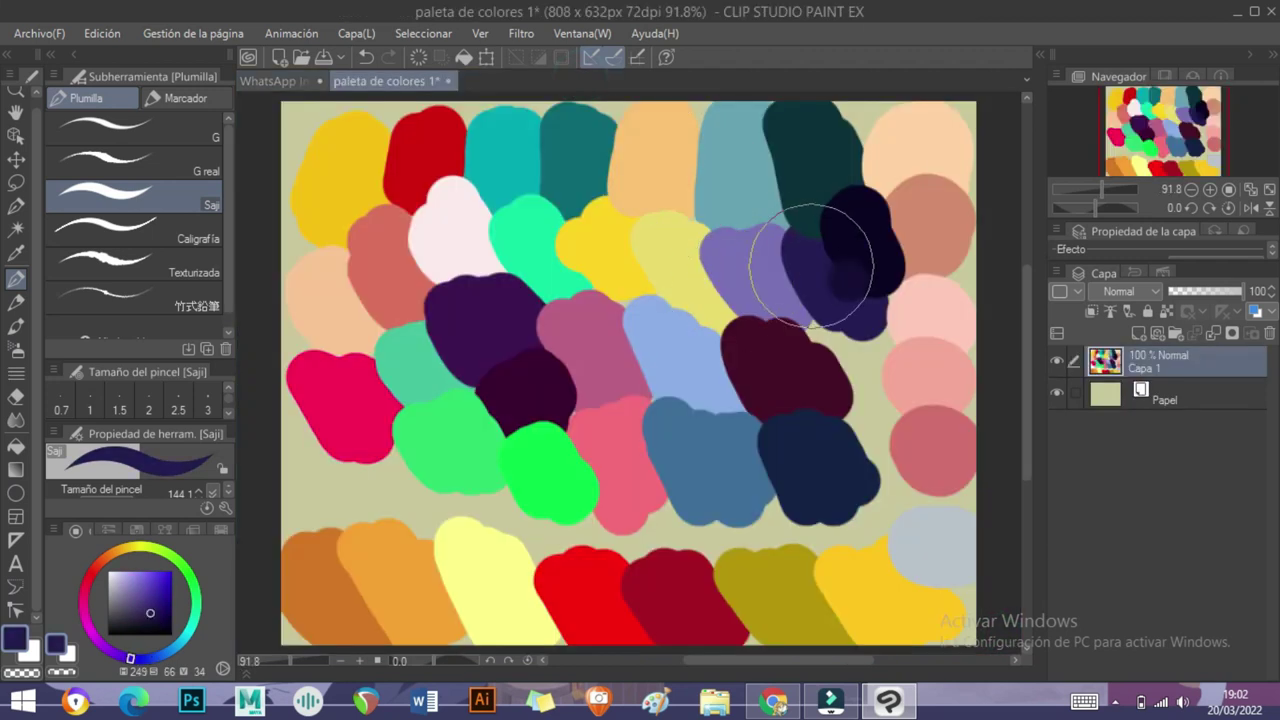
{"action": "left_click", "coordinate": [300, 82]}
{"action": "left_click", "coordinate": [385, 80]}
{"action": "left_click", "coordinate": [270, 80]}
- Paint the ear, the left side of the head and the jaw in light peach on the color cara layer
{"action": "mouse_move", "coordinate": [420, 280]}
{"action": "left_mouse_down"}
{"action": "mouse_move", "coordinate": [443, 251]}
{"action": "mouse_move", "coordinate": [503, 283]}
{"action": "mouse_move", "coordinate": [417, 329]}
{"action": "mouse_move", "coordinate": [362, 262]}
{"action": "mouse_move", "coordinate": [430, 420]}
{"action": "mouse_move", "coordinate": [600, 329]}
{"action": "mouse_move", "coordinate": [371, 243]}
{"action": "mouse_move", "coordinate": [340, 280]}
{"action": "left_mouse_up"}
{"action": "scroll", "coordinate": [441, 354], "scroll_direction": "down", "scroll_amount": 2}
{"action": "left_click_drag", "start_coordinate": [441, 354], "coordinate": [491, 429]}
{"action": "scroll", "coordinate": [414, 334], "scroll_direction": "down", "scroll_amount": 2}
{"action": "left_click_drag", "start_coordinate": [414, 334], "coordinate": [409, 315]}
{"action": "scroll", "coordinate": [400, 372], "scroll_direction": "down", "scroll_amount": 2}
{"action": "left_click_drag", "start_coordinate": [400, 372], "coordinate": [750, 430]}
{"action": "scroll", "coordinate": [709, 361], "scroll_direction": "right", "scroll_amount": 2}
{"action": "scroll", "coordinate": [678, 370], "scroll_direction": "right", "scroll_amount": 2}
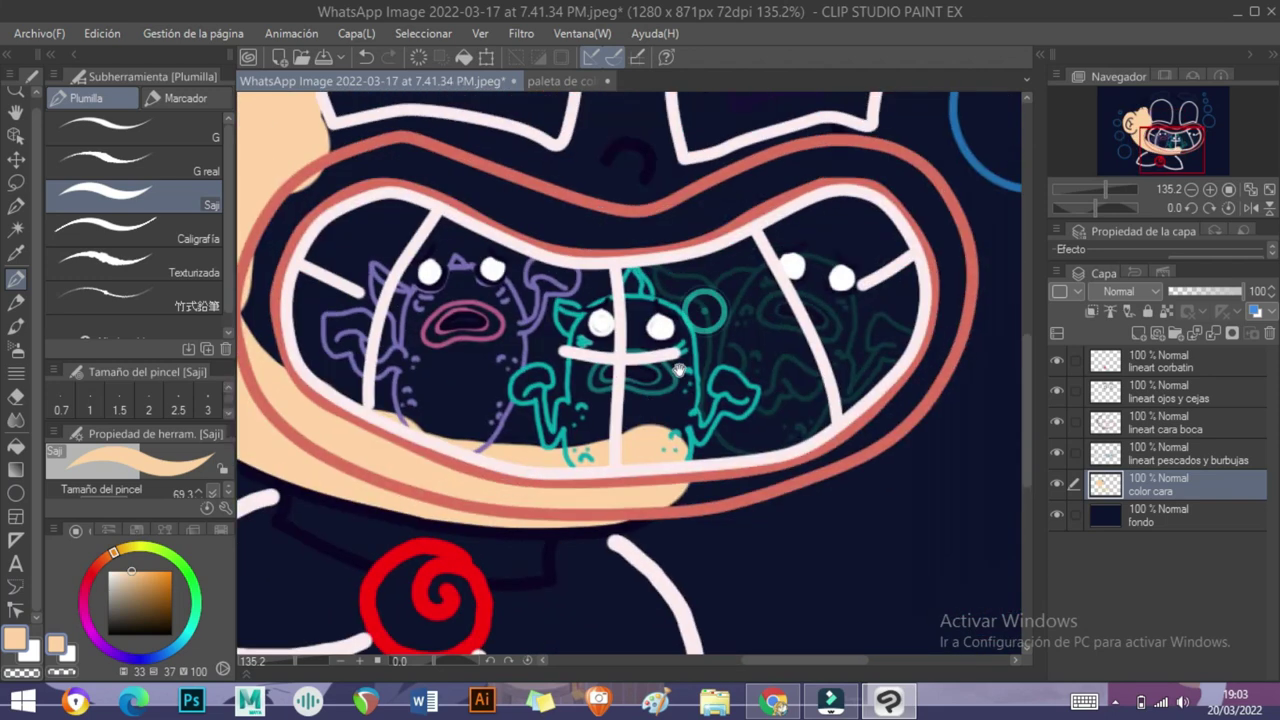
- Paint the forehead, the nose area and the skin around both eyes in light peach
{"action": "scroll", "coordinate": [679, 370], "scroll_direction": "up", "scroll_amount": 3}
{"action": "scroll", "coordinate": [600, 355], "scroll_direction": "left", "scroll_amount": 3}
{"action": "mouse_move", "coordinate": [543, 343]}
{"action": "left_mouse_down"}
{"action": "mouse_move", "coordinate": [414, 306]}
{"action": "mouse_move", "coordinate": [486, 229]}
{"action": "mouse_move", "coordinate": [367, 352]}
{"action": "mouse_move", "coordinate": [500, 210]}
{"action": "mouse_move", "coordinate": [565, 200]}
{"action": "mouse_move", "coordinate": [871, 509]}
{"action": "mouse_move", "coordinate": [805, 220]}
{"action": "mouse_move", "coordinate": [714, 286]}
{"action": "left_mouse_up"}
{"action": "scroll", "coordinate": [560, 320], "scroll_direction": "right", "scroll_amount": 4}
{"action": "left_click_drag", "start_coordinate": [500, 257], "coordinate": [498, 258]}
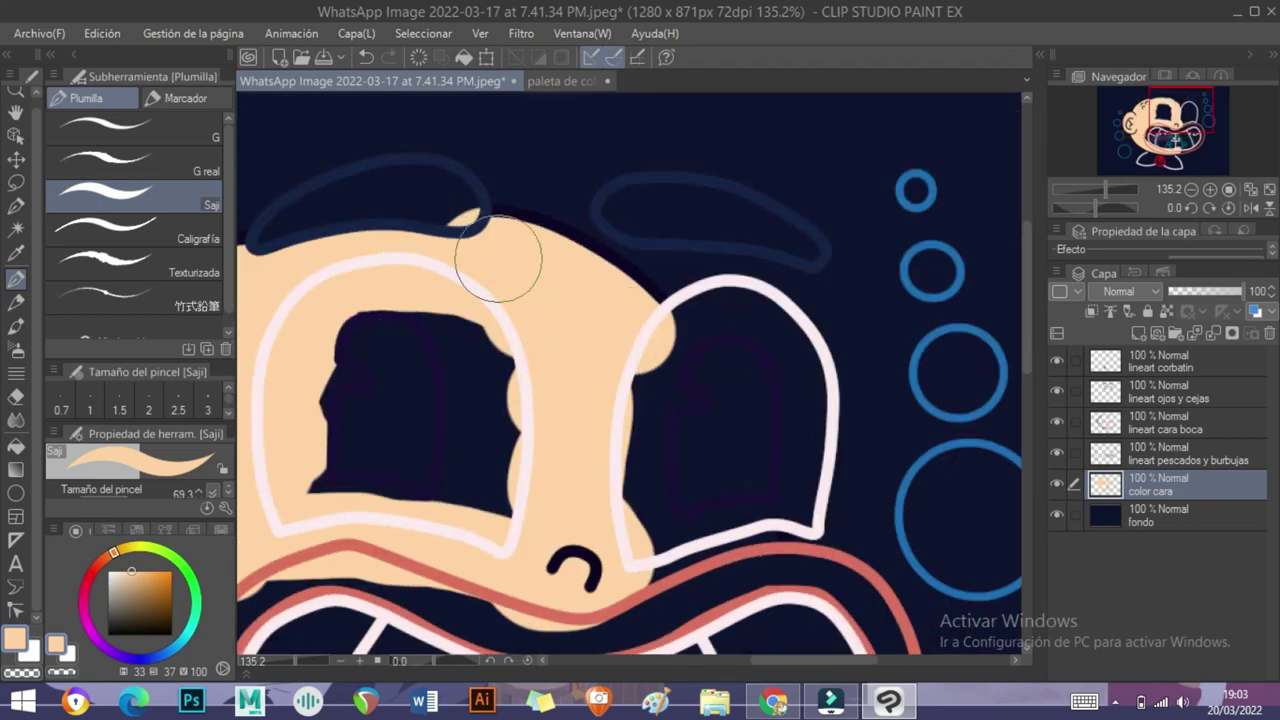
{"action": "scroll", "coordinate": [498, 258], "scroll_direction": "down", "scroll_amount": 3}
{"action": "scroll", "coordinate": [498, 258], "scroll_direction": "right", "scroll_amount": 3}
{"action": "mouse_move", "coordinate": [640, 440]}
{"action": "left_mouse_down"}
{"action": "mouse_move", "coordinate": [663, 337]}
{"action": "mouse_move", "coordinate": [614, 443]}
{"action": "mouse_move", "coordinate": [568, 422]}
{"action": "left_mouse_up"}
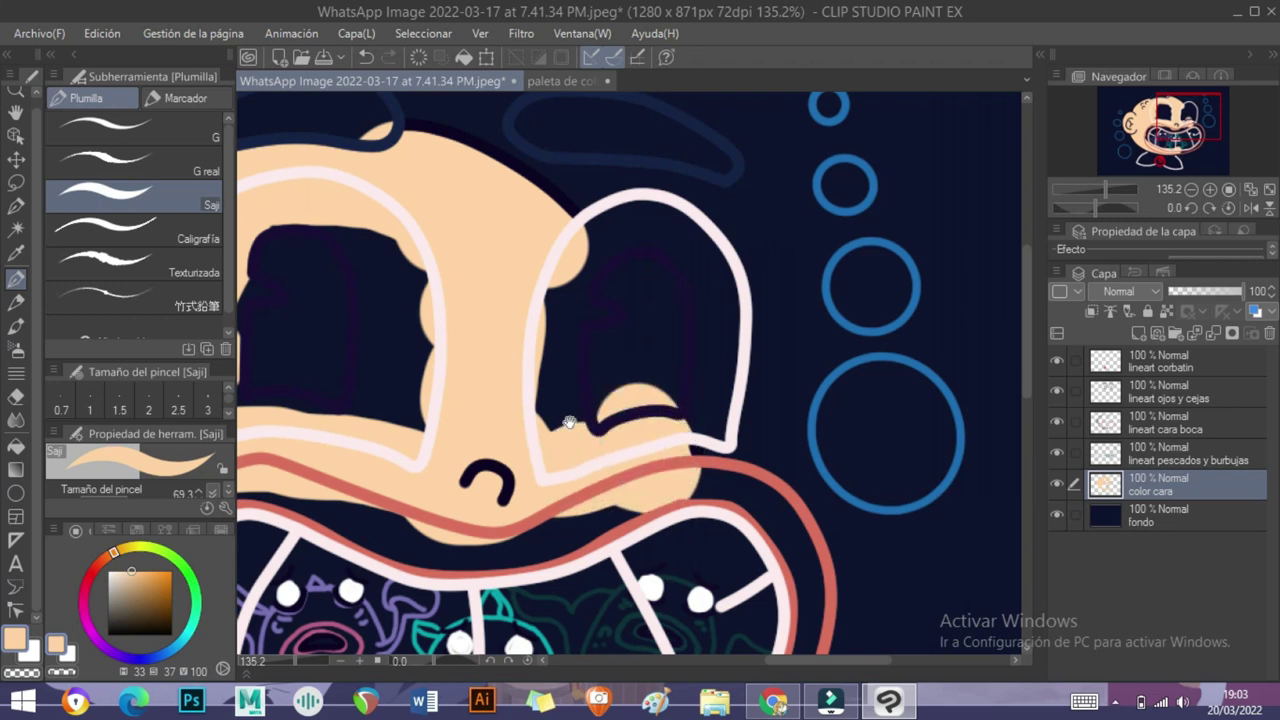
- Sample dusty rose from the palette image and fill the lips all around the mouth
{"action": "scroll", "coordinate": [568, 422], "scroll_direction": "down", "scroll_amount": 5}
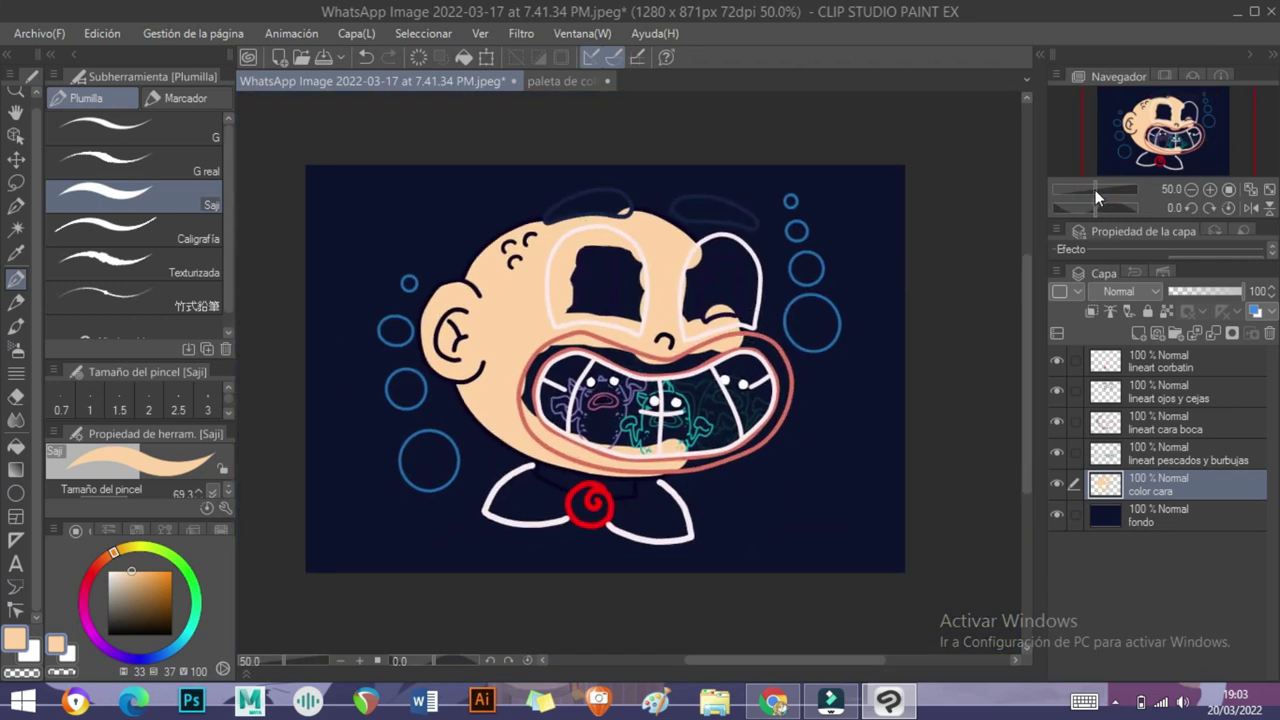
{"action": "left_click", "coordinate": [1095, 190]}
{"action": "left_click", "coordinate": [563, 81]}
{"action": "left_click", "coordinate": [943, 250], "text": "alt"}
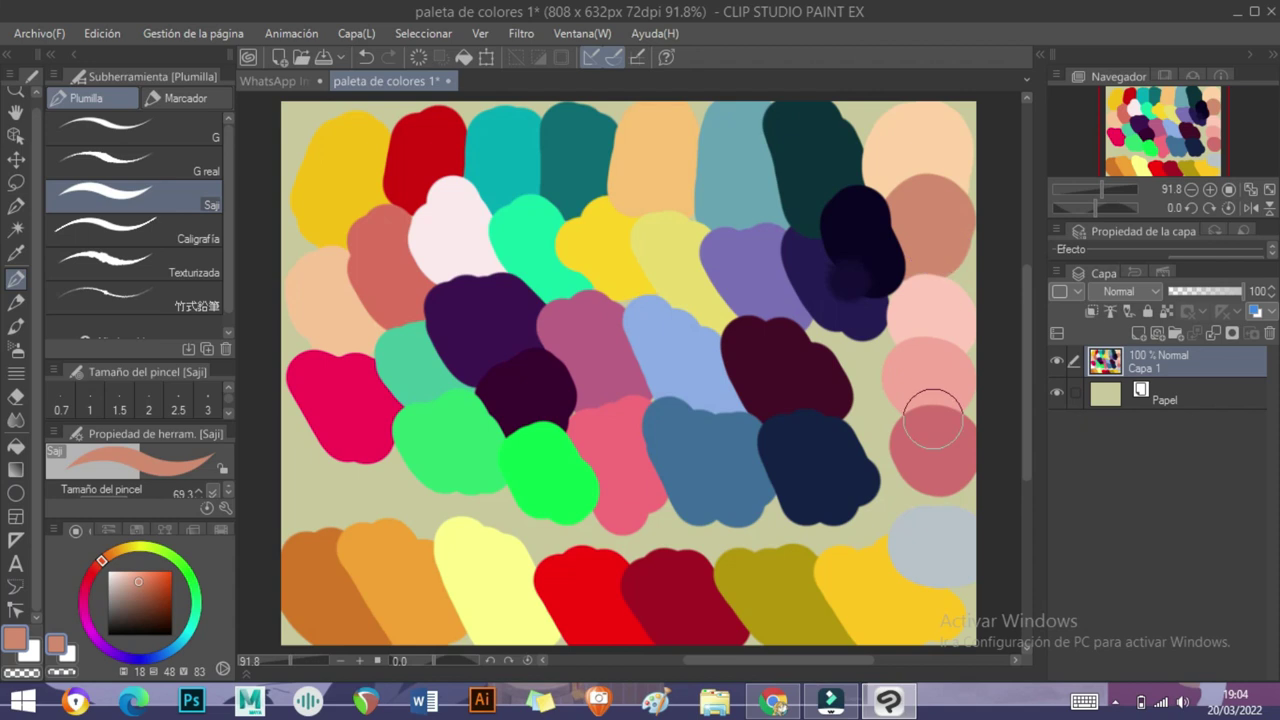
{"action": "left_click", "coordinate": [933, 420], "text": "alt"}
{"action": "left_click", "coordinate": [270, 81]}
{"action": "mouse_move", "coordinate": [435, 330]}
{"action": "left_mouse_down"}
{"action": "mouse_move", "coordinate": [393, 435]}
{"action": "mouse_move", "coordinate": [412, 340]}
{"action": "mouse_move", "coordinate": [396, 425]}
{"action": "mouse_move", "coordinate": [465, 527]}
{"action": "mouse_move", "coordinate": [400, 462]}
{"action": "left_mouse_up"}
{"action": "mouse_move", "coordinate": [400, 462]}
{"action": "left_mouse_down"}
{"action": "mouse_move", "coordinate": [435, 492]}
{"action": "mouse_move", "coordinate": [578, 522]}
{"action": "mouse_move", "coordinate": [728, 505]}
{"action": "mouse_move", "coordinate": [848, 465]}
{"action": "mouse_move", "coordinate": [717, 509]}
{"action": "left_mouse_up"}
{"action": "mouse_move", "coordinate": [877, 430]}
{"action": "left_mouse_down"}
{"action": "mouse_move", "coordinate": [902, 300]}
{"action": "mouse_move", "coordinate": [830, 236]}
{"action": "mouse_move", "coordinate": [719, 270]}
{"action": "mouse_move", "coordinate": [480, 262]}
{"action": "mouse_move", "coordinate": [455, 238]}
{"action": "left_mouse_up"}
{"action": "left_click_drag", "start_coordinate": [665, 289], "coordinate": [685, 306]}
{"action": "mouse_move", "coordinate": [593, 362]}
{"action": "left_mouse_down"}
{"action": "mouse_move", "coordinate": [608, 530]}
{"action": "mouse_move", "coordinate": [640, 500]}
{"action": "mouse_move", "coordinate": [680, 330]}
{"action": "left_mouse_up"}
- Sample the peach skin colour from the face and paint the neck above the bow tie
{"action": "left_click", "coordinate": [475, 445], "text": "alt"}
{"action": "left_click_drag", "start_coordinate": [596, 482], "coordinate": [632, 508]}
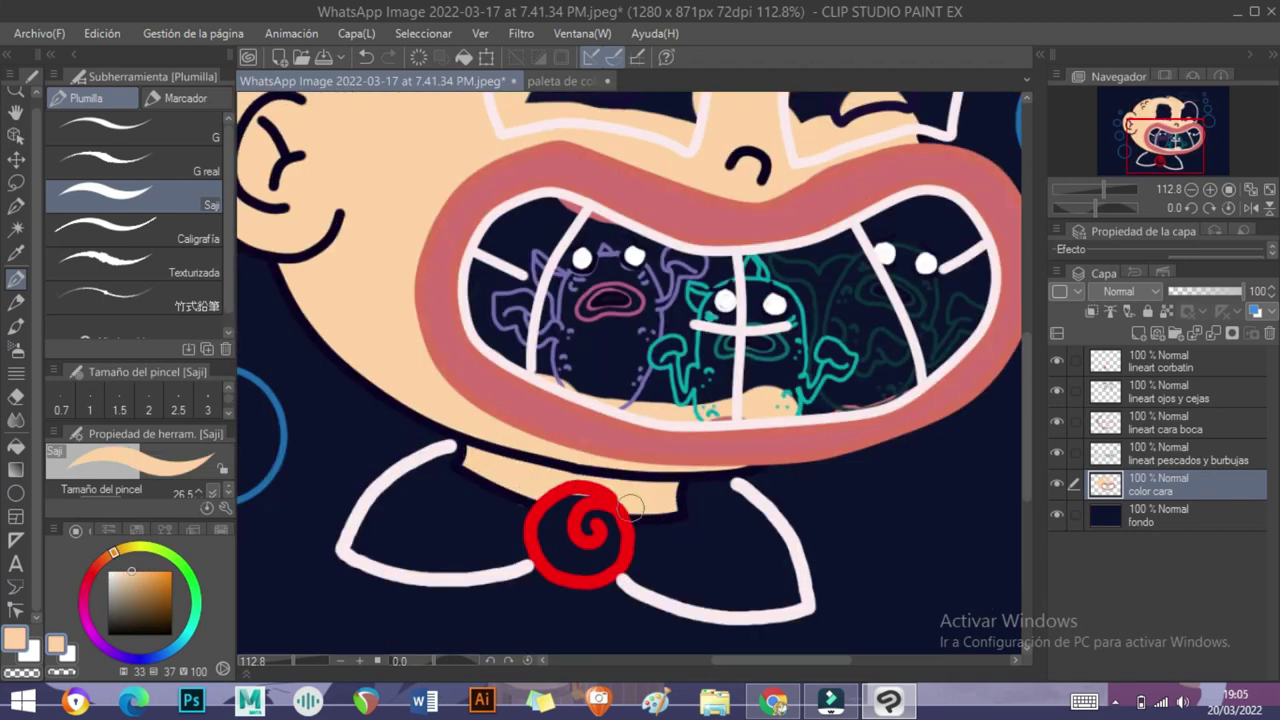
- Add a new layer above color cara and name it "color ojos cejas"
{"action": "left_click_drag", "start_coordinate": [522, 236], "coordinate": [517, 497]}
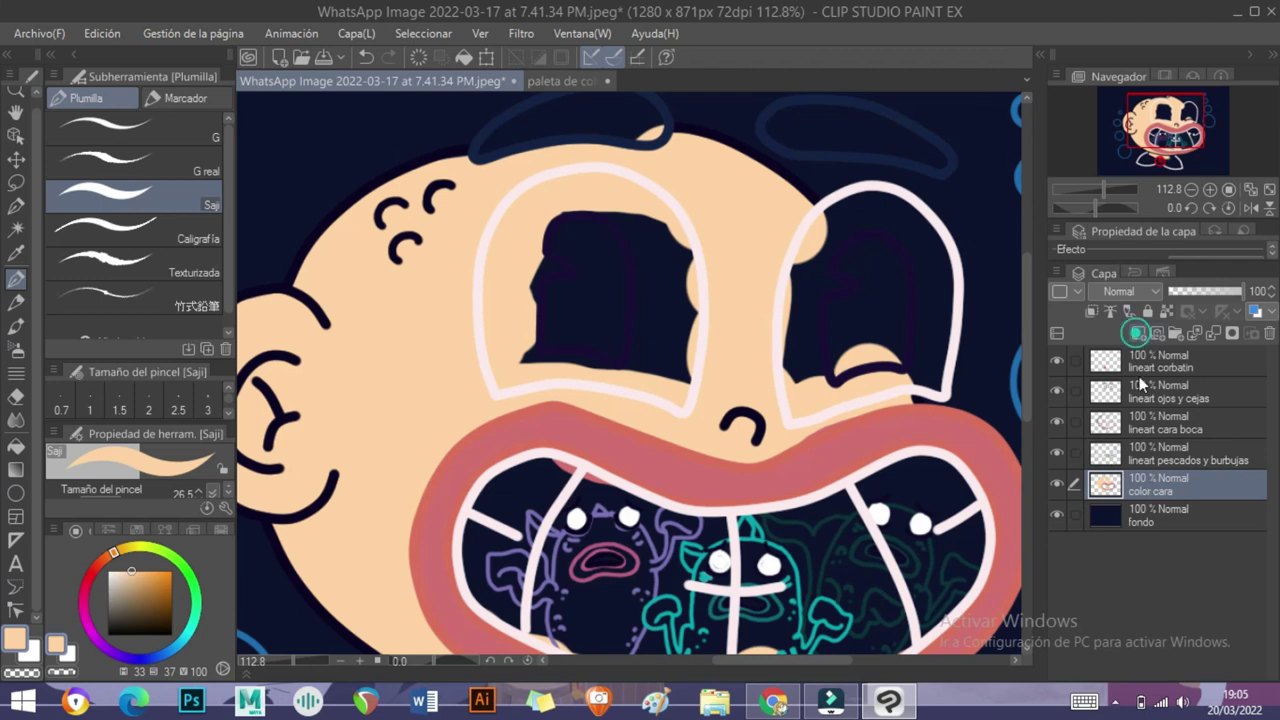
{"action": "left_click", "coordinate": [1136, 332]}
{"action": "double_click", "coordinate": [1155, 488]}
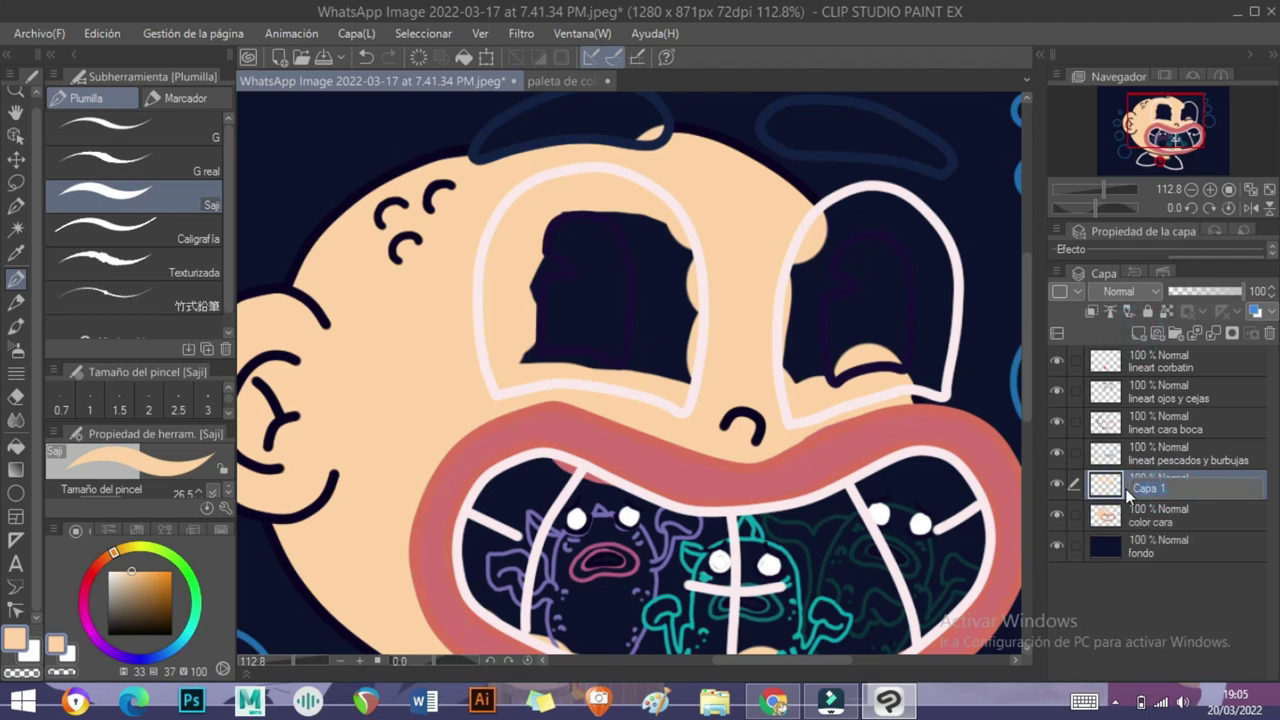
{"action": "type", "text": "color ojos cejas"}
{"action": "key", "text": "Return"}
- Fill the whites of both eyes in very pale pink on the color ojos cejas layer
{"action": "left_click", "coordinate": [373, 80]}
{"action": "mouse_move", "coordinate": [494, 263]}
{"action": "left_mouse_down"}
{"action": "mouse_move", "coordinate": [520, 334]}
{"action": "mouse_move", "coordinate": [571, 189]}
{"action": "mouse_move", "coordinate": [643, 245]}
{"action": "mouse_move", "coordinate": [491, 343]}
{"action": "mouse_move", "coordinate": [666, 380]}
{"action": "mouse_move", "coordinate": [688, 283]}
{"action": "mouse_move", "coordinate": [685, 212]}
{"action": "mouse_move", "coordinate": [740, 218]}
{"action": "mouse_move", "coordinate": [623, 331]}
{"action": "mouse_move", "coordinate": [706, 366]}
{"action": "mouse_move", "coordinate": [748, 229]}
{"action": "mouse_move", "coordinate": [766, 294]}
{"action": "mouse_move", "coordinate": [761, 345]}
{"action": "mouse_move", "coordinate": [766, 257]}
{"action": "mouse_move", "coordinate": [632, 360]}
{"action": "mouse_move", "coordinate": [670, 388]}
{"action": "left_mouse_up"}
{"action": "scroll", "coordinate": [558, 227], "scroll_direction": "right", "scroll_amount": 5}
{"action": "key", "text": "ctrl+z"}
{"action": "scroll", "coordinate": [733, 307], "scroll_direction": "down", "scroll_amount": 2}
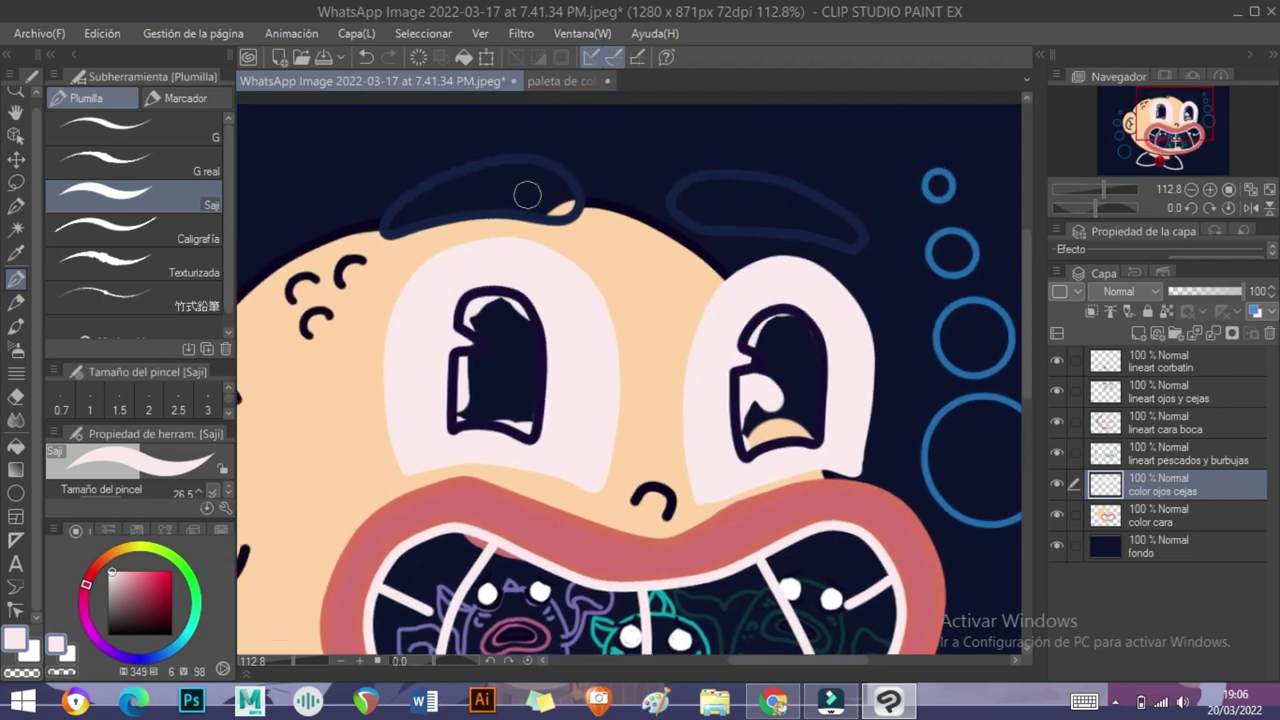
- Sample dark violet from the palette image, paint the inside of the left pupil and blend the strokes
{"action": "left_click", "coordinate": [565, 80]}
{"action": "left_click", "coordinate": [834, 251], "text": "alt"}
{"action": "left_click", "coordinate": [295, 79]}
{"action": "left_click_drag", "start_coordinate": [530, 370], "coordinate": [489, 323]}
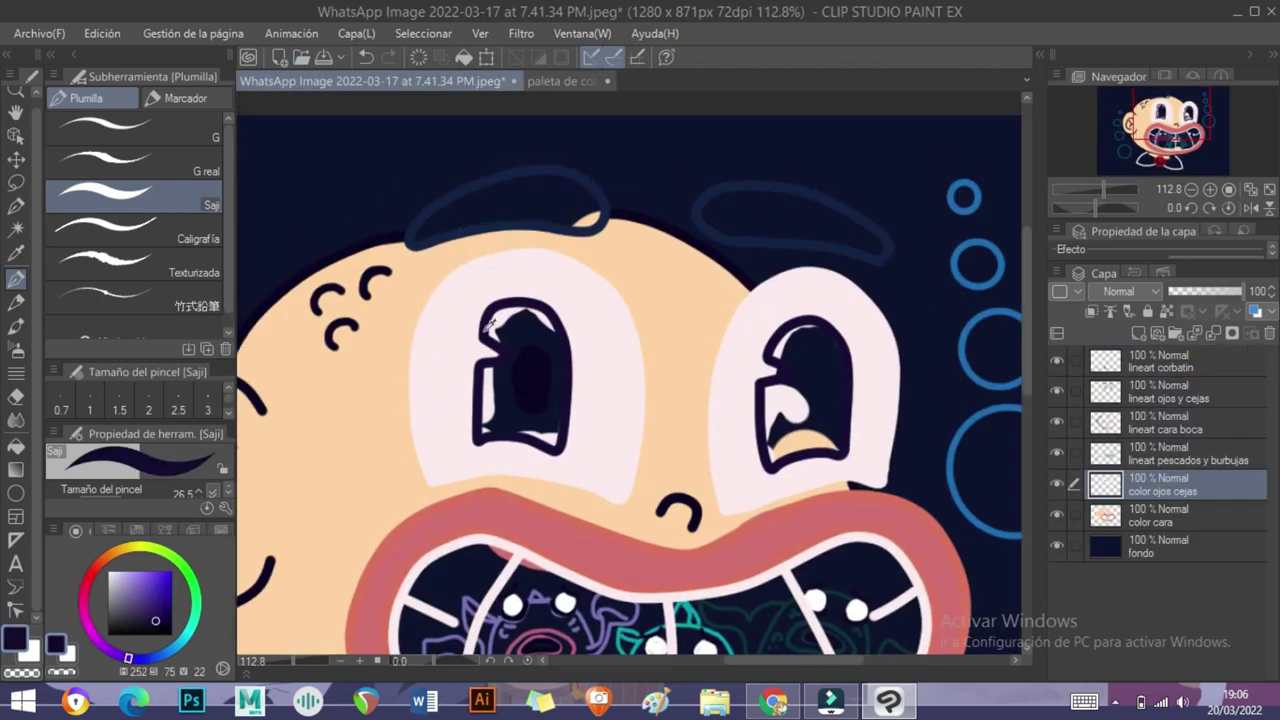
{"action": "left_click", "coordinate": [16, 422]}
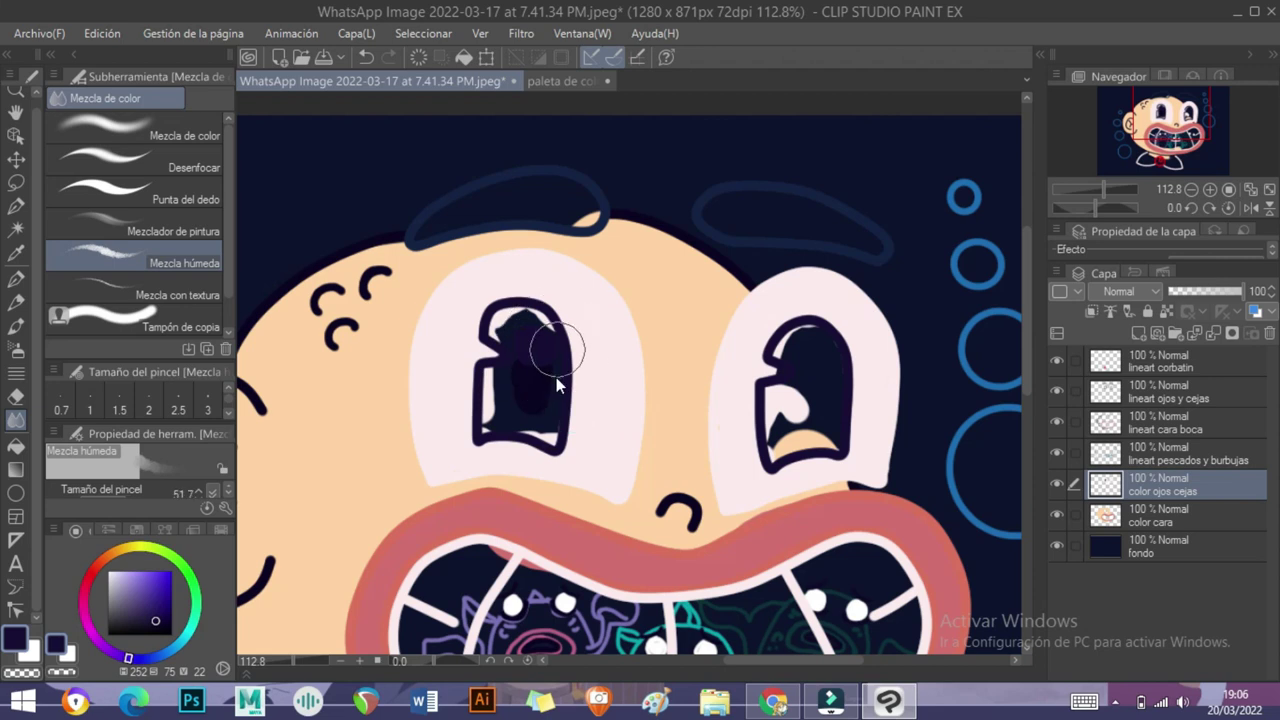
{"action": "left_click_drag", "start_coordinate": [1104, 189], "coordinate": [1111, 189]}
{"action": "left_click_drag", "start_coordinate": [165, 620], "coordinate": [155, 621]}
{"action": "key", "text": "p"}
{"action": "left_click_drag", "start_coordinate": [495, 440], "coordinate": [529, 377]}
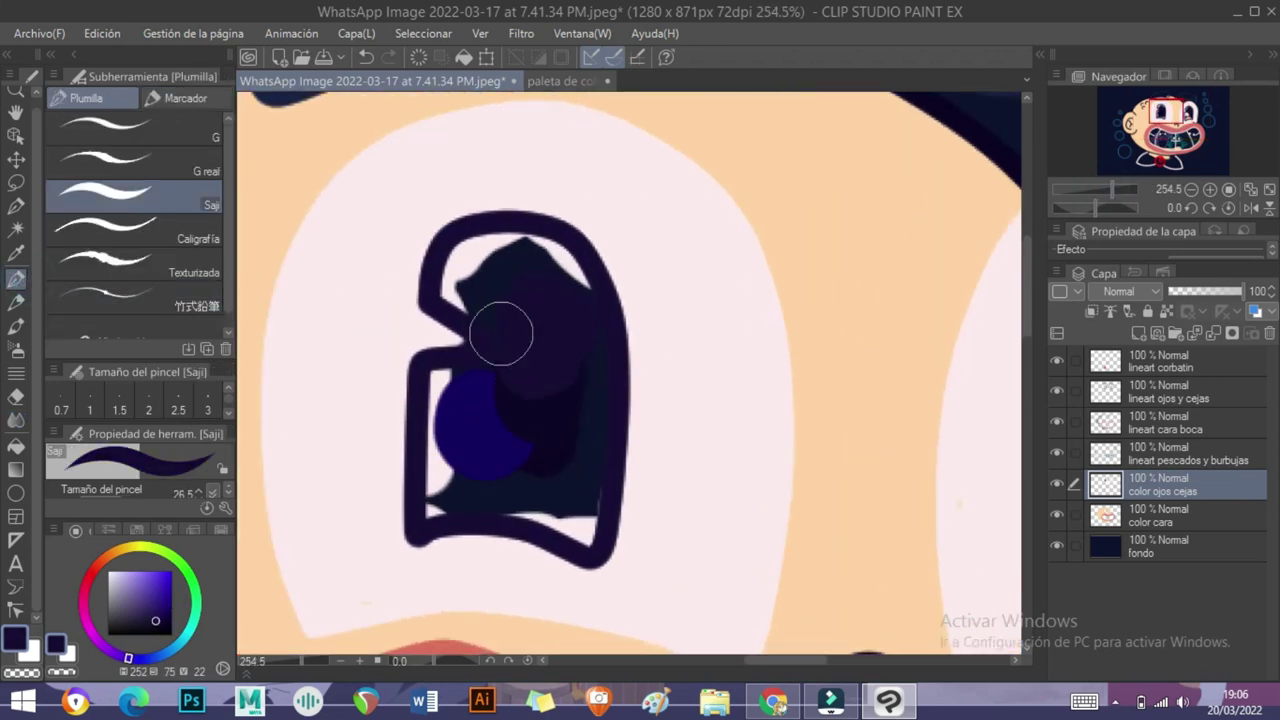
{"action": "left_click", "coordinate": [20, 423]}
{"action": "mouse_move", "coordinate": [553, 446]}
{"action": "left_mouse_down"}
{"action": "mouse_move", "coordinate": [531, 414]}
{"action": "mouse_move", "coordinate": [480, 400]}
{"action": "left_mouse_up"}
- Fill both pupils completely in dark violet up to their outlines with the Saji pen
{"action": "left_click", "coordinate": [16, 278]}
{"action": "mouse_move", "coordinate": [448, 490]}
{"action": "left_mouse_down"}
{"action": "mouse_move", "coordinate": [440, 393]}
{"action": "mouse_move", "coordinate": [501, 380]}
{"action": "mouse_move", "coordinate": [460, 280]}
{"action": "mouse_move", "coordinate": [537, 301]}
{"action": "mouse_move", "coordinate": [560, 265]}
{"action": "mouse_move", "coordinate": [439, 492]}
{"action": "mouse_move", "coordinate": [580, 506]}
{"action": "left_mouse_up"}
{"action": "left_click_drag", "start_coordinate": [1000, 340], "coordinate": [751, 346]}
{"action": "mouse_move", "coordinate": [645, 400]}
{"action": "left_mouse_down"}
{"action": "mouse_move", "coordinate": [659, 531]}
{"action": "mouse_move", "coordinate": [789, 431]}
{"action": "mouse_move", "coordinate": [733, 267]}
{"action": "mouse_move", "coordinate": [740, 421]}
{"action": "mouse_move", "coordinate": [733, 374]}
{"action": "left_mouse_up"}
{"action": "scroll", "coordinate": [825, 305], "scroll_direction": "down", "scroll_amount": 4}
{"action": "scroll", "coordinate": [674, 337], "scroll_direction": "up", "scroll_amount": 3}
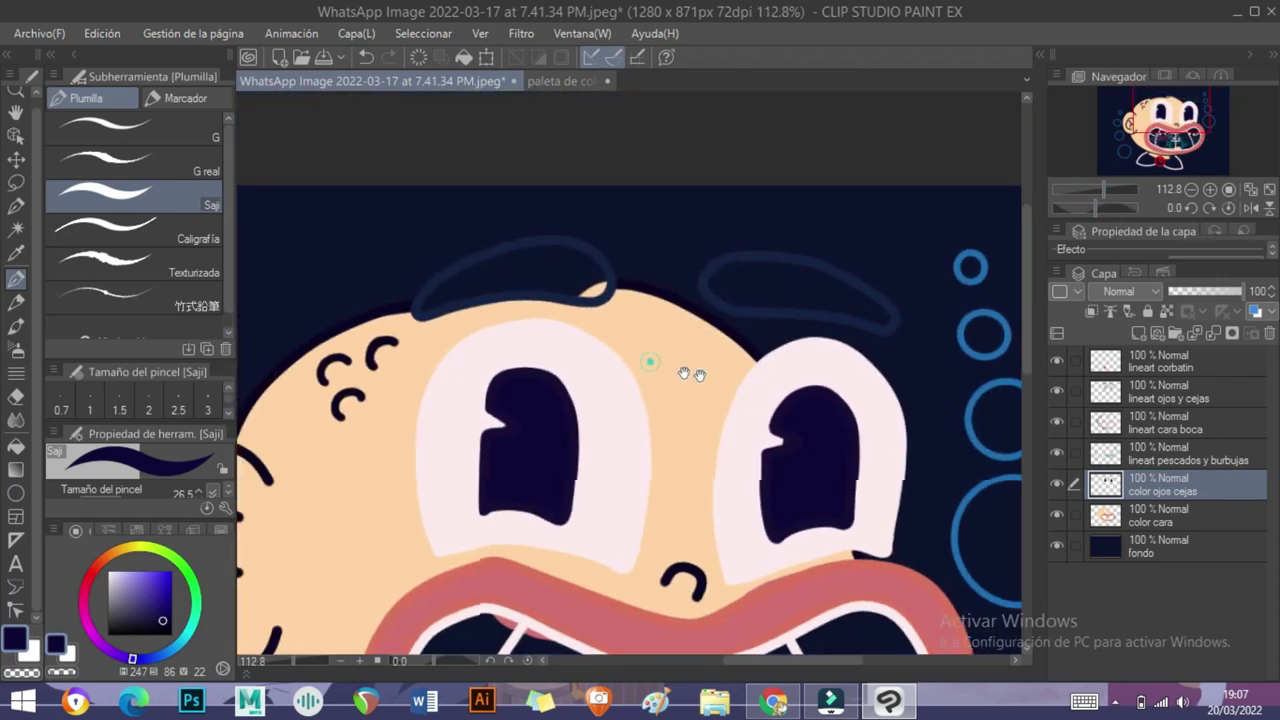
- Sample steel blue from the palette image and fill the left eyebrow with it
{"action": "left_click", "coordinate": [555, 81]}
{"action": "left_click", "coordinate": [797, 281], "text": "alt"}
{"action": "left_click", "coordinate": [309, 78]}
{"action": "left_click_drag", "start_coordinate": [395, 295], "coordinate": [580, 208]}
{"action": "scroll", "coordinate": [731, 286], "scroll_direction": "down", "scroll_amount": 1}
{"action": "scroll", "coordinate": [600, 251], "scroll_direction": "up", "scroll_amount": 1}
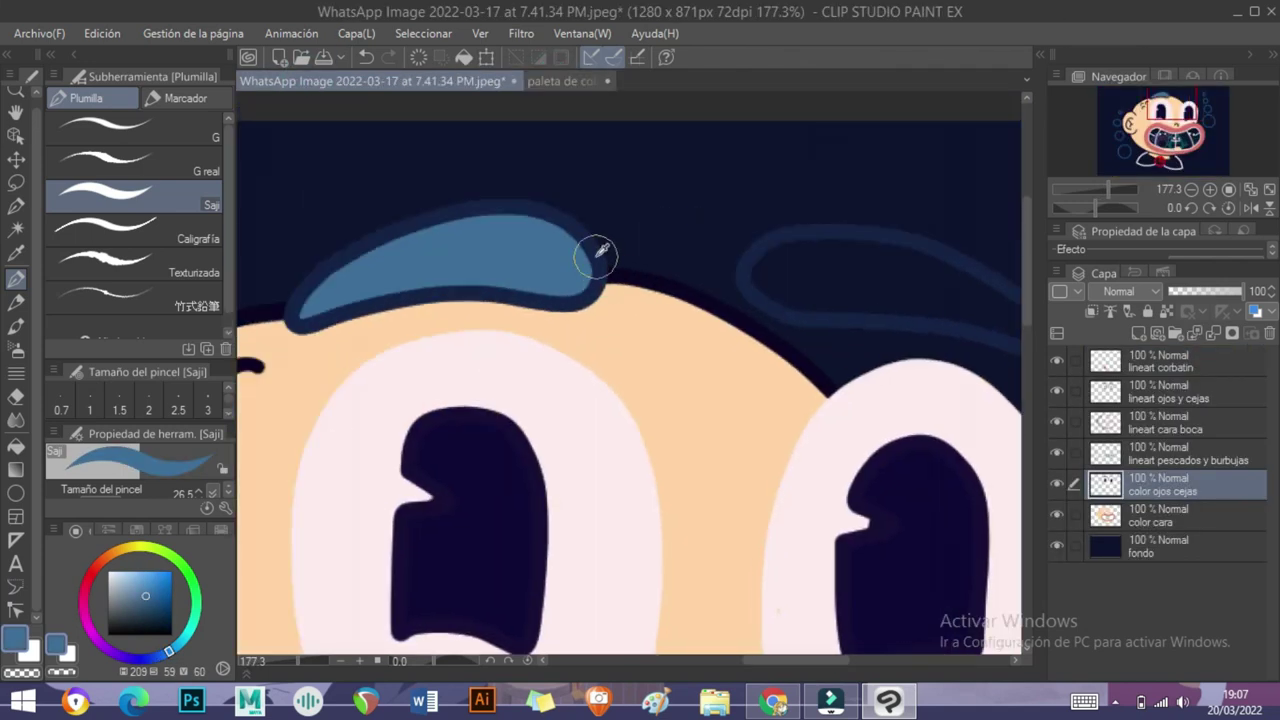
- Recolour the left eyebrow in dark blue and fill the right eyebrow in the same colour
{"action": "left_click", "coordinate": [600, 251], "text": "alt"}
{"action": "left_click", "coordinate": [543, 258]}
{"action": "left_click", "coordinate": [17, 418]}
{"action": "mouse_move", "coordinate": [535, 262]}
{"action": "left_mouse_down"}
{"action": "mouse_move", "coordinate": [560, 258]}
{"action": "mouse_move", "coordinate": [518, 242]}
{"action": "left_mouse_up"}
{"action": "left_click", "coordinate": [17, 278]}
{"action": "mouse_move", "coordinate": [749, 287]}
{"action": "left_mouse_down"}
{"action": "mouse_move", "coordinate": [737, 303]}
{"action": "mouse_move", "coordinate": [737, 266]}
{"action": "mouse_move", "coordinate": [889, 337]}
{"action": "left_mouse_up"}
- Add a new layer above color ojos cejas and name it "color corbata"
{"action": "left_click", "coordinate": [1105, 193]}
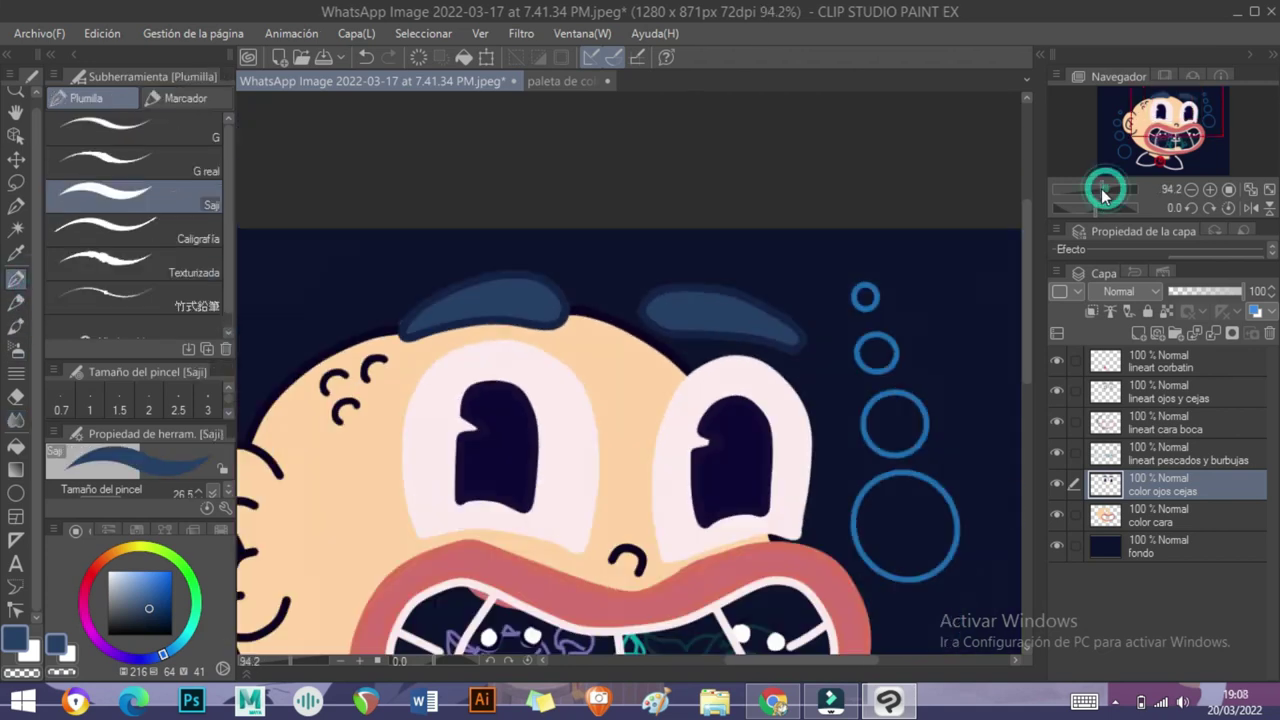
{"action": "left_click_drag", "start_coordinate": [1105, 193], "coordinate": [1100, 193]}
{"action": "key", "text": "ctrl+shift+n"}
{"action": "type", "text": "color corbata"}
{"action": "key", "text": "Return"}
- Sample red from the palette image, brighten it and fill the round knot of the bow tie
{"action": "scroll", "coordinate": [769, 300], "scroll_direction": "up", "scroll_amount": 5}
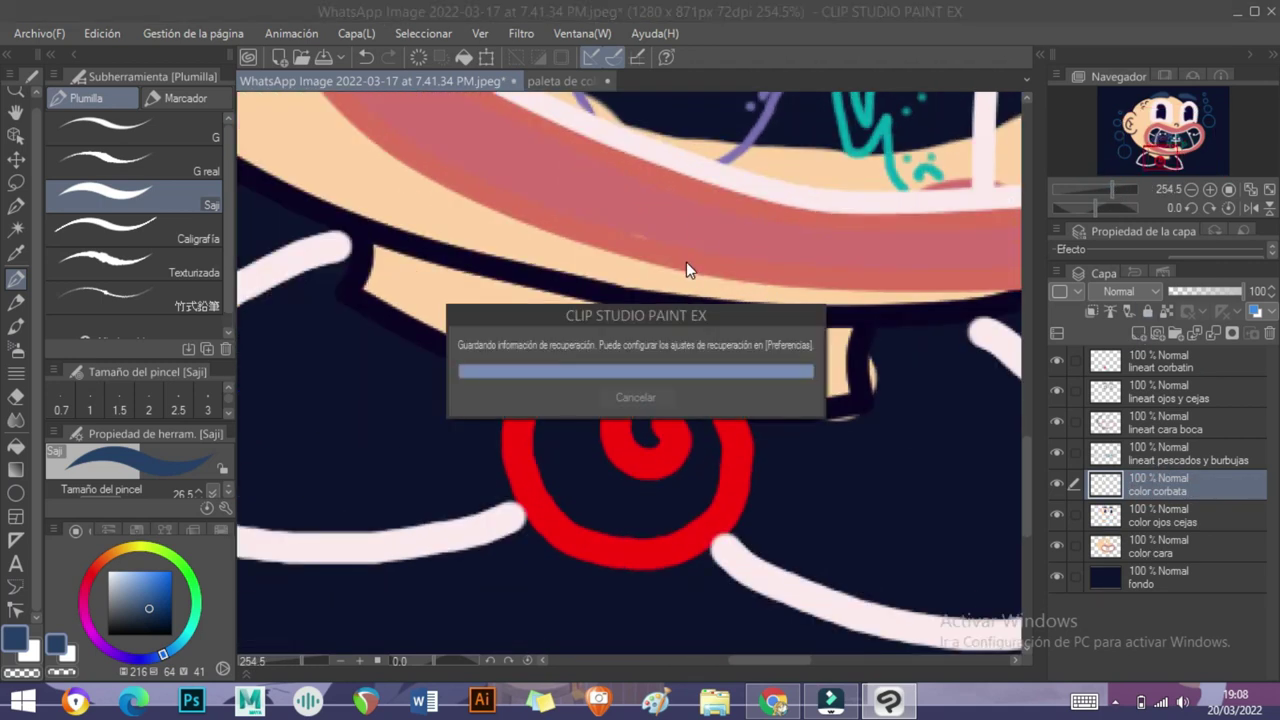
{"action": "left_click", "coordinate": [640, 345], "text": "alt"}
{"action": "left_click", "coordinate": [387, 80]}
{"action": "left_click", "coordinate": [446, 136], "text": "alt"}
{"action": "left_click", "coordinate": [290, 80]}
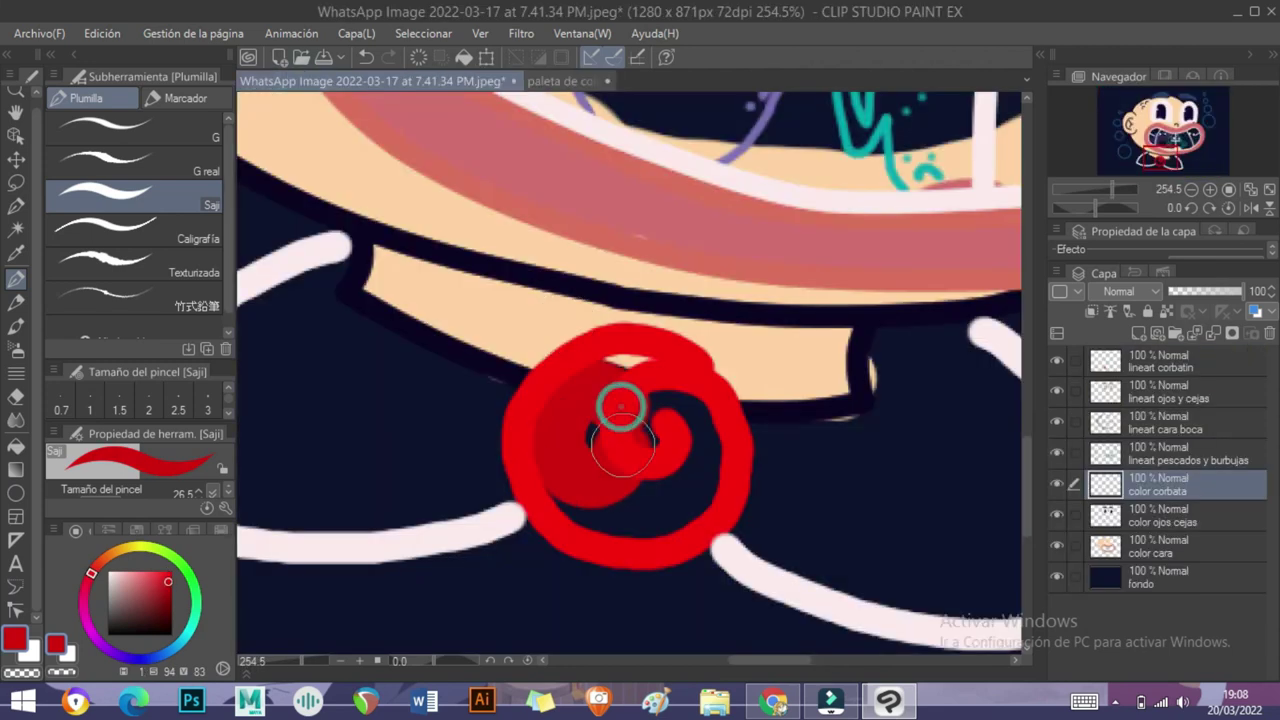
{"action": "left_click", "coordinate": [167, 571]}
{"action": "mouse_move", "coordinate": [600, 400]}
{"action": "left_mouse_down"}
{"action": "mouse_move", "coordinate": [580, 455]}
{"action": "mouse_move", "coordinate": [649, 457]}
{"action": "left_mouse_up"}
- Sample the pale pink of the bow tie outline and fill the left wing of the bow tie
{"action": "scroll", "coordinate": [641, 483], "scroll_direction": "left", "scroll_amount": 5}
{"action": "left_click", "coordinate": [491, 326], "text": "alt"}
{"action": "mouse_move", "coordinate": [491, 326]}
{"action": "left_mouse_down"}
{"action": "mouse_move", "coordinate": [663, 386]}
{"action": "mouse_move", "coordinate": [400, 506]}
{"action": "mouse_move", "coordinate": [543, 343]}
{"action": "mouse_move", "coordinate": [663, 446]}
{"action": "mouse_move", "coordinate": [521, 450]}
{"action": "left_mouse_up"}
{"action": "key", "text": "ctrl+z"}
{"action": "scroll", "coordinate": [471, 329], "scroll_direction": "right", "scroll_amount": 5}
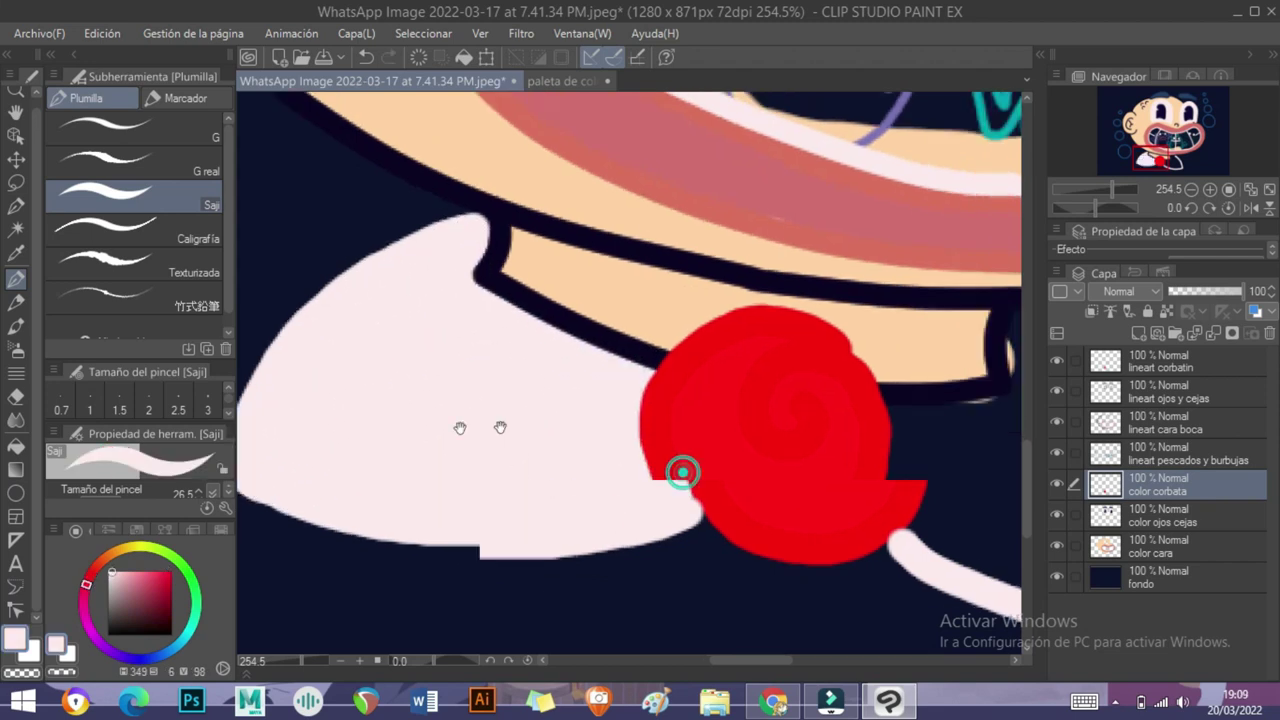
{"action": "scroll", "coordinate": [415, 397], "scroll_direction": "down", "scroll_amount": 1}
{"action": "key", "text": "ctrl+z"}
{"action": "scroll", "coordinate": [500, 420], "scroll_direction": "left", "scroll_amount": 3}
{"action": "mouse_move", "coordinate": [565, 445]}
{"action": "left_mouse_down"}
{"action": "mouse_move", "coordinate": [586, 443]}
{"action": "mouse_move", "coordinate": [620, 470]}
{"action": "left_mouse_up"}
{"action": "scroll", "coordinate": [450, 443], "scroll_direction": "left", "scroll_amount": 2}
{"action": "mouse_move", "coordinate": [337, 443]}
{"action": "left_mouse_down"}
{"action": "mouse_move", "coordinate": [406, 473]}
{"action": "mouse_move", "coordinate": [686, 386]}
{"action": "mouse_move", "coordinate": [429, 320]}
{"action": "mouse_move", "coordinate": [471, 423]}
{"action": "mouse_move", "coordinate": [667, 385]}
{"action": "left_mouse_up"}
- Fill the right wing of the bow tie in the same pale pink
{"action": "scroll", "coordinate": [667, 385], "scroll_direction": "right", "scroll_amount": 8}
{"action": "mouse_move", "coordinate": [470, 400]}
{"action": "left_mouse_down"}
{"action": "mouse_move", "coordinate": [456, 493]}
{"action": "mouse_move", "coordinate": [432, 511]}
{"action": "mouse_move", "coordinate": [476, 523]}
{"action": "mouse_move", "coordinate": [449, 493]}
{"action": "mouse_move", "coordinate": [492, 454]}
{"action": "mouse_move", "coordinate": [429, 507]}
{"action": "mouse_move", "coordinate": [462, 523]}
{"action": "mouse_move", "coordinate": [540, 522]}
{"action": "mouse_move", "coordinate": [555, 401]}
{"action": "mouse_move", "coordinate": [597, 311]}
{"action": "mouse_move", "coordinate": [616, 358]}
{"action": "mouse_move", "coordinate": [598, 540]}
{"action": "mouse_move", "coordinate": [797, 554]}
{"action": "mouse_move", "coordinate": [687, 391]}
{"action": "mouse_move", "coordinate": [714, 486]}
{"action": "left_mouse_up"}
{"action": "scroll", "coordinate": [706, 363], "scroll_direction": "left", "scroll_amount": 4}
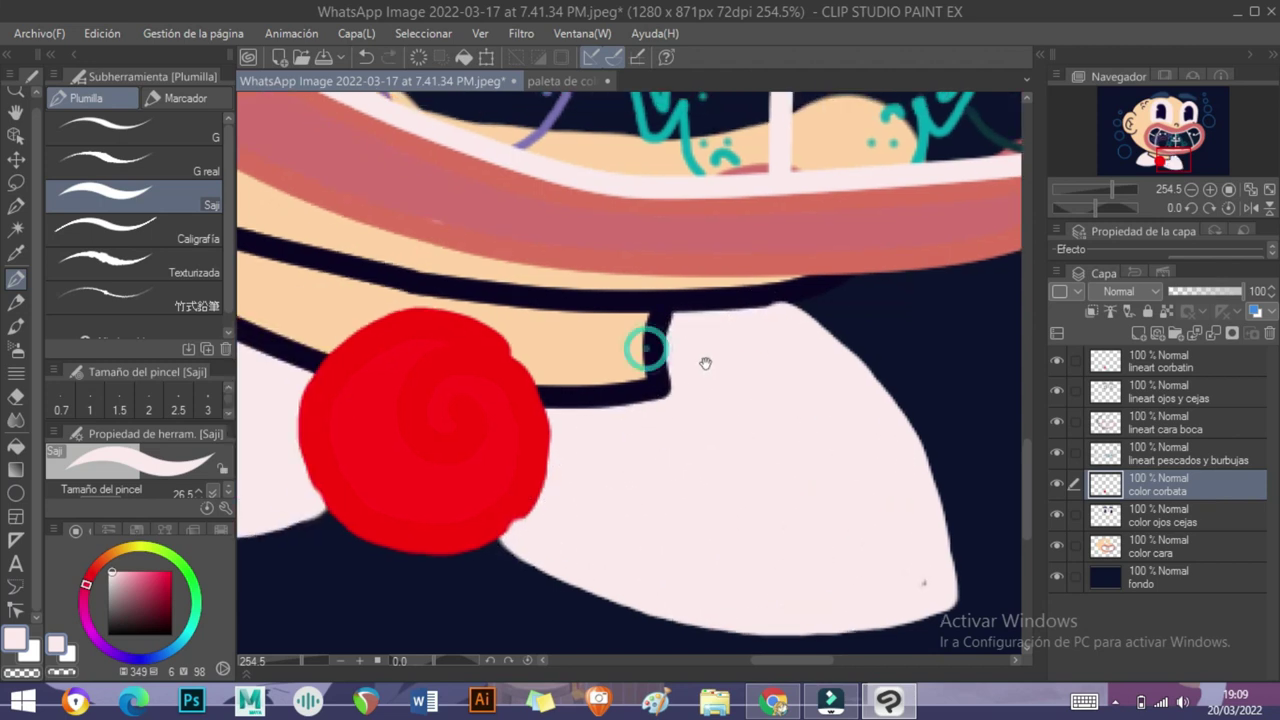
- Touch up the edge of the bow tie knot in its sampled red on the lineart corbatin layer
{"action": "left_click", "coordinate": [729, 357], "text": "ctrl+shift"}
{"action": "left_click", "coordinate": [706, 480], "text": "alt"}
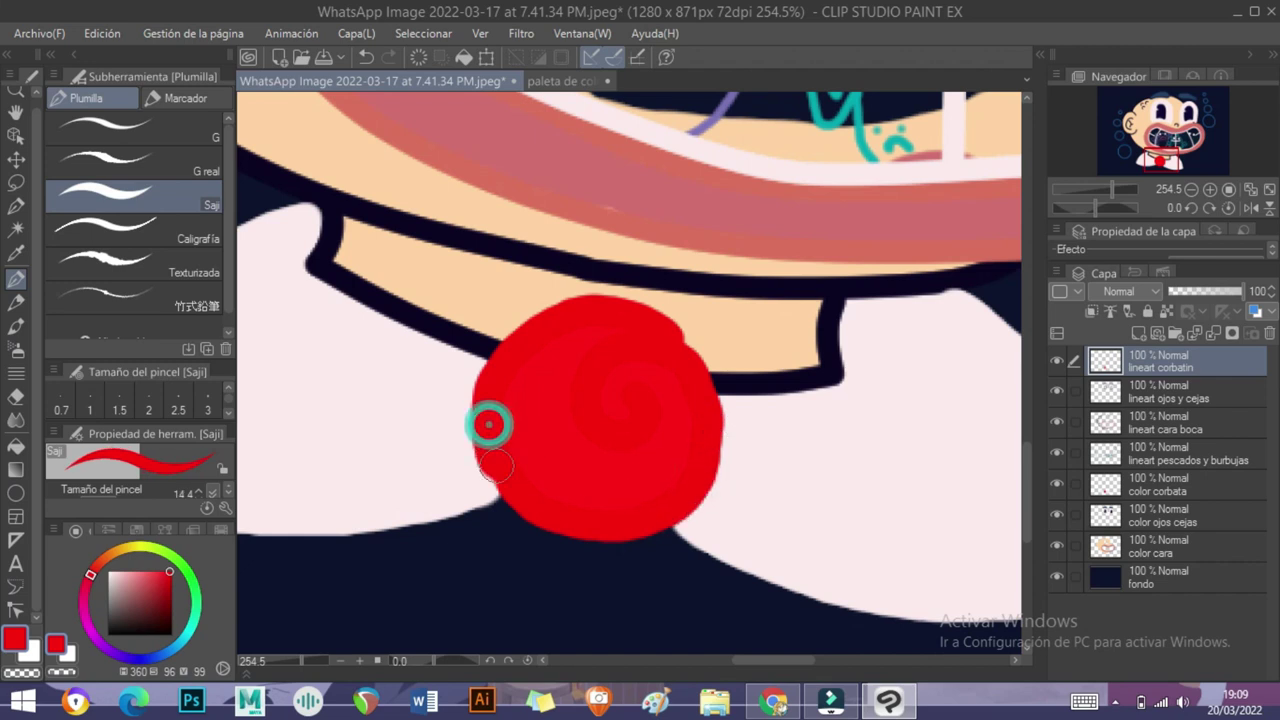
{"action": "scroll", "coordinate": [820, 343], "scroll_direction": "down", "scroll_amount": 5}
- Add a new layer directly above fondo and name it "color pescados"
{"action": "left_click", "coordinate": [1200, 485]}
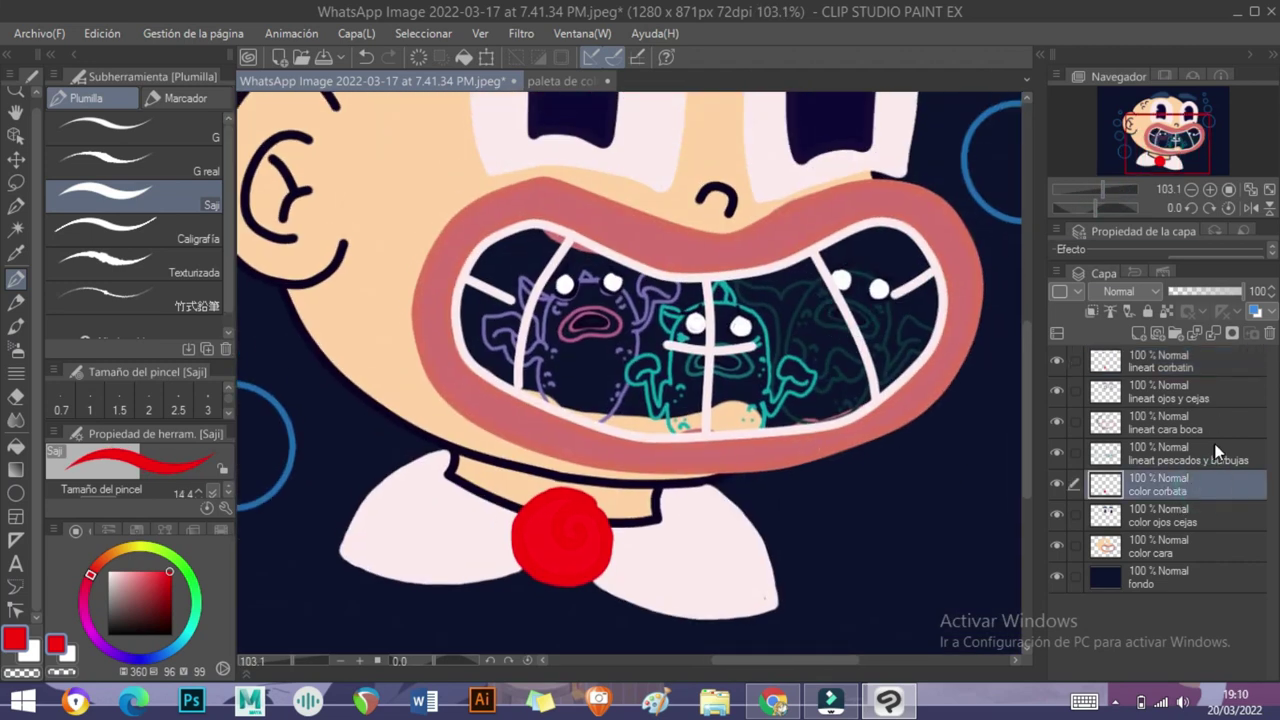
{"action": "left_click", "coordinate": [1171, 585]}
{"action": "key", "text": "ctrl+shift+n"}
{"action": "type", "text": "o"}
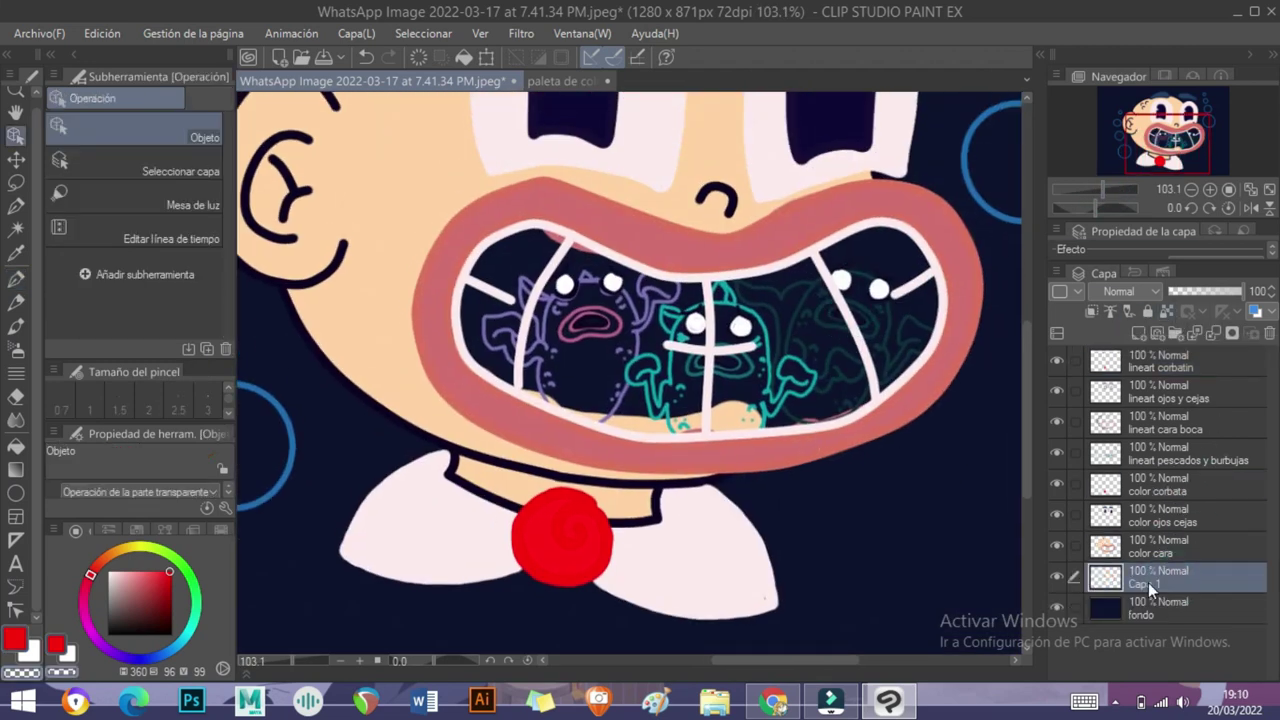
{"action": "type", "text": "color pescados"}
{"action": "key", "text": "Return"}
- Try painting the face and left fin of the purple fish in its light purple outline colour
{"action": "left_click", "coordinate": [1108, 190]}
{"action": "left_click_drag", "start_coordinate": [1108, 190], "coordinate": [1113, 190]}
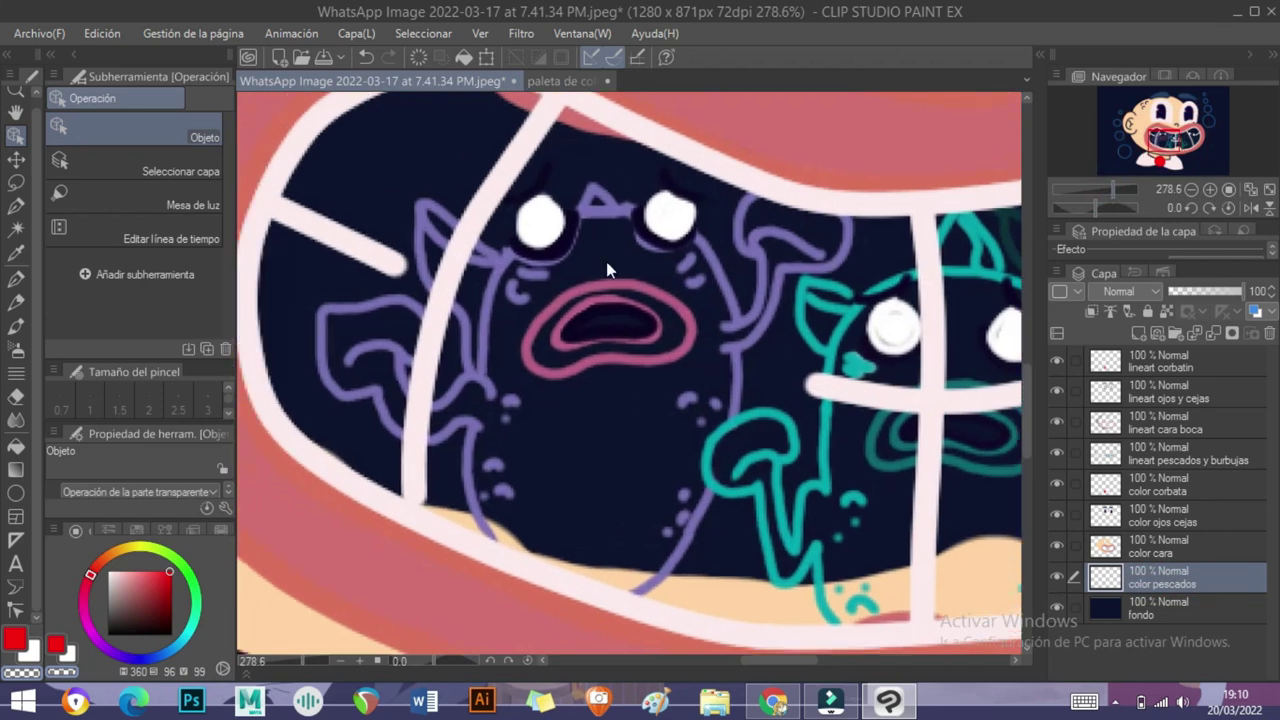
{"action": "left_click", "coordinate": [17, 285]}
{"action": "left_click_drag", "start_coordinate": [579, 260], "coordinate": [646, 271]}
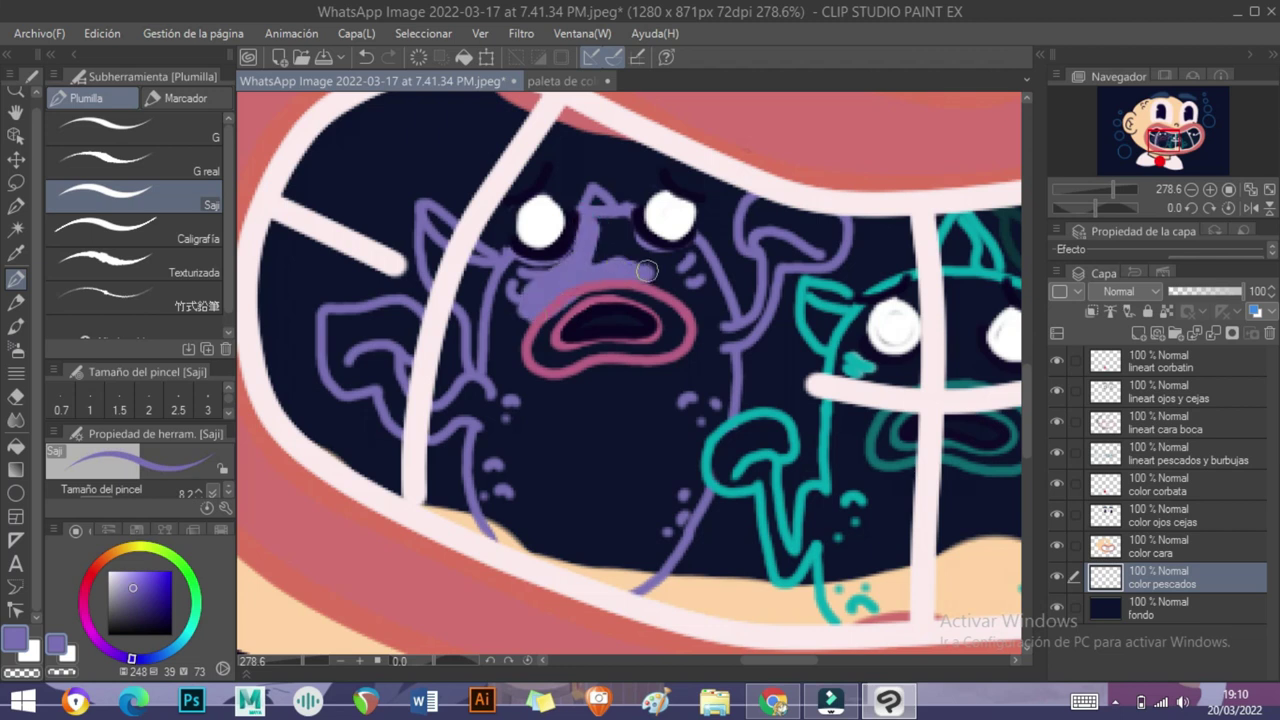
{"action": "left_click_drag", "start_coordinate": [515, 278], "coordinate": [524, 326]}
{"action": "mouse_move", "coordinate": [453, 418]}
{"action": "left_mouse_down"}
{"action": "mouse_move", "coordinate": [377, 367]}
{"action": "mouse_move", "coordinate": [398, 420]}
{"action": "left_mouse_up"}
- Sample dark violet from the palette image and paint the purple fish's head, upper body and fins
{"action": "left_click", "coordinate": [565, 80]}
{"action": "left_click", "coordinate": [817, 457]}
{"action": "left_click", "coordinate": [370, 80]}
{"action": "mouse_move", "coordinate": [518, 312]}
{"action": "left_mouse_down"}
{"action": "mouse_move", "coordinate": [525, 272]}
{"action": "mouse_move", "coordinate": [500, 385]}
{"action": "mouse_move", "coordinate": [449, 401]}
{"action": "left_mouse_up"}
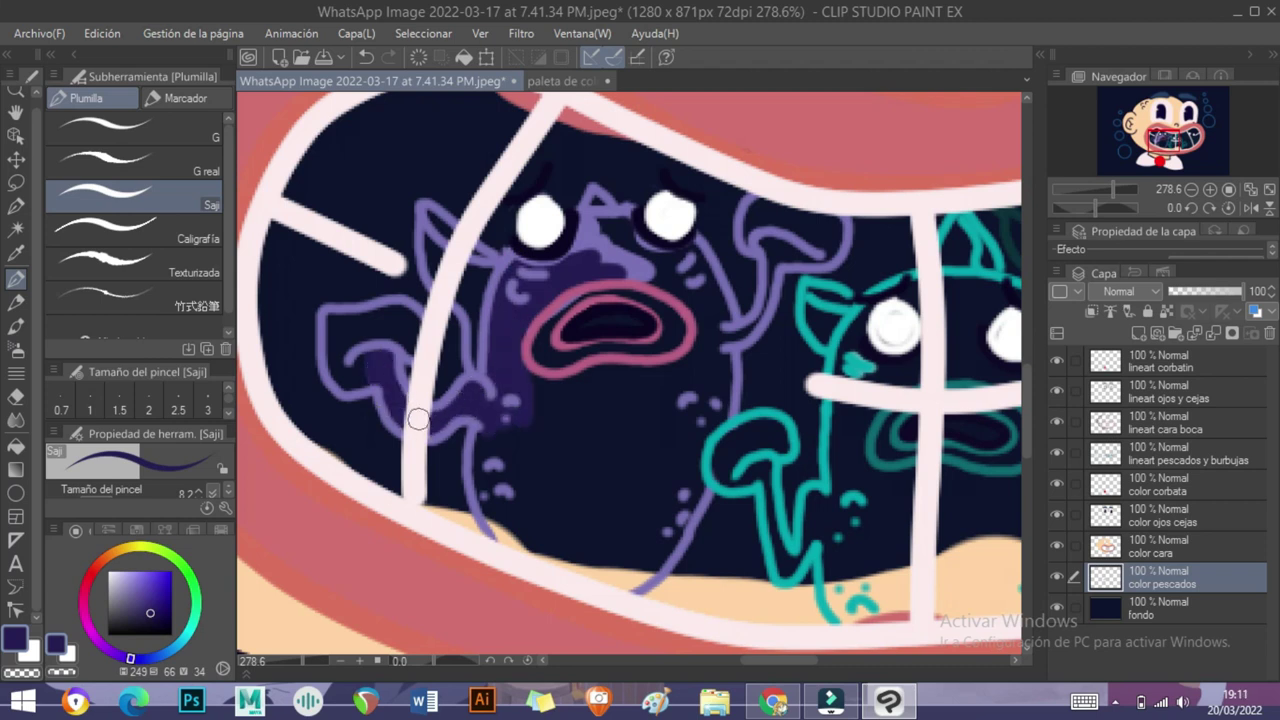
{"action": "left_click_drag", "start_coordinate": [560, 269], "coordinate": [590, 221]}
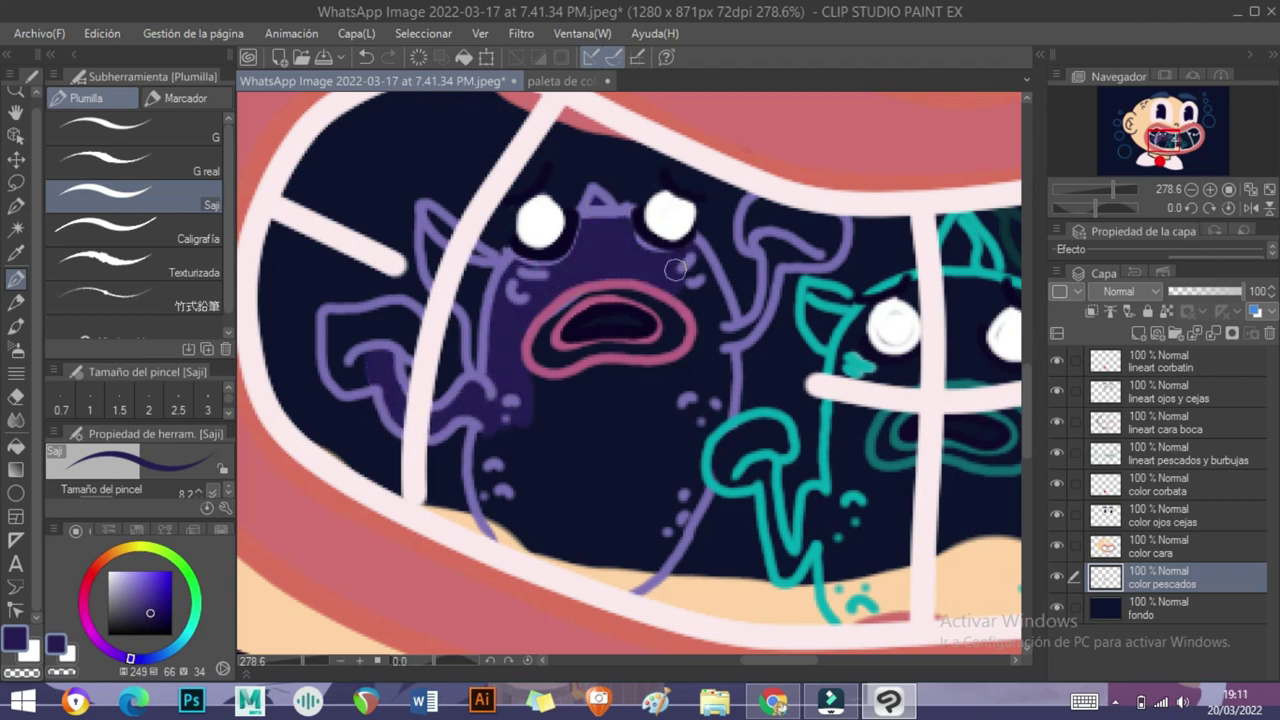
{"action": "left_click_drag", "start_coordinate": [785, 243], "coordinate": [762, 240]}
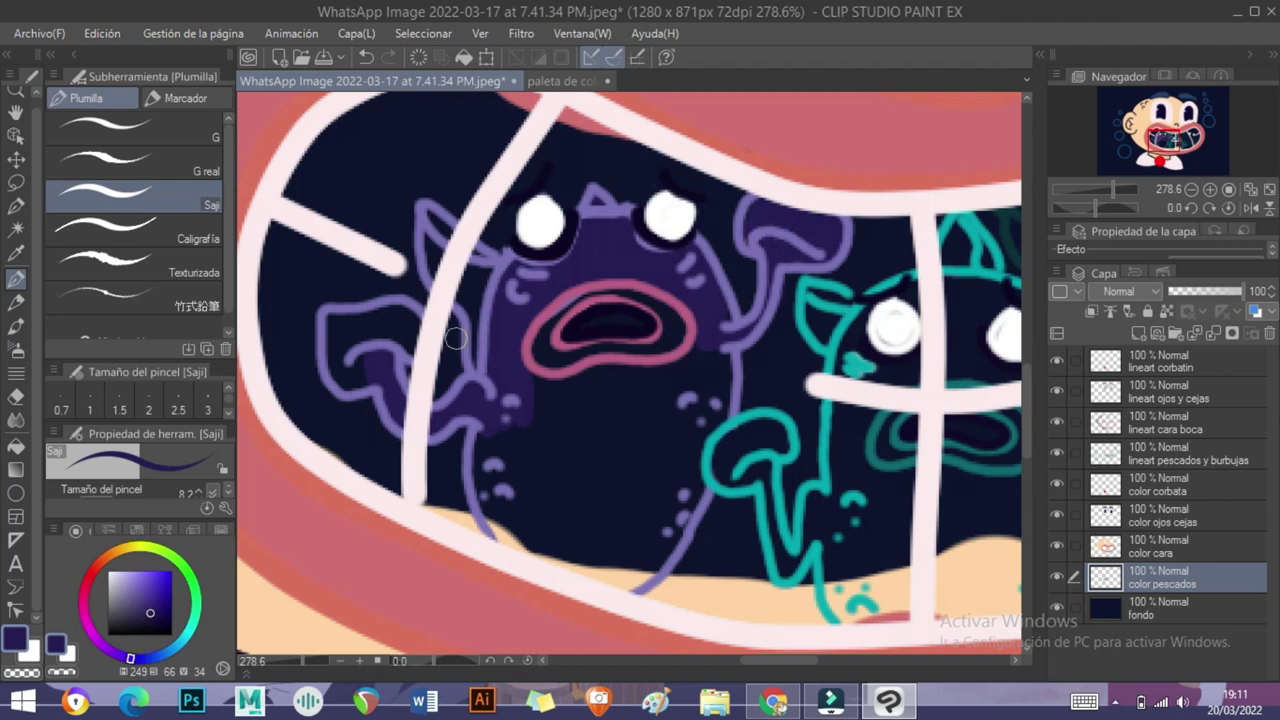
{"action": "mouse_move", "coordinate": [328, 325]}
{"action": "left_mouse_down"}
{"action": "mouse_move", "coordinate": [406, 310]}
{"action": "mouse_move", "coordinate": [413, 342]}
{"action": "mouse_move", "coordinate": [478, 325]}
{"action": "mouse_move", "coordinate": [435, 258]}
{"action": "mouse_move", "coordinate": [486, 262]}
{"action": "mouse_move", "coordinate": [430, 257]}
{"action": "mouse_move", "coordinate": [445, 242]}
{"action": "mouse_move", "coordinate": [495, 278]}
{"action": "mouse_move", "coordinate": [488, 378]}
{"action": "mouse_move", "coordinate": [571, 416]}
{"action": "mouse_move", "coordinate": [614, 365]}
{"action": "mouse_move", "coordinate": [708, 335]}
{"action": "mouse_move", "coordinate": [720, 390]}
{"action": "left_mouse_up"}
- Fill the lower body of the purple fish in dark violet
{"action": "scroll", "coordinate": [671, 423], "scroll_direction": "down", "scroll_amount": 3}
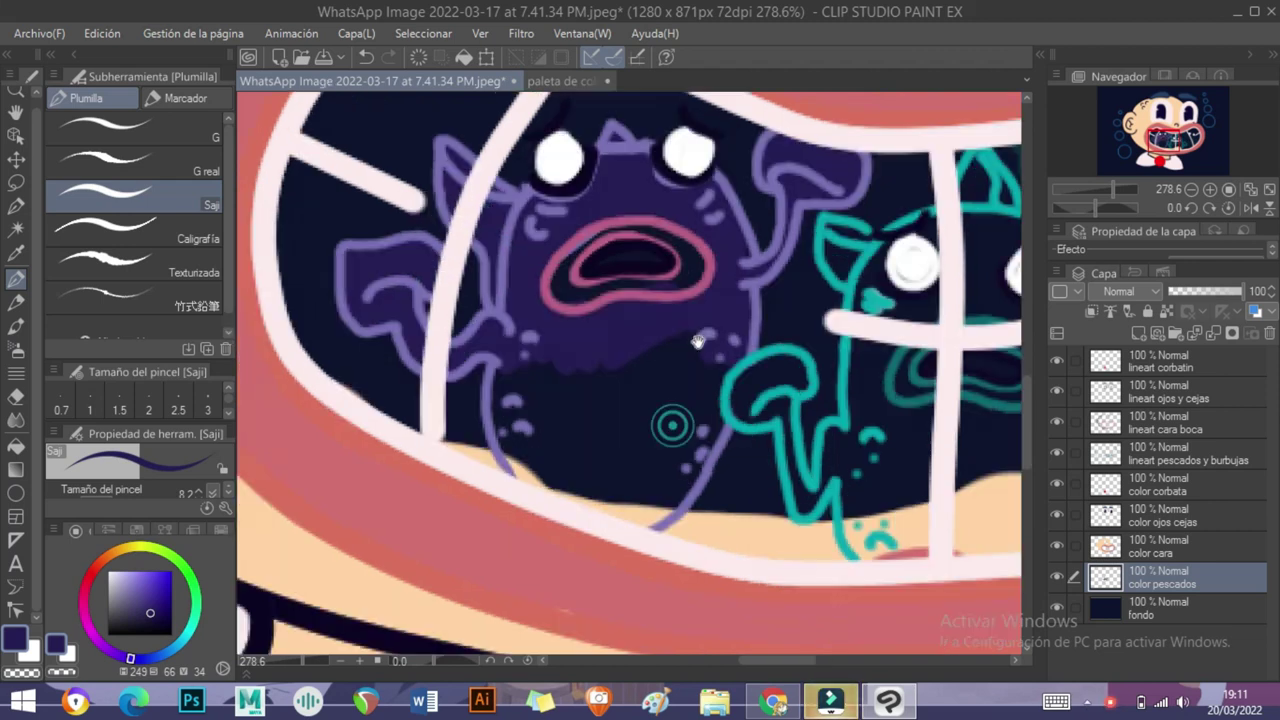
{"action": "mouse_move", "coordinate": [588, 368]}
{"action": "left_mouse_down"}
{"action": "mouse_move", "coordinate": [523, 438]}
{"action": "mouse_move", "coordinate": [657, 493]}
{"action": "mouse_move", "coordinate": [712, 390]}
{"action": "mouse_move", "coordinate": [694, 330]}
{"action": "mouse_move", "coordinate": [648, 384]}
{"action": "mouse_move", "coordinate": [593, 380]}
{"action": "mouse_move", "coordinate": [561, 418]}
{"action": "mouse_move", "coordinate": [632, 377]}
{"action": "left_mouse_up"}
{"action": "key", "text": "bracketleft"}
{"action": "key", "text": "bracketleft"}
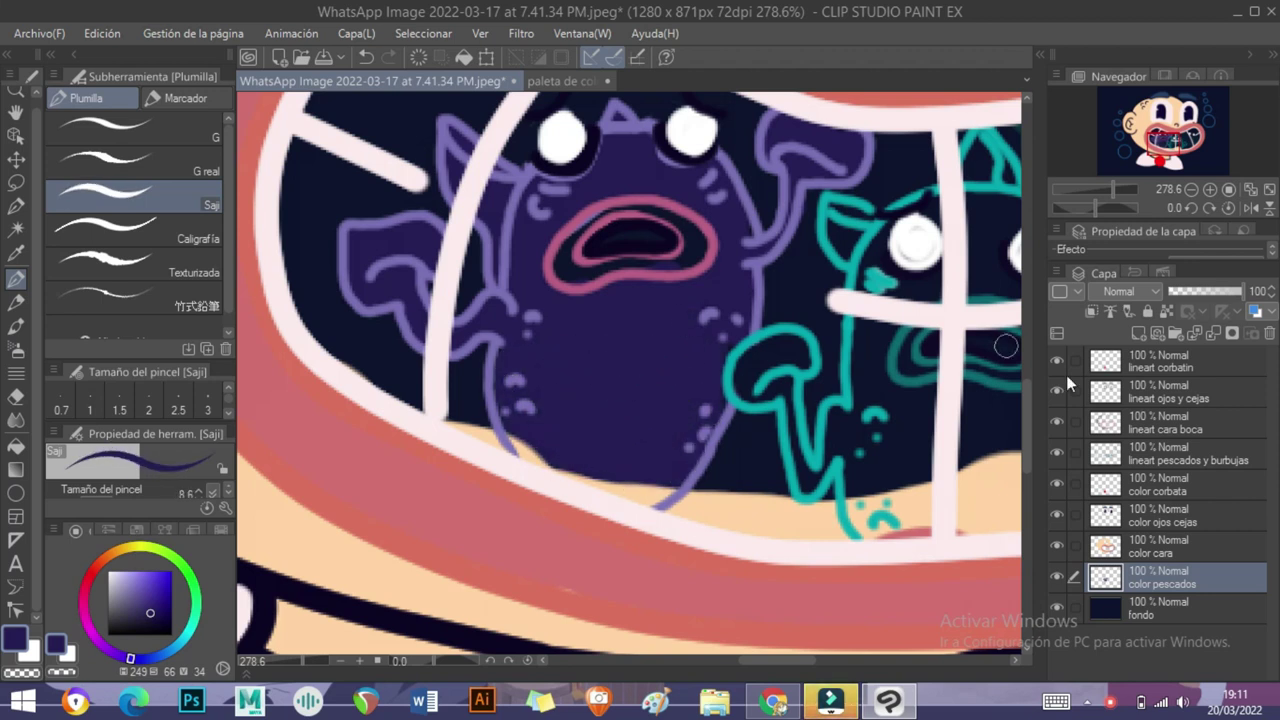
- Move the color pescados layer above color cara and finish the purple fish's bottom edge in dark violet
{"action": "left_click_drag", "start_coordinate": [1150, 528], "coordinate": [1150, 531]}
{"action": "scroll", "coordinate": [652, 498], "scroll_direction": "down", "scroll_amount": 2}
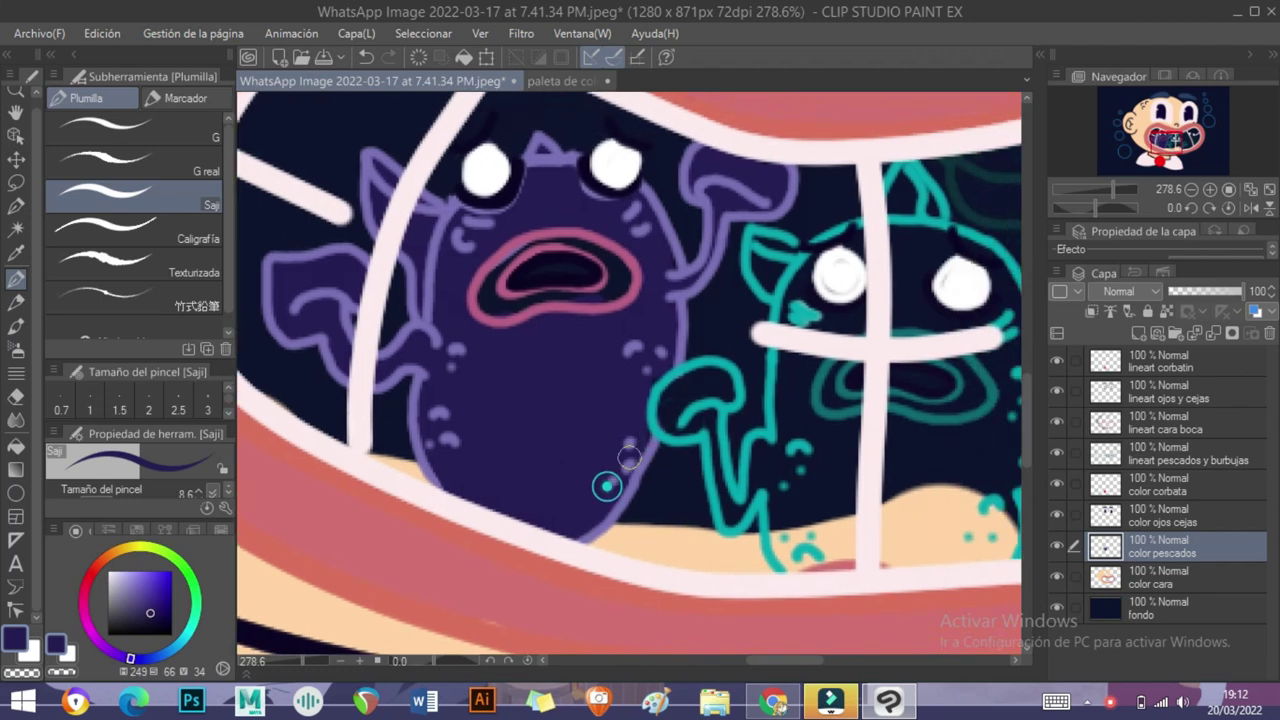
{"action": "scroll", "coordinate": [623, 394], "scroll_direction": "up", "scroll_amount": 2}
{"action": "scroll", "coordinate": [510, 216], "scroll_direction": "down", "scroll_amount": 1}
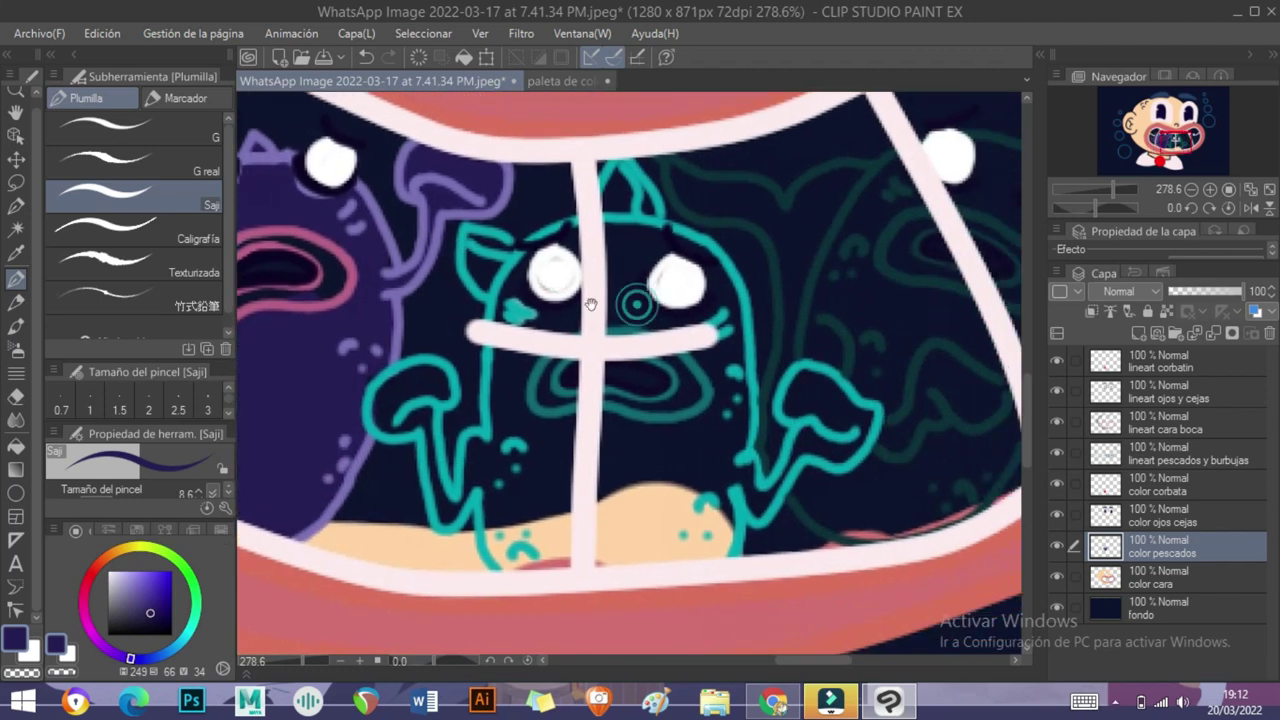
- Sample mint green from the palette image, shift it to dark teal and paint the middle fish's head and crest
{"action": "left_click", "coordinate": [565, 80]}
{"action": "left_click", "coordinate": [533, 240], "text": "alt"}
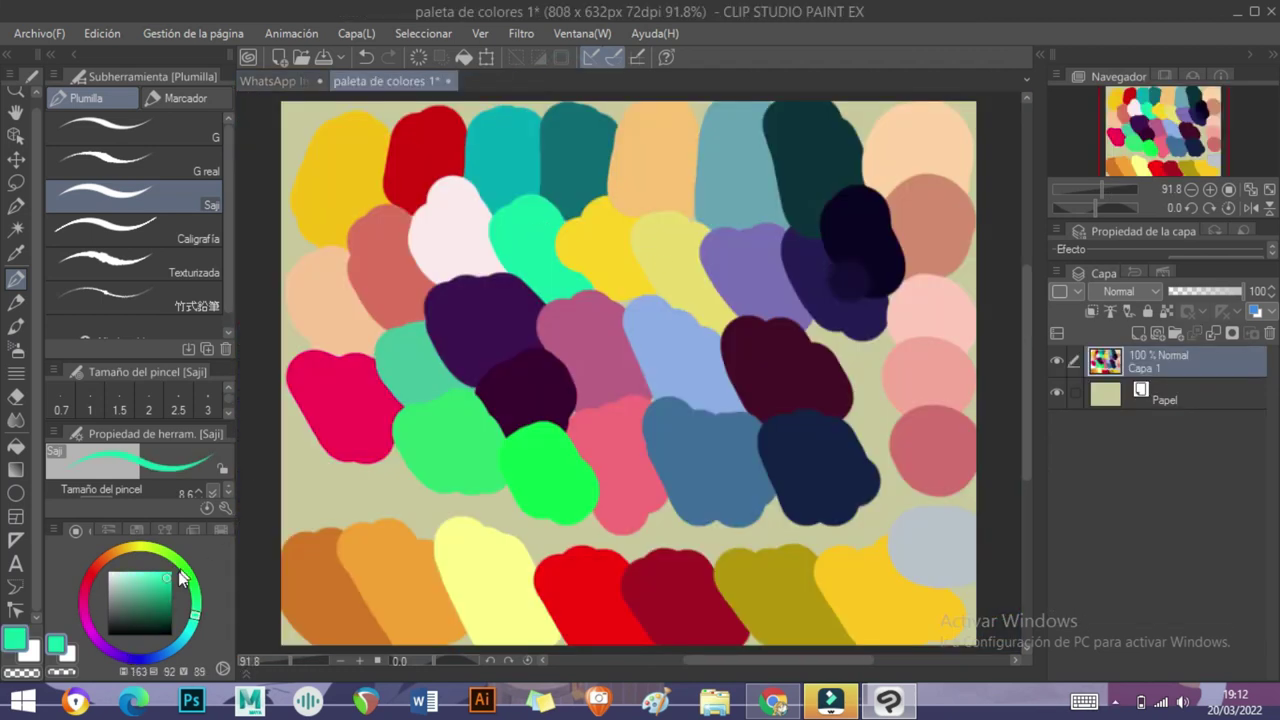
{"action": "key", "text": "ctrl+Tab"}
{"action": "left_click", "coordinate": [176, 596]}
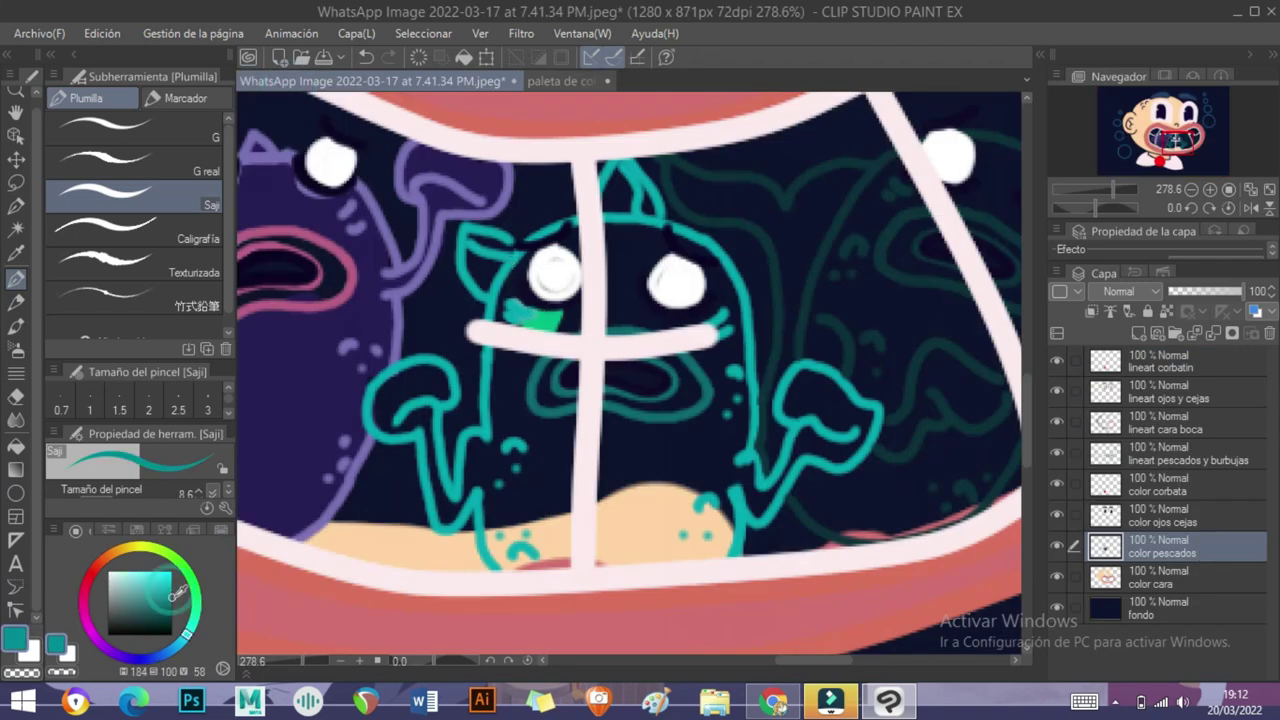
{"action": "mouse_move", "coordinate": [532, 296]}
{"action": "left_mouse_down"}
{"action": "mouse_move", "coordinate": [634, 317]}
{"action": "mouse_move", "coordinate": [605, 263]}
{"action": "mouse_move", "coordinate": [553, 254]}
{"action": "mouse_move", "coordinate": [653, 255]}
{"action": "left_mouse_up"}
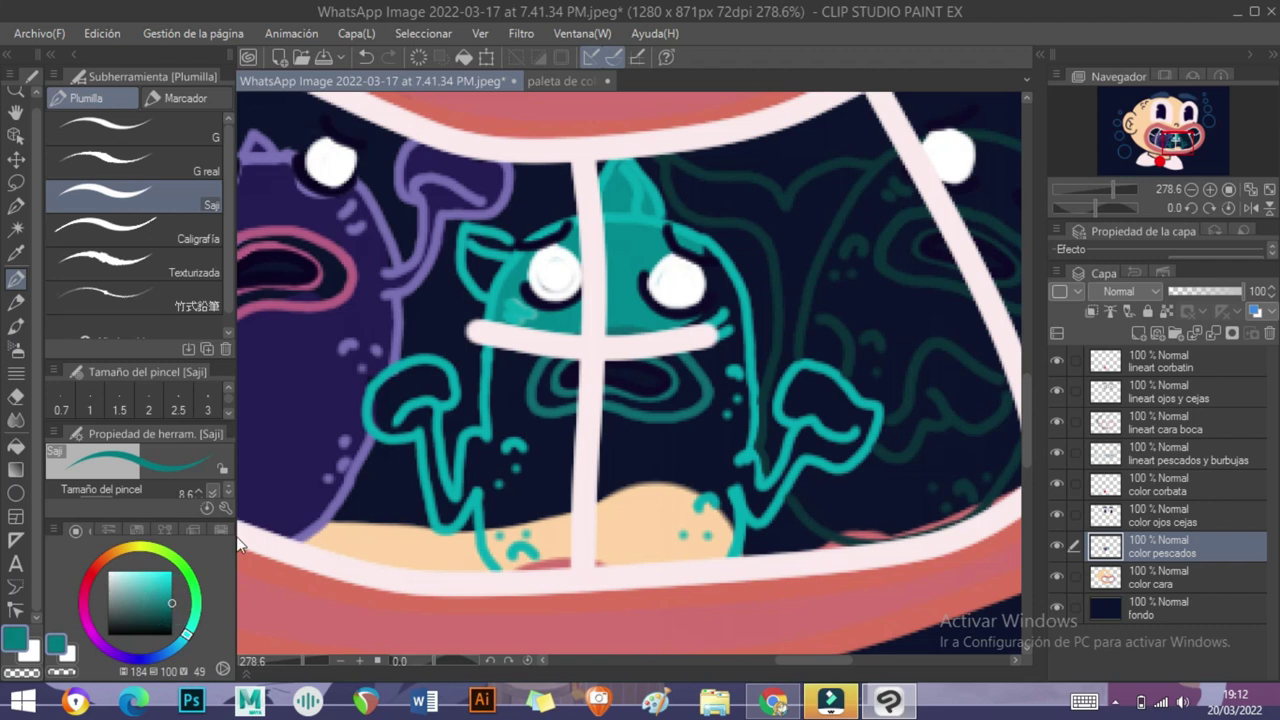
{"action": "mouse_move", "coordinate": [543, 330]}
{"action": "left_mouse_down"}
{"action": "mouse_move", "coordinate": [650, 320]}
{"action": "mouse_move", "coordinate": [591, 234]}
{"action": "mouse_move", "coordinate": [694, 252]}
{"action": "left_mouse_up"}
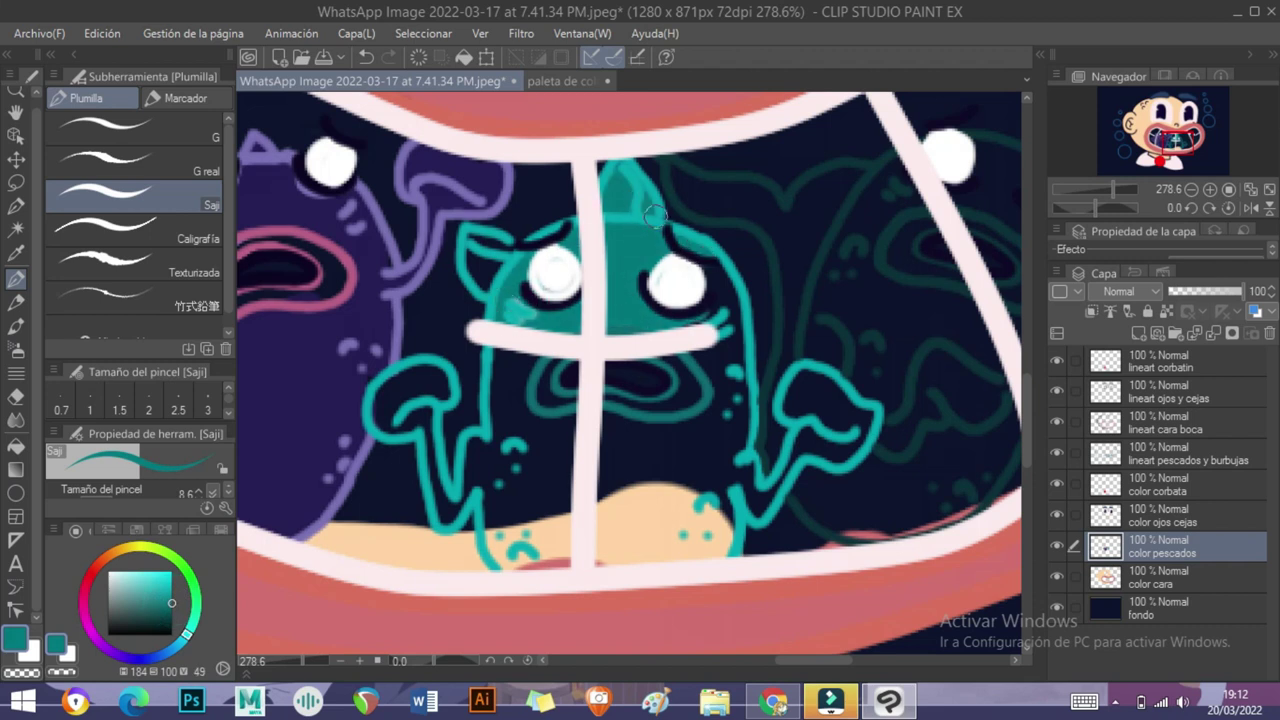
- Fill the middle fish's body, raised fins and lower edge in dark teal
{"action": "mouse_move", "coordinate": [498, 350]}
{"action": "left_mouse_down"}
{"action": "mouse_move", "coordinate": [525, 423]}
{"action": "mouse_move", "coordinate": [559, 444]}
{"action": "mouse_move", "coordinate": [542, 475]}
{"action": "mouse_move", "coordinate": [541, 410]}
{"action": "mouse_move", "coordinate": [622, 430]}
{"action": "mouse_move", "coordinate": [609, 542]}
{"action": "mouse_move", "coordinate": [637, 521]}
{"action": "mouse_move", "coordinate": [685, 559]}
{"action": "mouse_move", "coordinate": [727, 504]}
{"action": "mouse_move", "coordinate": [662, 520]}
{"action": "mouse_move", "coordinate": [690, 466]}
{"action": "mouse_move", "coordinate": [711, 260]}
{"action": "mouse_move", "coordinate": [723, 442]}
{"action": "left_mouse_up"}
{"action": "mouse_move", "coordinate": [783, 479]}
{"action": "left_mouse_down"}
{"action": "mouse_move", "coordinate": [790, 393]}
{"action": "mouse_move", "coordinate": [855, 413]}
{"action": "left_mouse_up"}
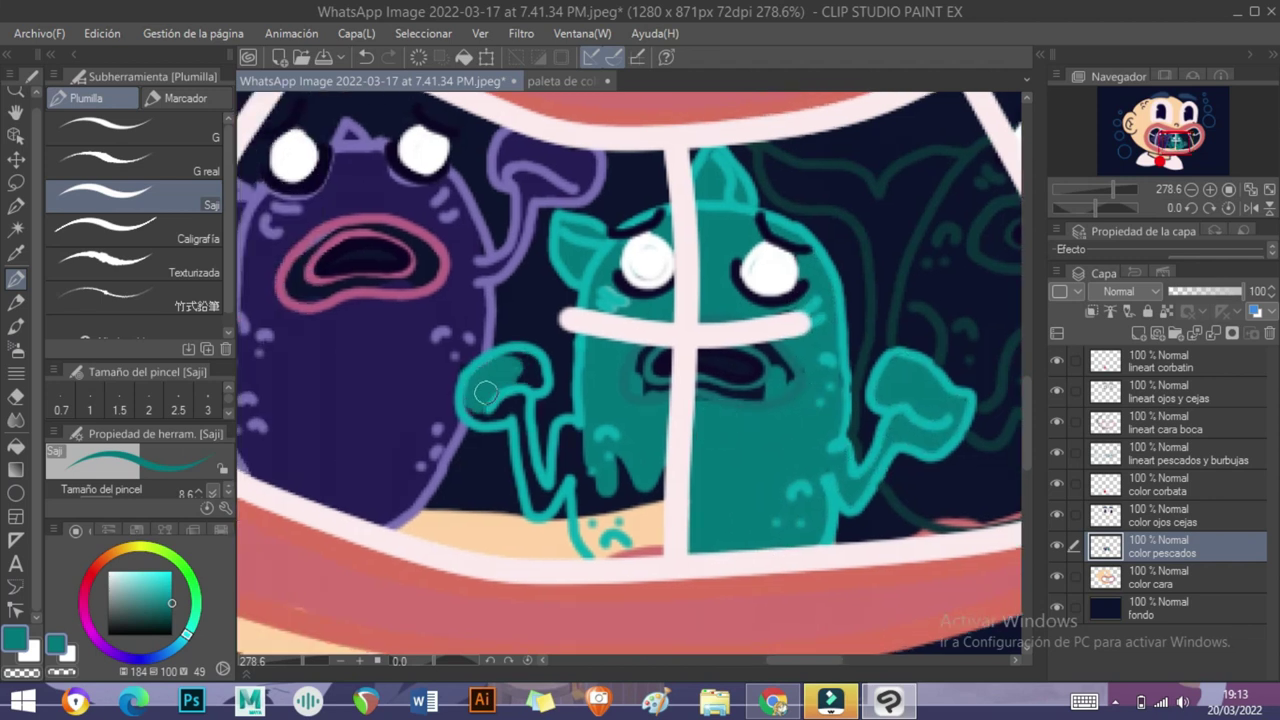
{"action": "left_click_drag", "start_coordinate": [510, 358], "coordinate": [486, 322]}
{"action": "mouse_move", "coordinate": [505, 365]}
{"action": "left_mouse_down"}
{"action": "mouse_move", "coordinate": [516, 454]}
{"action": "mouse_move", "coordinate": [558, 432]}
{"action": "left_mouse_up"}
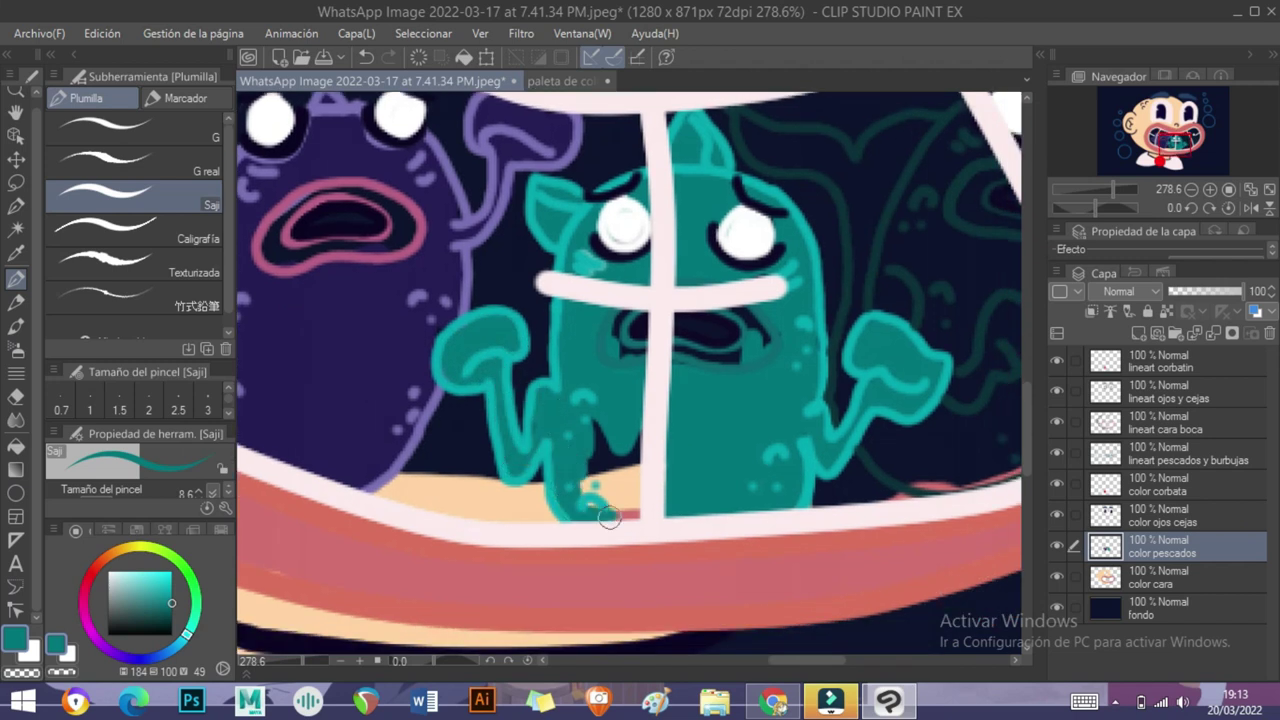
- Try painting the right fish in a darkened shade of its own outline colour
{"action": "left_click_drag", "start_coordinate": [931, 179], "coordinate": [566, 294]}
{"action": "left_click", "coordinate": [556, 293], "text": "alt"}
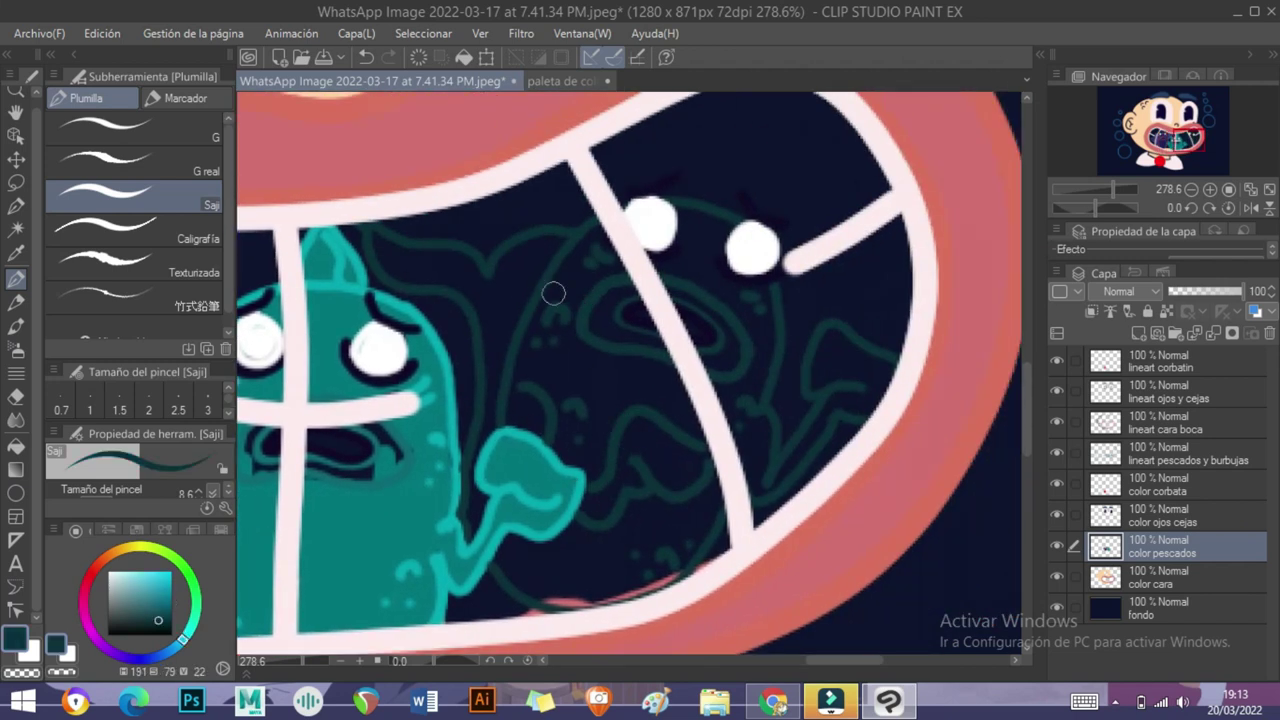
{"action": "left_click_drag", "start_coordinate": [160, 617], "coordinate": [173, 629]}
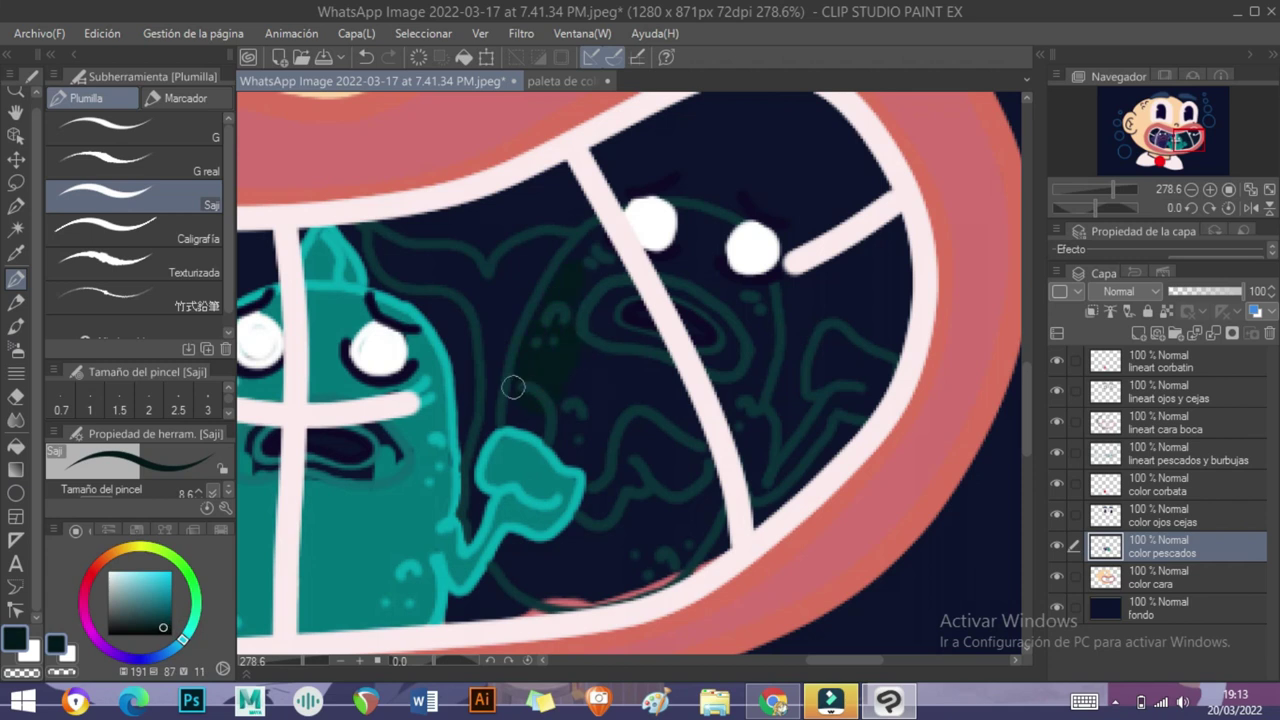
- Sample dark teal from the palette image, shift it to deep green and fill the right fish's body and fins
{"action": "key", "text": "ctrl+Tab"}
{"action": "left_click", "coordinate": [800, 157], "text": "alt"}
{"action": "left_click", "coordinate": [167, 612]}
{"action": "left_click", "coordinate": [287, 78]}
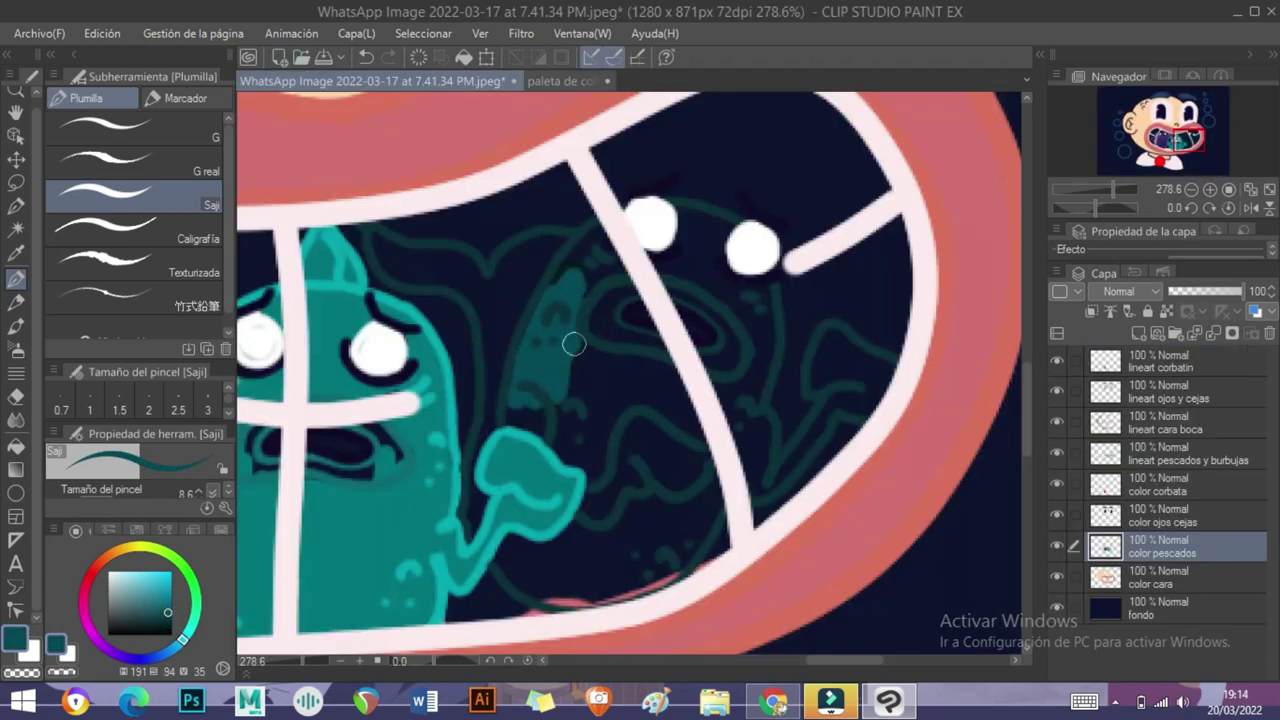
{"action": "left_click", "coordinate": [192, 628]}
{"action": "mouse_move", "coordinate": [640, 330]}
{"action": "left_mouse_down"}
{"action": "mouse_move", "coordinate": [510, 400]}
{"action": "mouse_move", "coordinate": [676, 416]}
{"action": "mouse_move", "coordinate": [650, 575]}
{"action": "mouse_move", "coordinate": [510, 568]}
{"action": "mouse_move", "coordinate": [585, 522]}
{"action": "left_mouse_up"}
{"action": "mouse_move", "coordinate": [512, 375]}
{"action": "left_mouse_down"}
{"action": "mouse_move", "coordinate": [496, 337]}
{"action": "mouse_move", "coordinate": [512, 258]}
{"action": "left_mouse_up"}
{"action": "mouse_move", "coordinate": [622, 222]}
{"action": "left_mouse_down"}
{"action": "mouse_move", "coordinate": [686, 219]}
{"action": "mouse_move", "coordinate": [768, 317]}
{"action": "left_mouse_up"}
{"action": "mouse_move", "coordinate": [735, 432]}
{"action": "left_mouse_down"}
{"action": "mouse_move", "coordinate": [778, 482]}
{"action": "mouse_move", "coordinate": [851, 408]}
{"action": "mouse_move", "coordinate": [870, 371]}
{"action": "mouse_move", "coordinate": [837, 332]}
{"action": "left_mouse_up"}
{"action": "mouse_move", "coordinate": [700, 500]}
{"action": "left_mouse_down"}
{"action": "mouse_move", "coordinate": [696, 540]}
{"action": "mouse_move", "coordinate": [635, 587]}
{"action": "mouse_move", "coordinate": [563, 572]}
{"action": "mouse_move", "coordinate": [633, 585]}
{"action": "mouse_move", "coordinate": [636, 468]}
{"action": "left_mouse_up"}
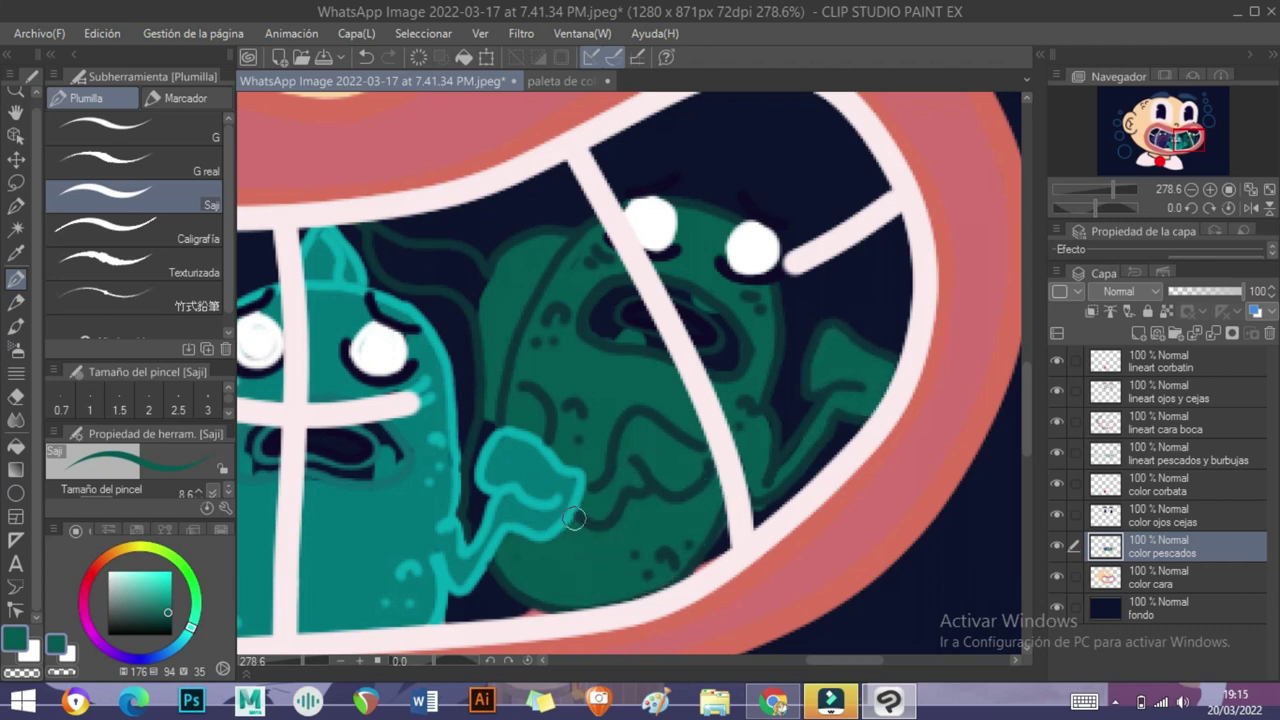
- Fill the right fish's tail in deep green, and paint the left fish's lips in a darker shade of their pink outline
{"action": "left_click_drag", "start_coordinate": [430, 256], "coordinate": [480, 283]}
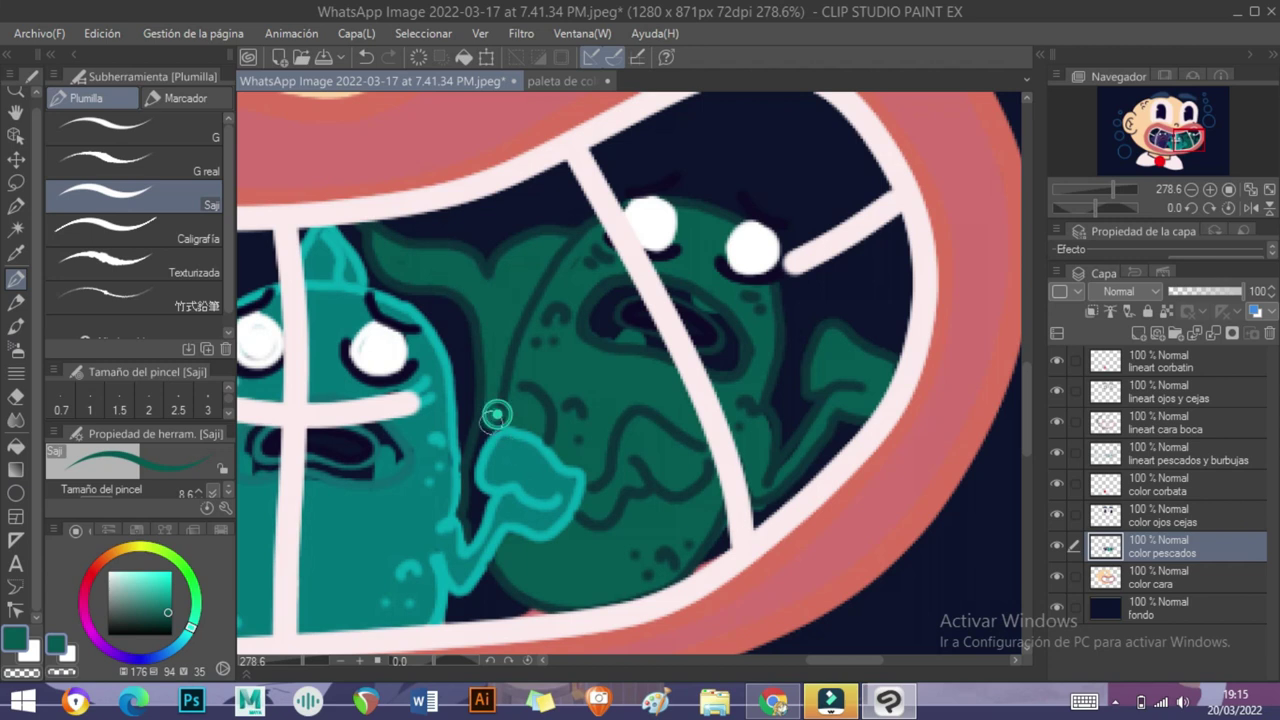
{"action": "scroll", "coordinate": [735, 363], "scroll_direction": "left", "scroll_amount": 10}
{"action": "left_click", "coordinate": [410, 316], "text": "alt"}
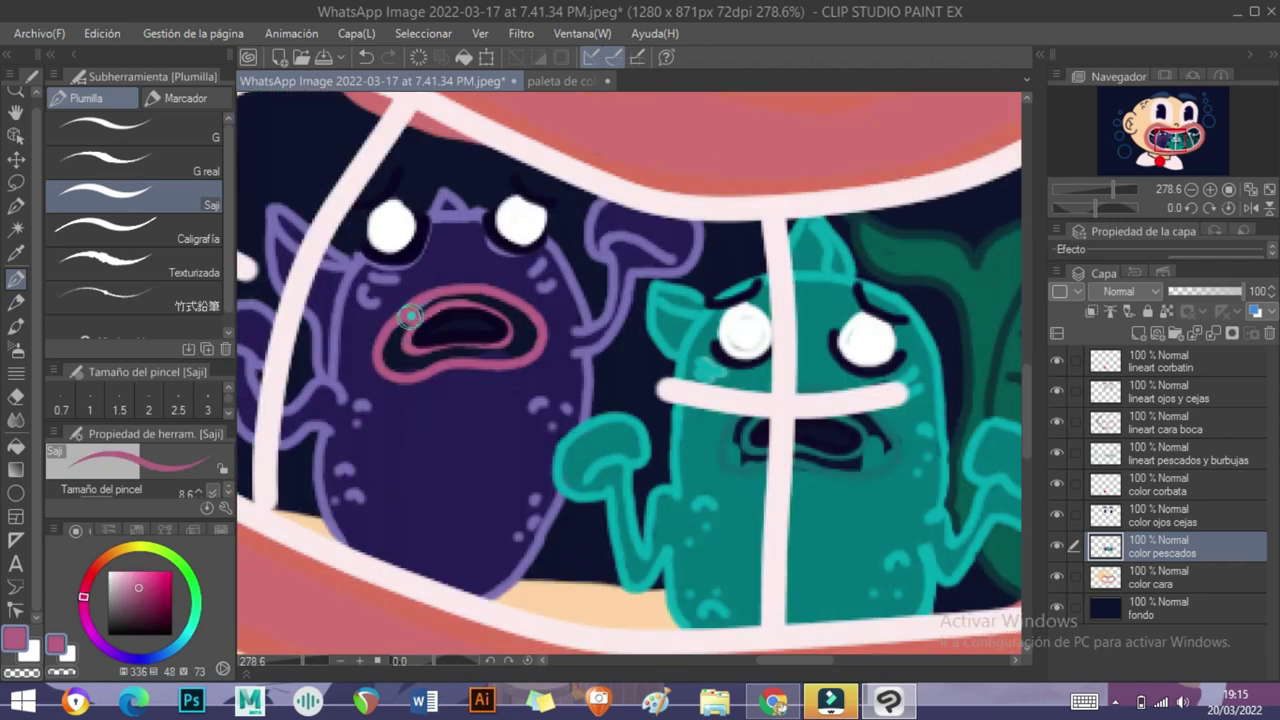
{"action": "left_click", "coordinate": [143, 591]}
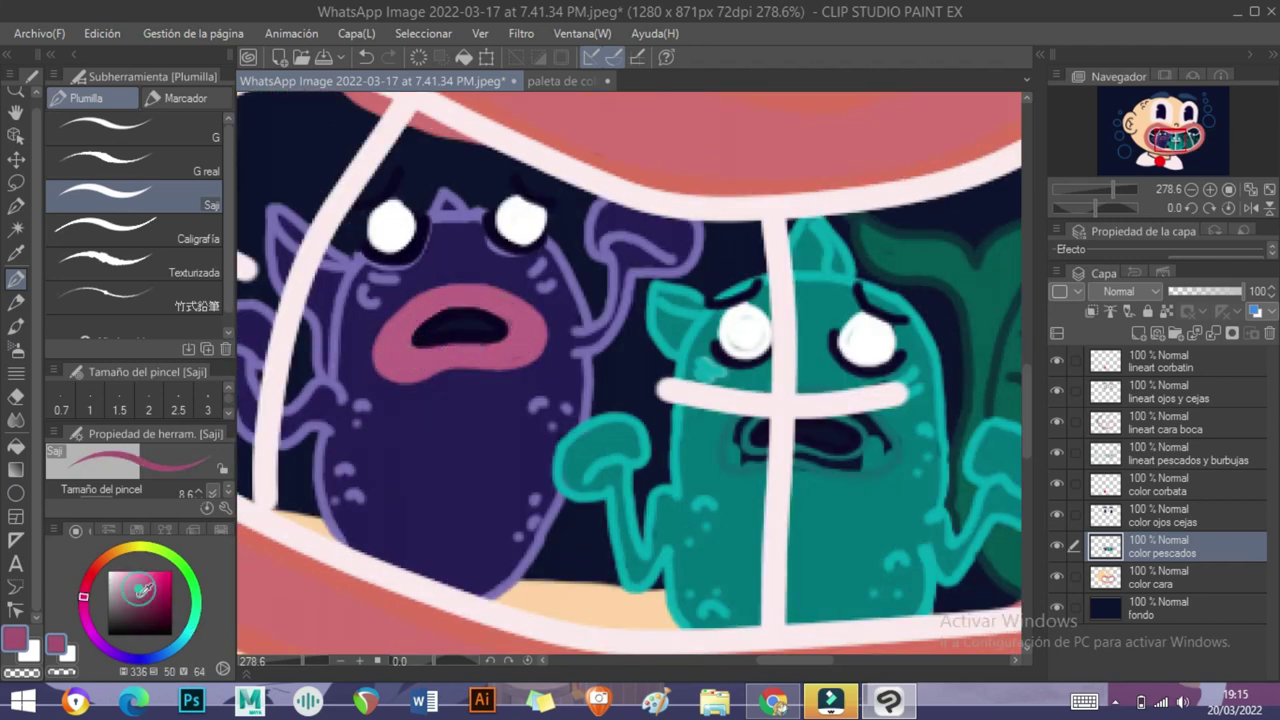
{"action": "left_click_drag", "start_coordinate": [413, 313], "coordinate": [507, 357]}
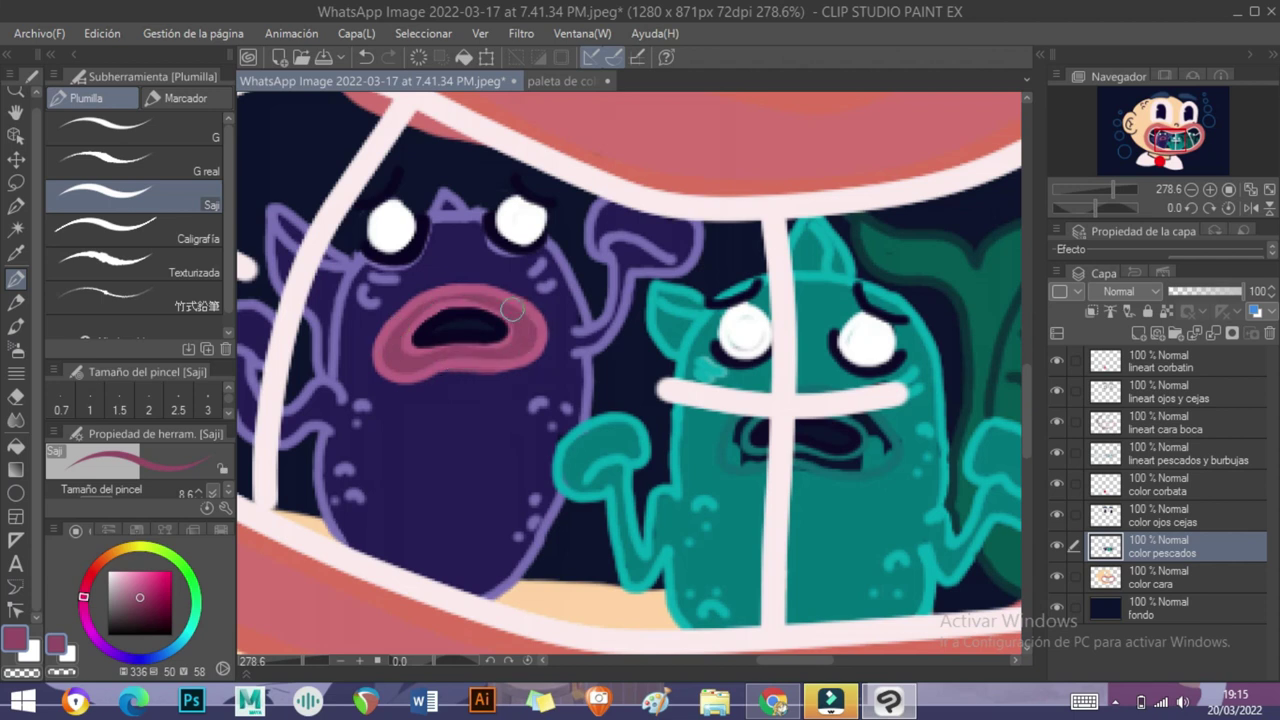
- Try colouring the middle fish's lips in dark pink, dark purple and navy blue
{"action": "scroll", "coordinate": [490, 303], "scroll_direction": "right", "scroll_amount": 5}
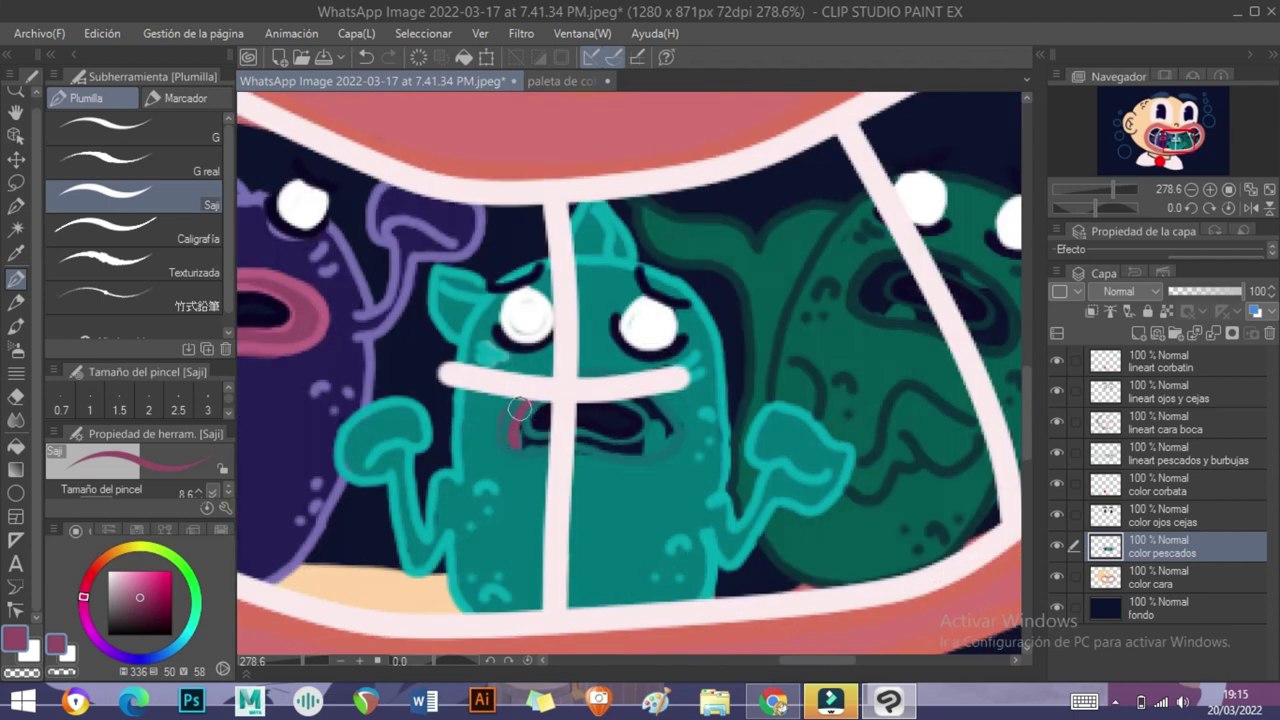
{"action": "scroll", "coordinate": [558, 402], "scroll_direction": "down", "scroll_amount": 2}
{"action": "scroll", "coordinate": [700, 340], "scroll_direction": "left", "scroll_amount": 1}
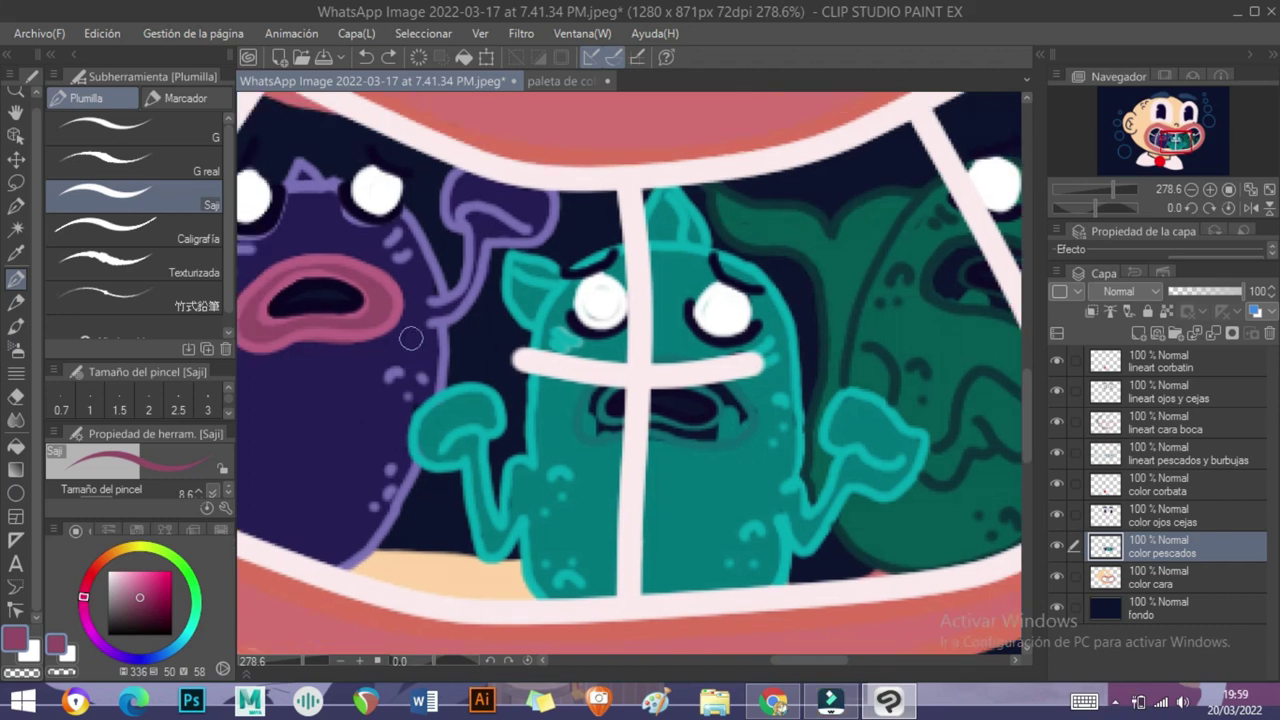
{"action": "left_click", "coordinate": [411, 340], "text": "alt"}
{"action": "scroll", "coordinate": [760, 373], "scroll_direction": "down", "scroll_amount": 1}
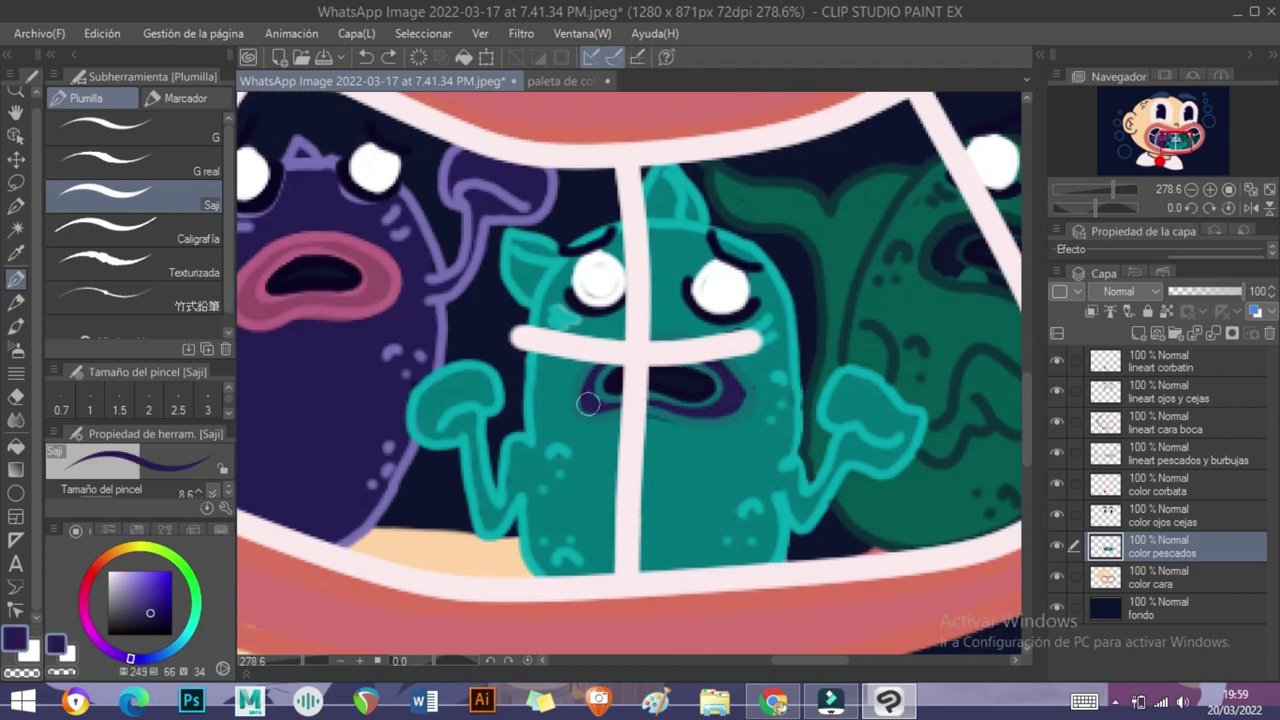
{"action": "left_click_drag", "start_coordinate": [183, 657], "coordinate": [165, 663]}
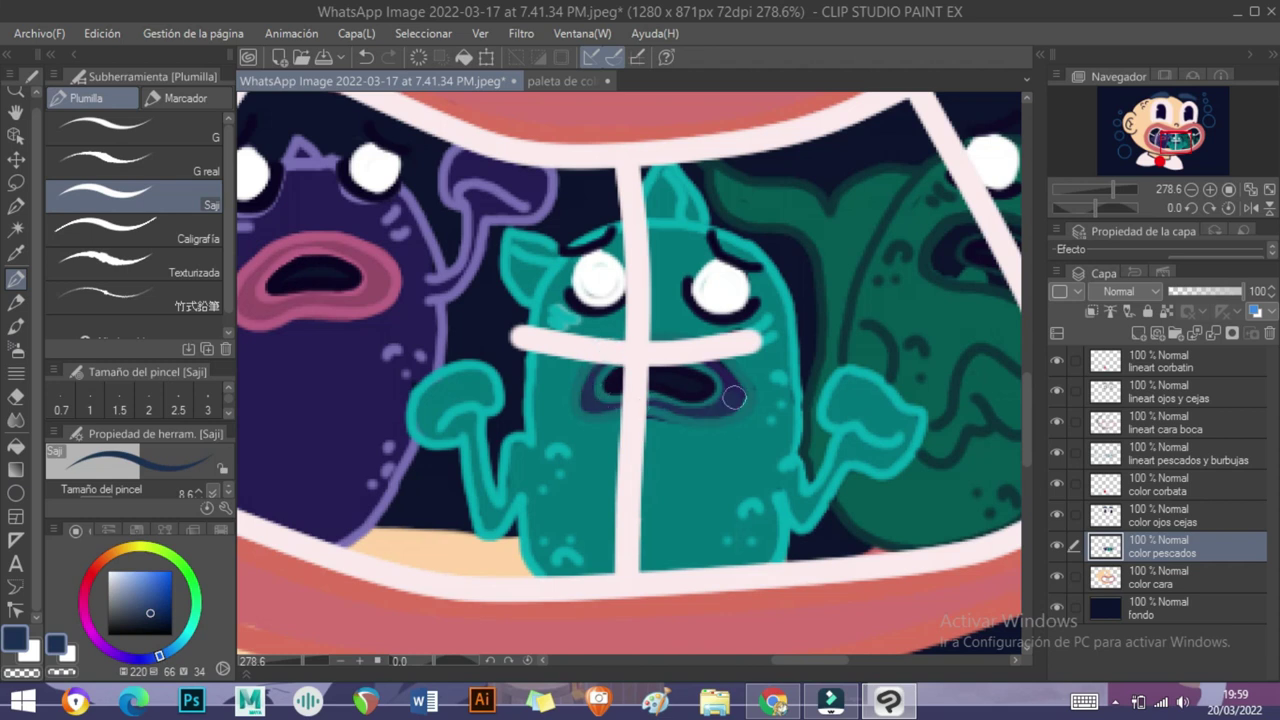
- Cover the middle fish's lips with sampled teal and repaint them in a darker teal around the mouth opening
{"action": "scroll", "coordinate": [685, 384], "scroll_direction": "right", "scroll_amount": 1}
{"action": "scroll", "coordinate": [688, 440], "scroll_direction": "up", "scroll_amount": 4}
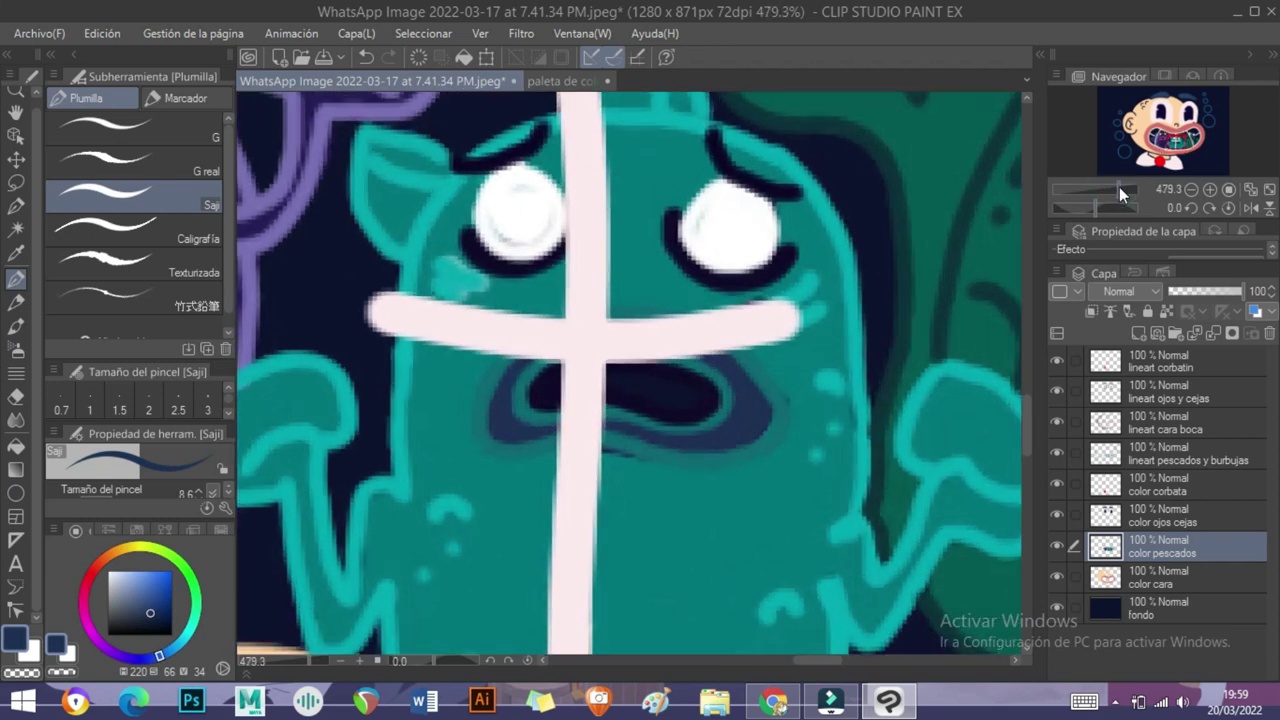
{"action": "left_click", "coordinate": [665, 480], "text": "alt"}
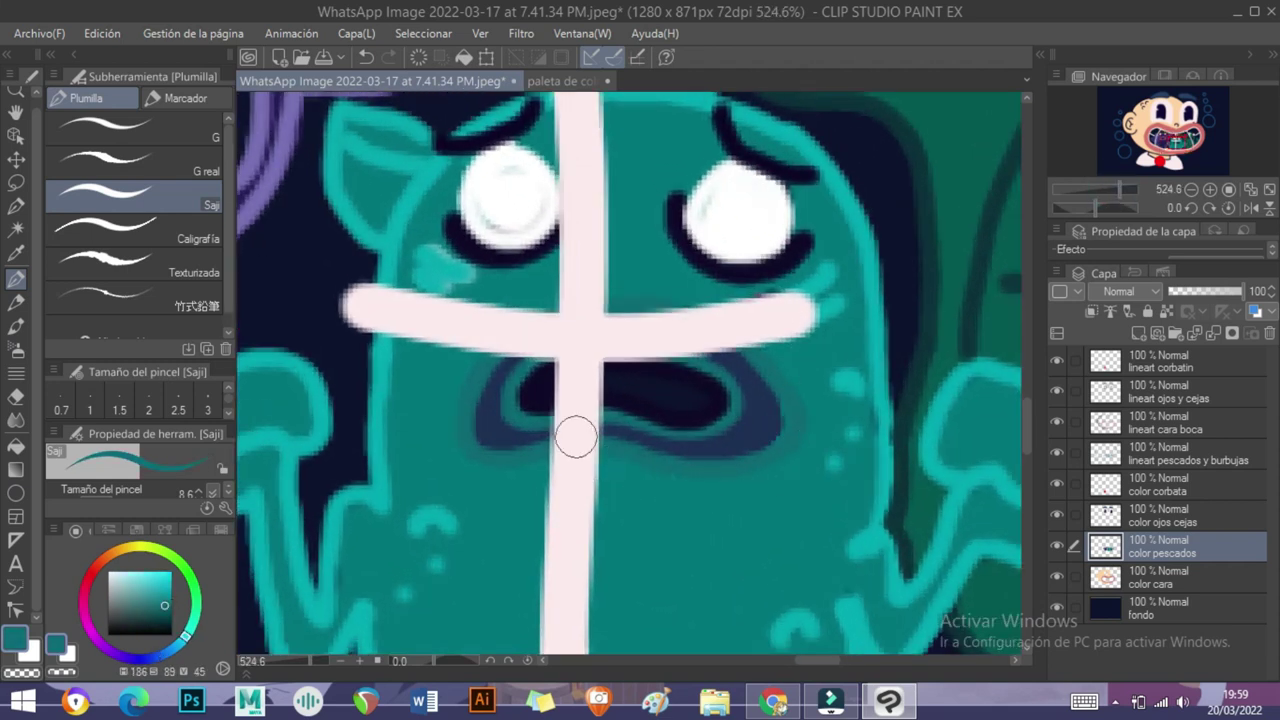
{"action": "mouse_move", "coordinate": [472, 400]}
{"action": "left_mouse_down"}
{"action": "mouse_move", "coordinate": [508, 366]}
{"action": "mouse_move", "coordinate": [643, 437]}
{"action": "mouse_move", "coordinate": [754, 384]}
{"action": "left_mouse_up"}
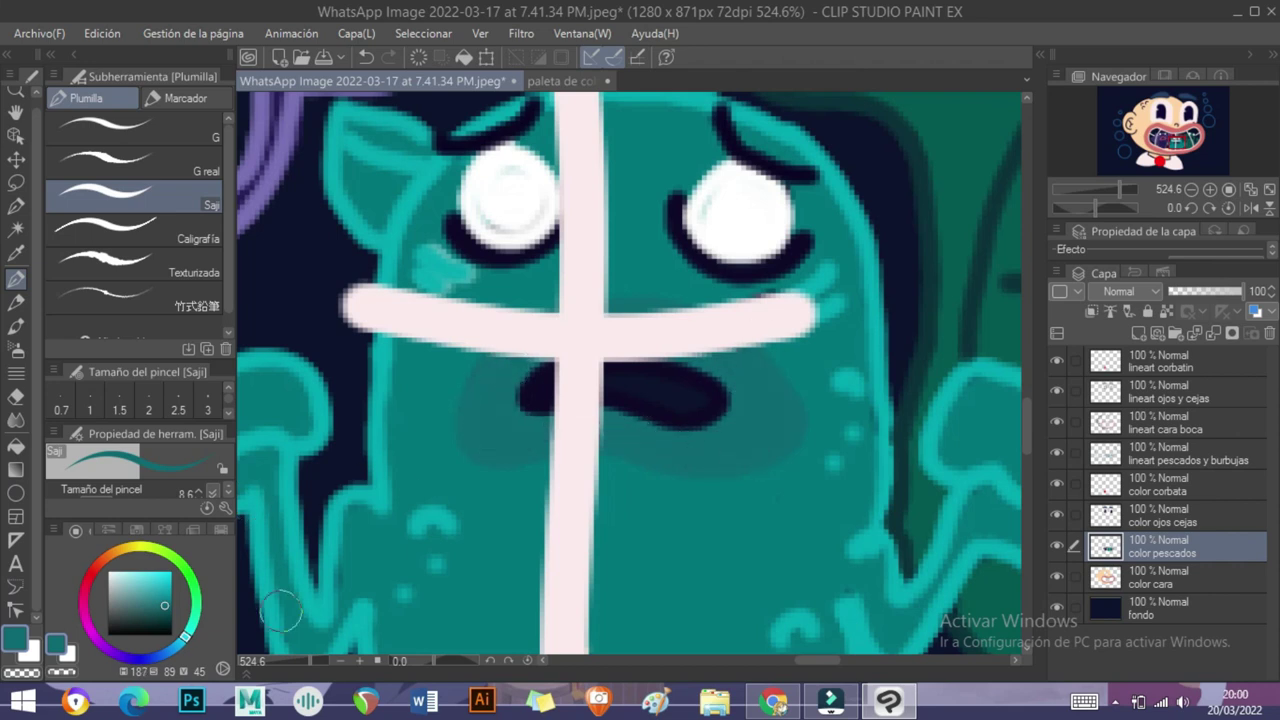
{"action": "left_click", "coordinate": [542, 372], "text": "alt"}
{"action": "mouse_move", "coordinate": [523, 443]}
{"action": "left_mouse_down"}
{"action": "mouse_move", "coordinate": [767, 436]}
{"action": "mouse_move", "coordinate": [743, 382]}
{"action": "mouse_move", "coordinate": [783, 413]}
{"action": "mouse_move", "coordinate": [642, 438]}
{"action": "mouse_move", "coordinate": [484, 396]}
{"action": "mouse_move", "coordinate": [515, 347]}
{"action": "mouse_move", "coordinate": [494, 404]}
{"action": "mouse_move", "coordinate": [514, 370]}
{"action": "mouse_move", "coordinate": [507, 438]}
{"action": "mouse_move", "coordinate": [678, 446]}
{"action": "mouse_move", "coordinate": [477, 417]}
{"action": "left_mouse_up"}
{"action": "left_click_drag", "start_coordinate": [777, 384], "coordinate": [746, 404]}
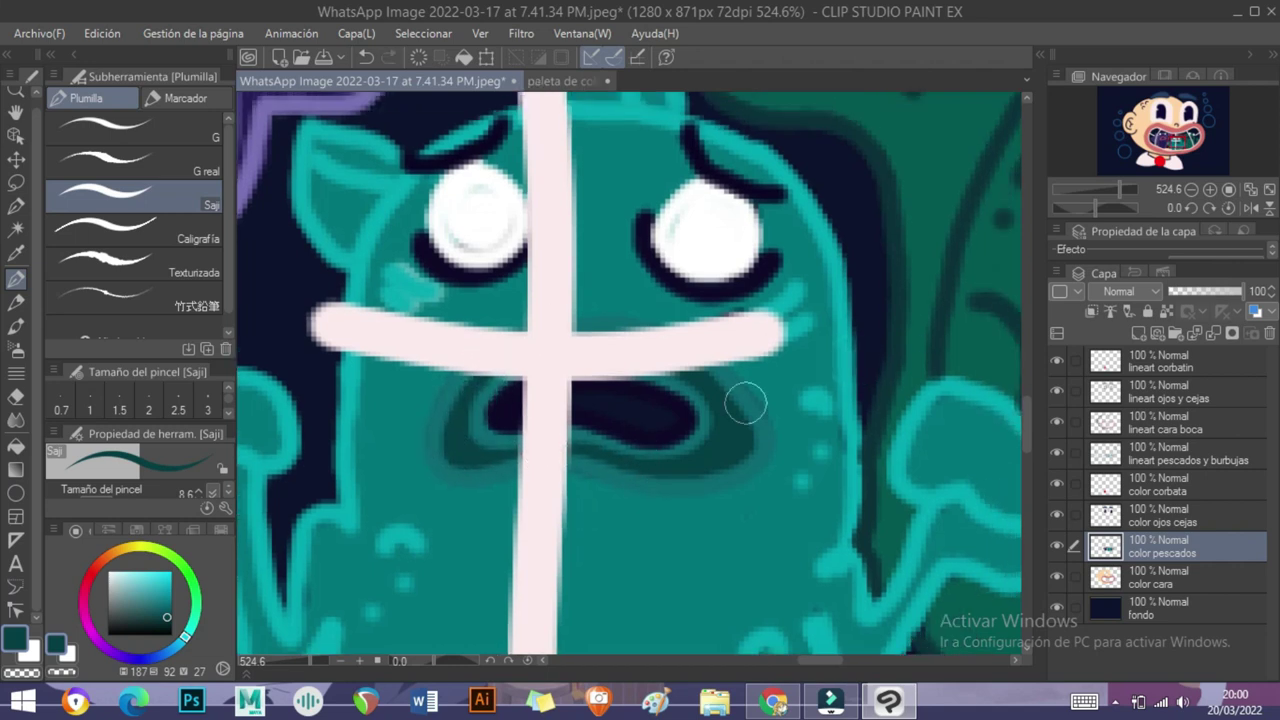
- Sample the right fish's dark outline colour, darken it to near-black teal and fill that fish's lips
{"action": "mouse_move", "coordinate": [1121, 187]}
{"action": "left_mouse_down"}
{"action": "mouse_move", "coordinate": [1108, 188]}
{"action": "mouse_move", "coordinate": [1119, 188]}
{"action": "left_mouse_up"}
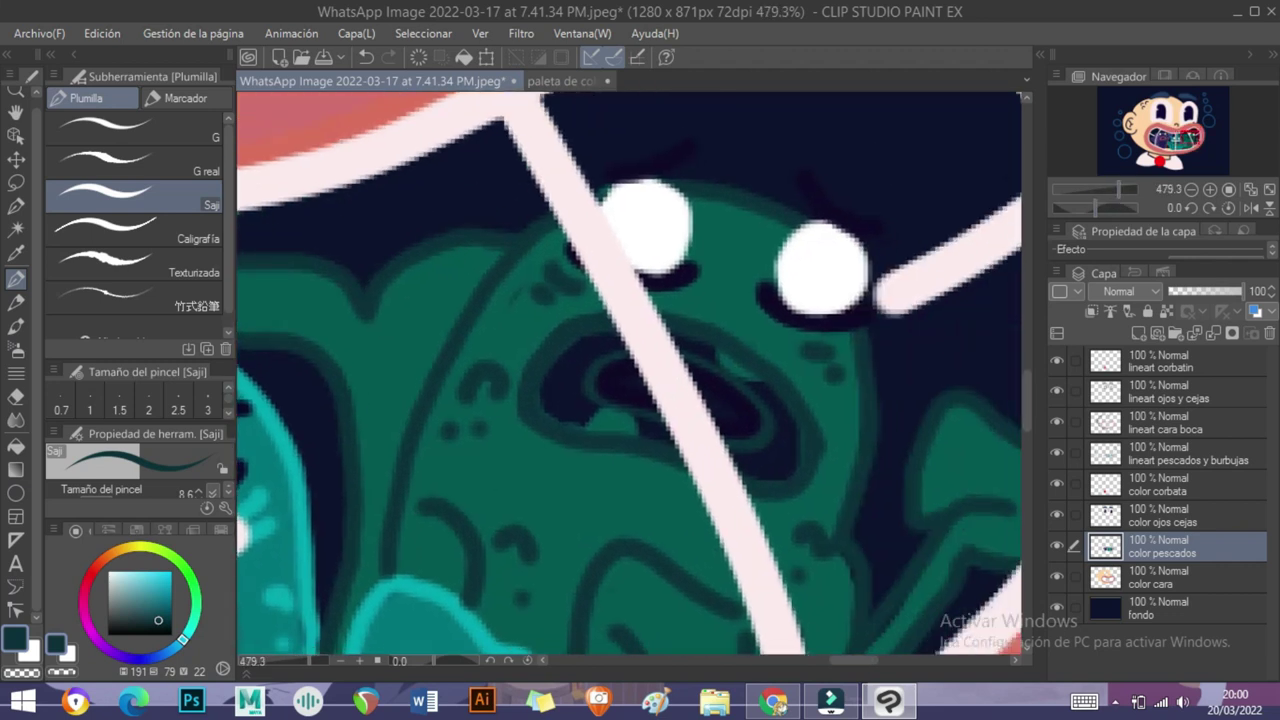
{"action": "left_click", "coordinate": [575, 341], "text": "alt"}
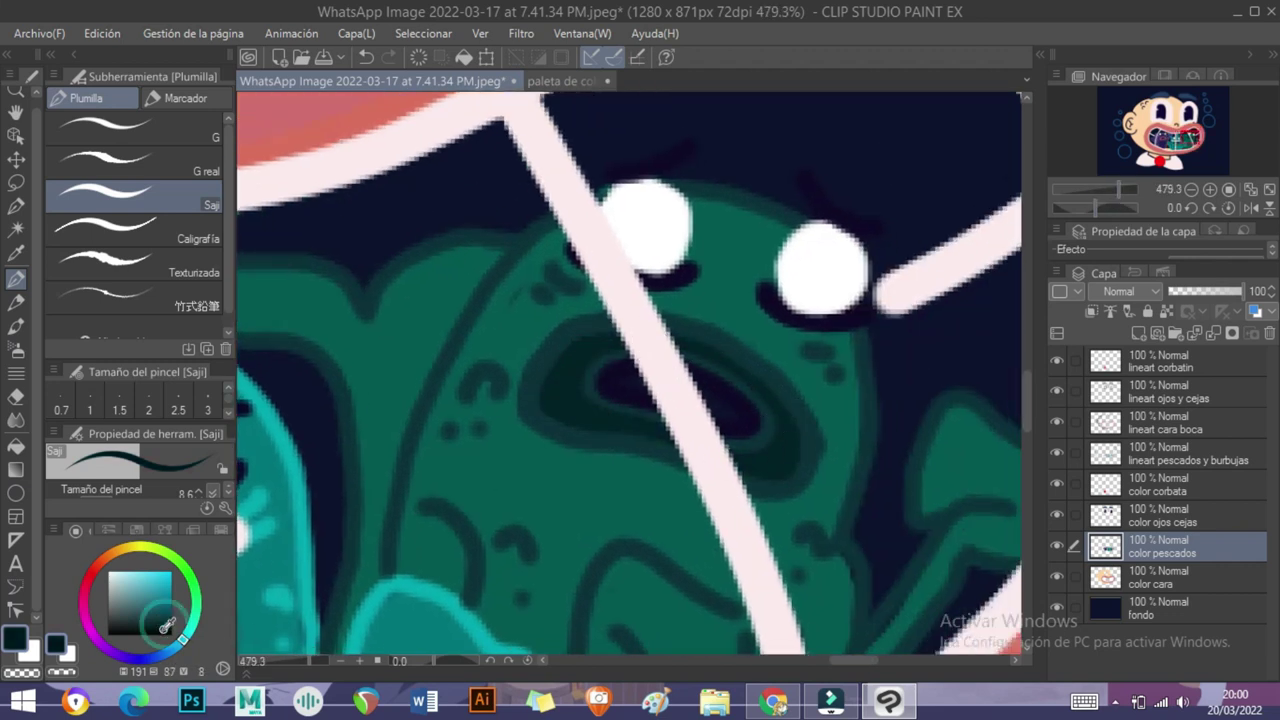
{"action": "mouse_move", "coordinate": [563, 363]}
{"action": "left_mouse_down"}
{"action": "mouse_move", "coordinate": [709, 451]}
{"action": "mouse_move", "coordinate": [571, 368]}
{"action": "mouse_move", "coordinate": [717, 363]}
{"action": "mouse_move", "coordinate": [787, 460]}
{"action": "left_mouse_up"}
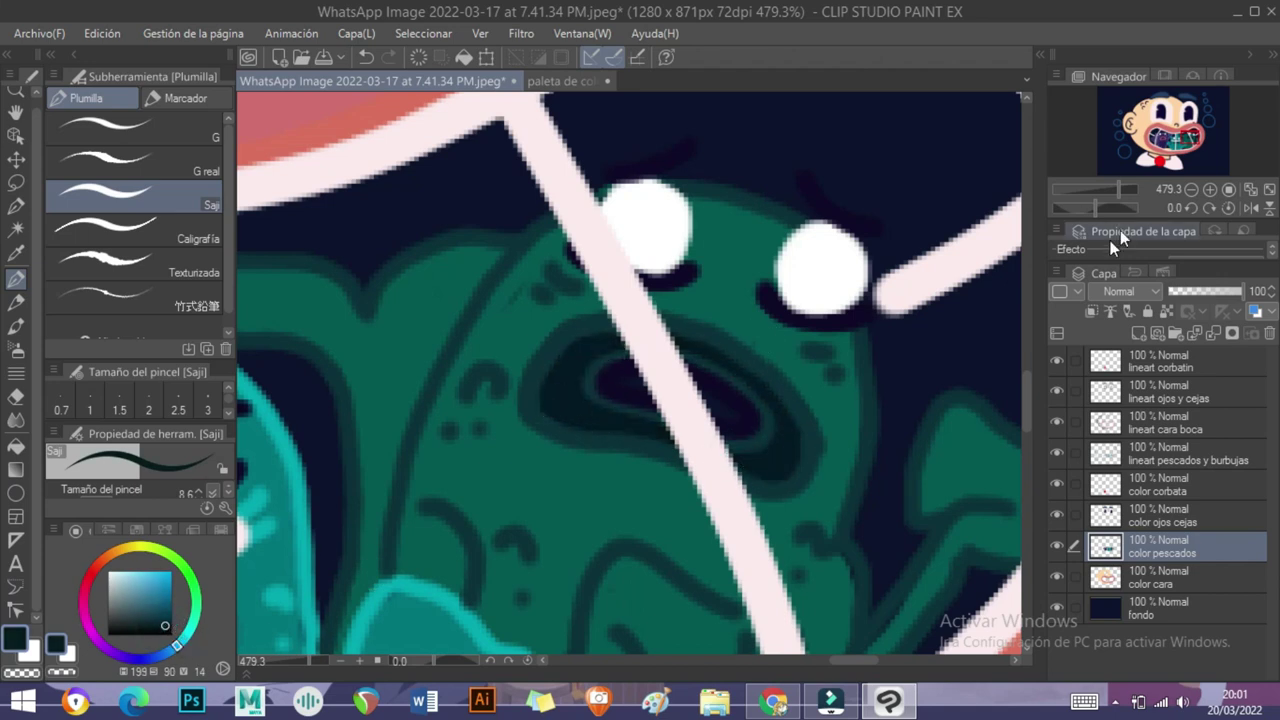
- Add a layer named clor dientes, start painting the teeth area with a palette colour, and move the layer beneath color pescados
{"action": "left_click_drag", "start_coordinate": [1127, 188], "coordinate": [1108, 188]}
{"action": "left_click_drag", "start_coordinate": [980, 371], "coordinate": [1181, 306]}
{"action": "left_click", "coordinate": [1138, 333]}
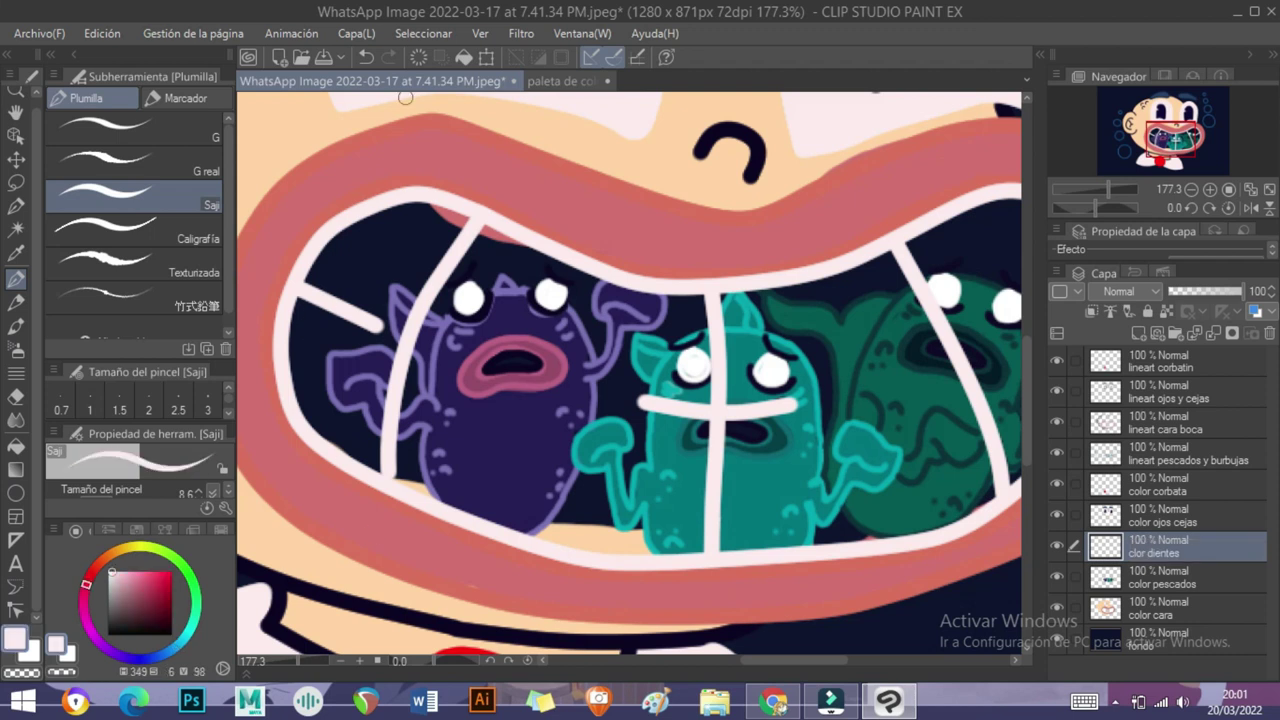
{"action": "key", "text": "ctrl+Tab"}
{"action": "left_click", "coordinate": [329, 200], "text": "alt"}
{"action": "key", "text": "ctrl+Tab"}
{"action": "mouse_move", "coordinate": [562, 228]}
{"action": "left_mouse_down"}
{"action": "mouse_move", "coordinate": [505, 290]}
{"action": "mouse_move", "coordinate": [543, 229]}
{"action": "mouse_move", "coordinate": [632, 212]}
{"action": "left_mouse_up"}
{"action": "left_click_drag", "start_coordinate": [1158, 545], "coordinate": [1180, 580]}
- Fill the whole mouth interior behind the fish in pale yellow
{"action": "mouse_move", "coordinate": [585, 285]}
{"action": "left_mouse_down"}
{"action": "mouse_move", "coordinate": [486, 349]}
{"action": "mouse_move", "coordinate": [588, 459]}
{"action": "mouse_move", "coordinate": [640, 275]}
{"action": "mouse_move", "coordinate": [730, 255]}
{"action": "mouse_move", "coordinate": [810, 420]}
{"action": "mouse_move", "coordinate": [767, 508]}
{"action": "mouse_move", "coordinate": [618, 487]}
{"action": "mouse_move", "coordinate": [807, 305]}
{"action": "mouse_move", "coordinate": [920, 510]}
{"action": "left_mouse_up"}
{"action": "mouse_move", "coordinate": [1005, 262]}
{"action": "left_mouse_down"}
{"action": "mouse_move", "coordinate": [778, 326]}
{"action": "mouse_move", "coordinate": [620, 325]}
{"action": "mouse_move", "coordinate": [840, 245]}
{"action": "mouse_move", "coordinate": [890, 450]}
{"action": "mouse_move", "coordinate": [858, 243]}
{"action": "left_mouse_up"}
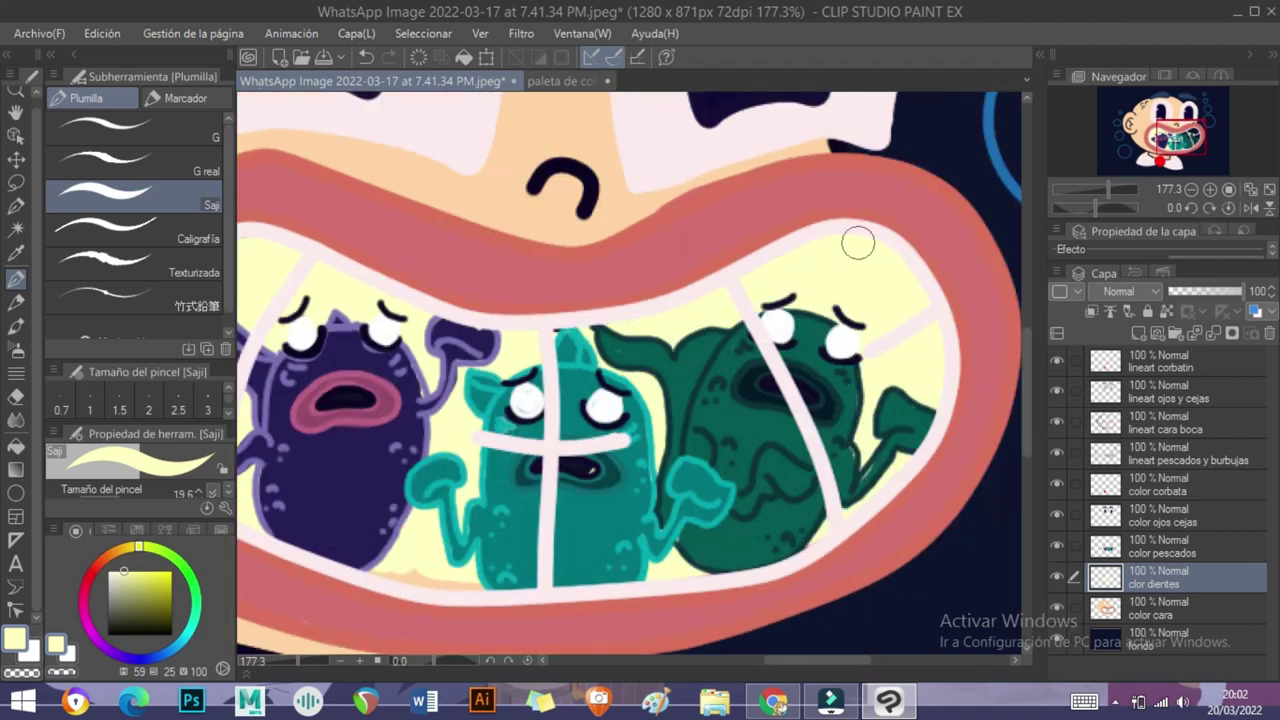
{"action": "left_click", "coordinate": [1097, 187]}
{"action": "left_click", "coordinate": [1102, 187]}
- Pick a near-black violet using the palette image and fill the mouth interior behind the fish
{"action": "left_click_drag", "start_coordinate": [137, 572], "coordinate": [163, 626]}
{"action": "left_click", "coordinate": [565, 81]}
{"action": "left_click", "coordinate": [270, 81]}
{"action": "mouse_move", "coordinate": [430, 345]}
{"action": "left_mouse_down"}
{"action": "mouse_move", "coordinate": [470, 305]}
{"action": "mouse_move", "coordinate": [600, 400]}
{"action": "mouse_move", "coordinate": [615, 493]}
{"action": "left_mouse_up"}
{"action": "mouse_move", "coordinate": [455, 355]}
{"action": "left_mouse_down"}
{"action": "mouse_move", "coordinate": [550, 480]}
{"action": "mouse_move", "coordinate": [820, 480]}
{"action": "mouse_move", "coordinate": [900, 320]}
{"action": "mouse_move", "coordinate": [505, 330]}
{"action": "mouse_move", "coordinate": [760, 380]}
{"action": "mouse_move", "coordinate": [886, 286]}
{"action": "mouse_move", "coordinate": [912, 395]}
{"action": "left_mouse_up"}
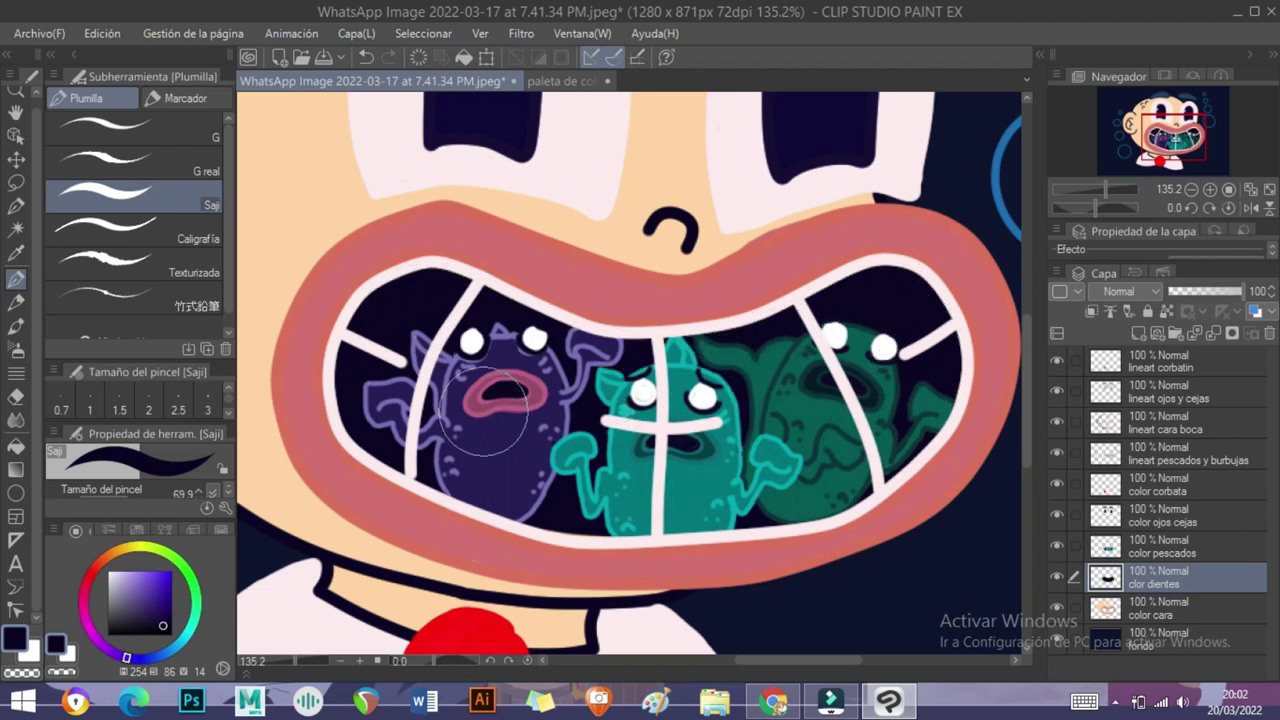
- On the color pescados layer, sample the bubble outline, brighten it to a lighter blue and fill the bubbles right of the face
{"action": "left_click_drag", "start_coordinate": [1105, 188], "coordinate": [1110, 188]}
{"action": "left_click", "coordinate": [1160, 547]}
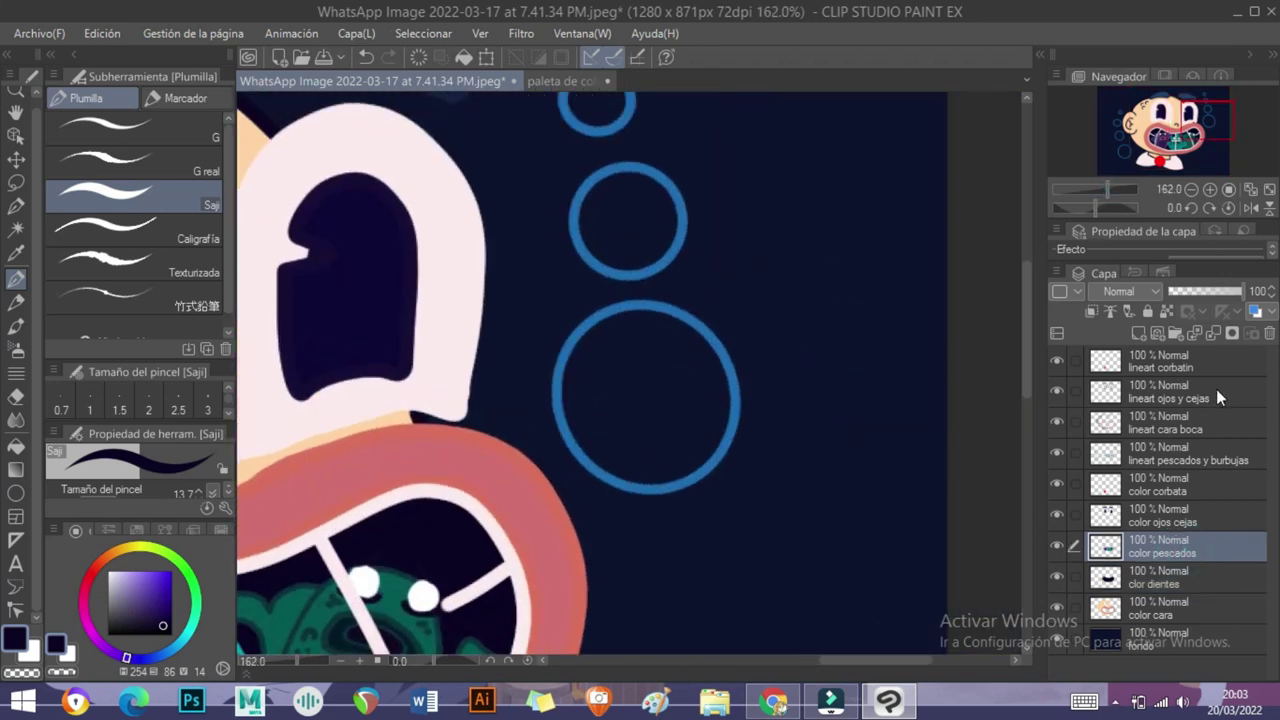
{"action": "left_click", "coordinate": [551, 423], "text": "alt"}
{"action": "mouse_move", "coordinate": [650, 390]}
{"action": "left_mouse_down"}
{"action": "mouse_move", "coordinate": [603, 375]}
{"action": "mouse_move", "coordinate": [629, 380]}
{"action": "mouse_move", "coordinate": [645, 360]}
{"action": "left_mouse_up"}
{"action": "left_click_drag", "start_coordinate": [640, 300], "coordinate": [640, 400]}
{"action": "left_click_drag", "start_coordinate": [620, 340], "coordinate": [655, 300]}
{"action": "left_click_drag", "start_coordinate": [620, 280], "coordinate": [650, 320]}
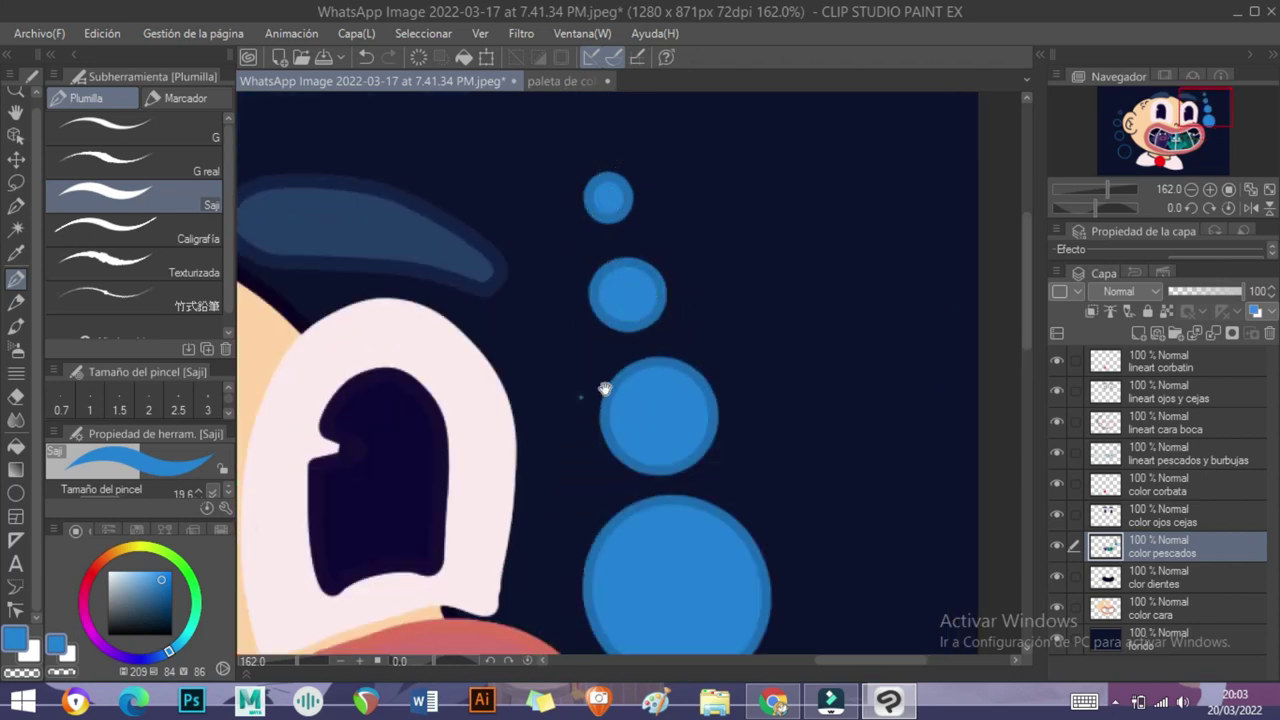
- Fill the column of bubbles beside the ear and jaw with the same bright blue
{"action": "left_click_drag", "start_coordinate": [605, 389], "coordinate": [711, 420]}
{"action": "left_click_drag", "start_coordinate": [400, 330], "coordinate": [900, 360]}
{"action": "mouse_move", "coordinate": [540, 450]}
{"action": "left_mouse_down"}
{"action": "mouse_move", "coordinate": [525, 365]}
{"action": "mouse_move", "coordinate": [517, 445]}
{"action": "mouse_move", "coordinate": [502, 188]}
{"action": "left_mouse_up"}
{"action": "left_click_drag", "start_coordinate": [500, 335], "coordinate": [463, 360]}
{"action": "mouse_move", "coordinate": [459, 369]}
{"action": "left_mouse_down"}
{"action": "mouse_move", "coordinate": [537, 364]}
{"action": "mouse_move", "coordinate": [494, 341]}
{"action": "mouse_move", "coordinate": [486, 394]}
{"action": "left_mouse_up"}
{"action": "scroll", "coordinate": [523, 443], "scroll_direction": "down", "scroll_amount": 2}
{"action": "mouse_move", "coordinate": [523, 443]}
{"action": "left_mouse_down"}
{"action": "mouse_move", "coordinate": [513, 501]}
{"action": "mouse_move", "coordinate": [582, 493]}
{"action": "mouse_move", "coordinate": [551, 424]}
{"action": "mouse_move", "coordinate": [519, 434]}
{"action": "mouse_move", "coordinate": [533, 518]}
{"action": "mouse_move", "coordinate": [567, 480]}
{"action": "left_mouse_up"}
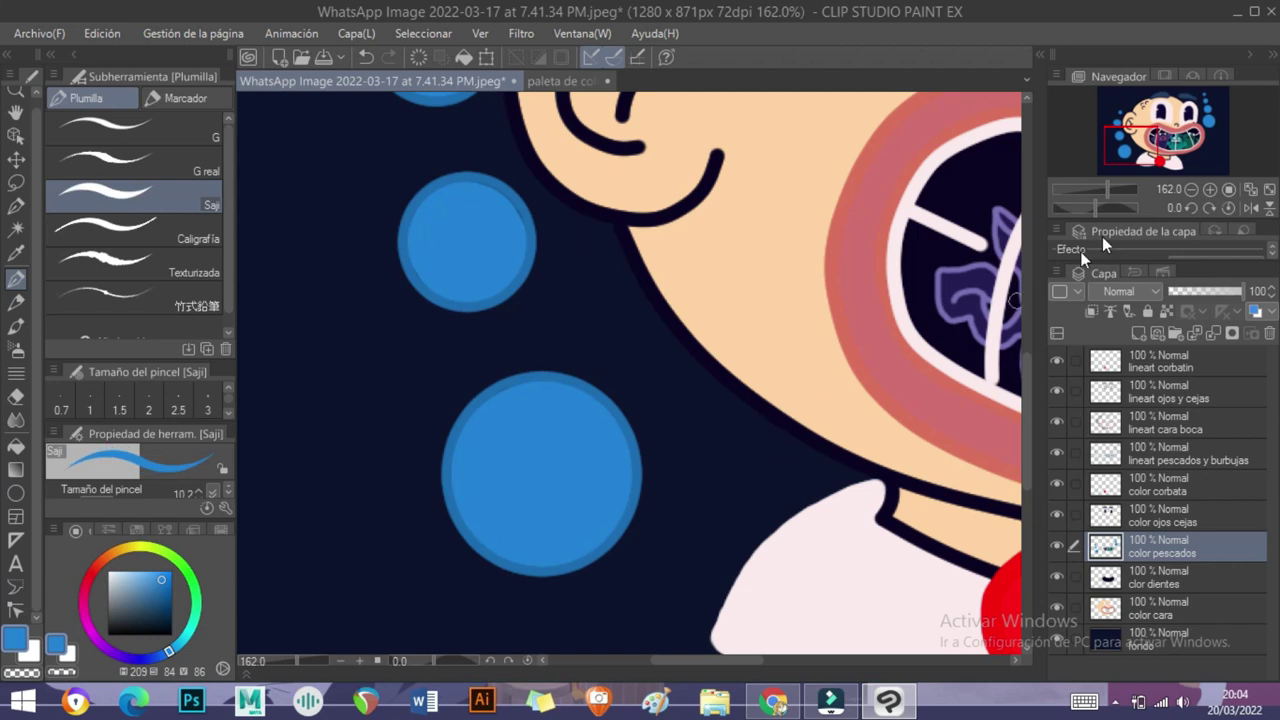
- Paint small white highlights on the bubbles on both sides of the face
{"action": "scroll", "coordinate": [560, 400], "scroll_direction": "down", "scroll_amount": 3}
{"action": "scroll", "coordinate": [560, 410], "scroll_direction": "up", "scroll_amount": 3}
{"action": "mouse_move", "coordinate": [563, 419]}
{"action": "left_mouse_down"}
{"action": "mouse_move", "coordinate": [409, 422]}
{"action": "mouse_move", "coordinate": [568, 444]}
{"action": "left_mouse_up"}
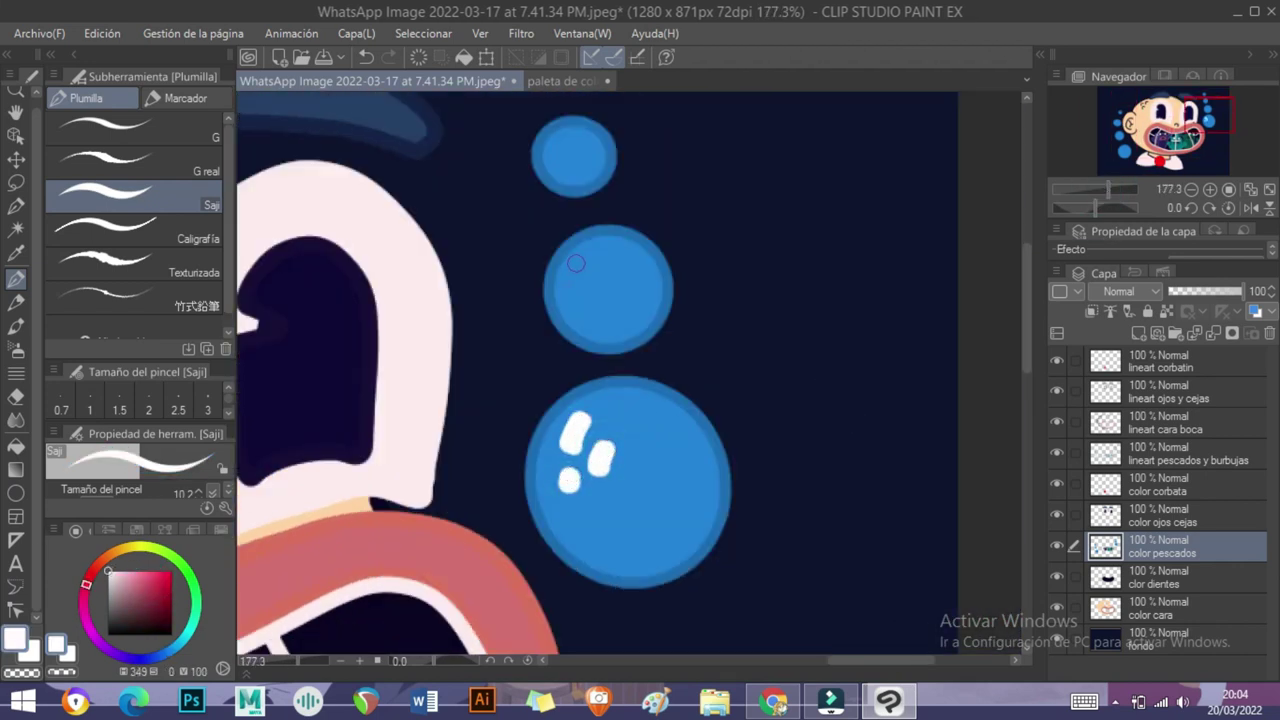
{"action": "mouse_move", "coordinate": [620, 262]}
{"action": "left_mouse_down"}
{"action": "mouse_move", "coordinate": [543, 386]}
{"action": "mouse_move", "coordinate": [429, 371]}
{"action": "mouse_move", "coordinate": [512, 357]}
{"action": "mouse_move", "coordinate": [498, 396]}
{"action": "mouse_move", "coordinate": [545, 647]}
{"action": "left_mouse_up"}
{"action": "left_click_drag", "start_coordinate": [473, 437], "coordinate": [500, 627]}
{"action": "left_click_drag", "start_coordinate": [470, 402], "coordinate": [459, 433]}
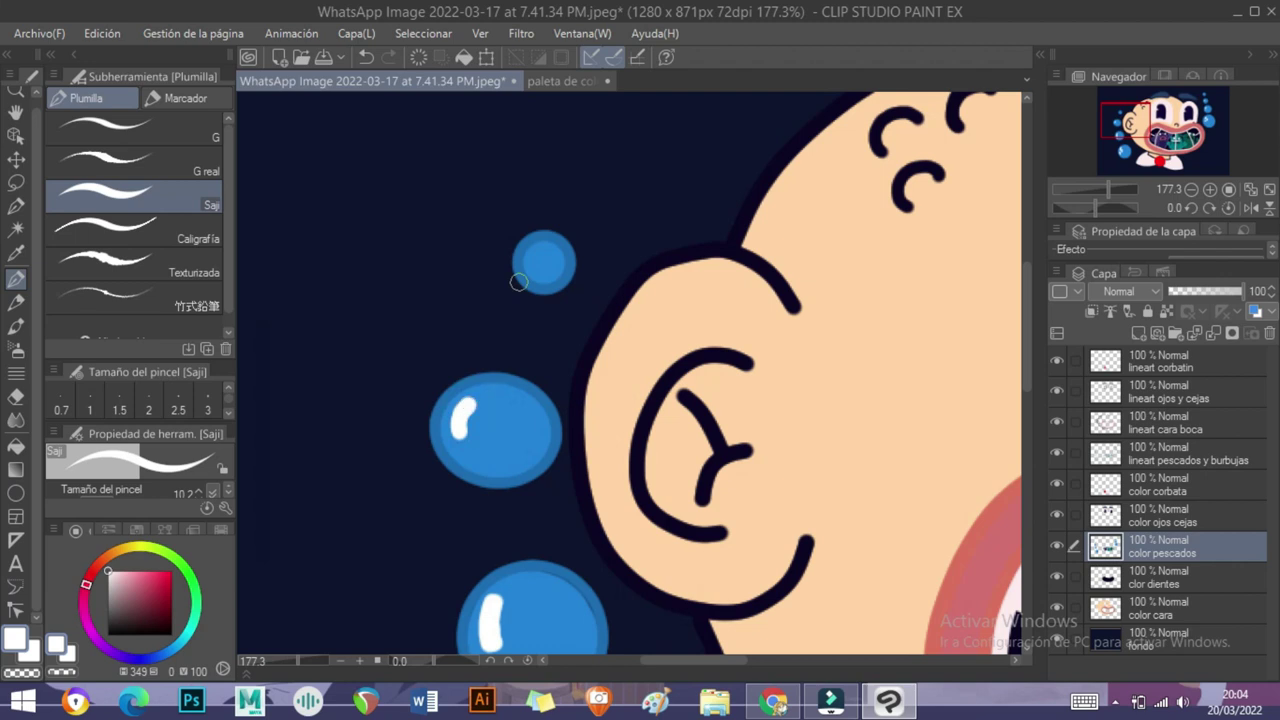
{"action": "left_click", "coordinate": [532, 254]}
{"action": "key", "text": "bracketleft"}
- Add a layer above color corbata and name it detalles corbata
{"action": "scroll", "coordinate": [661, 427], "scroll_direction": "down", "scroll_amount": 5}
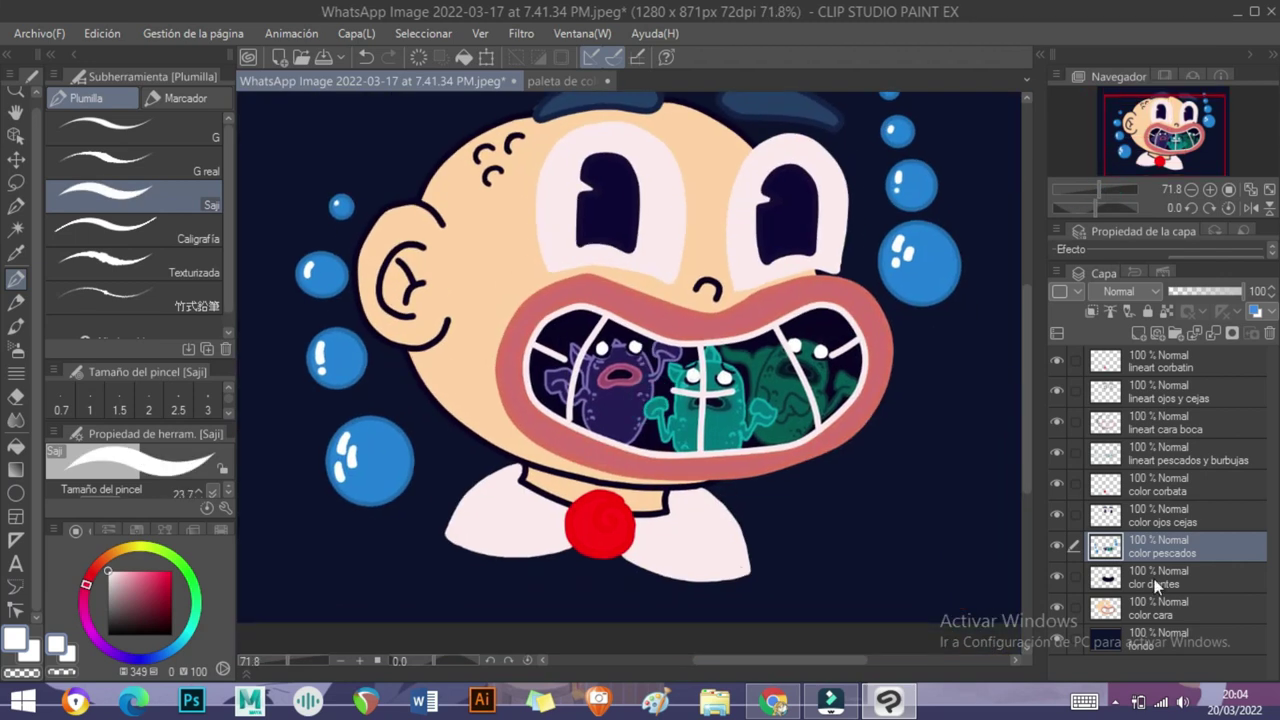
{"action": "left_click", "coordinate": [1191, 361]}
{"action": "left_click", "coordinate": [1190, 486]}
{"action": "left_click", "coordinate": [1138, 333]}
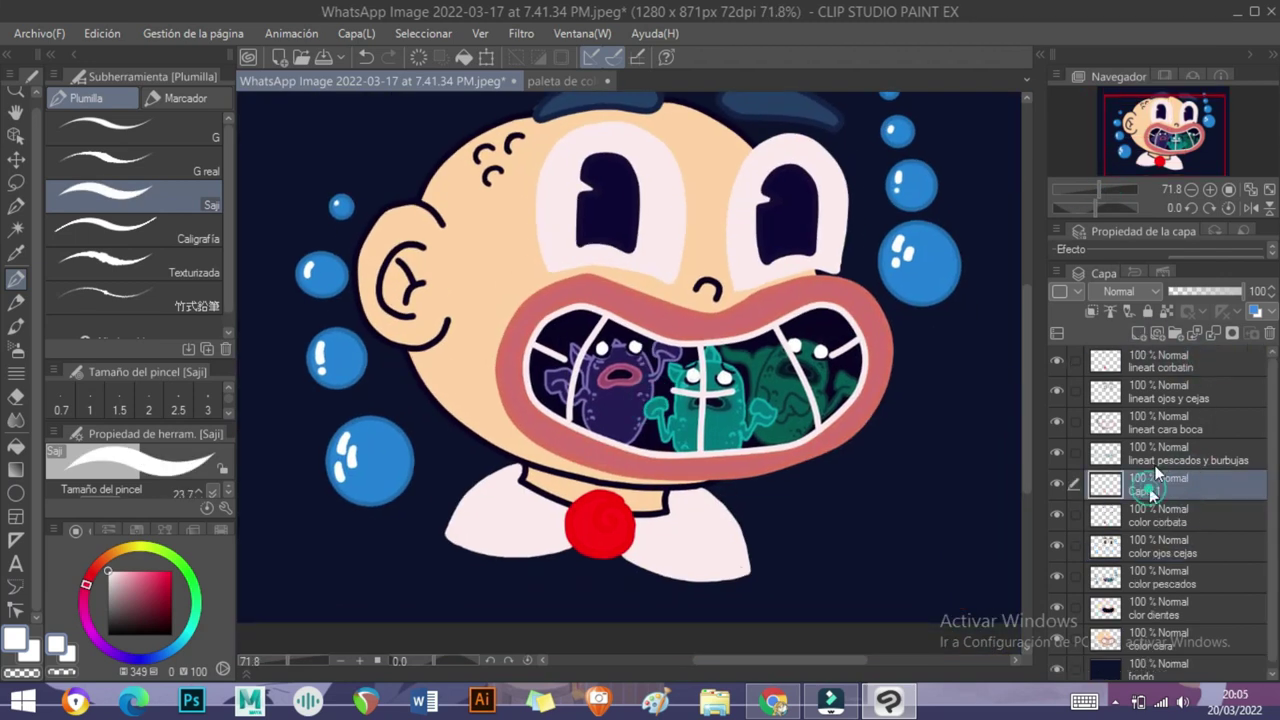
{"action": "double_click", "coordinate": [1145, 493]}
{"action": "type", "text": "detalles corbata"}
{"action": "key", "text": "Return"}
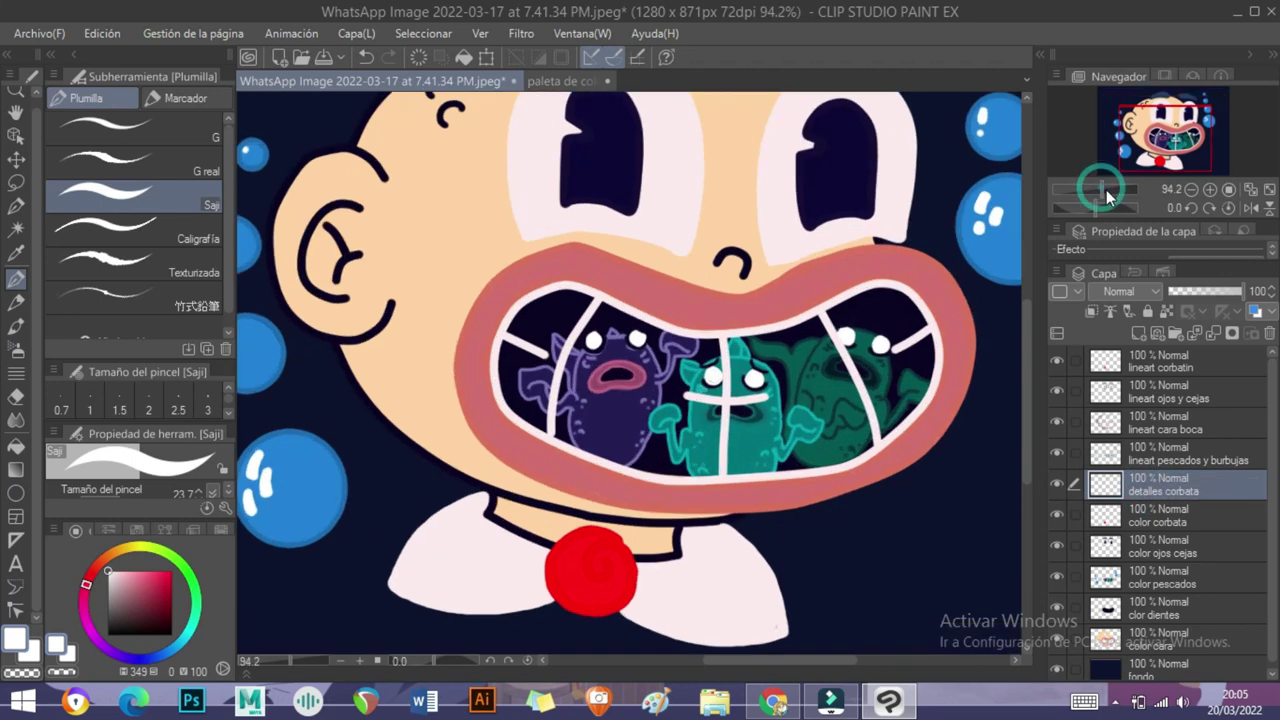
- Sample the red of the tie's centre ball, lighten it to pink and paint curved highlights on its edge and centre swirl
{"action": "left_click_drag", "start_coordinate": [1106, 189], "coordinate": [1112, 187]}
{"action": "left_click", "coordinate": [574, 451], "text": "alt"}
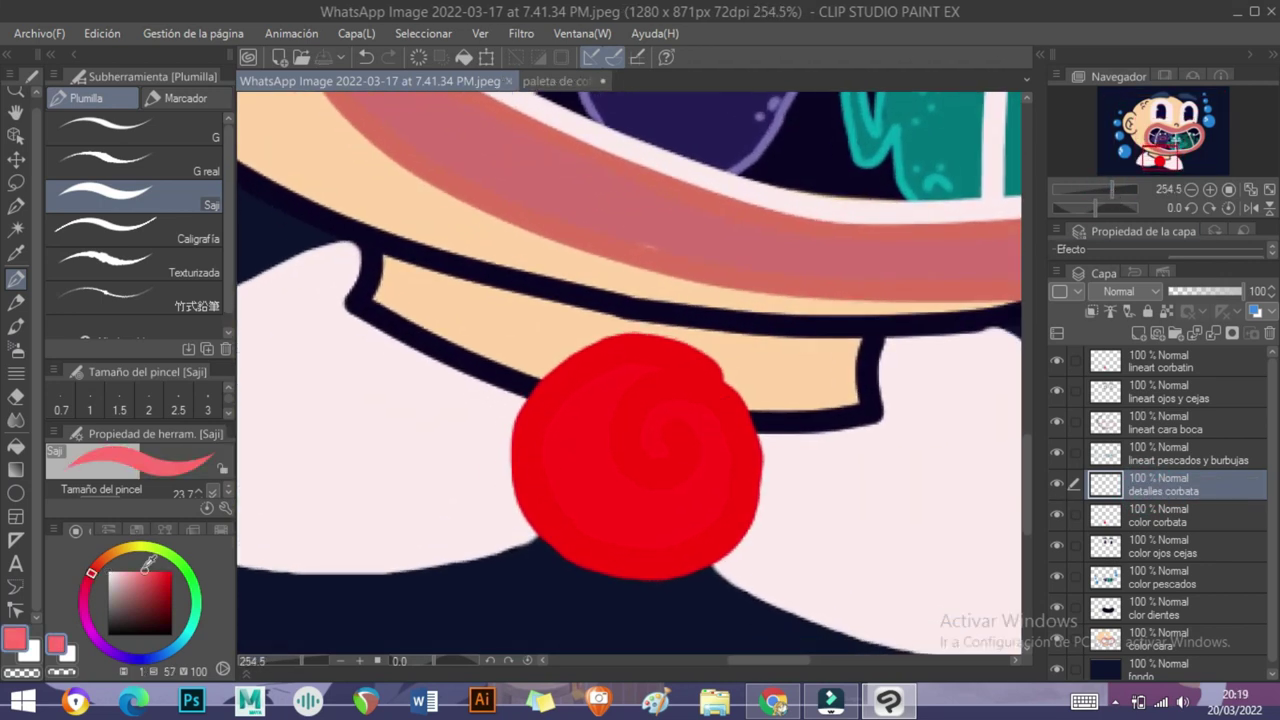
{"action": "key", "text": "ctrl+z"}
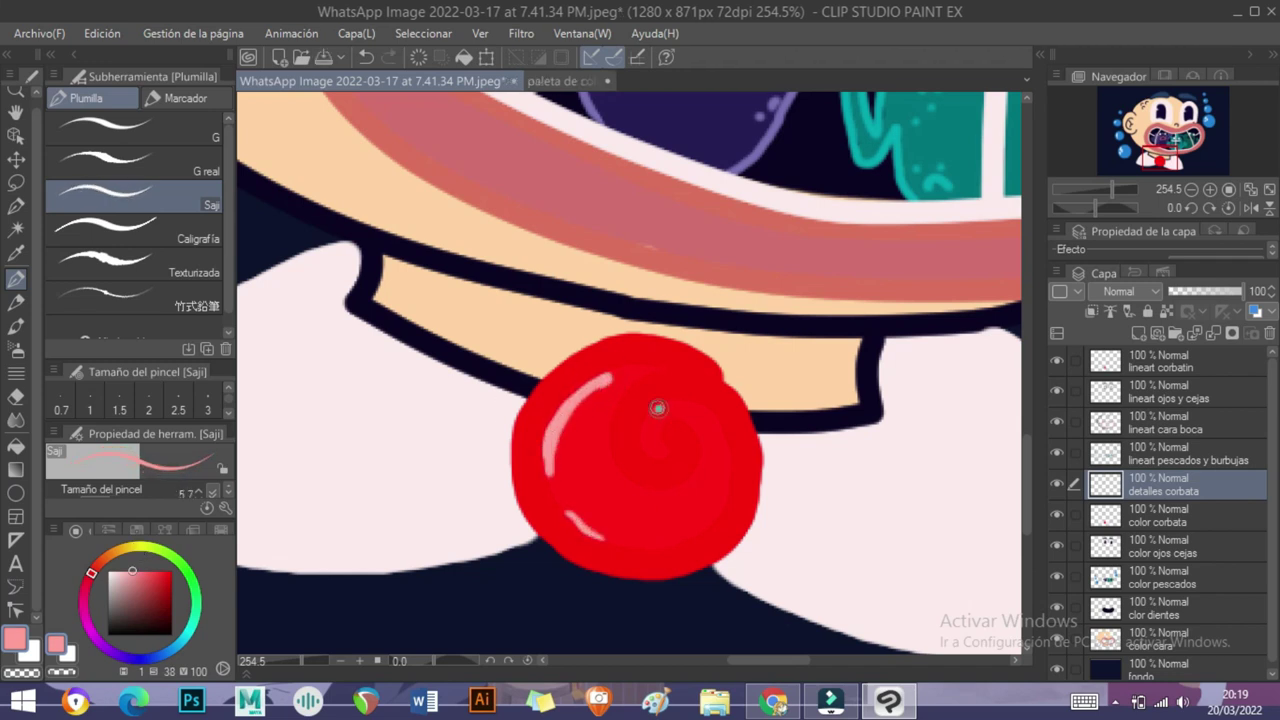
{"action": "left_click_drag", "start_coordinate": [535, 456], "coordinate": [596, 456]}
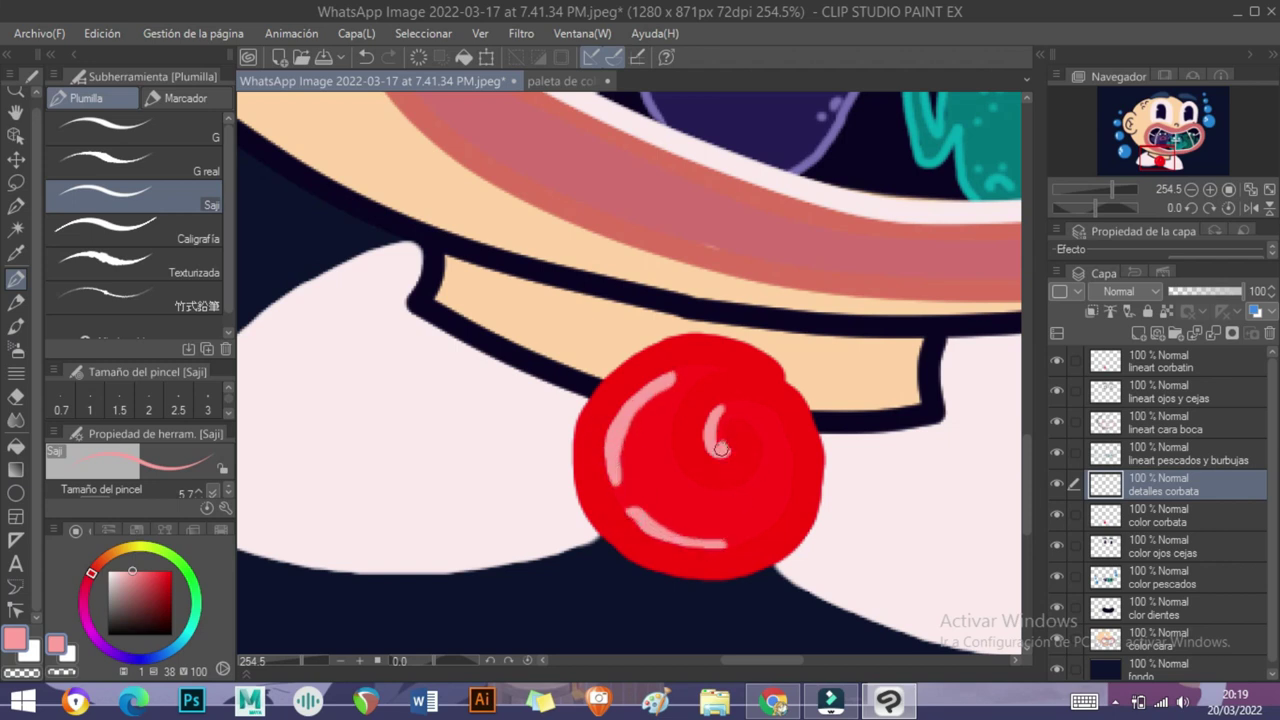
{"action": "key", "text": "ctrl+z"}
- Sample blue-grey from the palette image and paint a curved shadow along the lower part of the left white tie wing
{"action": "scroll", "coordinate": [663, 378], "scroll_direction": "left", "scroll_amount": 5}
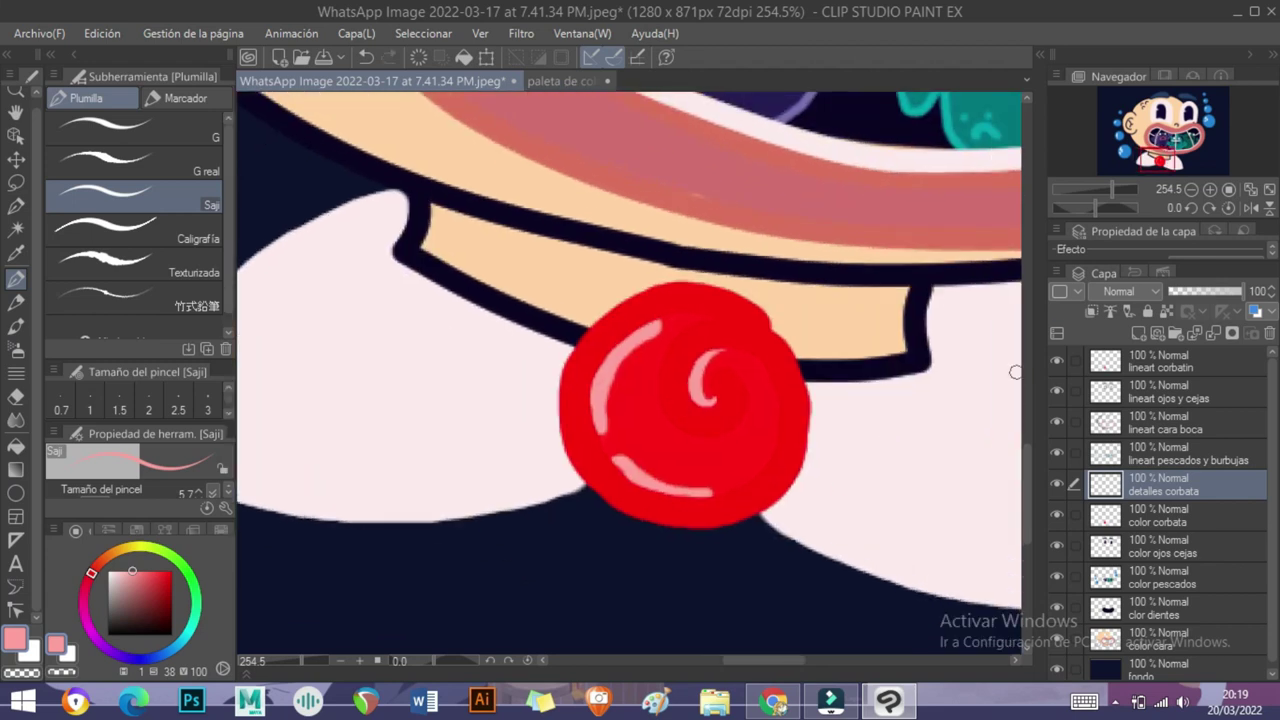
{"action": "left_click", "coordinate": [543, 480], "text": "alt"}
{"action": "left_click", "coordinate": [556, 81]}
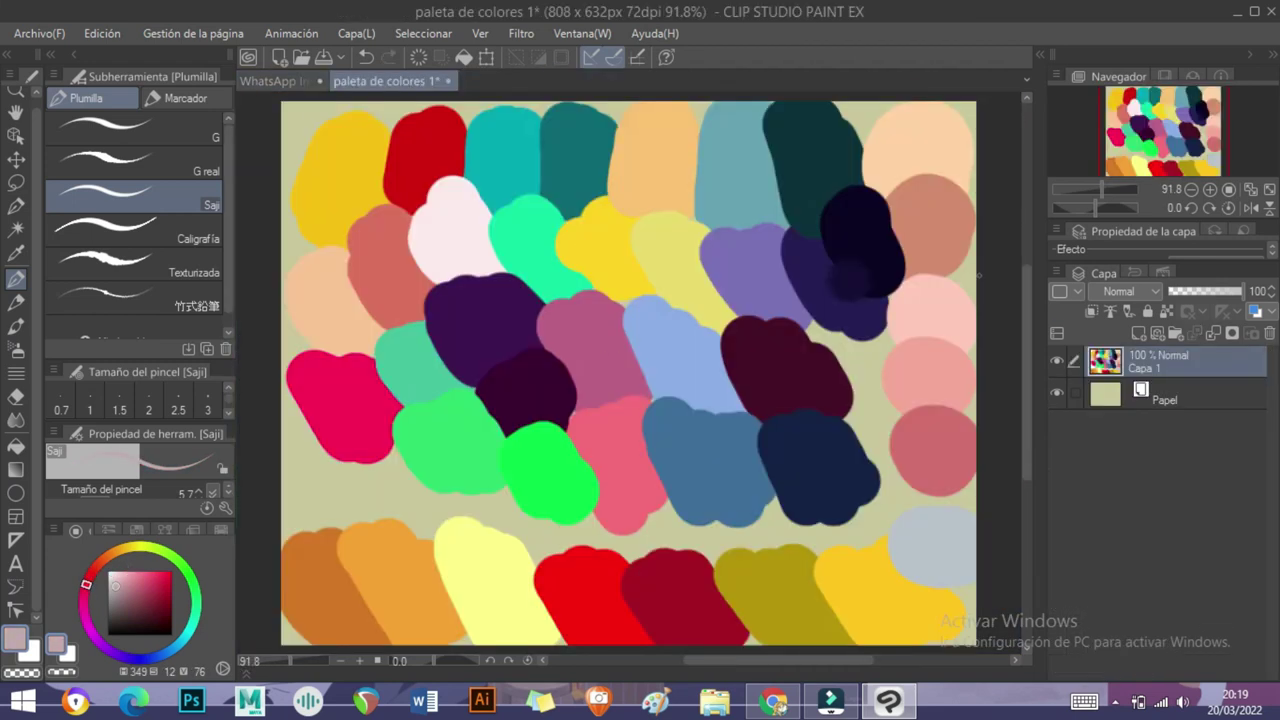
{"action": "left_click", "coordinate": [916, 549], "text": "alt"}
{"action": "left_click", "coordinate": [268, 81]}
{"action": "mouse_move", "coordinate": [470, 458]}
{"action": "left_mouse_down"}
{"action": "mouse_move", "coordinate": [696, 465]}
{"action": "mouse_move", "coordinate": [427, 430]}
{"action": "mouse_move", "coordinate": [695, 414]}
{"action": "mouse_move", "coordinate": [817, 339]}
{"action": "mouse_move", "coordinate": [780, 461]}
{"action": "mouse_move", "coordinate": [551, 455]}
{"action": "mouse_move", "coordinate": [728, 440]}
{"action": "mouse_move", "coordinate": [751, 464]}
{"action": "left_mouse_up"}
{"action": "mouse_move", "coordinate": [397, 410]}
{"action": "left_mouse_down"}
{"action": "mouse_move", "coordinate": [561, 436]}
{"action": "mouse_move", "coordinate": [584, 424]}
{"action": "mouse_move", "coordinate": [410, 412]}
{"action": "mouse_move", "coordinate": [547, 445]}
{"action": "mouse_move", "coordinate": [425, 432]}
{"action": "mouse_move", "coordinate": [703, 407]}
{"action": "mouse_move", "coordinate": [807, 333]}
{"action": "left_mouse_up"}
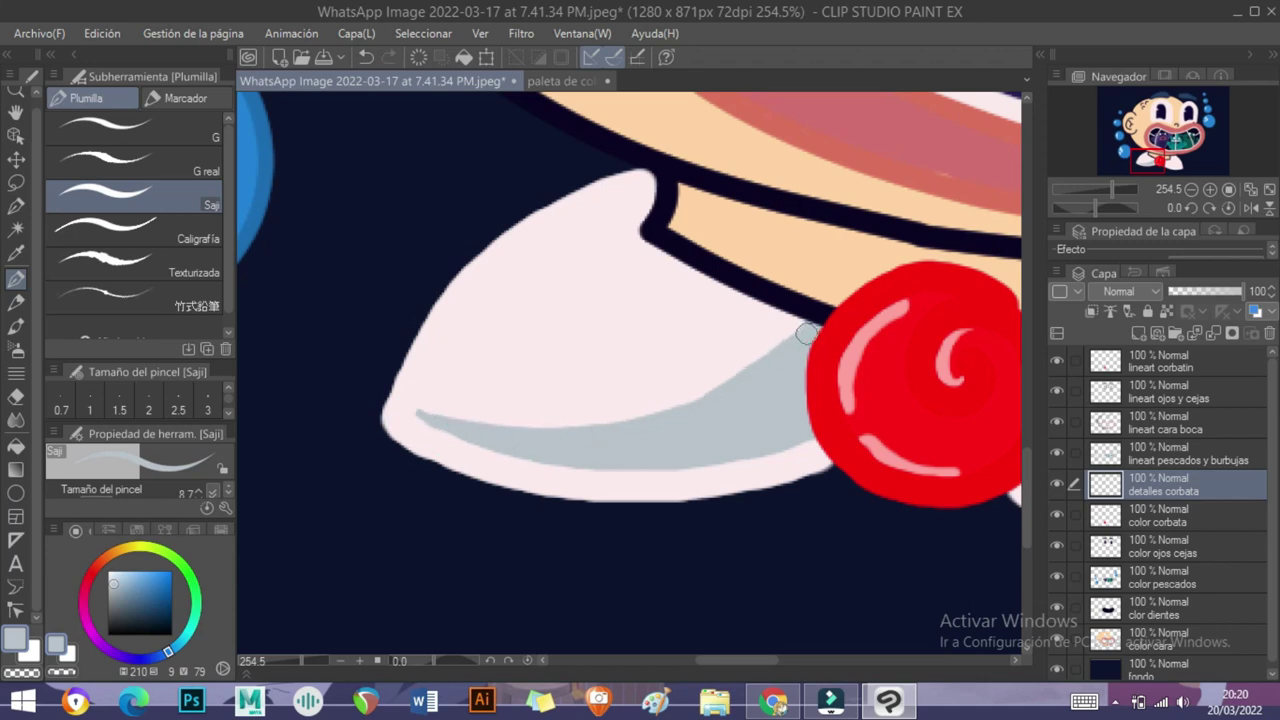
- Paint a matching blue-grey shadow on the right white tie wing beside the red ball
{"action": "mouse_move", "coordinate": [802, 435]}
{"action": "left_mouse_down"}
{"action": "mouse_move", "coordinate": [493, 344]}
{"action": "mouse_move", "coordinate": [721, 475]}
{"action": "mouse_move", "coordinate": [866, 476]}
{"action": "left_mouse_up"}
{"action": "mouse_move", "coordinate": [862, 480]}
{"action": "left_mouse_down"}
{"action": "mouse_move", "coordinate": [623, 480]}
{"action": "mouse_move", "coordinate": [451, 428]}
{"action": "left_mouse_up"}
{"action": "mouse_move", "coordinate": [703, 486]}
{"action": "left_mouse_down"}
{"action": "mouse_move", "coordinate": [463, 396]}
{"action": "mouse_move", "coordinate": [666, 491]}
{"action": "left_mouse_up"}
{"action": "mouse_move", "coordinate": [365, 327]}
{"action": "left_mouse_down"}
{"action": "mouse_move", "coordinate": [651, 400]}
{"action": "mouse_move", "coordinate": [677, 440]}
{"action": "left_mouse_up"}
- Sample terracotta from the palette image and paint a shadow across the neck just below the jaw line
{"action": "left_click", "coordinate": [614, 420], "text": "alt"}
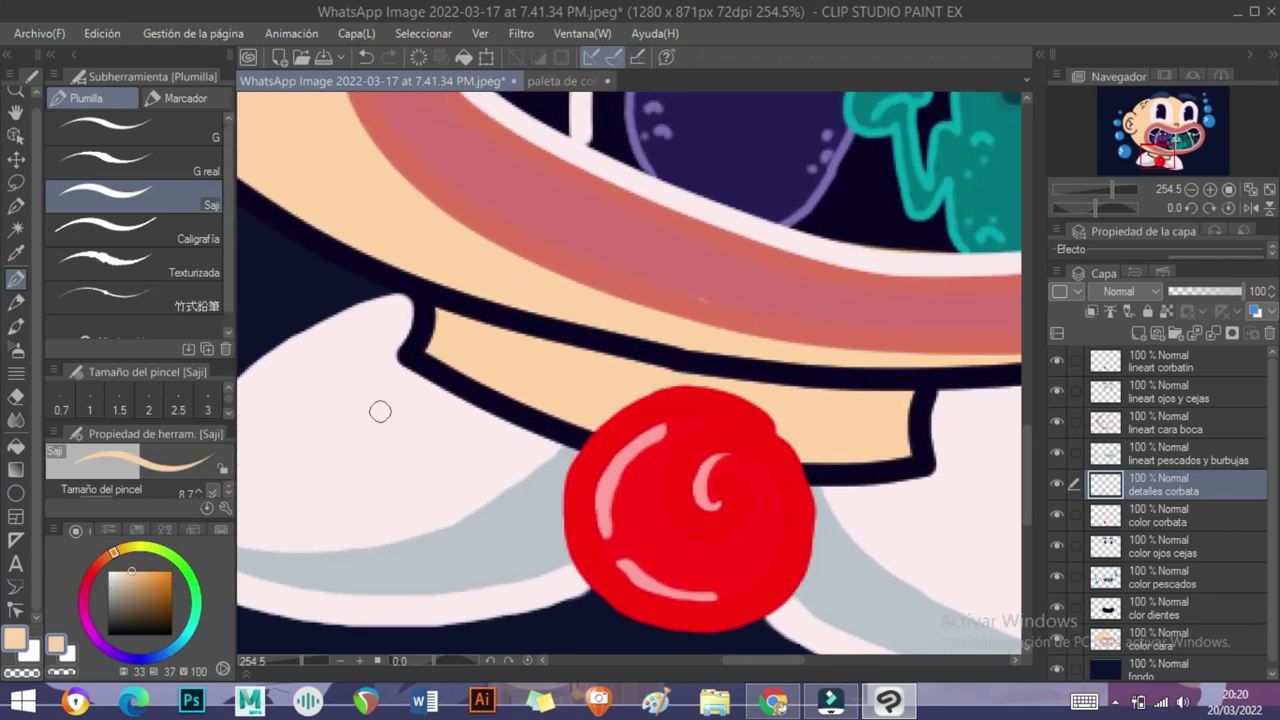
{"action": "left_click", "coordinate": [560, 80]}
{"action": "left_click", "coordinate": [372, 270], "text": "alt"}
{"action": "left_click", "coordinate": [370, 80]}
{"action": "left_click_drag", "start_coordinate": [437, 315], "coordinate": [625, 365]}
{"action": "mouse_move", "coordinate": [437, 340]}
{"action": "left_mouse_down"}
{"action": "mouse_move", "coordinate": [735, 385]}
{"action": "mouse_move", "coordinate": [438, 350]}
{"action": "left_mouse_up"}
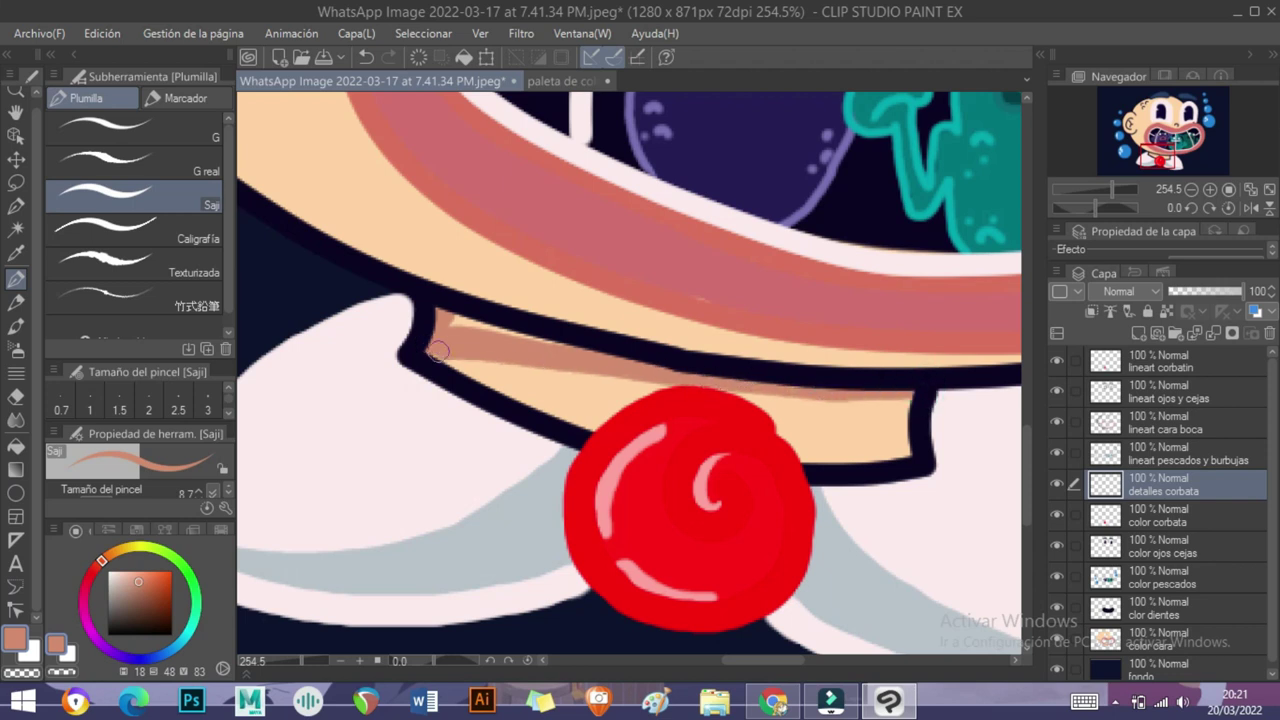
- Shade the inner folds of the ear in the same terracotta
{"action": "scroll", "coordinate": [824, 387], "scroll_direction": "up", "scroll_amount": 10}
{"action": "scroll", "coordinate": [594, 431], "scroll_direction": "left", "scroll_amount": 10}
{"action": "mouse_move", "coordinate": [570, 262]}
{"action": "left_mouse_down"}
{"action": "mouse_move", "coordinate": [490, 275]}
{"action": "mouse_move", "coordinate": [429, 349]}
{"action": "mouse_move", "coordinate": [474, 297]}
{"action": "mouse_move", "coordinate": [505, 455]}
{"action": "mouse_move", "coordinate": [527, 427]}
{"action": "left_mouse_up"}
{"action": "key", "text": "bracketleft"}
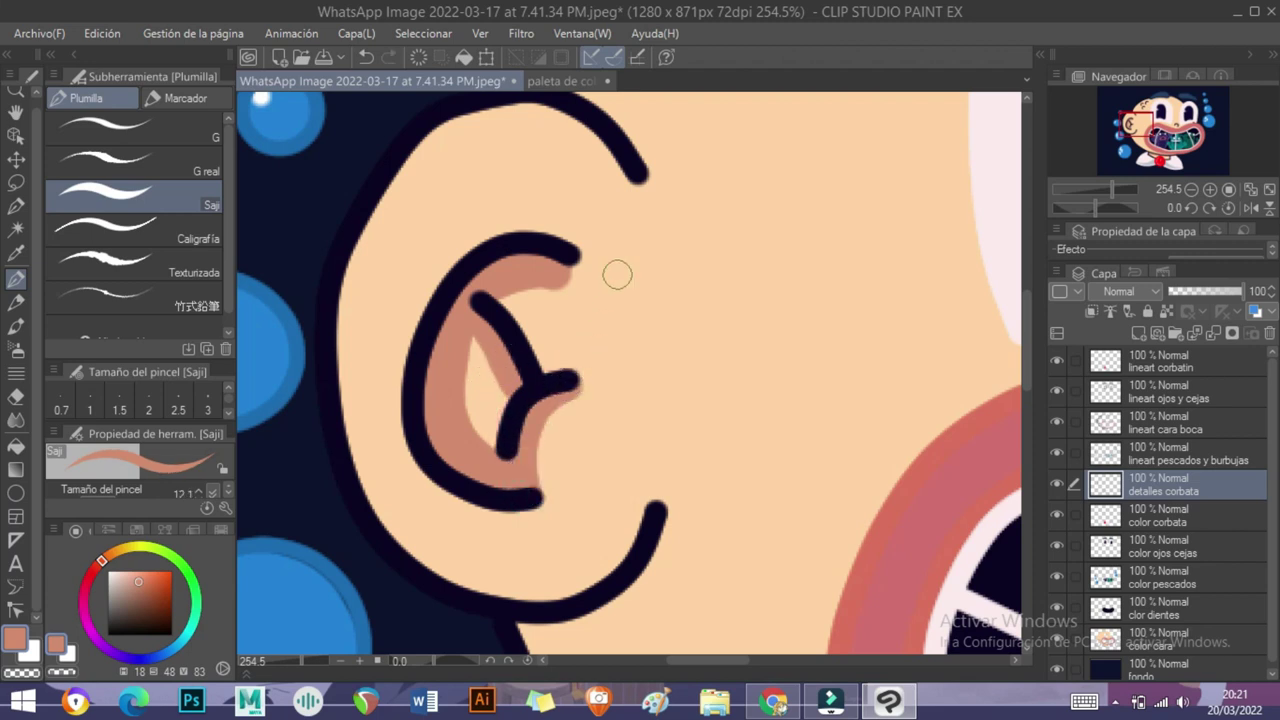
- Paint a terracotta shadow inside the ear's outer rim, from its upper curve down to the lobe
{"action": "scroll", "coordinate": [614, 274], "scroll_direction": "up", "scroll_amount": 1}
{"action": "scroll", "coordinate": [614, 274], "scroll_direction": "left", "scroll_amount": 1}
{"action": "mouse_move", "coordinate": [460, 125]}
{"action": "left_mouse_down"}
{"action": "mouse_move", "coordinate": [482, 521]}
{"action": "mouse_move", "coordinate": [384, 363]}
{"action": "mouse_move", "coordinate": [435, 535]}
{"action": "mouse_move", "coordinate": [647, 561]}
{"action": "mouse_move", "coordinate": [676, 530]}
{"action": "mouse_move", "coordinate": [436, 556]}
{"action": "mouse_move", "coordinate": [376, 360]}
{"action": "mouse_move", "coordinate": [364, 368]}
{"action": "mouse_move", "coordinate": [483, 127]}
{"action": "left_mouse_up"}
{"action": "key", "text": "ctrl+z"}
{"action": "left_click_drag", "start_coordinate": [614, 423], "coordinate": [449, 277]}
- Paint a tapering terracotta shadow along the inside of the jaw line below the mouth
{"action": "mouse_move", "coordinate": [330, 205]}
{"action": "left_mouse_down"}
{"action": "mouse_move", "coordinate": [545, 515]}
{"action": "mouse_move", "coordinate": [706, 601]}
{"action": "left_mouse_up"}
{"action": "mouse_move", "coordinate": [720, 604]}
{"action": "left_mouse_down"}
{"action": "mouse_move", "coordinate": [667, 463]}
{"action": "mouse_move", "coordinate": [491, 429]}
{"action": "mouse_move", "coordinate": [636, 484]}
{"action": "left_mouse_up"}
{"action": "key", "text": "ctrl+z"}
{"action": "left_click_drag", "start_coordinate": [471, 423], "coordinate": [784, 508]}
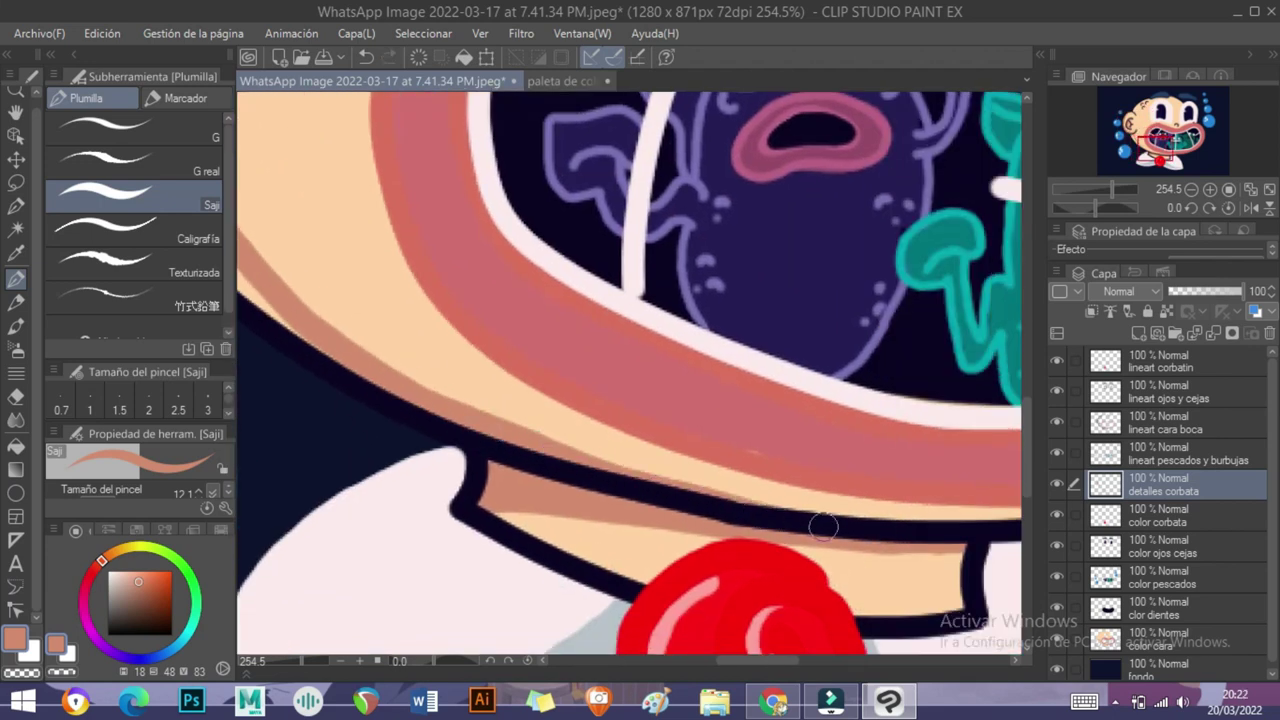
{"action": "left_click_drag", "start_coordinate": [350, 200], "coordinate": [736, 294]}
{"action": "mouse_move", "coordinate": [432, 257]}
{"action": "left_mouse_down"}
{"action": "mouse_move", "coordinate": [478, 350]}
{"action": "mouse_move", "coordinate": [613, 468]}
{"action": "left_mouse_up"}
- Reduce the brush size and shade the edge of the head just above the ear in terracotta
{"action": "key", "text": "["}
{"action": "mouse_move", "coordinate": [1000, 640]}
{"action": "left_mouse_down"}
{"action": "mouse_move", "coordinate": [710, 487]}
{"action": "mouse_move", "coordinate": [652, 490]}
{"action": "mouse_move", "coordinate": [829, 463]}
{"action": "left_mouse_up"}
{"action": "mouse_move", "coordinate": [706, 461]}
{"action": "left_mouse_down"}
{"action": "mouse_move", "coordinate": [743, 283]}
{"action": "mouse_move", "coordinate": [760, 330]}
{"action": "left_mouse_up"}
{"action": "mouse_move", "coordinate": [405, 265]}
{"action": "left_mouse_down"}
{"action": "mouse_move", "coordinate": [330, 385]}
{"action": "mouse_move", "coordinate": [421, 382]}
{"action": "left_mouse_up"}
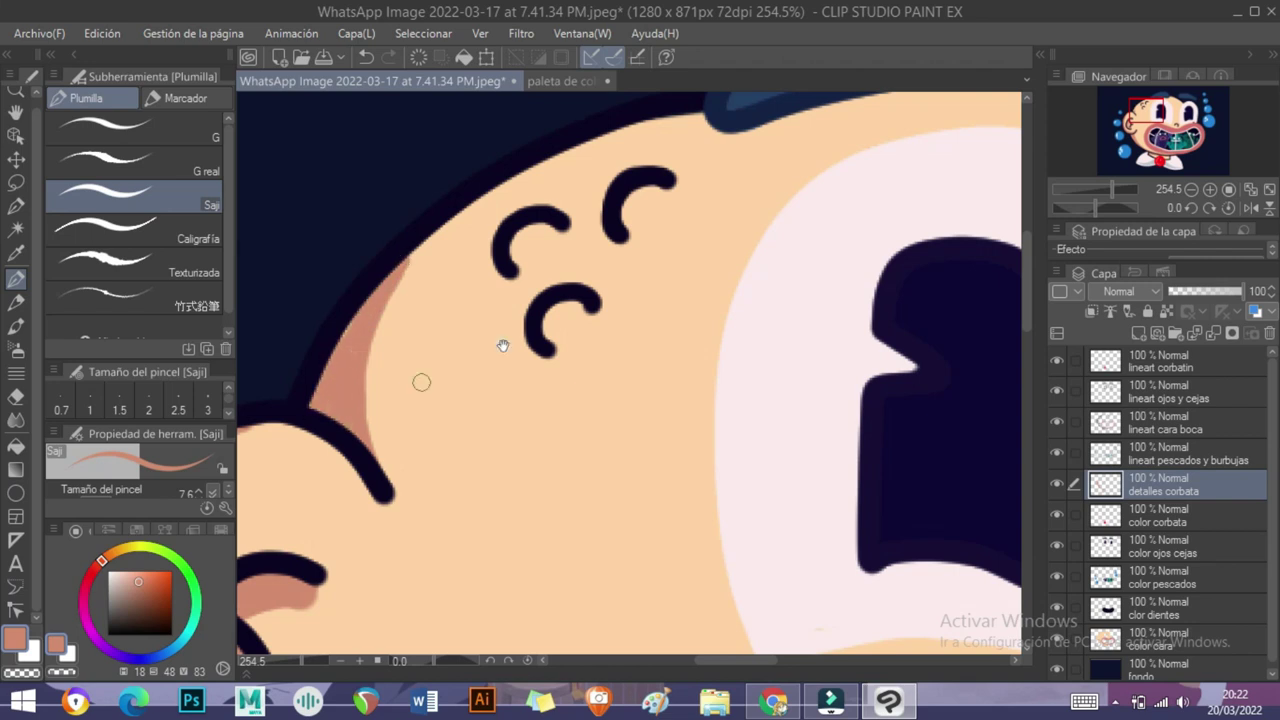
- Fill the insides of the three small curved forehead marks with terracotta shadow
{"action": "left_click_drag", "start_coordinate": [503, 345], "coordinate": [393, 465]}
{"action": "left_click_drag", "start_coordinate": [412, 388], "coordinate": [450, 340]}
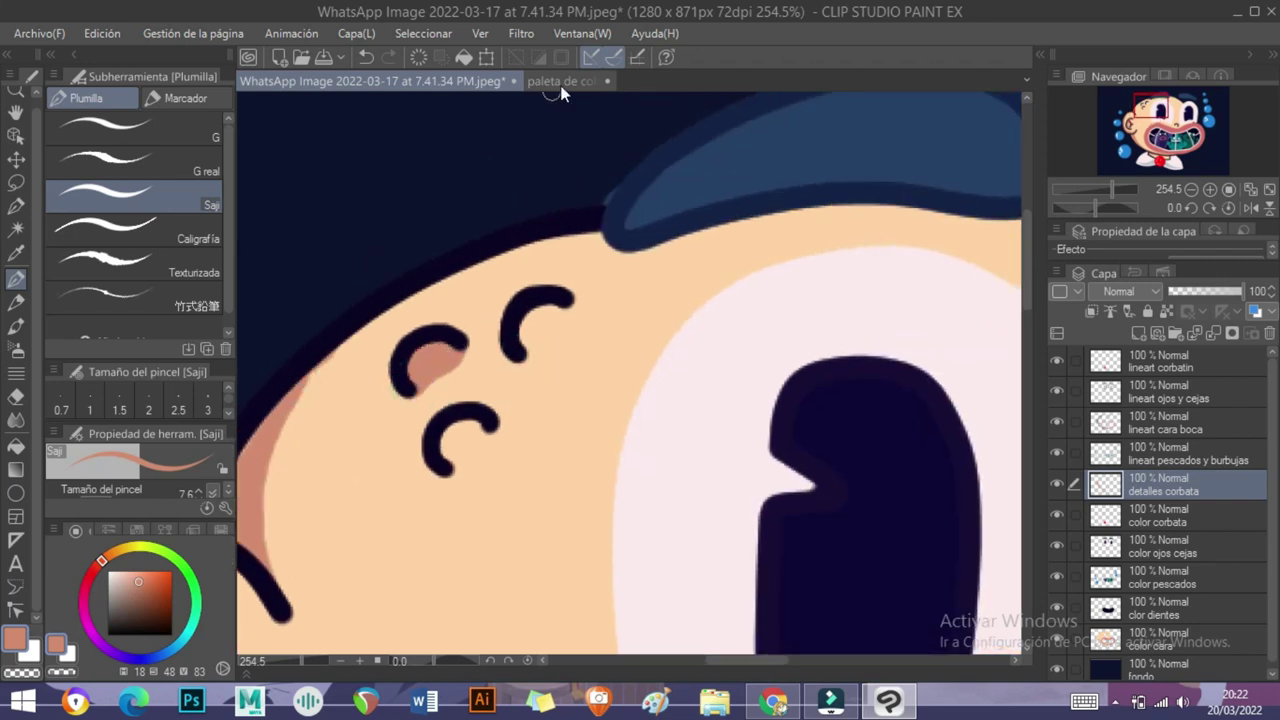
{"action": "left_click", "coordinate": [560, 81]}
{"action": "left_click", "coordinate": [370, 80]}
{"action": "key", "text": "ctrl+z"}
{"action": "left_click_drag", "start_coordinate": [410, 386], "coordinate": [443, 349]}
{"action": "left_click_drag", "start_coordinate": [525, 340], "coordinate": [562, 306]}
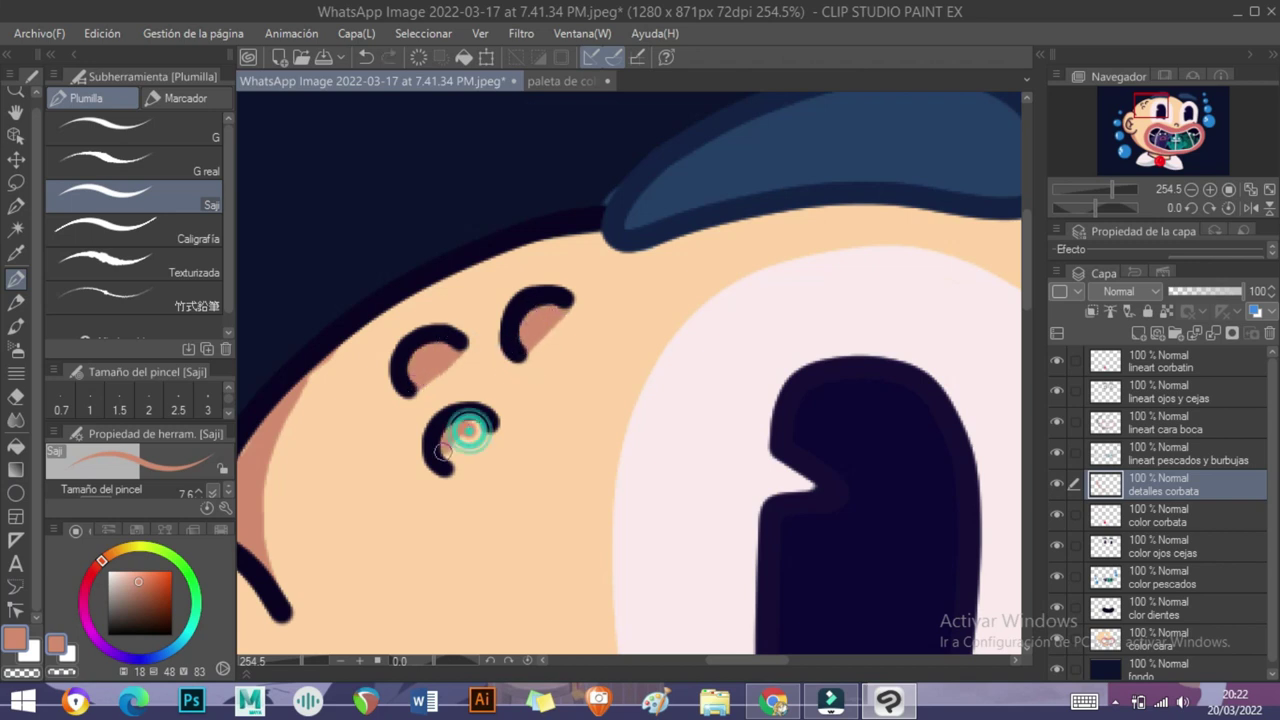
{"action": "left_click_drag", "start_coordinate": [440, 455], "coordinate": [488, 418]}
- Paint a thin terracotta shadow along the underside of the left eyebrow
{"action": "mouse_move", "coordinate": [621, 174]}
{"action": "left_mouse_down"}
{"action": "mouse_move", "coordinate": [441, 294]}
{"action": "mouse_move", "coordinate": [500, 318]}
{"action": "mouse_move", "coordinate": [884, 262]}
{"action": "mouse_move", "coordinate": [546, 307]}
{"action": "left_mouse_up"}
{"action": "mouse_move", "coordinate": [947, 304]}
{"action": "left_mouse_down"}
{"action": "mouse_move", "coordinate": [617, 364]}
{"action": "mouse_move", "coordinate": [561, 295]}
{"action": "left_mouse_up"}
{"action": "key", "text": "e"}
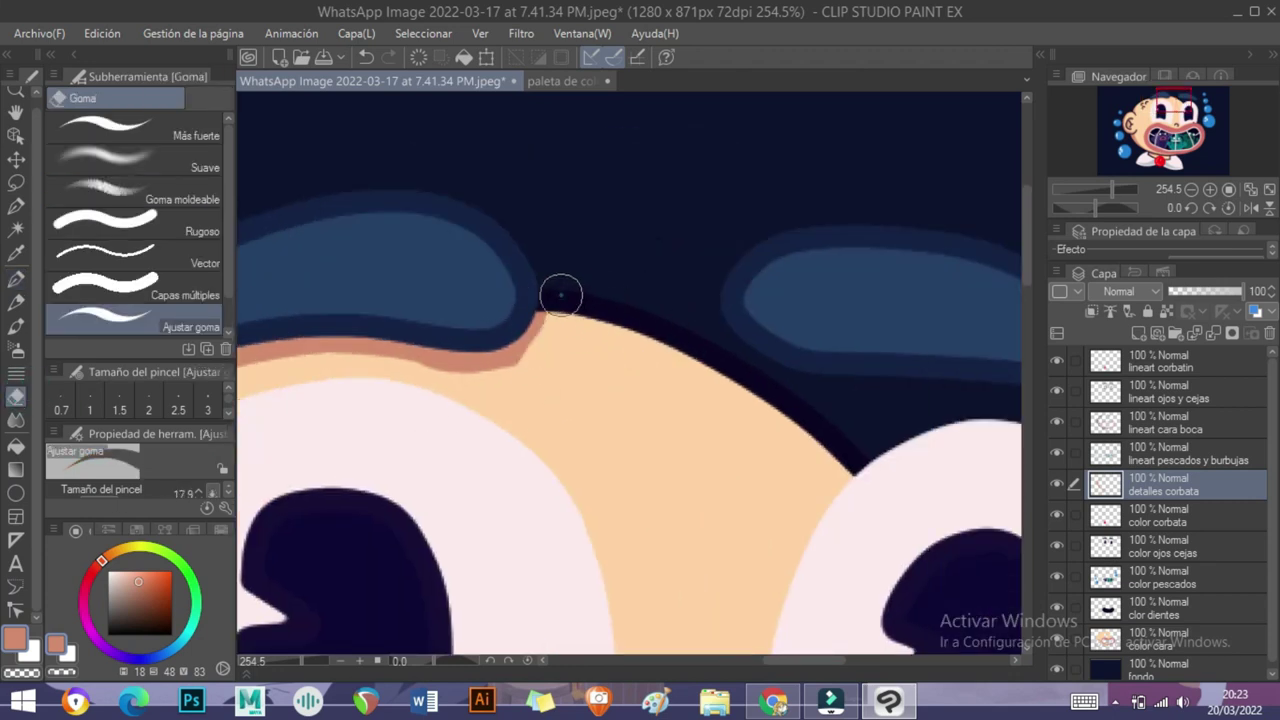
- Sample salmon pink from the palette image and fill the inside of the small nose curve
{"action": "scroll", "coordinate": [562, 420], "scroll_direction": "down", "scroll_amount": 5}
{"action": "left_click", "coordinate": [16, 278]}
{"action": "scroll", "coordinate": [692, 345], "scroll_direction": "down", "scroll_amount": 6}
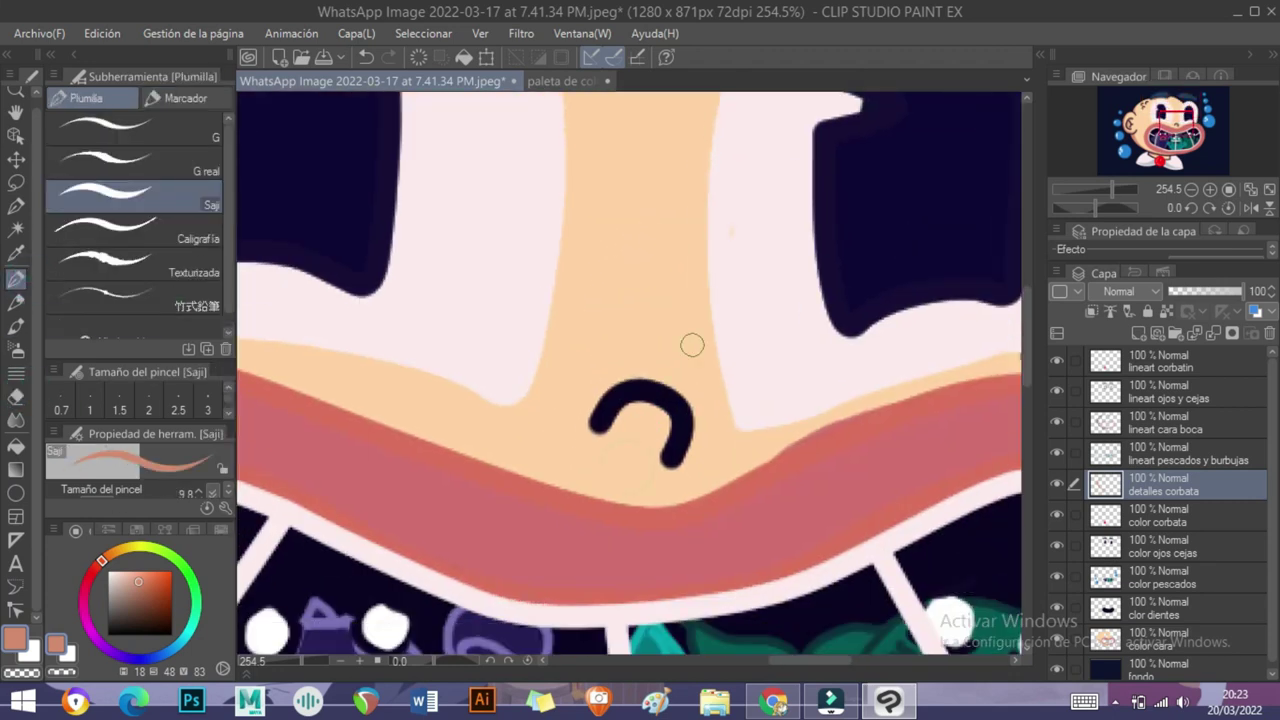
{"action": "left_click", "coordinate": [560, 80]}
{"action": "left_click", "coordinate": [451, 223], "text": "alt"}
{"action": "left_click", "coordinate": [300, 80]}
{"action": "left_click_drag", "start_coordinate": [620, 440], "coordinate": [652, 416]}
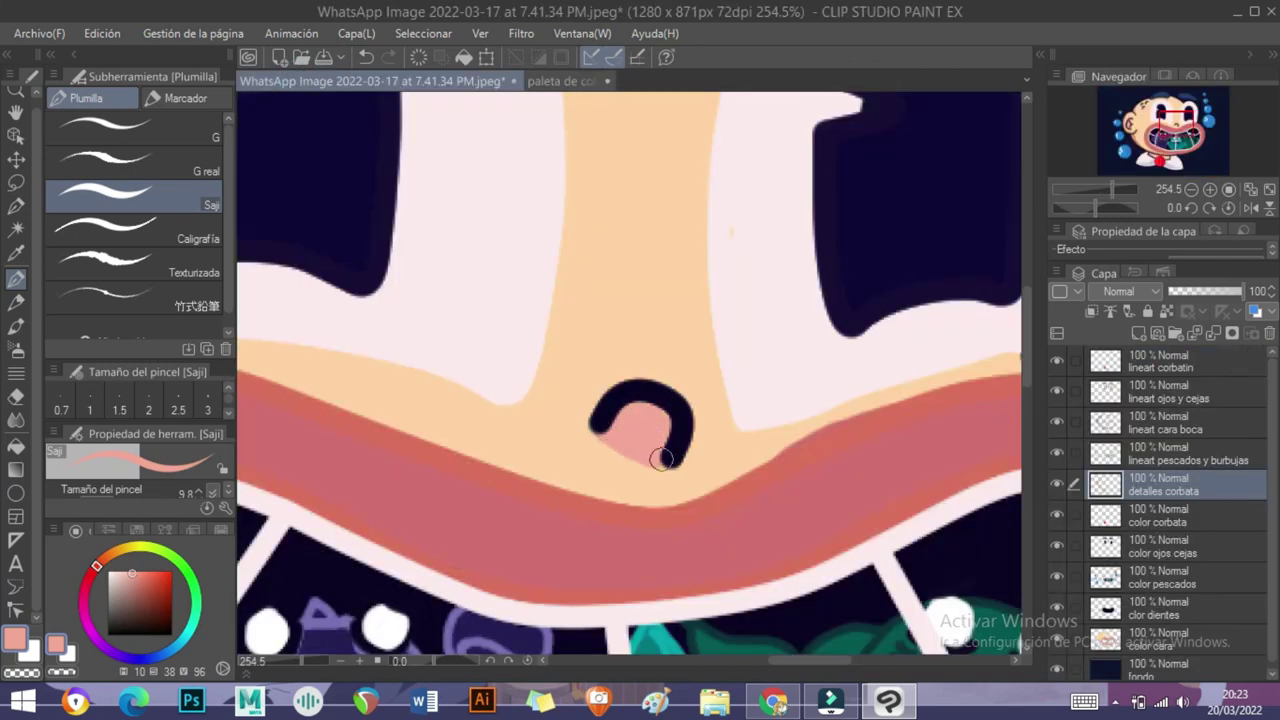
- Sample terracotta from the palette image and paint a shadow along the right eye's lower edge and inner side
{"action": "left_click", "coordinate": [560, 80]}
{"action": "left_click", "coordinate": [300, 80]}
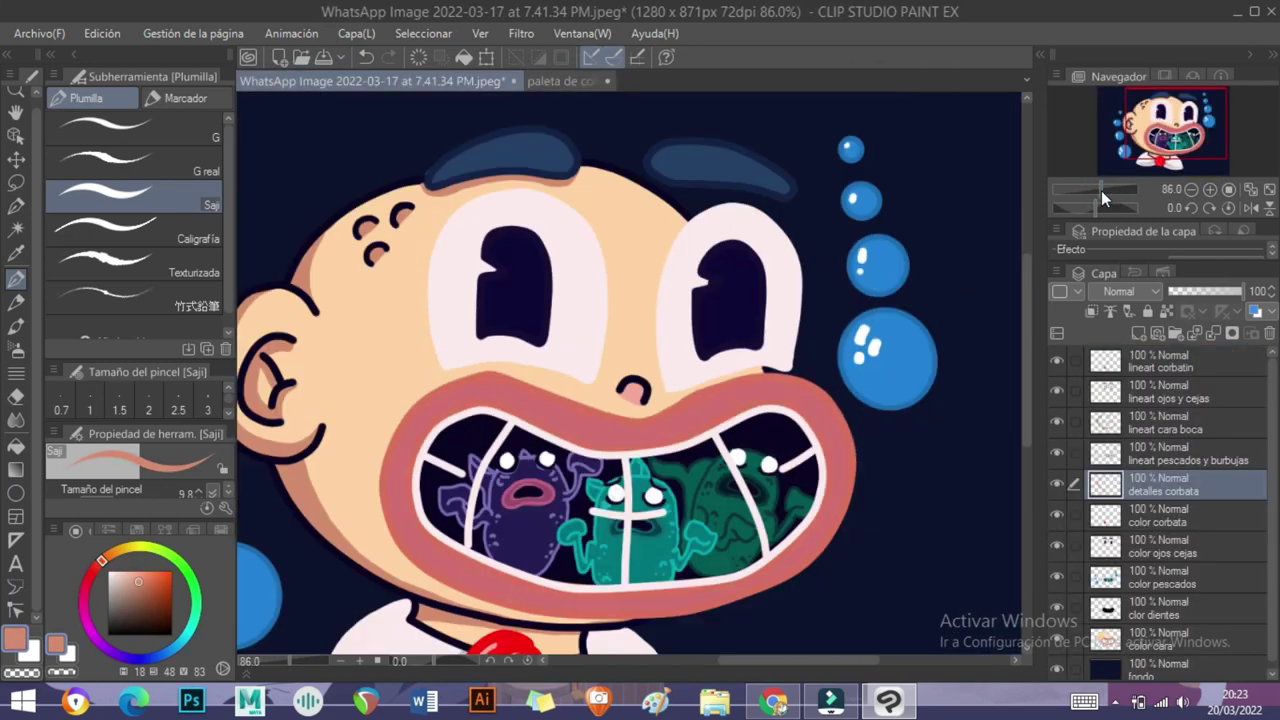
{"action": "scroll", "coordinate": [893, 340], "scroll_direction": "up", "scroll_amount": 5}
{"action": "left_click_drag", "start_coordinate": [893, 340], "coordinate": [815, 332]}
{"action": "mouse_move", "coordinate": [492, 440]}
{"action": "left_mouse_down"}
{"action": "mouse_move", "coordinate": [550, 412]}
{"action": "mouse_move", "coordinate": [501, 447]}
{"action": "mouse_move", "coordinate": [710, 362]}
{"action": "left_mouse_up"}
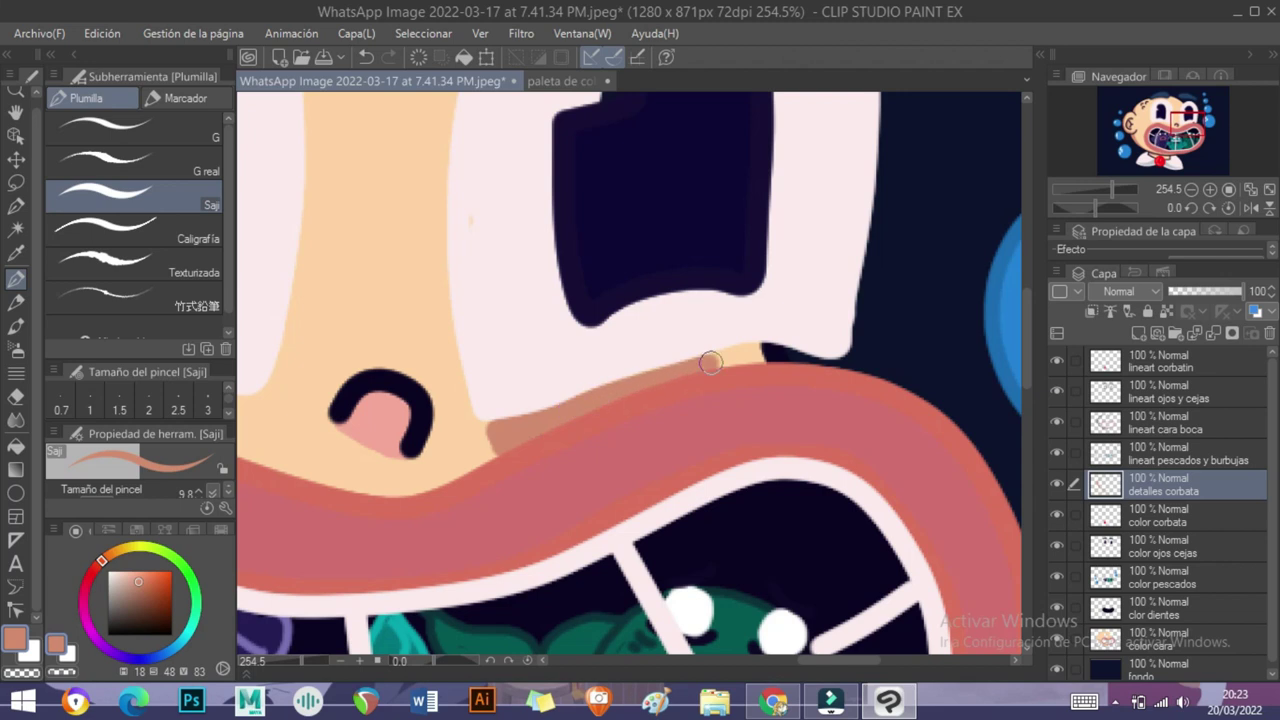
{"action": "left_click_drag", "start_coordinate": [492, 440], "coordinate": [457, 320]}
{"action": "key", "text": "ctrl+z"}
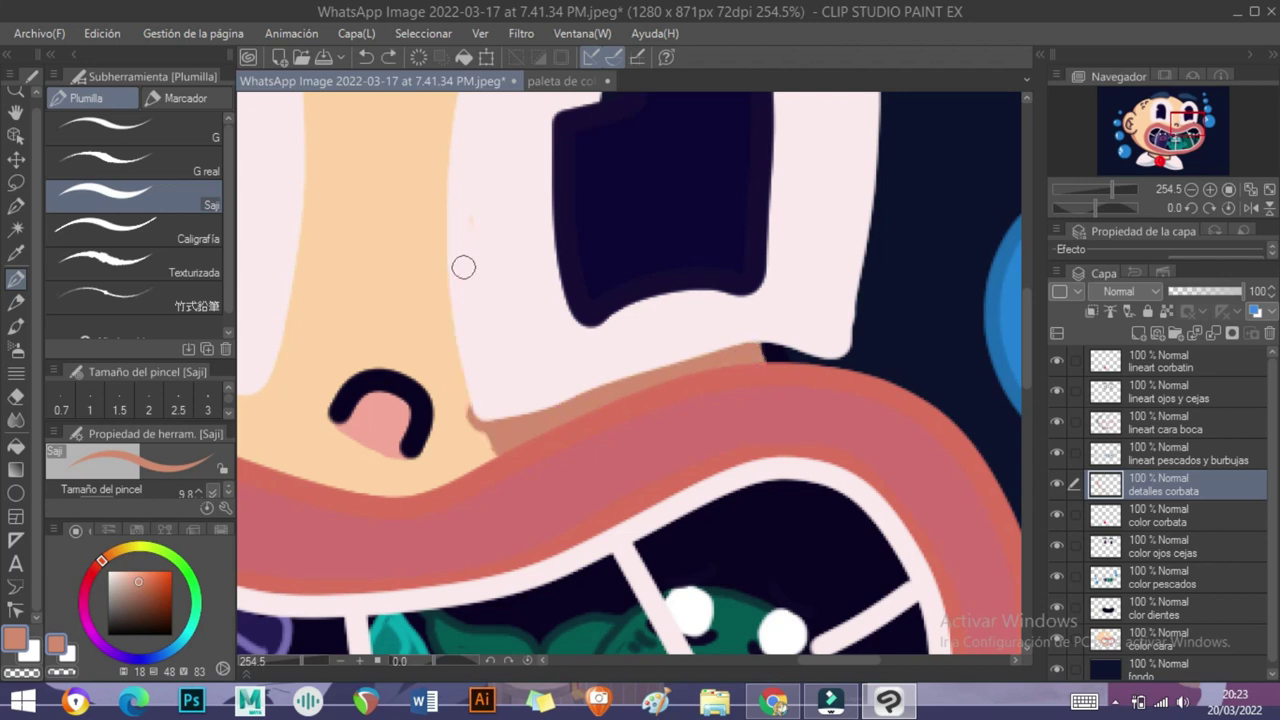
{"action": "mouse_move", "coordinate": [445, 240]}
{"action": "left_mouse_down"}
{"action": "mouse_move", "coordinate": [445, 319]}
{"action": "mouse_move", "coordinate": [503, 441]}
{"action": "left_mouse_up"}
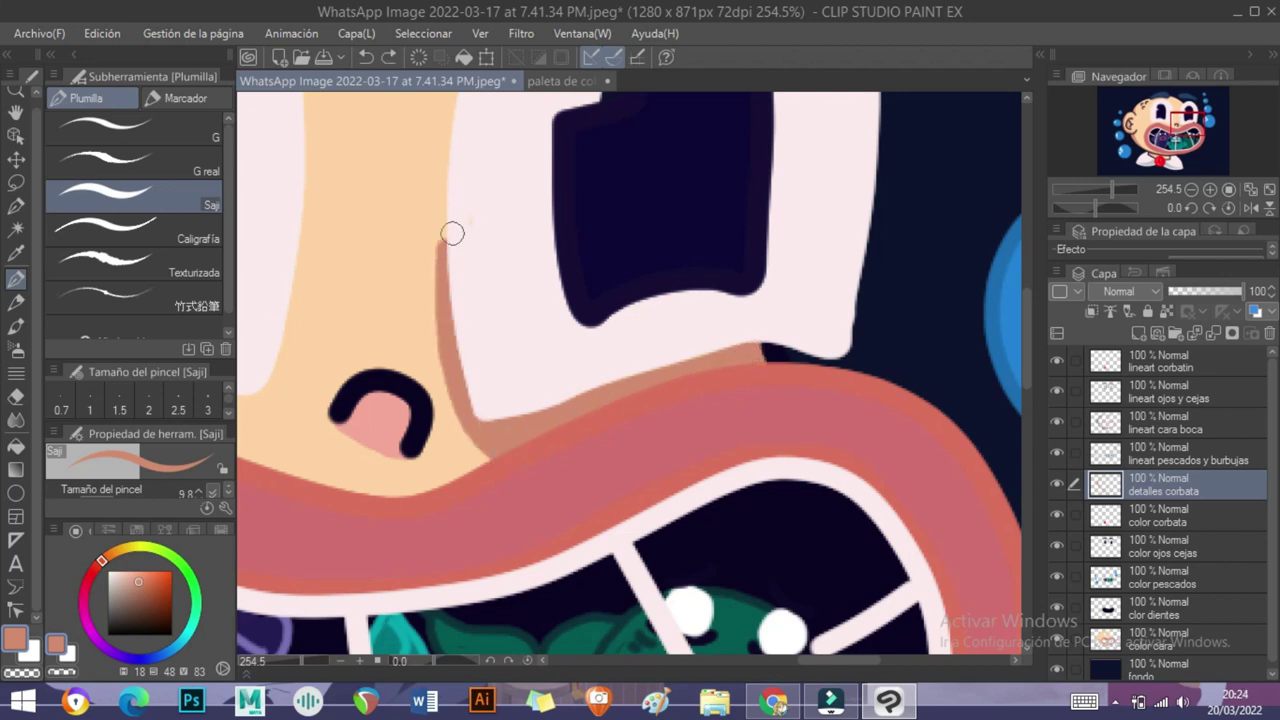
- Erase the excess shadow below the inner corner of the right eye, leaving a thin band
{"action": "left_click", "coordinate": [17, 400]}
{"action": "left_click_drag", "start_coordinate": [457, 442], "coordinate": [640, 428]}
{"action": "key", "text": "ctrl+z"}
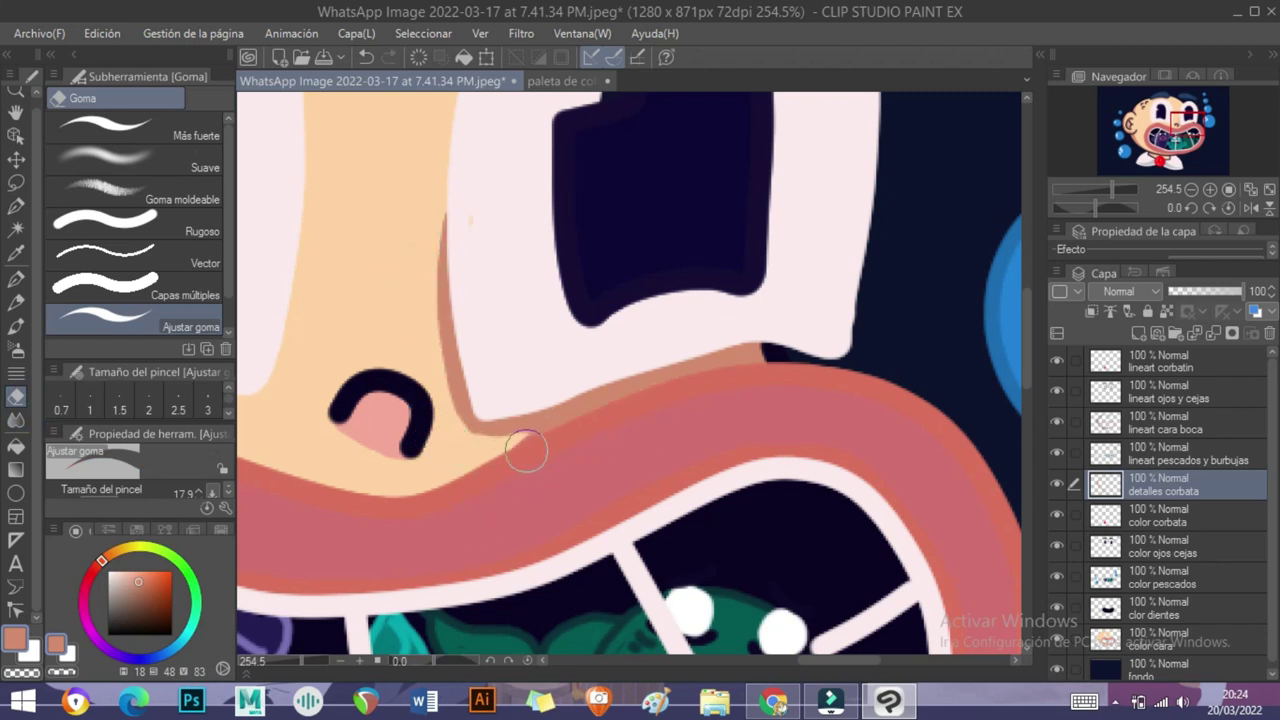
{"action": "left_click_drag", "start_coordinate": [526, 452], "coordinate": [732, 442]}
- Paint a matching terracotta shadow along the left eye's lower edge and outer side
{"action": "left_click_drag", "start_coordinate": [363, 346], "coordinate": [734, 417]}
{"action": "key", "text": "p"}
{"action": "mouse_move", "coordinate": [355, 300]}
{"action": "left_mouse_down"}
{"action": "mouse_move", "coordinate": [411, 431]}
{"action": "mouse_move", "coordinate": [505, 410]}
{"action": "mouse_move", "coordinate": [690, 424]}
{"action": "mouse_move", "coordinate": [808, 452]}
{"action": "left_mouse_up"}
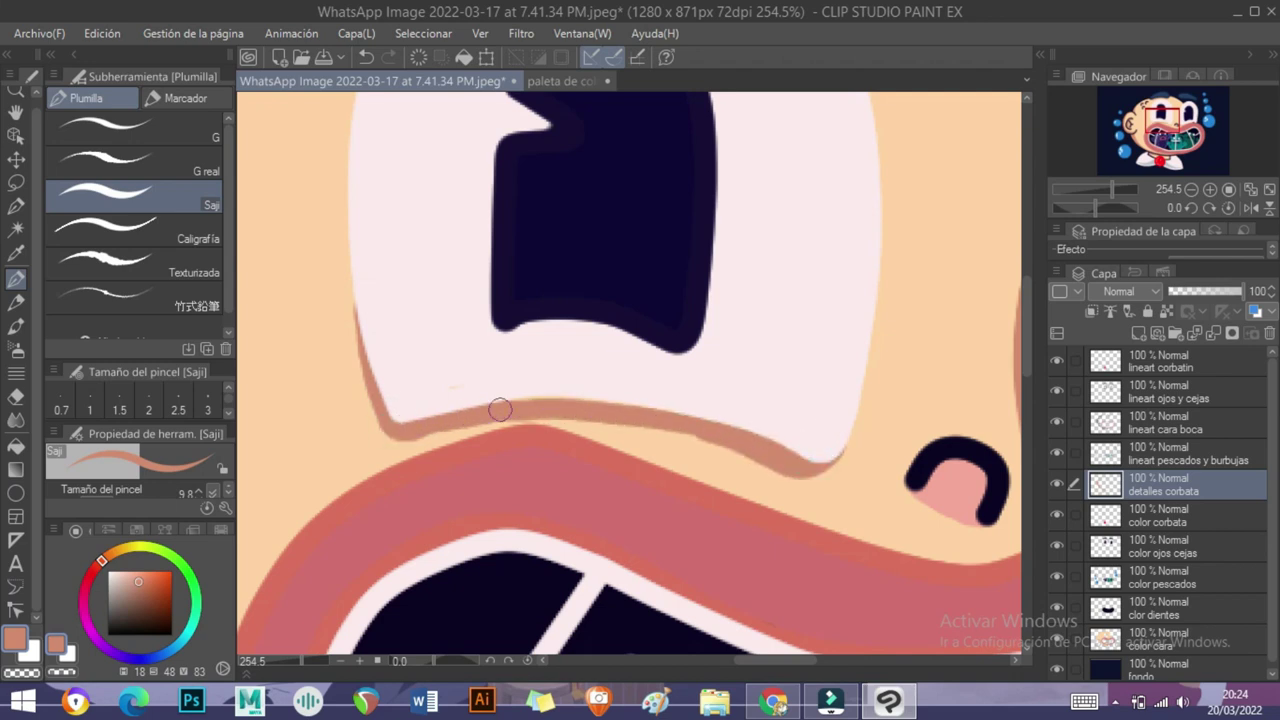
{"action": "mouse_move", "coordinate": [500, 409]}
{"action": "left_mouse_down"}
{"action": "mouse_move", "coordinate": [629, 419]}
{"action": "mouse_move", "coordinate": [760, 461]}
{"action": "left_mouse_up"}
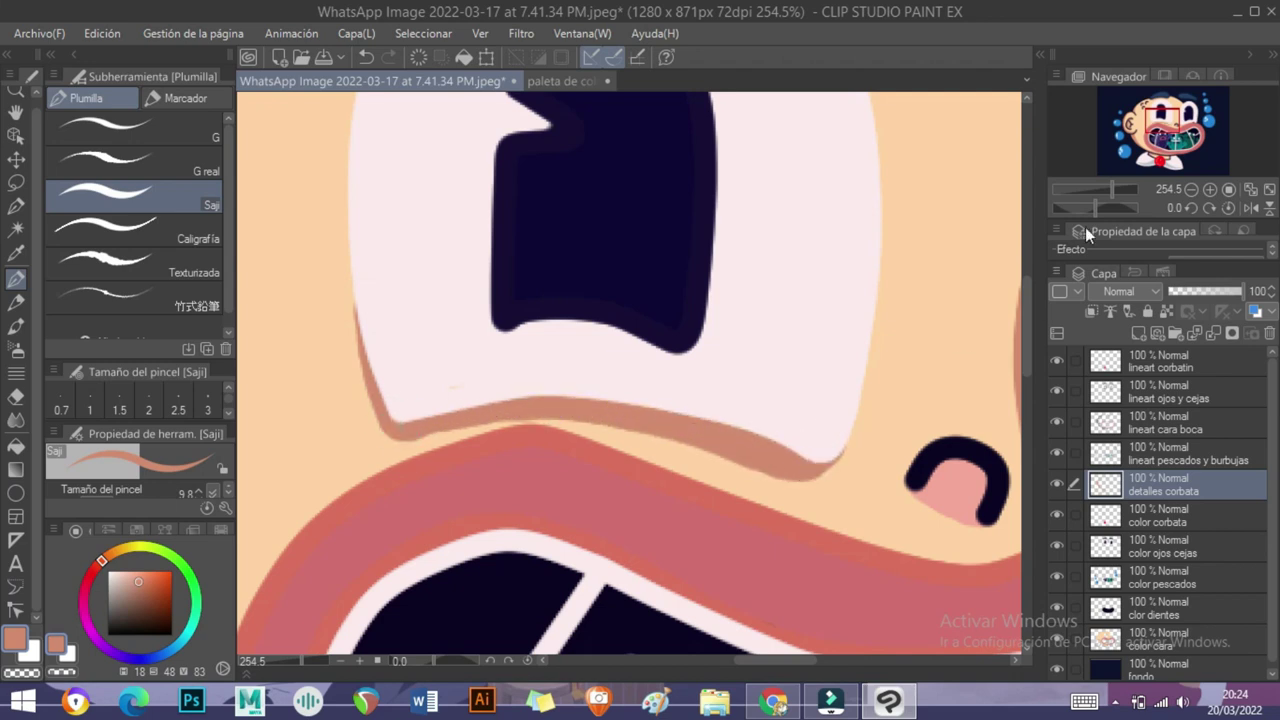
- Sample light pink from the palette image and paint a highlight inside the nose curve
{"action": "scroll", "coordinate": [752, 300], "scroll_direction": "down", "scroll_amount": 5}
{"action": "left_click_drag", "start_coordinate": [772, 317], "coordinate": [752, 281]}
{"action": "key", "text": "ctrl+Tab"}
{"action": "key", "text": "ctrl+Tab"}
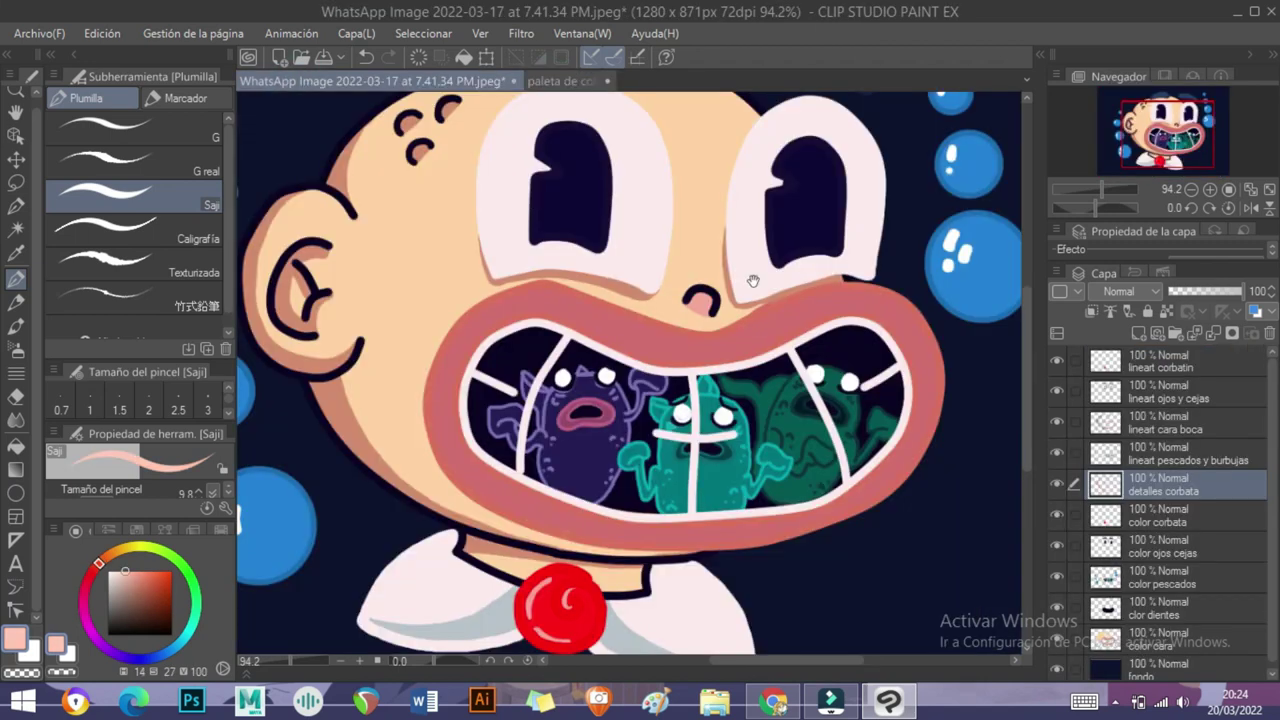
{"action": "scroll", "coordinate": [752, 281], "scroll_direction": "up", "scroll_amount": 4}
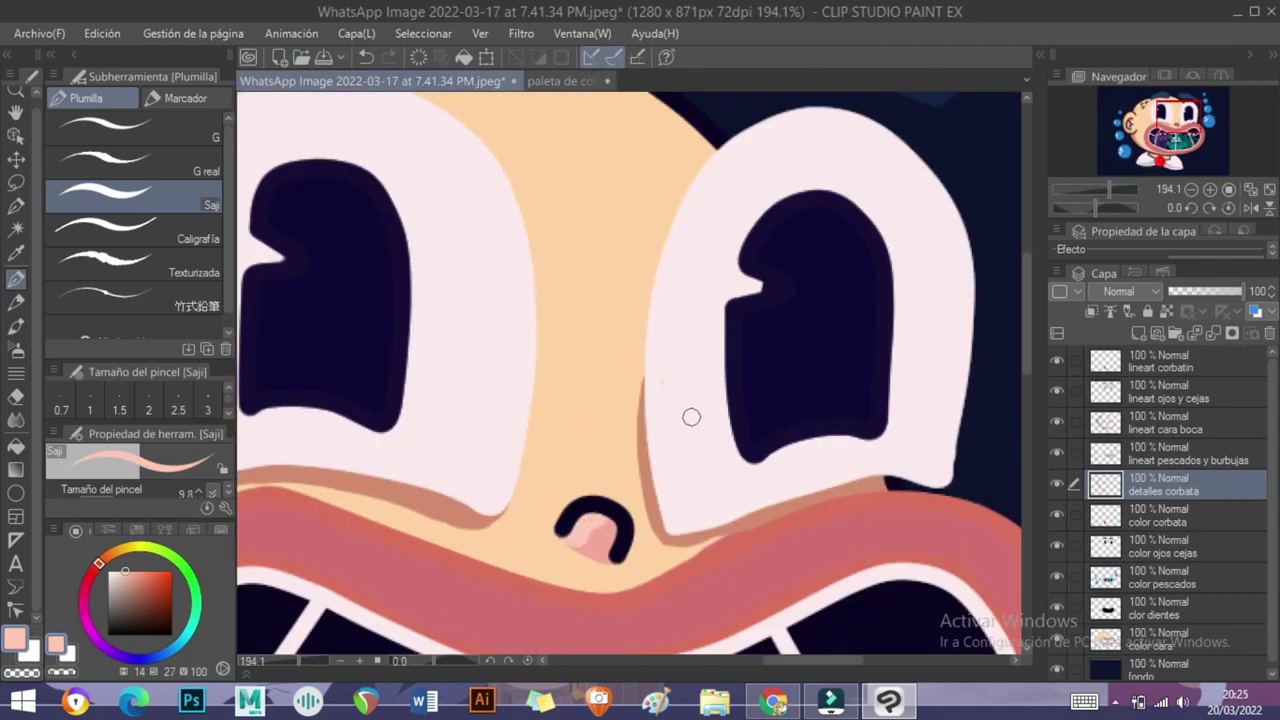
- Paint light pink highlights along the forehead edge between the eyebrows and on the ear's upper rim
{"action": "scroll", "coordinate": [537, 168], "scroll_direction": "up", "scroll_amount": 2}
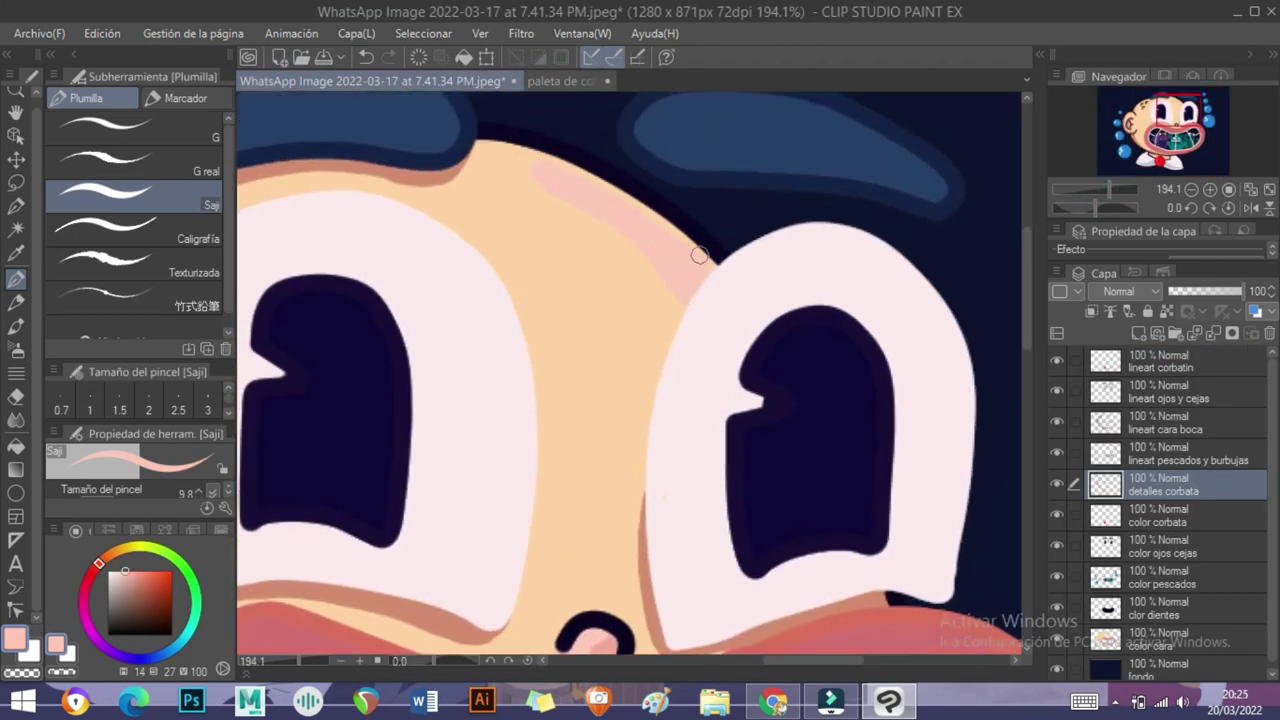
{"action": "scroll", "coordinate": [681, 298], "scroll_direction": "down", "scroll_amount": 5}
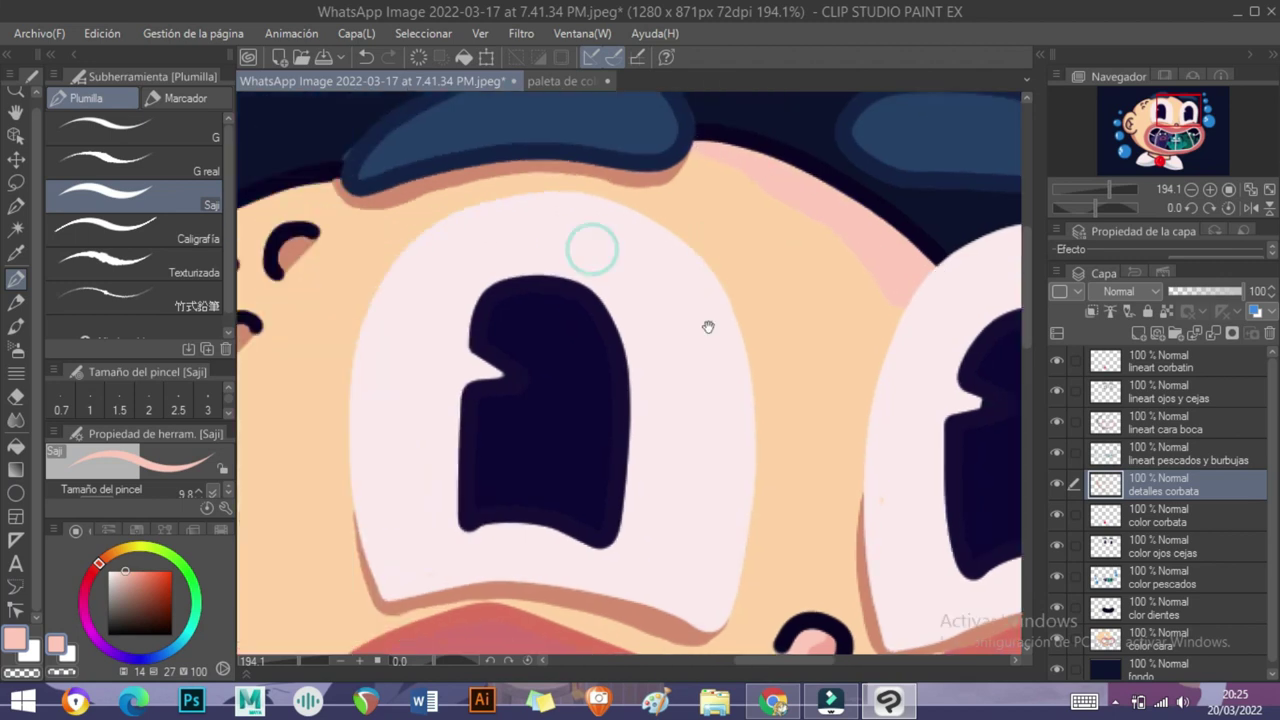
{"action": "scroll", "coordinate": [737, 366], "scroll_direction": "left", "scroll_amount": 5}
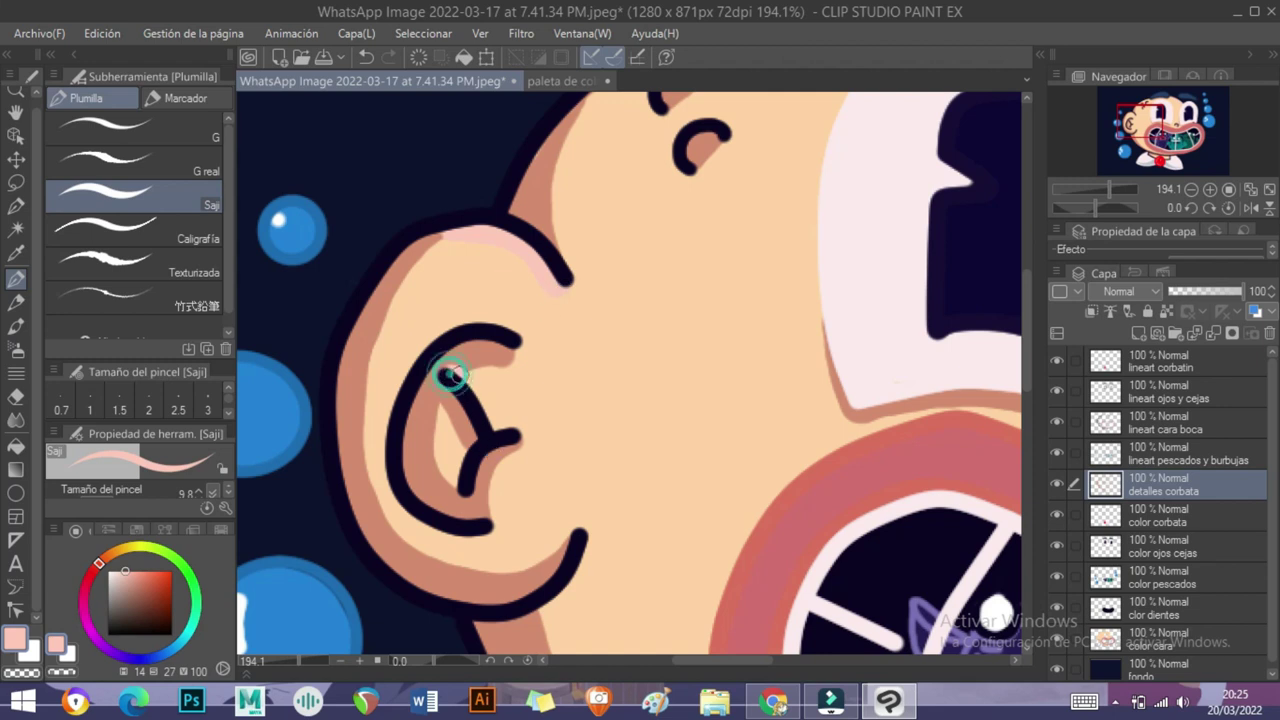
- Paint a long curved light pink highlight around the left side of the lips
{"action": "scroll", "coordinate": [450, 375], "scroll_direction": "down", "scroll_amount": 5}
{"action": "scroll", "coordinate": [620, 371], "scroll_direction": "up", "scroll_amount": 5}
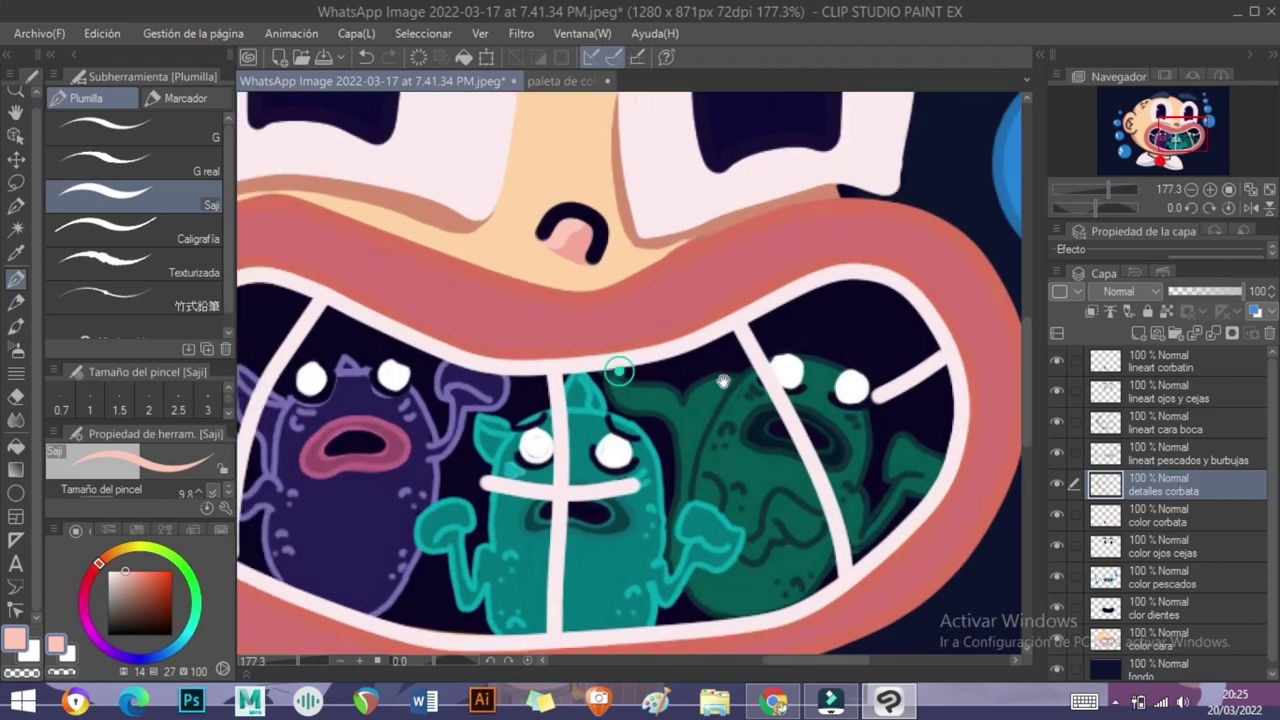
{"action": "scroll", "coordinate": [531, 343], "scroll_direction": "left", "scroll_amount": 5}
{"action": "scroll", "coordinate": [531, 343], "scroll_direction": "up", "scroll_amount": 1}
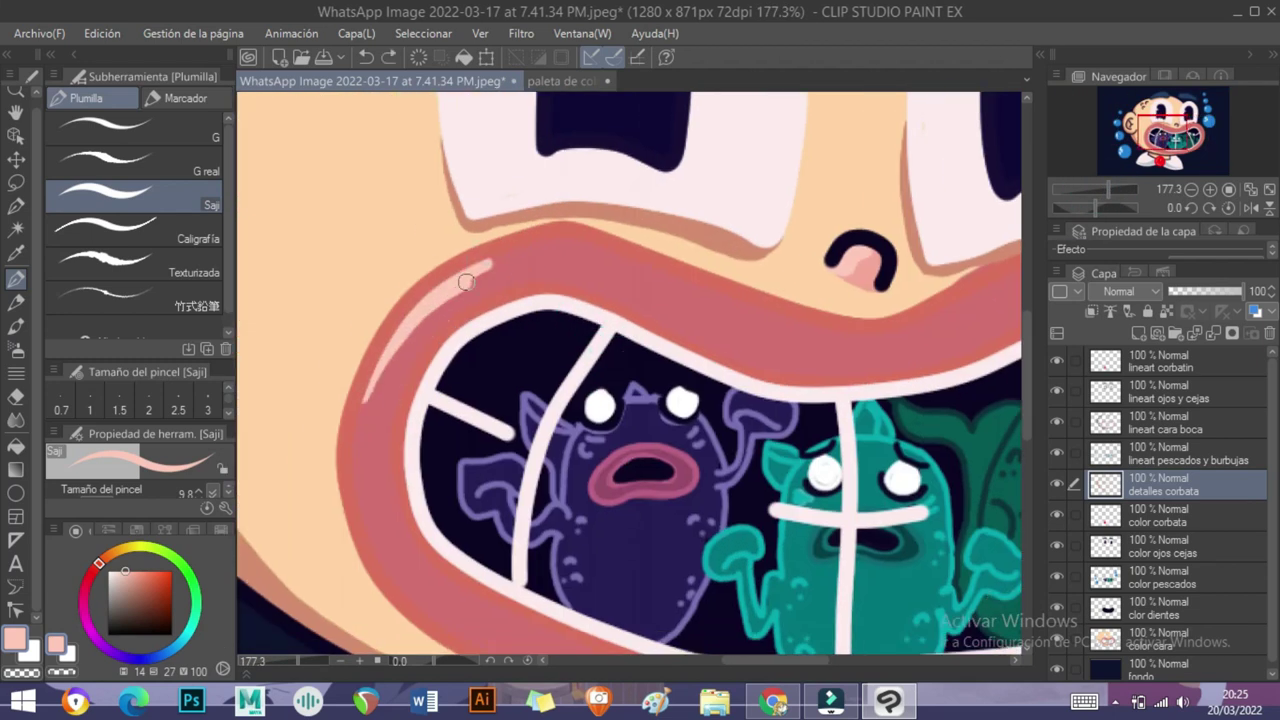
{"action": "scroll", "coordinate": [369, 395], "scroll_direction": "down", "scroll_amount": 3}
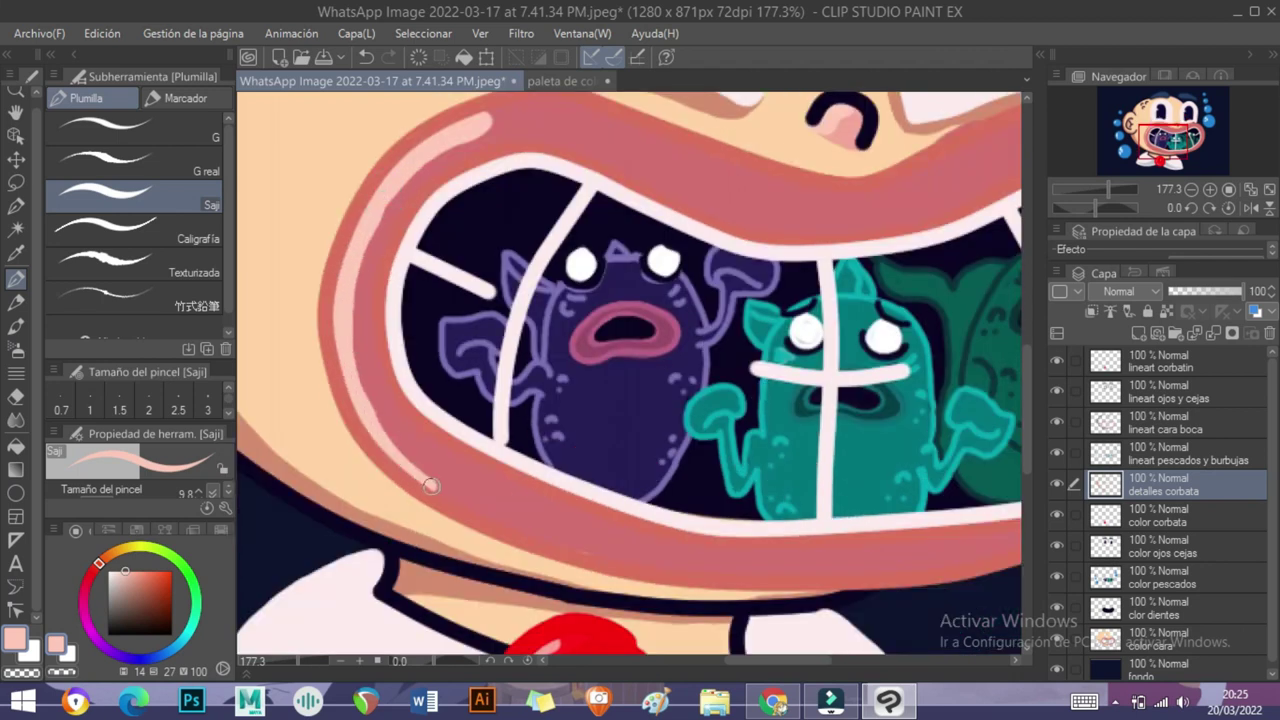
- Erase the edges of the lip highlight to thin it and taper both ends
{"action": "key", "text": "e"}
{"action": "left_click_drag", "start_coordinate": [441, 447], "coordinate": [492, 507]}
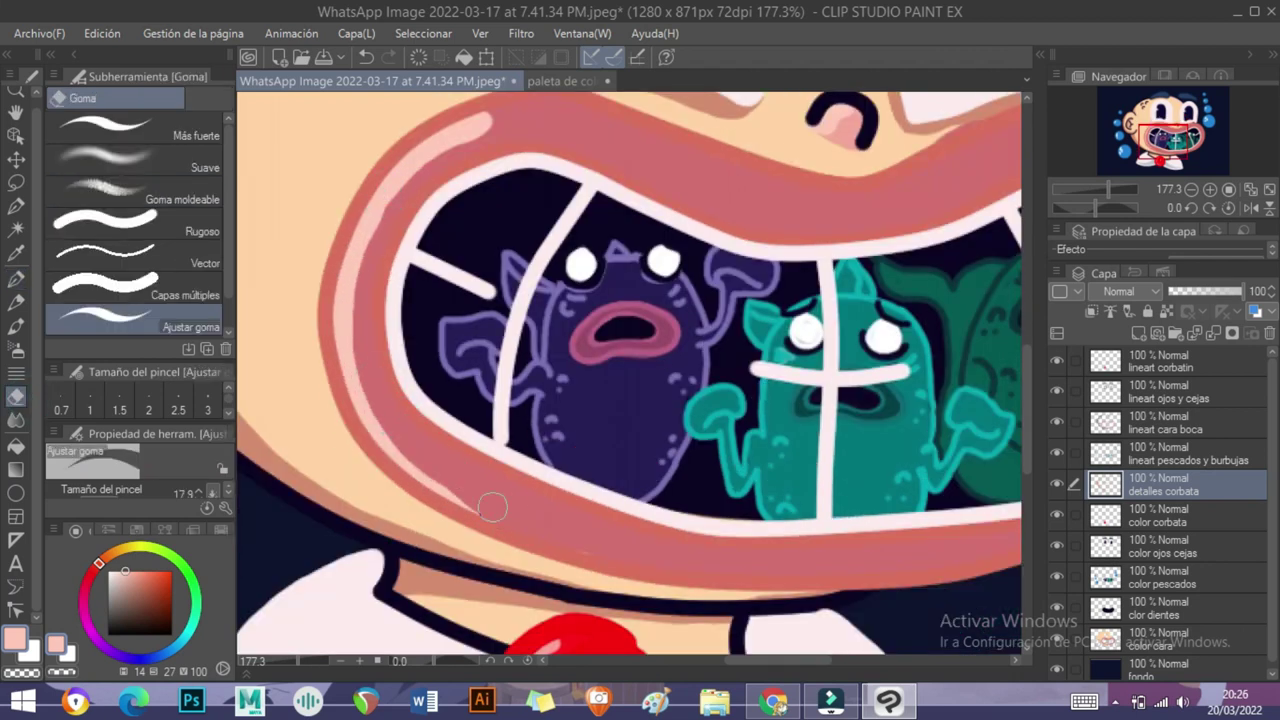
{"action": "left_click_drag", "start_coordinate": [531, 118], "coordinate": [400, 215]}
{"action": "scroll", "coordinate": [620, 400], "scroll_direction": "down", "scroll_amount": 5}
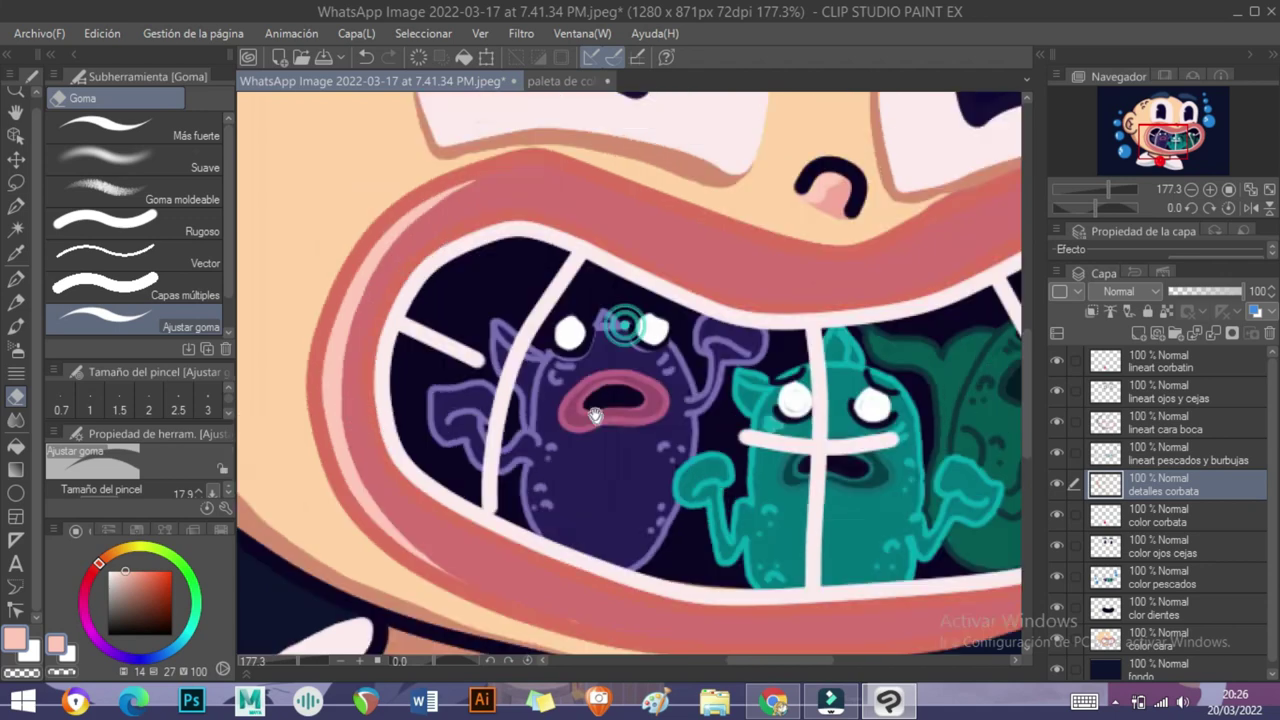
- Paint lighter blue highlights along the upper part of both eyebrows and trim the right one with the eraser
{"action": "left_click_drag", "start_coordinate": [690, 430], "coordinate": [680, 630]}
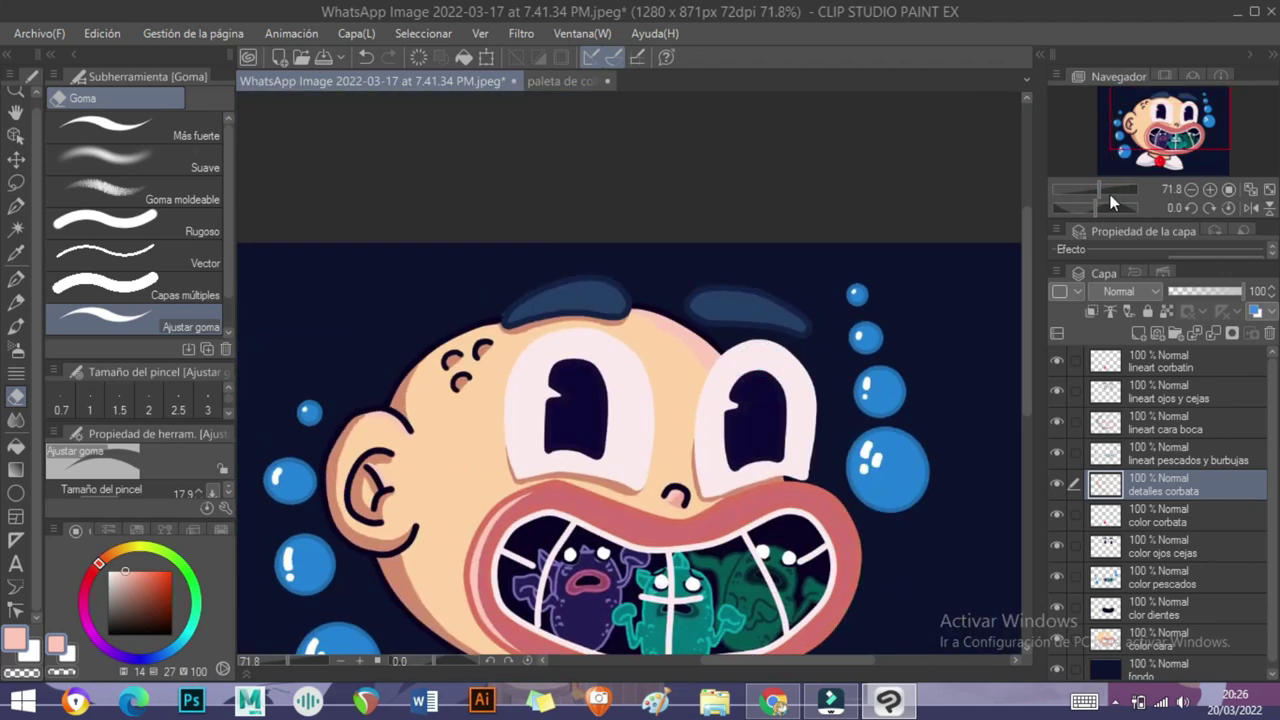
{"action": "scroll", "coordinate": [720, 349], "scroll_direction": "up", "scroll_amount": 5}
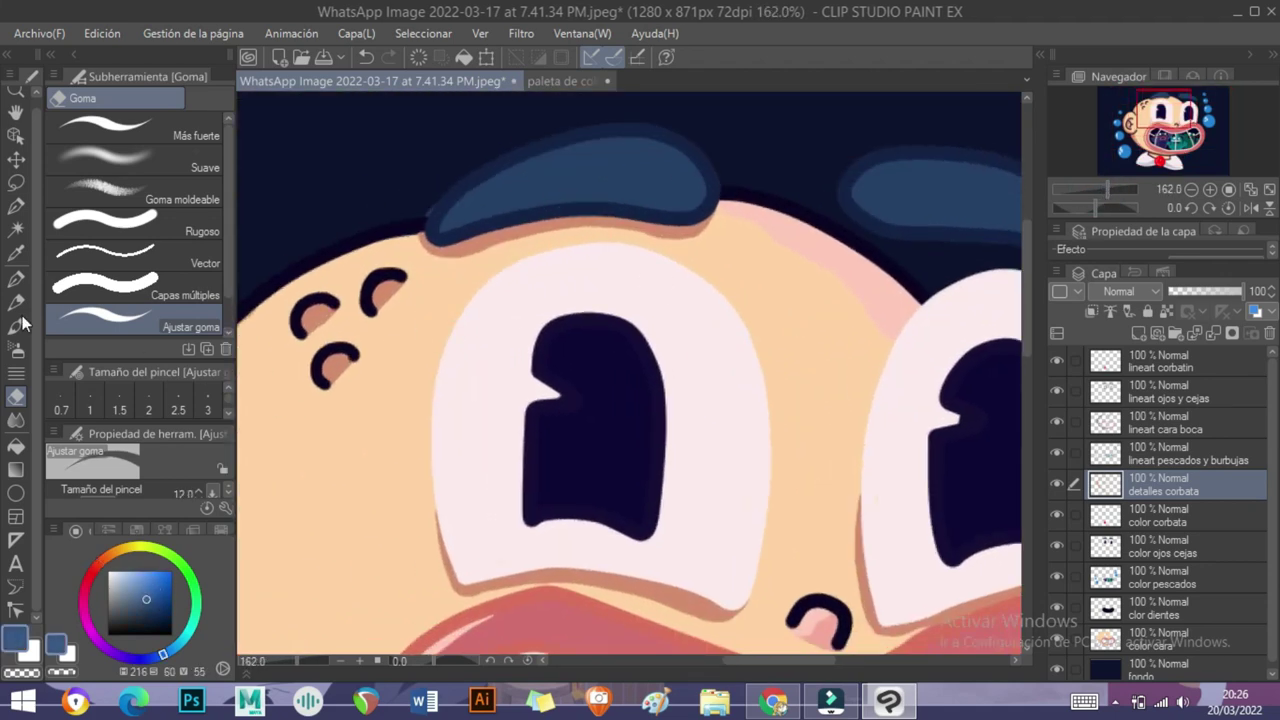
{"action": "key", "text": "p"}
{"action": "left_click_drag", "start_coordinate": [452, 224], "coordinate": [575, 158]}
{"action": "scroll", "coordinate": [513, 171], "scroll_direction": "right", "scroll_amount": 3}
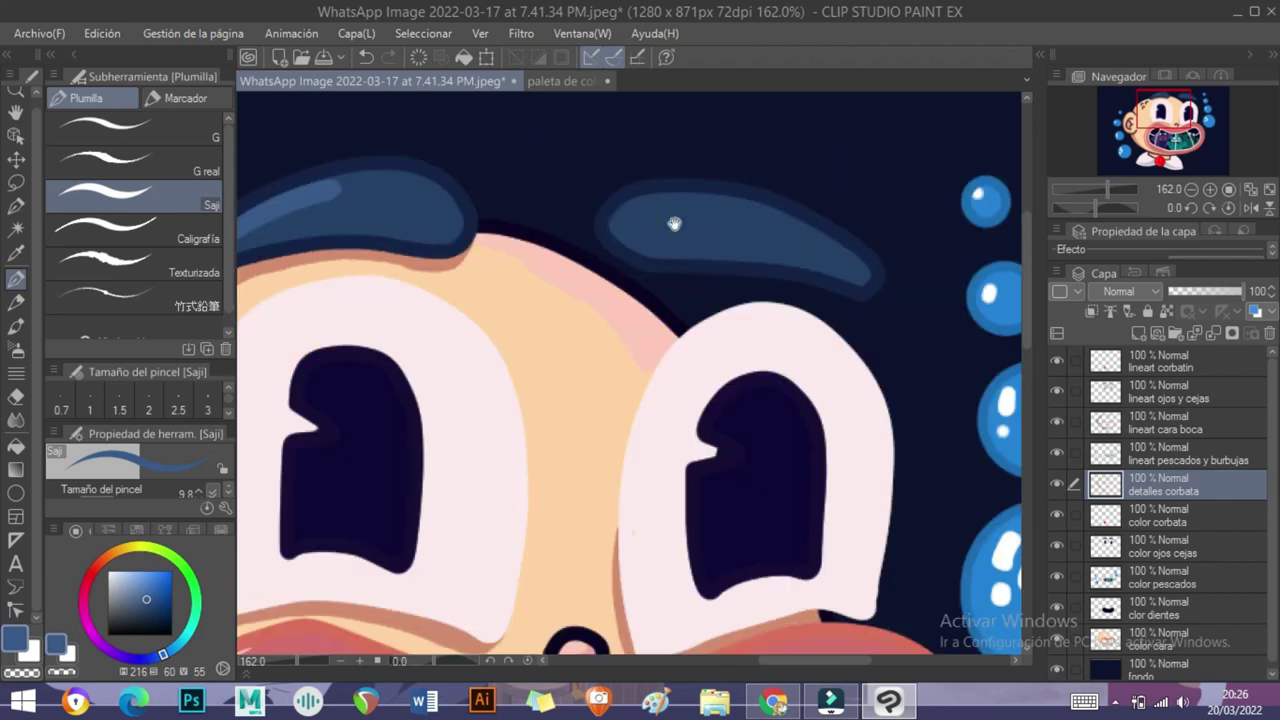
{"action": "left_click_drag", "start_coordinate": [722, 200], "coordinate": [630, 220]}
{"action": "key", "text": "e"}
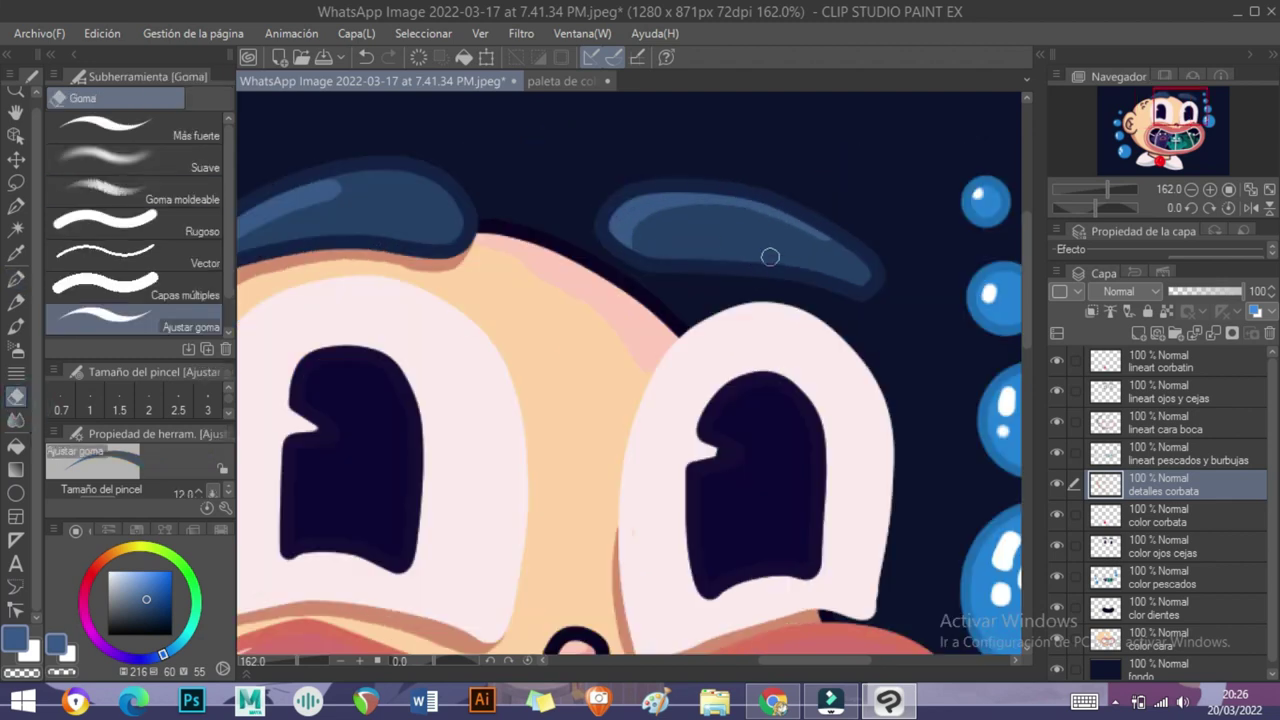
- Sample pale yellow from the palette image and paint a curved band along the left side of the left eye white
{"action": "scroll", "coordinate": [750, 250], "scroll_direction": "down", "scroll_amount": 3}
{"action": "scroll", "coordinate": [750, 250], "scroll_direction": "left", "scroll_amount": 3}
{"action": "left_click", "coordinate": [560, 81]}
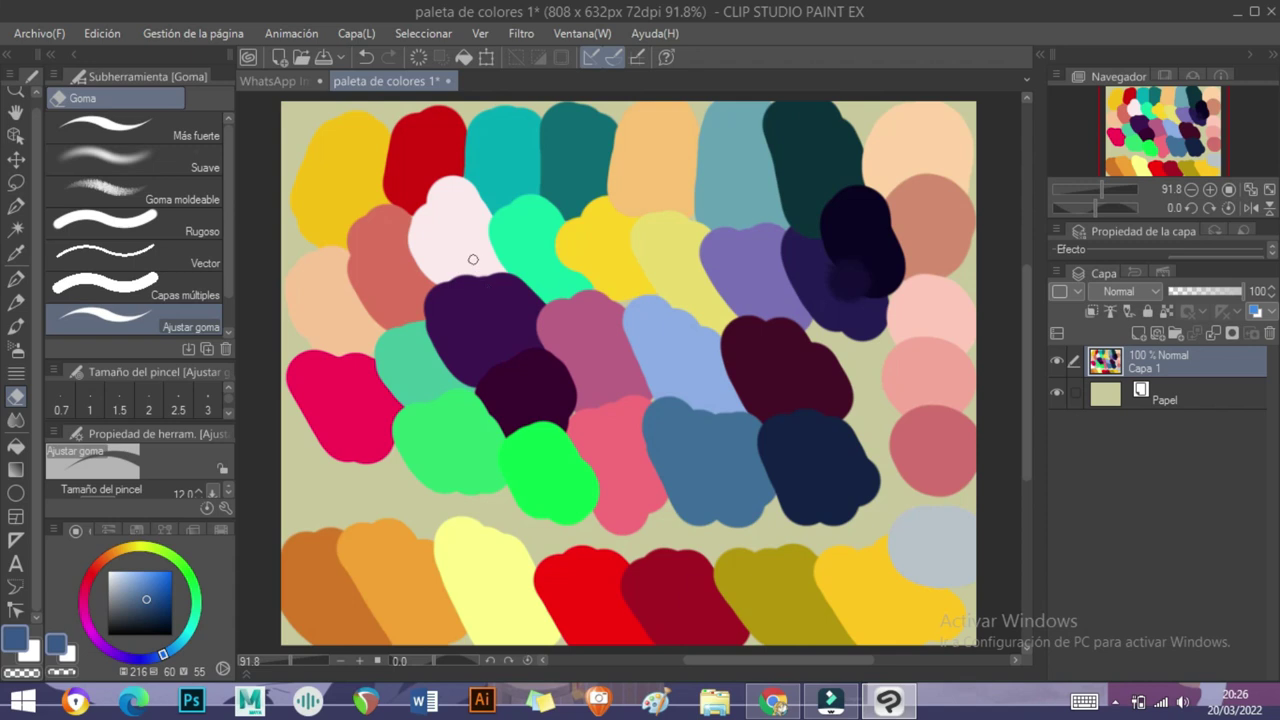
{"action": "left_click", "coordinate": [483, 567], "text": "alt"}
{"action": "double_click", "coordinate": [272, 84]}
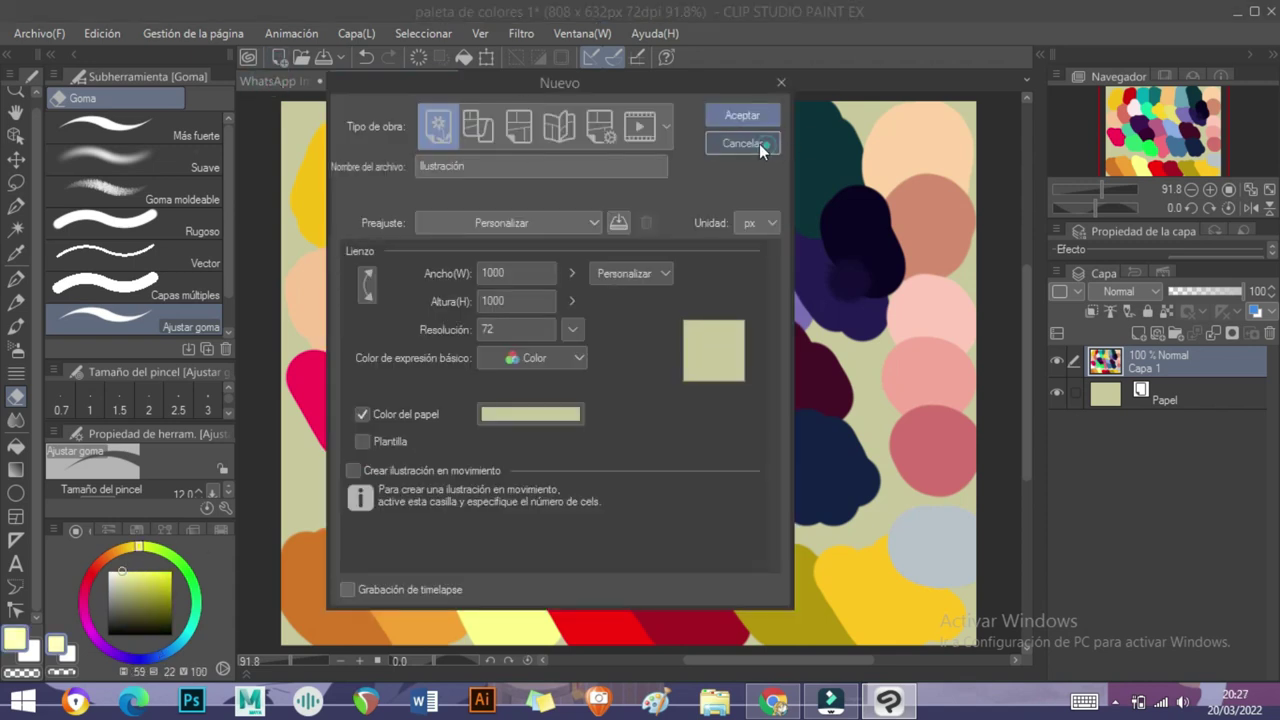
{"action": "left_click", "coordinate": [748, 143]}
{"action": "left_click", "coordinate": [272, 81]}
{"action": "left_click", "coordinate": [18, 282]}
{"action": "left_click_drag", "start_coordinate": [371, 258], "coordinate": [358, 371]}
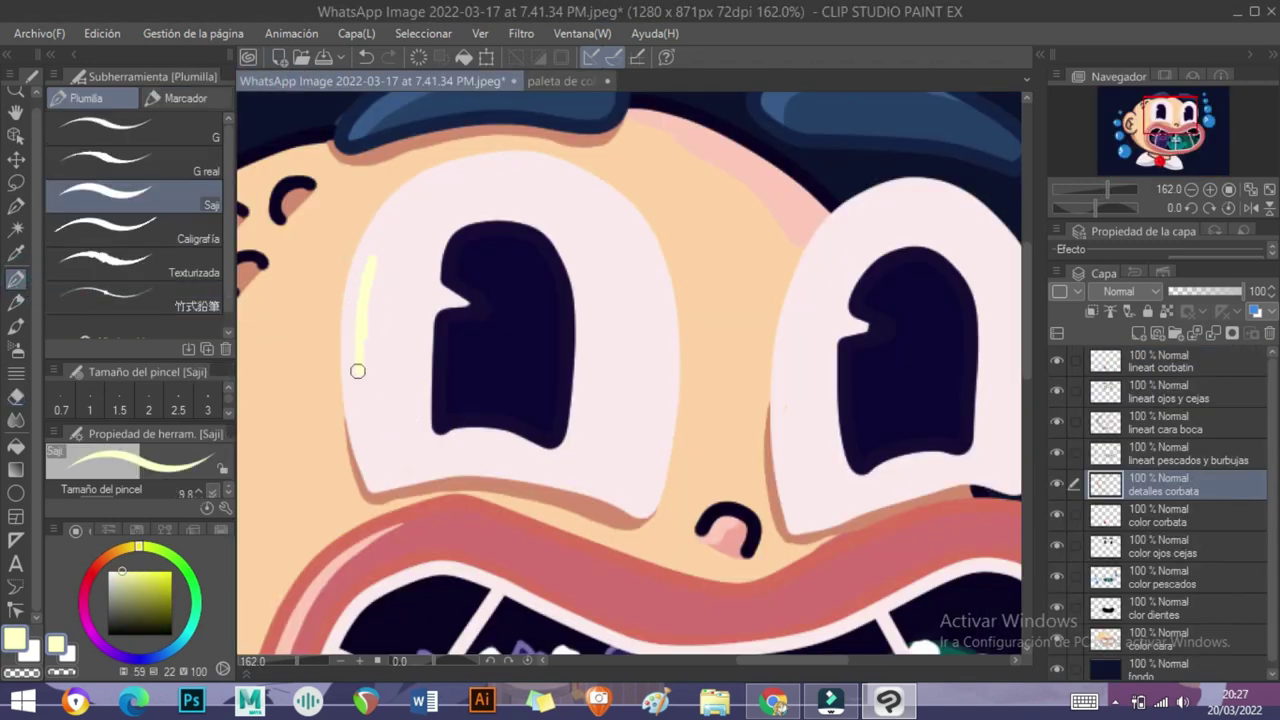
{"action": "mouse_move", "coordinate": [418, 459]}
{"action": "left_mouse_down"}
{"action": "mouse_move", "coordinate": [385, 230]}
{"action": "mouse_move", "coordinate": [189, 194]}
{"action": "left_mouse_up"}
- Paint a matching pale yellow band along the left side of the right eye white
{"action": "left_click_drag", "start_coordinate": [628, 228], "coordinate": [605, 395]}
{"action": "left_click_drag", "start_coordinate": [655, 448], "coordinate": [609, 397]}
{"action": "scroll", "coordinate": [641, 433], "scroll_direction": "down", "scroll_amount": 5}
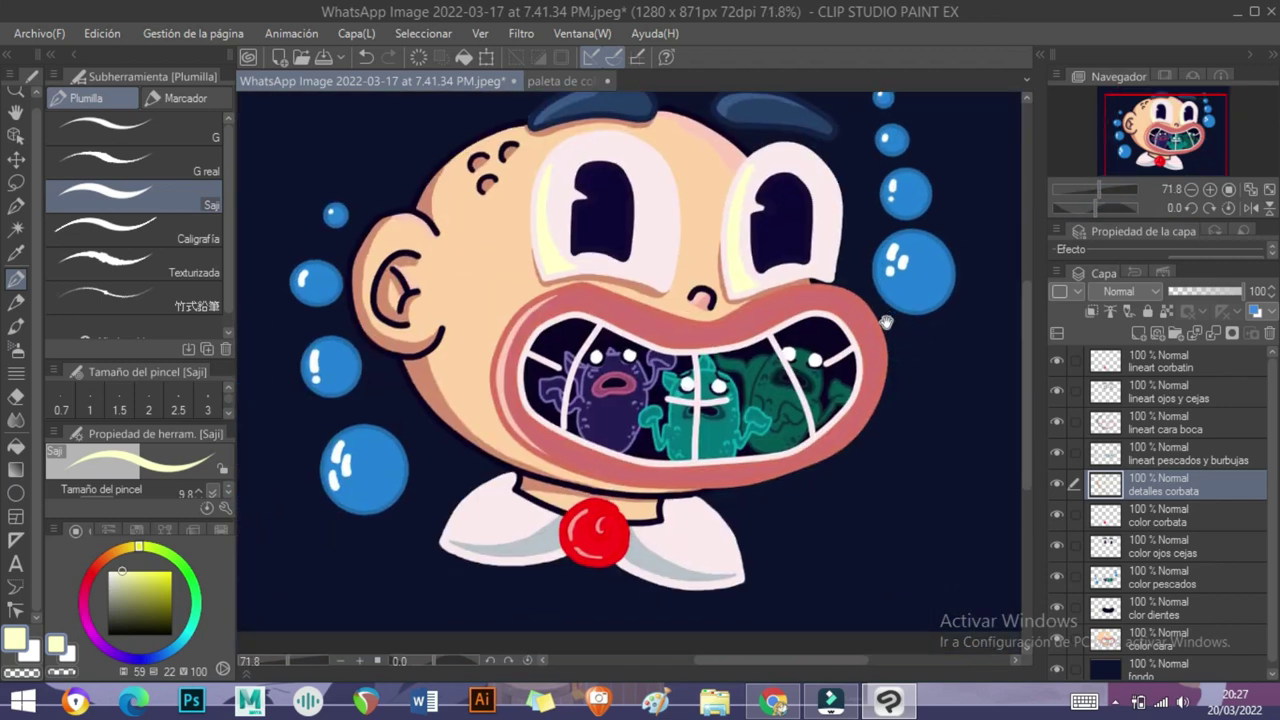
- Switch to the blue-grey colour, paint a shadow on the left eye white and trim it with the eraser
{"action": "left_click_drag", "start_coordinate": [702, 405], "coordinate": [772, 425]}
{"action": "scroll", "coordinate": [679, 375], "scroll_direction": "up", "scroll_amount": 5}
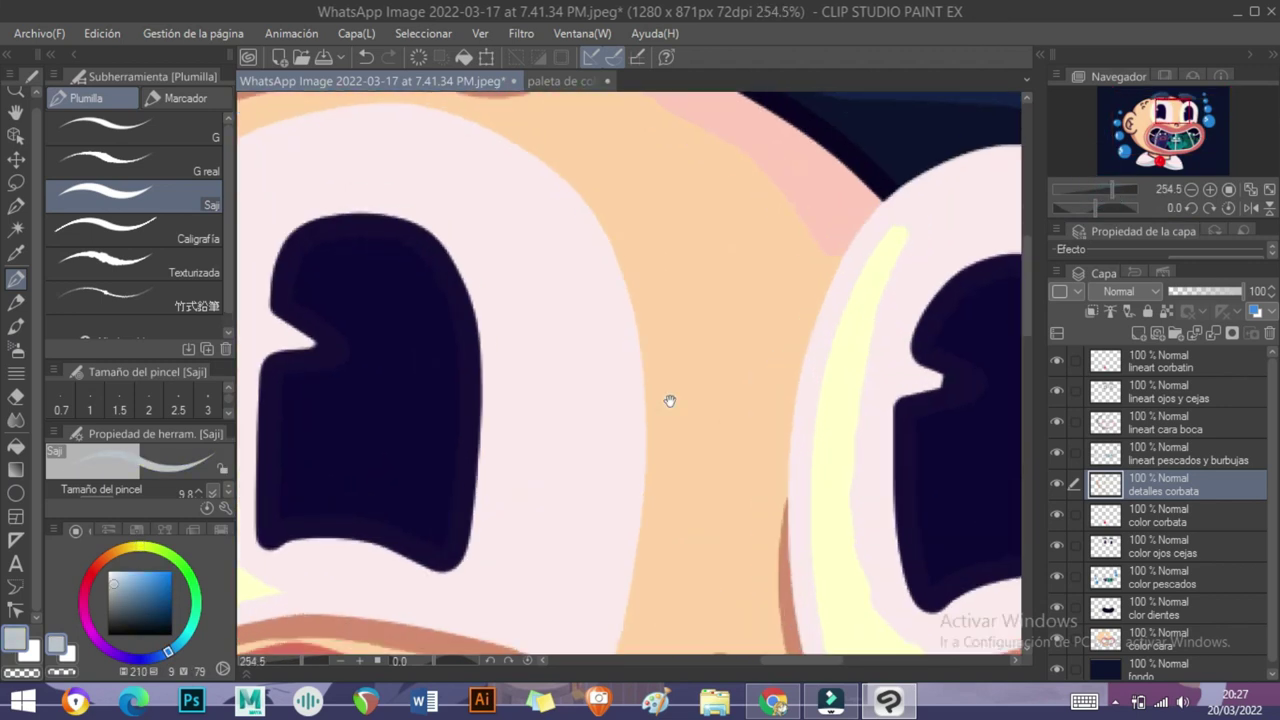
{"action": "mouse_move", "coordinate": [385, 162]}
{"action": "left_mouse_down"}
{"action": "mouse_move", "coordinate": [334, 400]}
{"action": "mouse_move", "coordinate": [366, 557]}
{"action": "mouse_move", "coordinate": [380, 194]}
{"action": "mouse_move", "coordinate": [400, 486]}
{"action": "mouse_move", "coordinate": [369, 423]}
{"action": "left_mouse_up"}
{"action": "key", "text": "e"}
{"action": "mouse_move", "coordinate": [404, 180]}
{"action": "left_mouse_down"}
{"action": "mouse_move", "coordinate": [397, 320]}
{"action": "mouse_move", "coordinate": [480, 520]}
{"action": "left_mouse_up"}
- Paint a blue-grey shadow over the pale yellow band on the right eye white and trim its edge with the eraser
{"action": "left_click_drag", "start_coordinate": [949, 363], "coordinate": [465, 310]}
{"action": "left_click", "coordinate": [16, 279]}
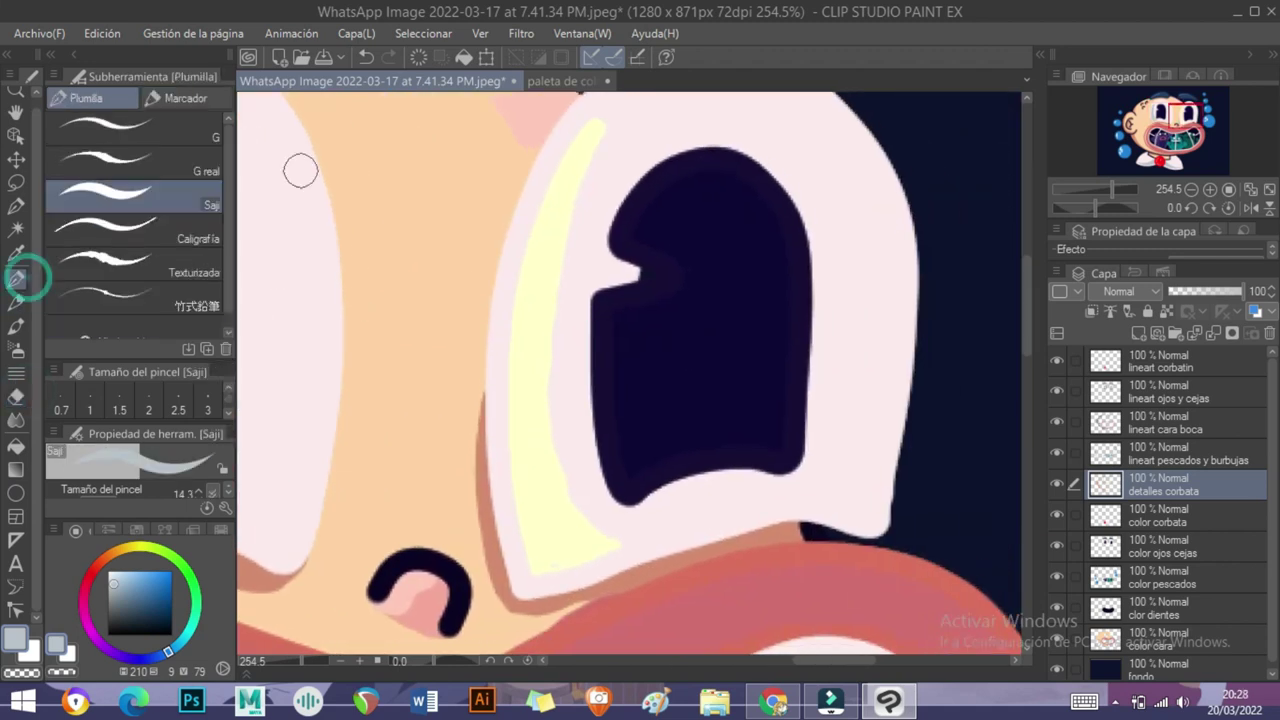
{"action": "left_click_drag", "start_coordinate": [605, 110], "coordinate": [586, 457]}
{"action": "mouse_move", "coordinate": [700, 512]}
{"action": "left_mouse_down"}
{"action": "mouse_move", "coordinate": [517, 517]}
{"action": "mouse_move", "coordinate": [550, 180]}
{"action": "left_mouse_up"}
{"action": "mouse_move", "coordinate": [520, 490]}
{"action": "left_mouse_down"}
{"action": "mouse_move", "coordinate": [516, 386]}
{"action": "mouse_move", "coordinate": [539, 561]}
{"action": "left_mouse_up"}
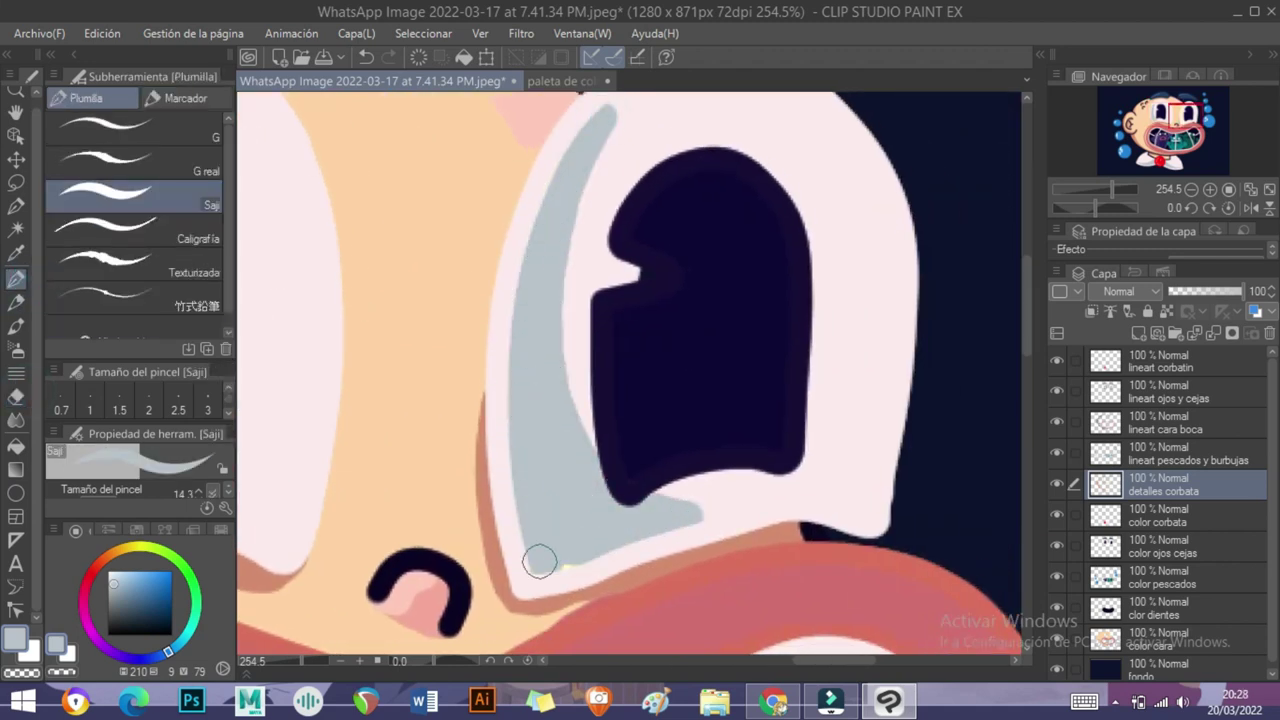
{"action": "key", "text": "e"}
{"action": "mouse_move", "coordinate": [640, 114]}
{"action": "left_mouse_down"}
{"action": "mouse_move", "coordinate": [589, 331]}
{"action": "mouse_move", "coordinate": [591, 417]}
{"action": "mouse_move", "coordinate": [609, 457]}
{"action": "left_mouse_up"}
- Pick a light lavender and paint highlights on the purple fish's left fin and left ear
{"action": "left_click_drag", "start_coordinate": [1112, 189], "coordinate": [1062, 215]}
{"action": "scroll", "coordinate": [723, 323], "scroll_direction": "up", "scroll_amount": 1}
{"action": "left_click", "coordinate": [723, 323], "text": "alt"}
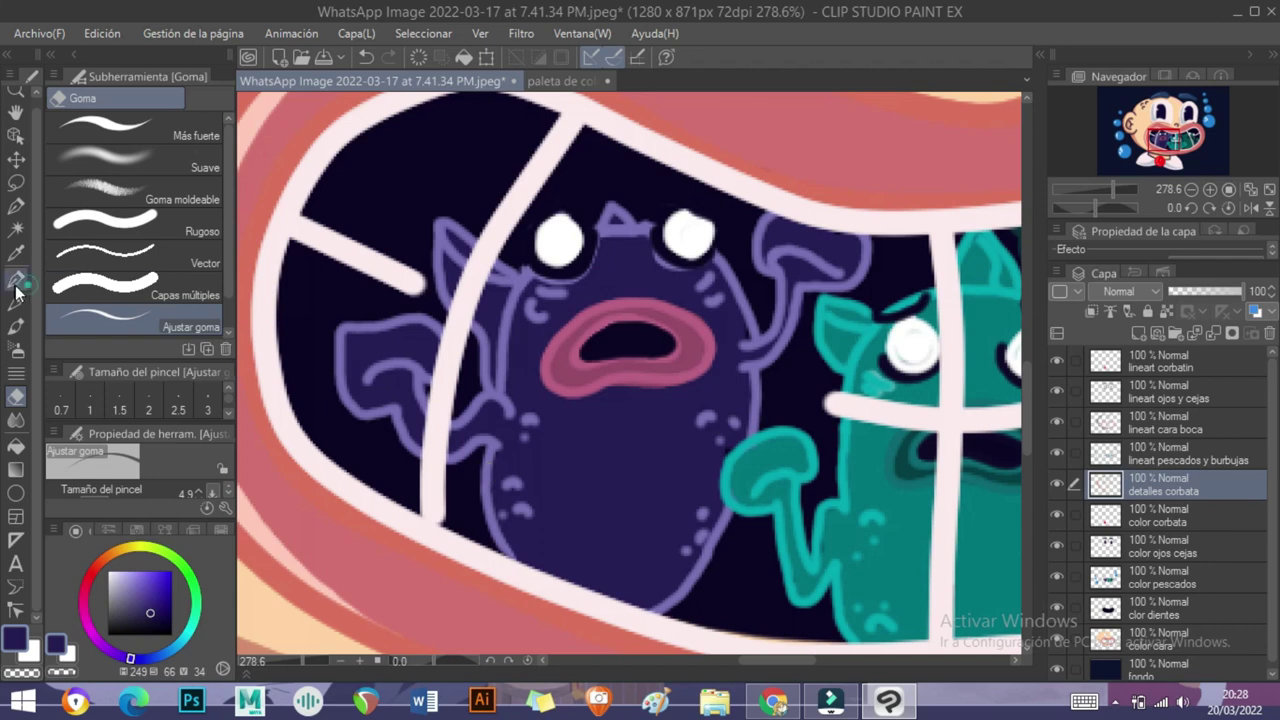
{"action": "left_click", "coordinate": [16, 280]}
{"action": "left_click", "coordinate": [516, 442], "text": "alt"}
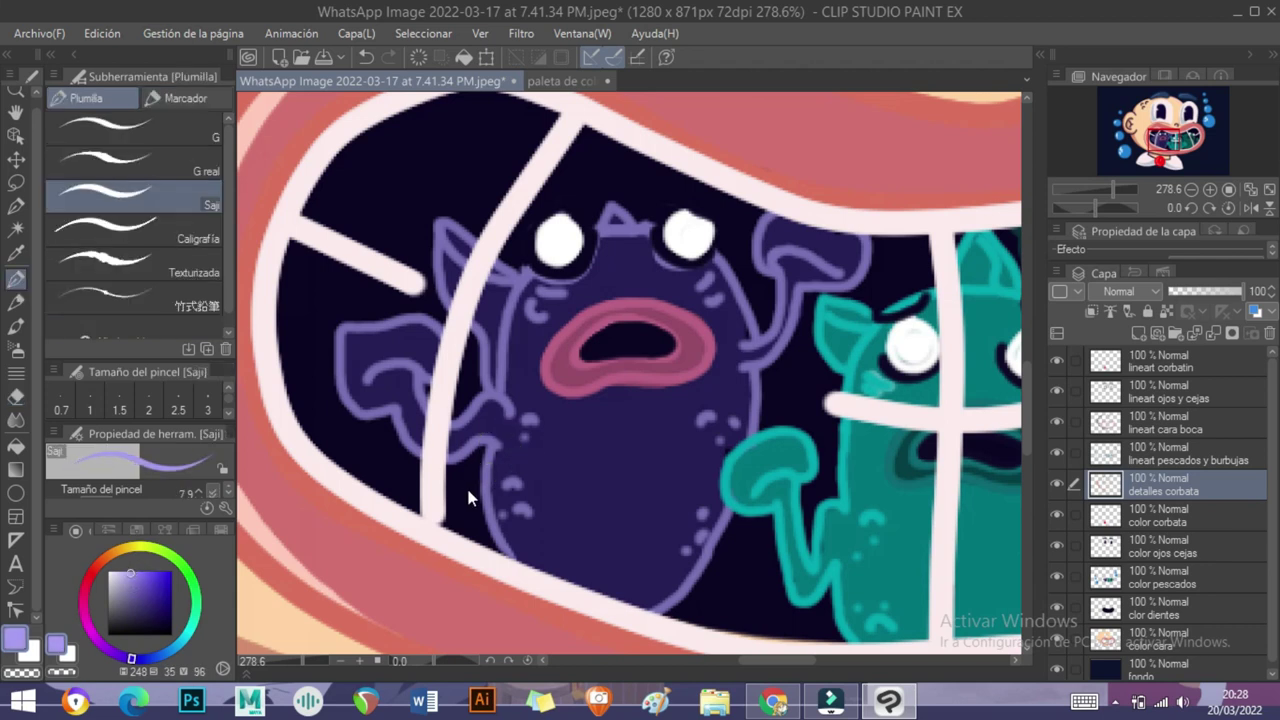
{"action": "left_click_drag", "start_coordinate": [348, 338], "coordinate": [348, 374]}
{"action": "left_click_drag", "start_coordinate": [451, 225], "coordinate": [473, 260]}
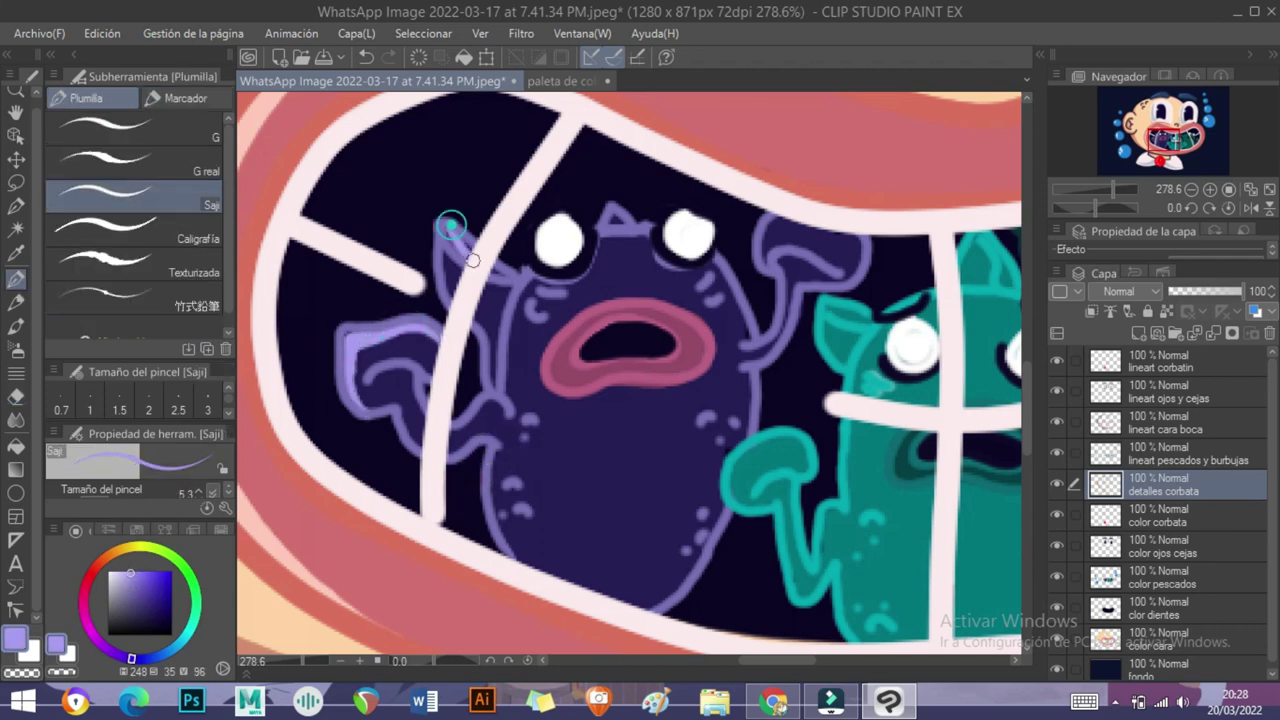
- Continue the lavender highlights down the left side of the purple fish's body, on its right fin and under its lips
{"action": "left_click_drag", "start_coordinate": [505, 405], "coordinate": [528, 288]}
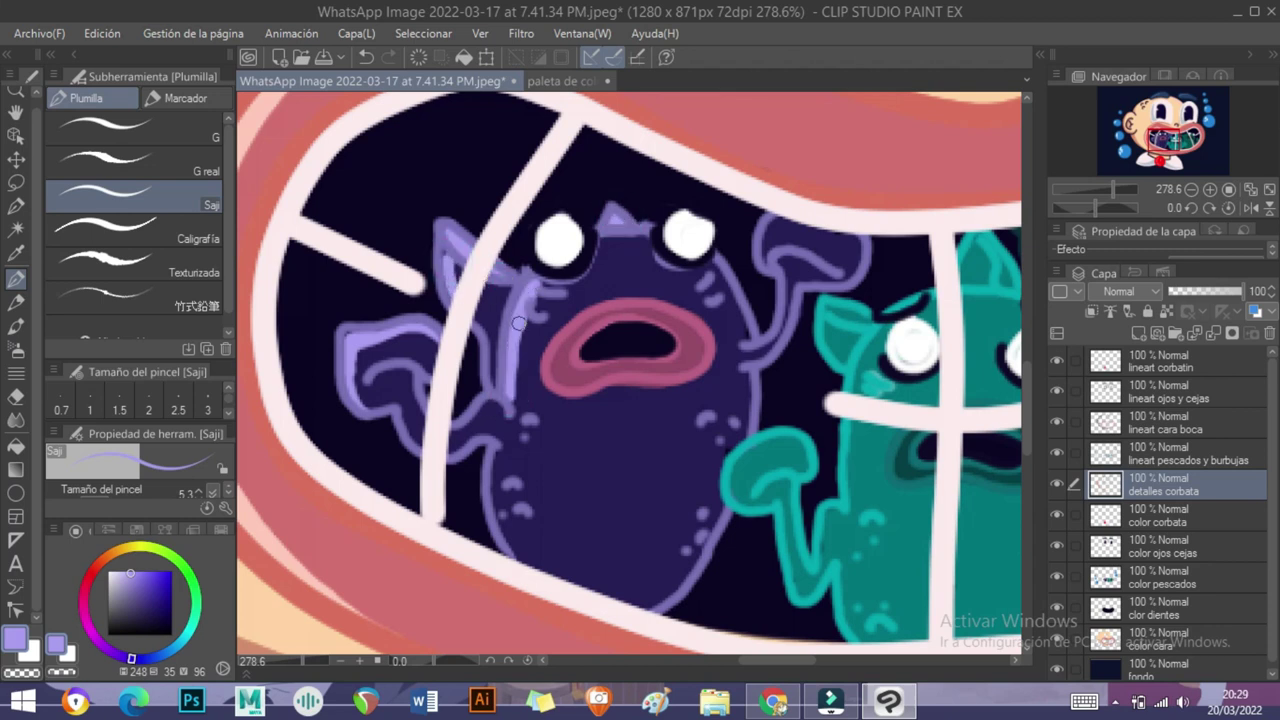
{"action": "left_click_drag", "start_coordinate": [482, 430], "coordinate": [514, 550]}
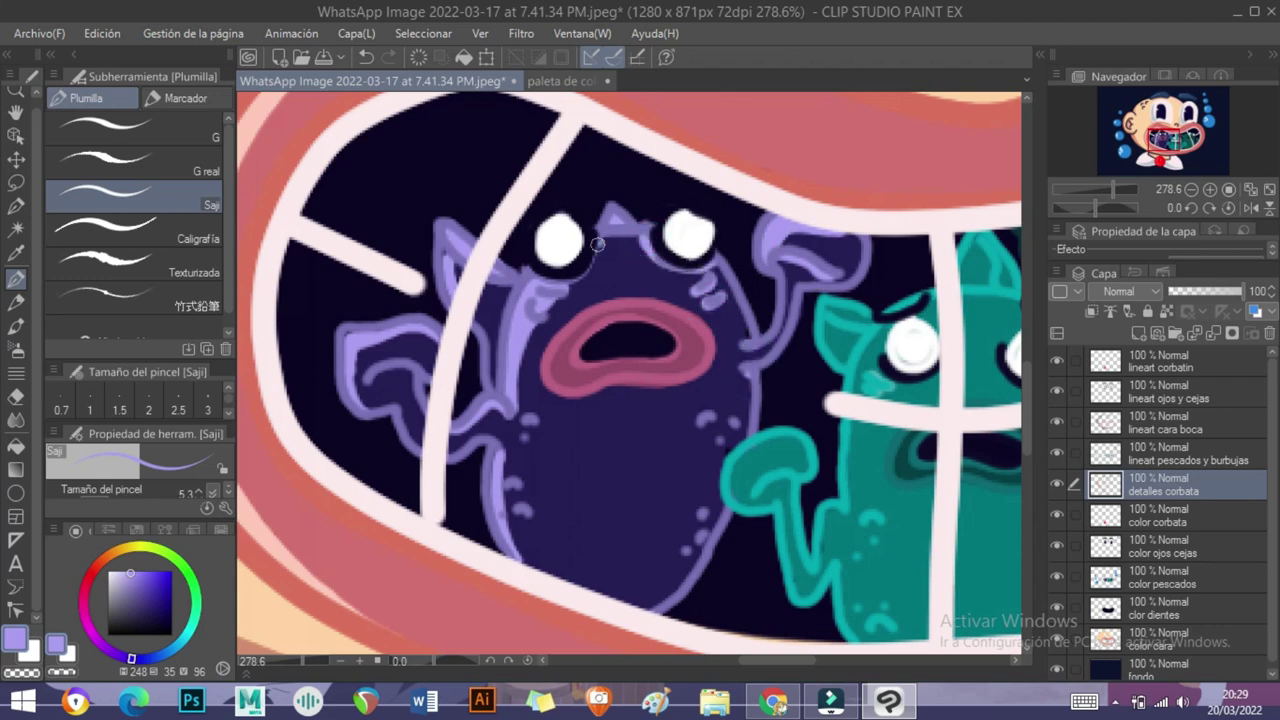
{"action": "left_click_drag", "start_coordinate": [548, 390], "coordinate": [704, 378]}
{"action": "left_click", "coordinate": [22, 399]}
- Choose a bright turquoise and paint highlights on the teal fish's ear, crest, left body edge, fins and spots
{"action": "left_click_drag", "start_coordinate": [841, 440], "coordinate": [531, 402]}
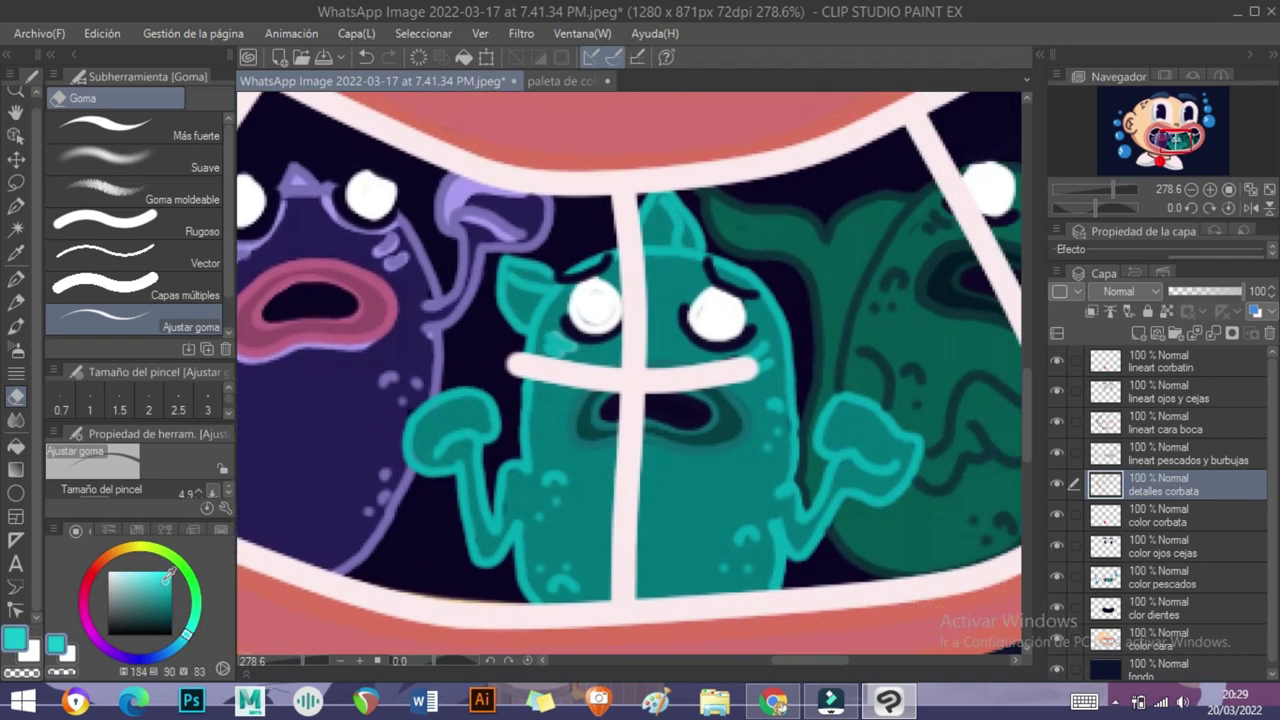
{"action": "left_click_drag", "start_coordinate": [170, 573], "coordinate": [163, 579]}
{"action": "key", "text": "p"}
{"action": "left_click_drag", "start_coordinate": [534, 268], "coordinate": [516, 276]}
{"action": "mouse_move", "coordinate": [660, 242]}
{"action": "left_mouse_down"}
{"action": "mouse_move", "coordinate": [658, 205]}
{"action": "mouse_move", "coordinate": [668, 214]}
{"action": "left_mouse_up"}
{"action": "left_click_drag", "start_coordinate": [547, 389], "coordinate": [537, 458]}
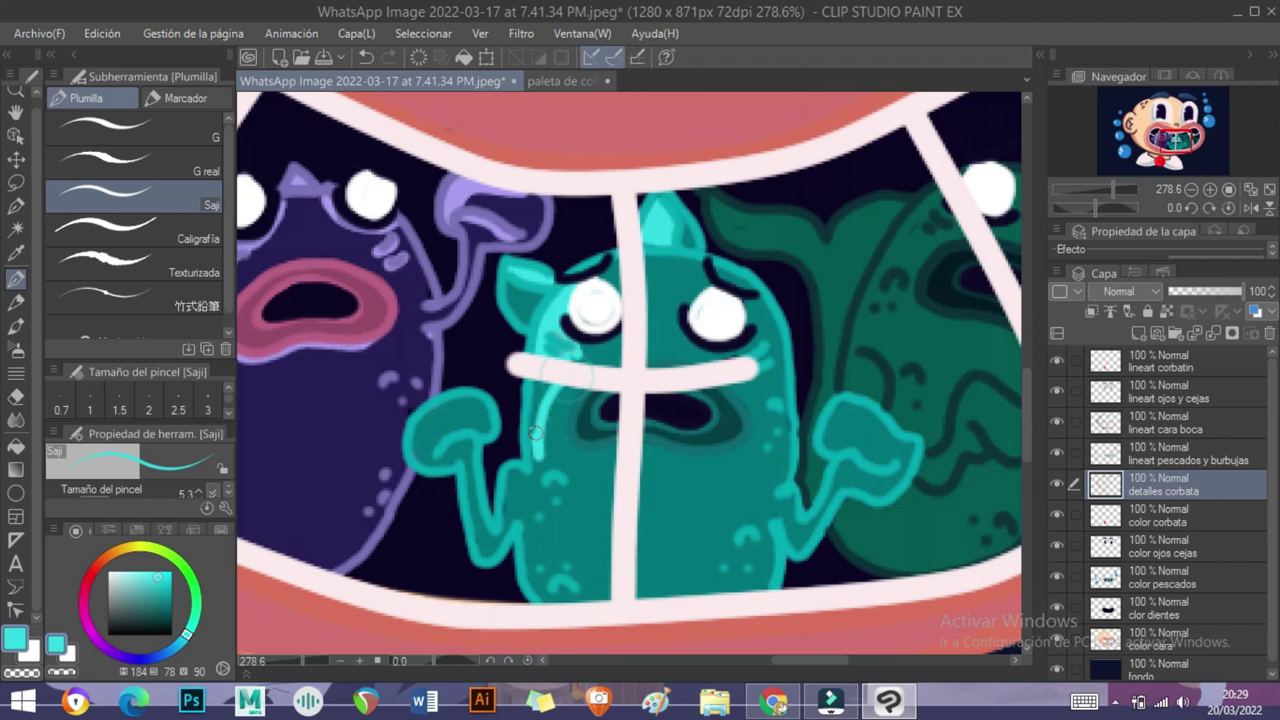
{"action": "scroll", "coordinate": [612, 442], "scroll_direction": "down", "scroll_amount": 2}
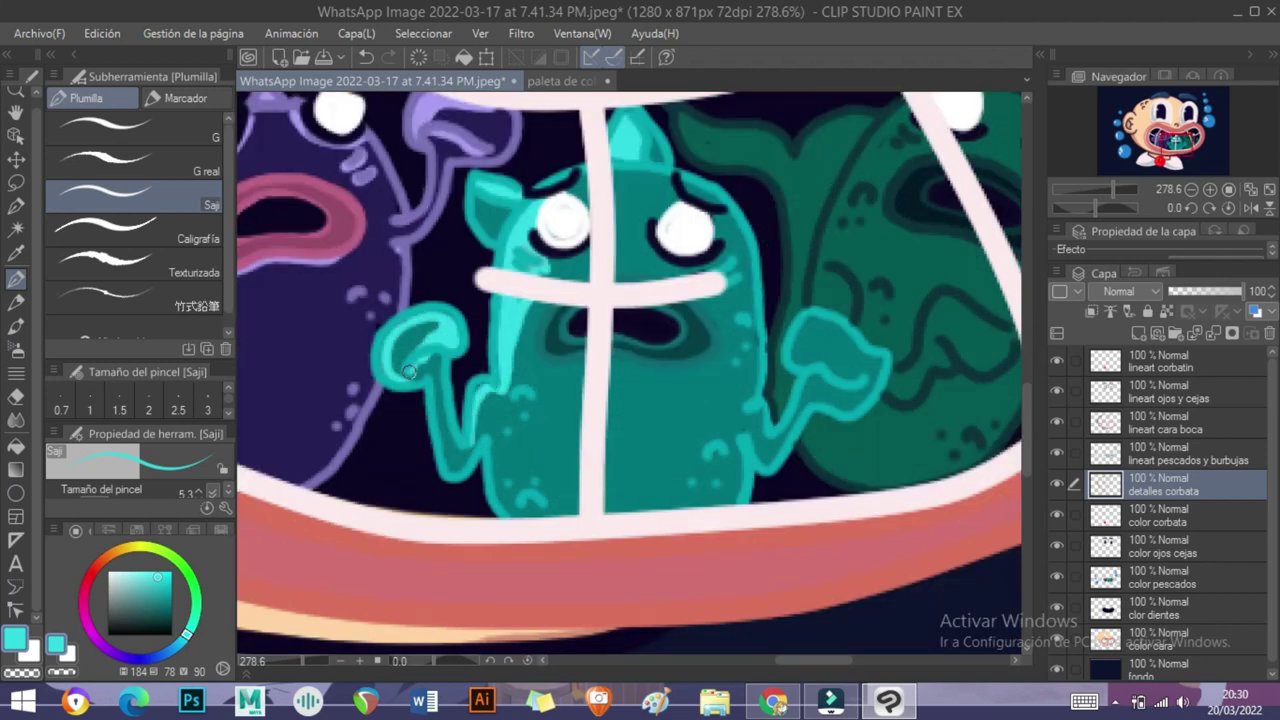
{"action": "scroll", "coordinate": [420, 377], "scroll_direction": "right", "scroll_amount": 2}
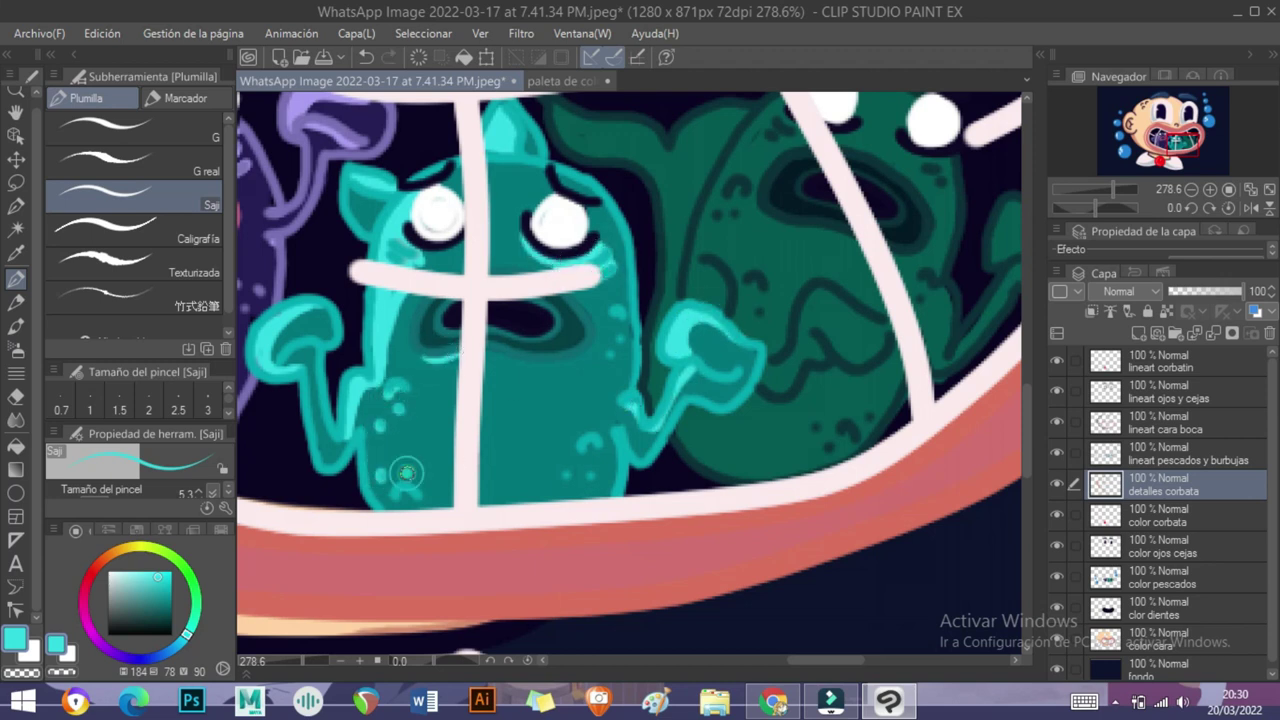
- Choose a lighter green and paint highlights along the green fish's left body edge, head and tail
{"action": "left_click_drag", "start_coordinate": [760, 322], "coordinate": [540, 442]}
{"action": "left_click", "coordinate": [152, 592]}
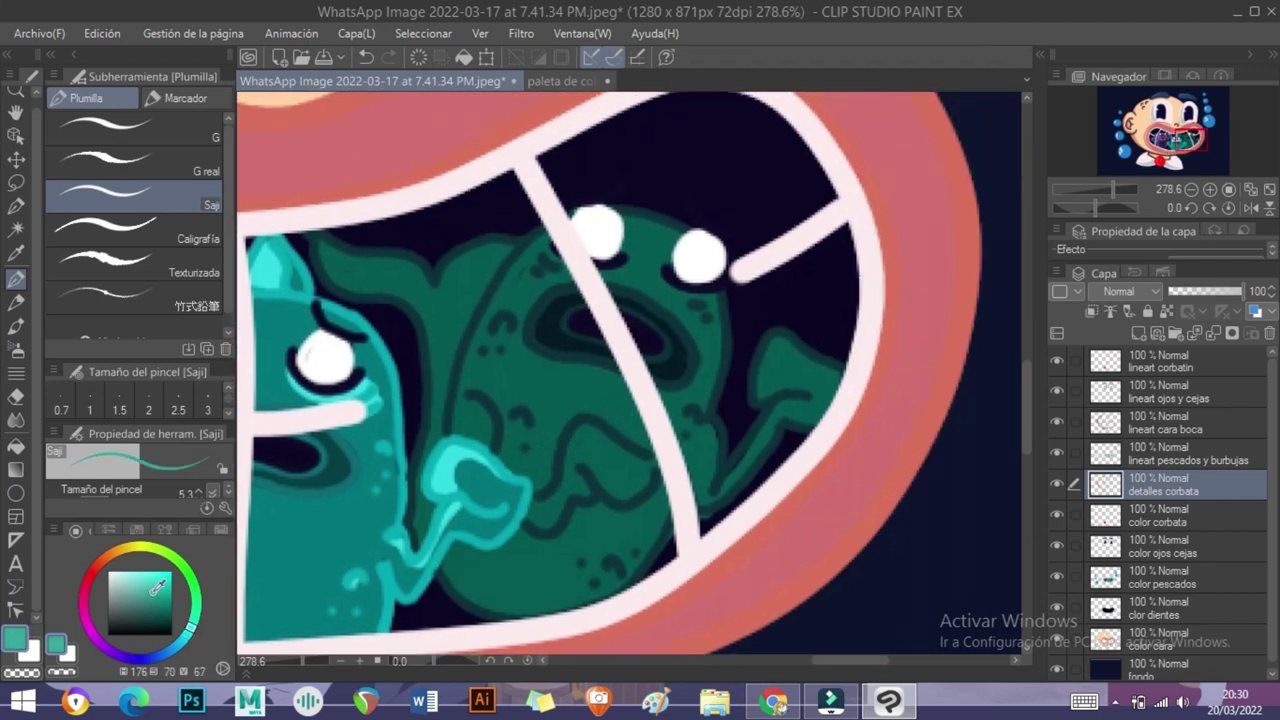
{"action": "mouse_move", "coordinate": [548, 245]}
{"action": "left_mouse_down"}
{"action": "mouse_move", "coordinate": [455, 437]}
{"action": "mouse_move", "coordinate": [550, 248]}
{"action": "left_mouse_up"}
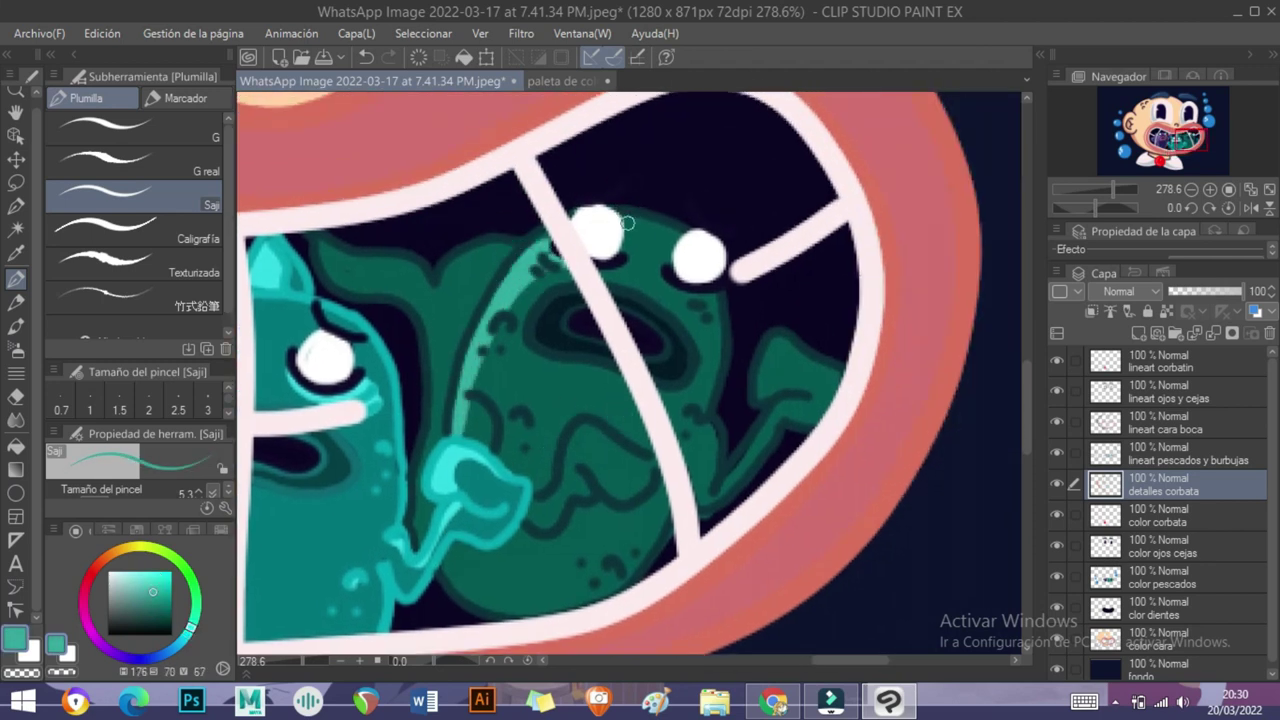
{"action": "left_click_drag", "start_coordinate": [443, 283], "coordinate": [515, 242]}
{"action": "left_click_drag", "start_coordinate": [315, 240], "coordinate": [445, 300]}
{"action": "left_click_drag", "start_coordinate": [320, 250], "coordinate": [345, 275]}
{"action": "key", "text": "e"}
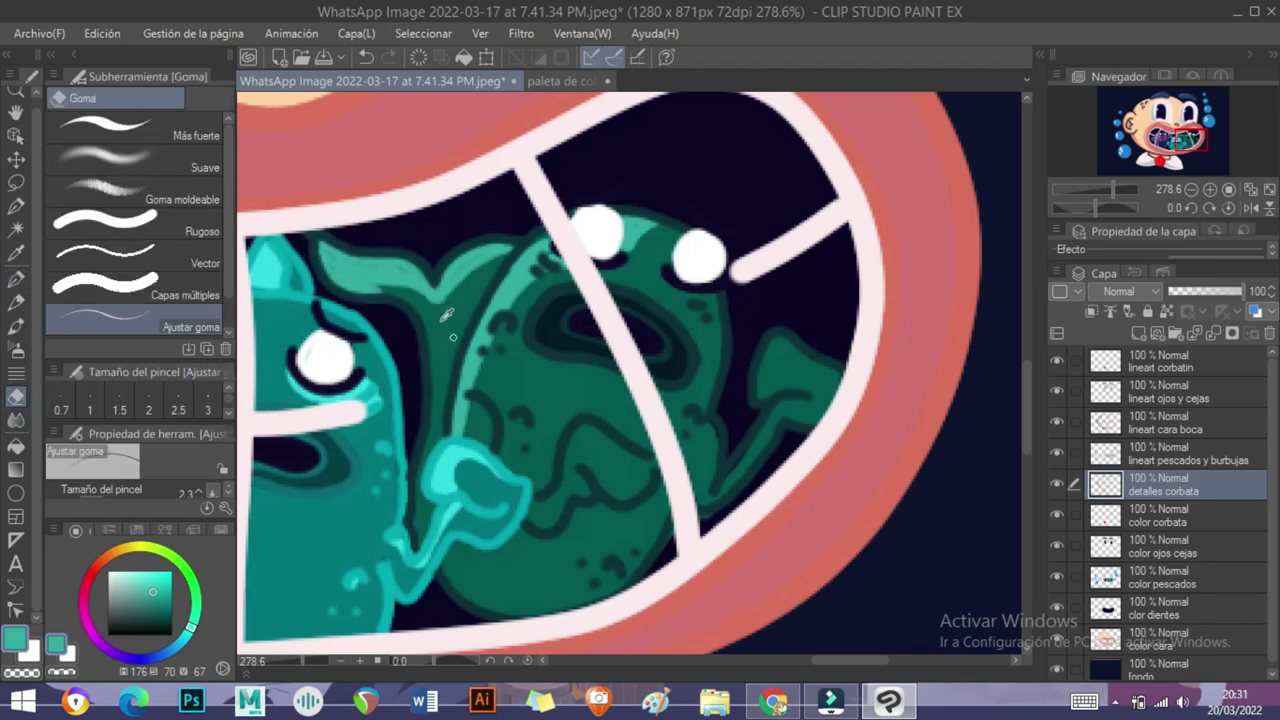
- Add light green highlights on the green fish's tail stem, front fin, cheek spots and right fin
{"action": "left_click", "coordinate": [20, 278]}
{"action": "left_click_drag", "start_coordinate": [428, 330], "coordinate": [422, 540]}
{"action": "left_click_drag", "start_coordinate": [545, 500], "coordinate": [650, 467]}
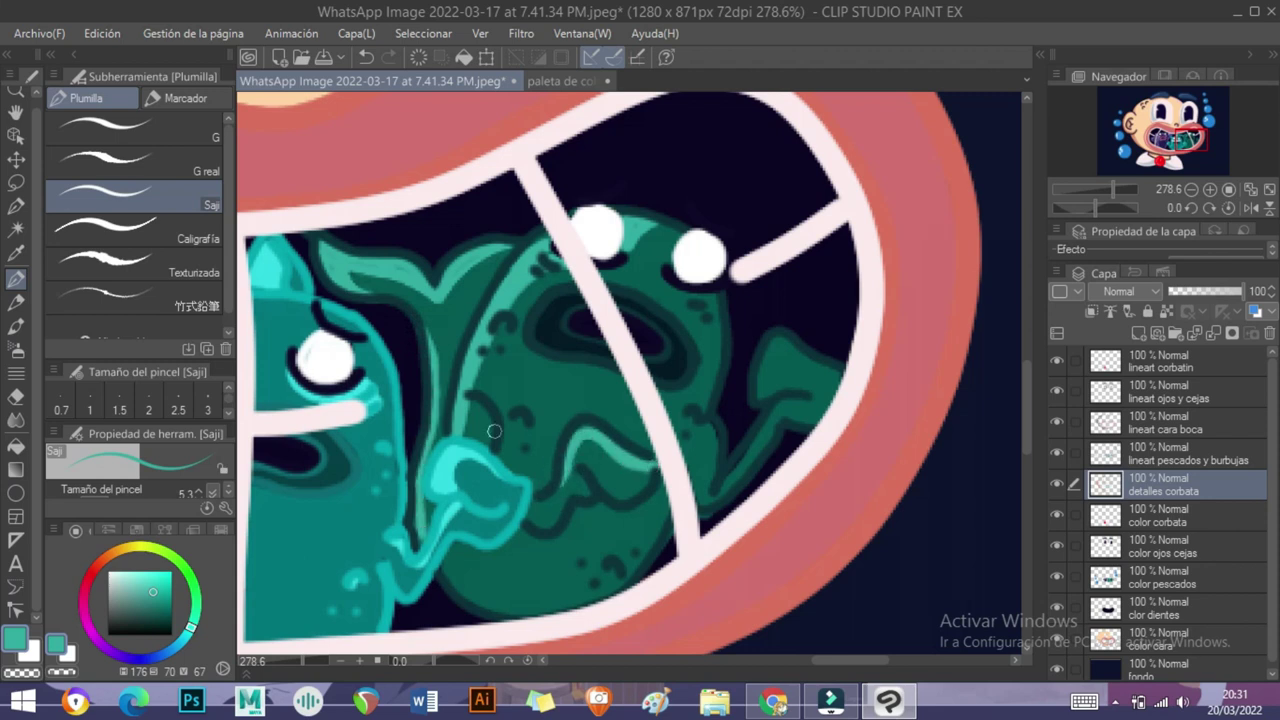
{"action": "left_click_drag", "start_coordinate": [688, 310], "coordinate": [706, 318]}
{"action": "mouse_move", "coordinate": [760, 398]}
{"action": "left_mouse_down"}
{"action": "mouse_move", "coordinate": [781, 341]}
{"action": "mouse_move", "coordinate": [797, 357]}
{"action": "mouse_move", "coordinate": [791, 399]}
{"action": "mouse_move", "coordinate": [736, 437]}
{"action": "left_mouse_up"}
- Switch to a pale grey-green and paint worried eyebrows above the green fish's eyes, cleaning them with the eraser
{"action": "scroll", "coordinate": [736, 437], "scroll_direction": "up", "scroll_amount": 4}
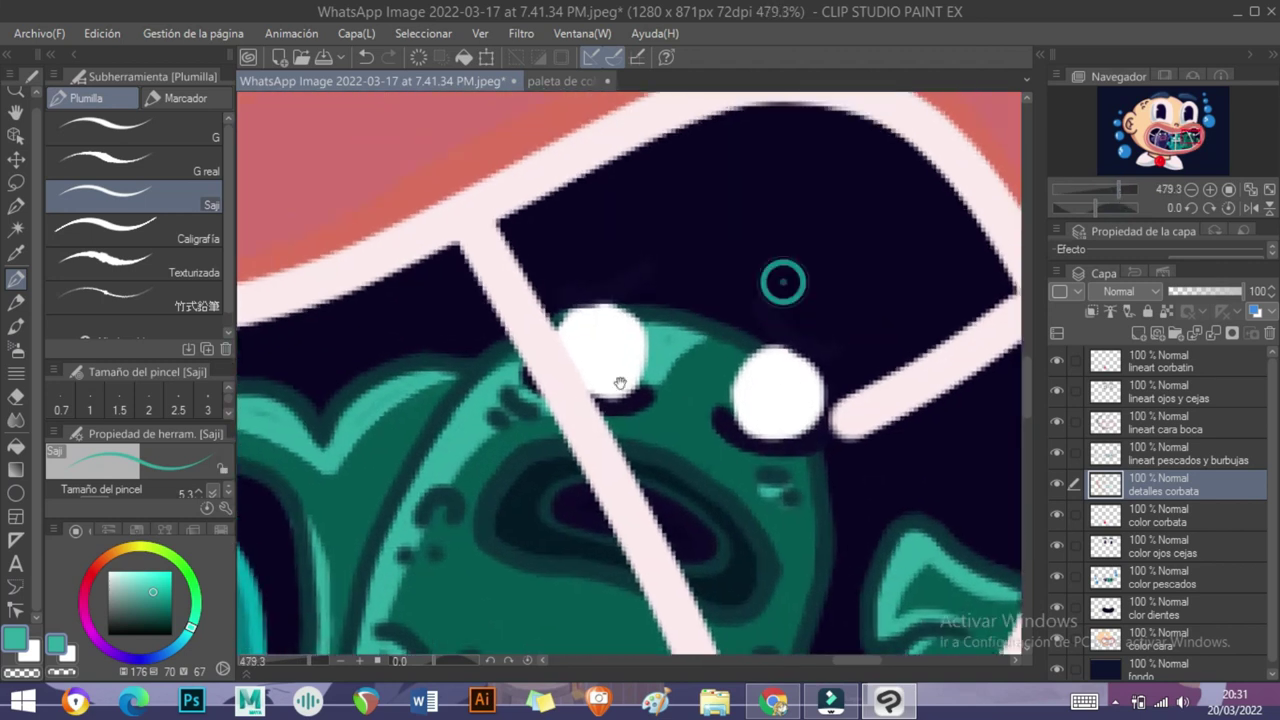
{"action": "left_click", "coordinate": [620, 384], "text": "alt"}
{"action": "left_click_drag", "start_coordinate": [551, 280], "coordinate": [650, 258]}
{"action": "mouse_move", "coordinate": [762, 282]}
{"action": "left_mouse_down"}
{"action": "mouse_move", "coordinate": [835, 336]}
{"action": "mouse_move", "coordinate": [806, 255]}
{"action": "left_mouse_up"}
{"action": "key", "text": "e"}
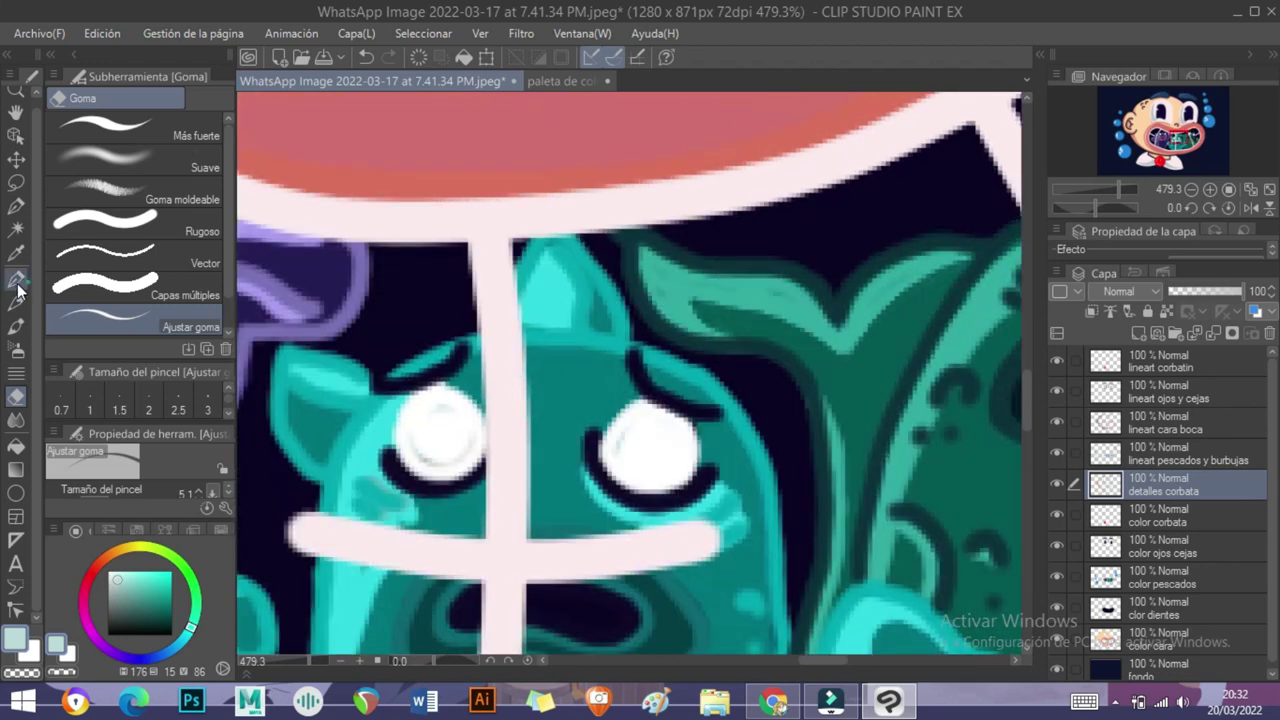
- Paint pale grey-green highlights on both of the teal fish's eyebrows
{"action": "left_click", "coordinate": [17, 283]}
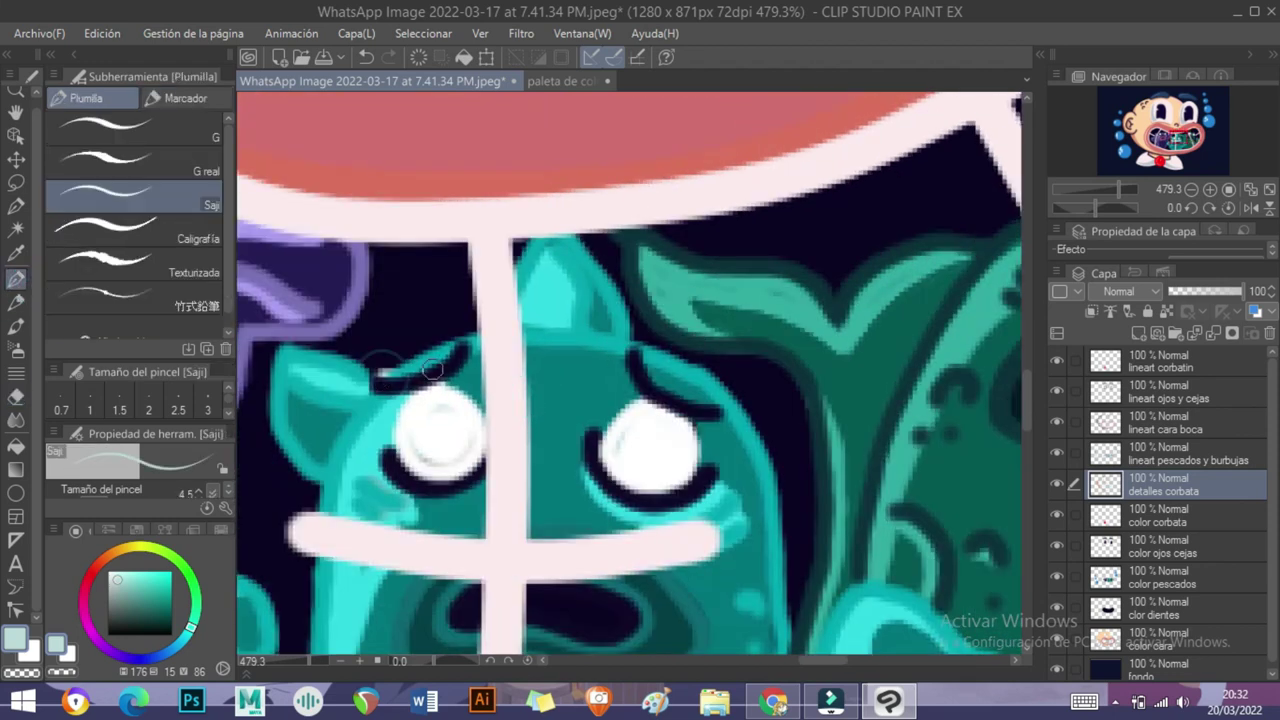
{"action": "left_click", "coordinate": [1133, 368]}
{"action": "left_click_drag", "start_coordinate": [375, 382], "coordinate": [462, 343]}
{"action": "left_click_drag", "start_coordinate": [638, 350], "coordinate": [692, 395]}
- Paint pale grey-green eyebrows above the purple fish's eyes on the detalles corbata layer and thin them with the eraser
{"action": "left_click_drag", "start_coordinate": [330, 360], "coordinate": [586, 394]}
{"action": "left_click", "coordinate": [1160, 485]}
{"action": "left_click_drag", "start_coordinate": [459, 335], "coordinate": [514, 357]}
{"action": "mouse_move", "coordinate": [403, 340]}
{"action": "left_mouse_down"}
{"action": "mouse_move", "coordinate": [477, 302]}
{"action": "mouse_move", "coordinate": [400, 345]}
{"action": "left_mouse_up"}
{"action": "mouse_move", "coordinate": [585, 305]}
{"action": "left_mouse_down"}
{"action": "mouse_move", "coordinate": [670, 298]}
{"action": "mouse_move", "coordinate": [750, 346]}
{"action": "left_mouse_up"}
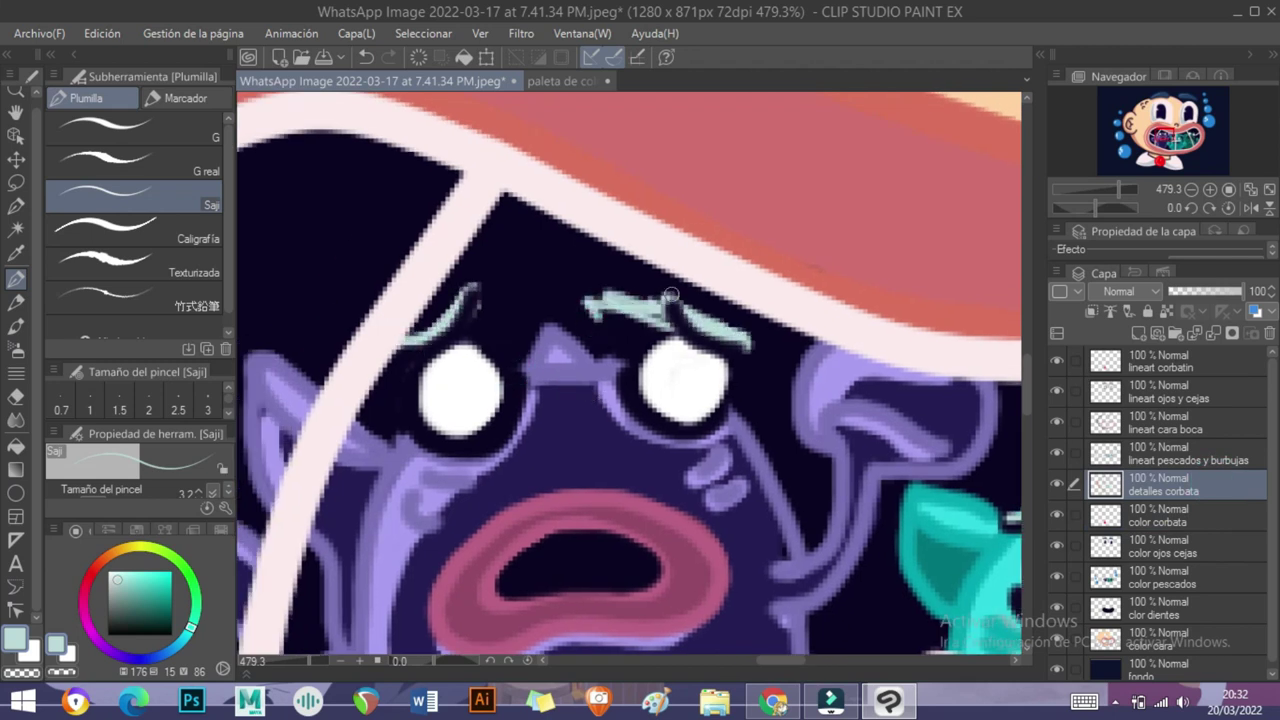
{"action": "left_click", "coordinate": [16, 396]}
{"action": "mouse_move", "coordinate": [480, 300]}
{"action": "left_mouse_down"}
{"action": "mouse_move", "coordinate": [619, 294]}
{"action": "mouse_move", "coordinate": [659, 319]}
{"action": "mouse_move", "coordinate": [710, 300]}
{"action": "left_mouse_up"}
- Try painting the dark mouth background behind the purple fish pale yellow on the color corbata layer
{"action": "left_click_drag", "start_coordinate": [1120, 189], "coordinate": [1115, 189]}
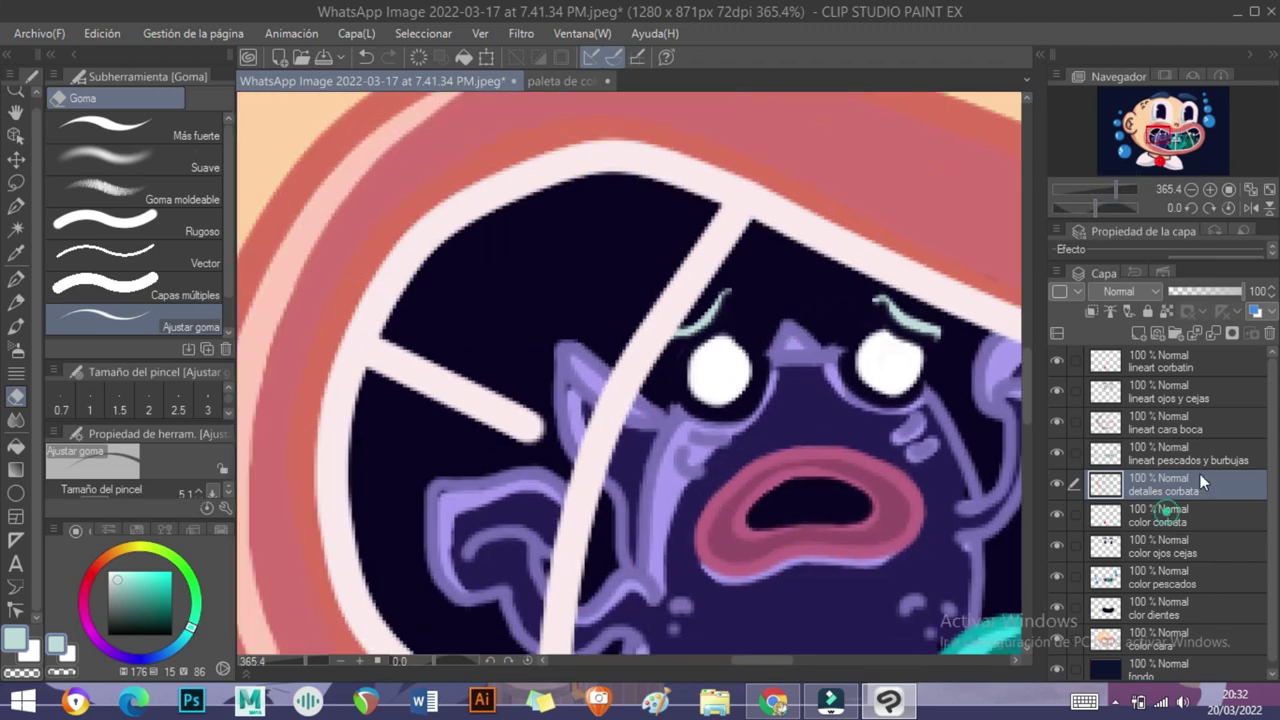
{"action": "left_click", "coordinate": [1190, 515]}
{"action": "left_click", "coordinate": [357, 412], "text": "alt"}
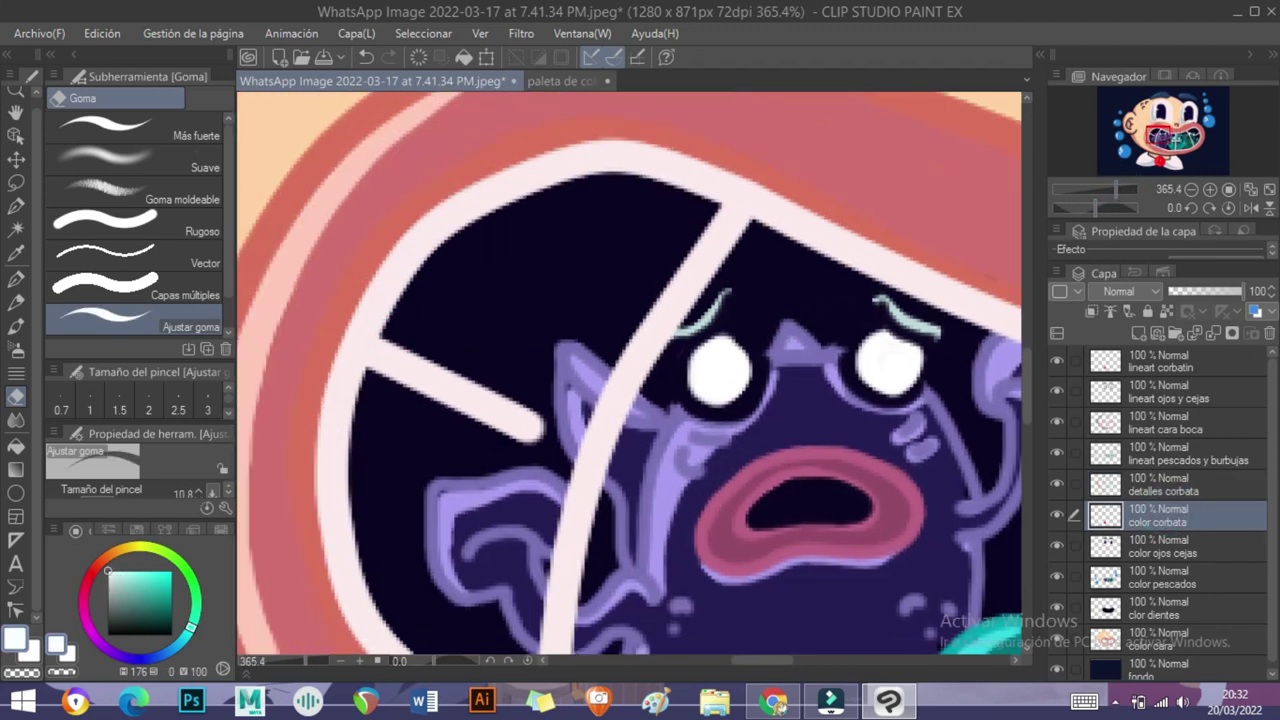
{"action": "key", "text": "p"}
{"action": "left_click_drag", "start_coordinate": [418, 350], "coordinate": [446, 314]}
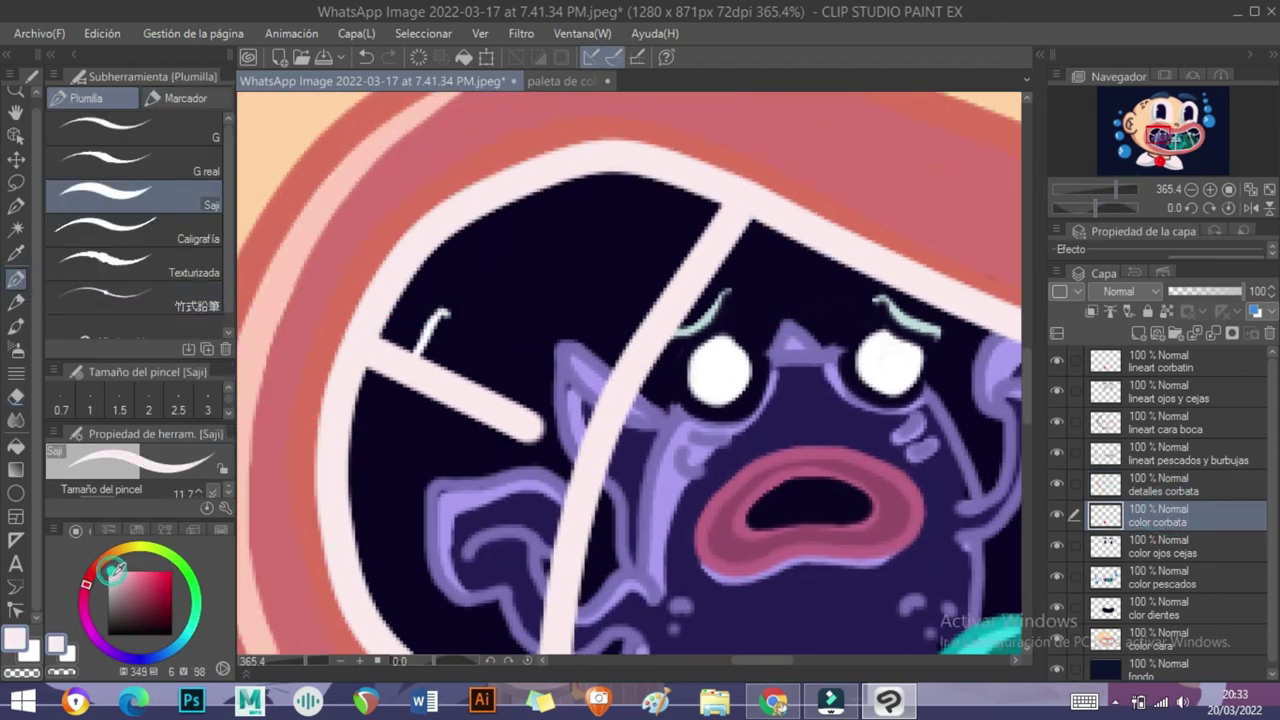
{"action": "left_click", "coordinate": [560, 81]}
{"action": "left_click", "coordinate": [270, 81]}
{"action": "mouse_move", "coordinate": [415, 345]}
{"action": "left_mouse_down"}
{"action": "mouse_move", "coordinate": [406, 296]}
{"action": "mouse_move", "coordinate": [529, 200]}
{"action": "mouse_move", "coordinate": [370, 485]}
{"action": "mouse_move", "coordinate": [509, 420]}
{"action": "mouse_move", "coordinate": [391, 509]}
{"action": "mouse_move", "coordinate": [382, 592]}
{"action": "left_mouse_up"}
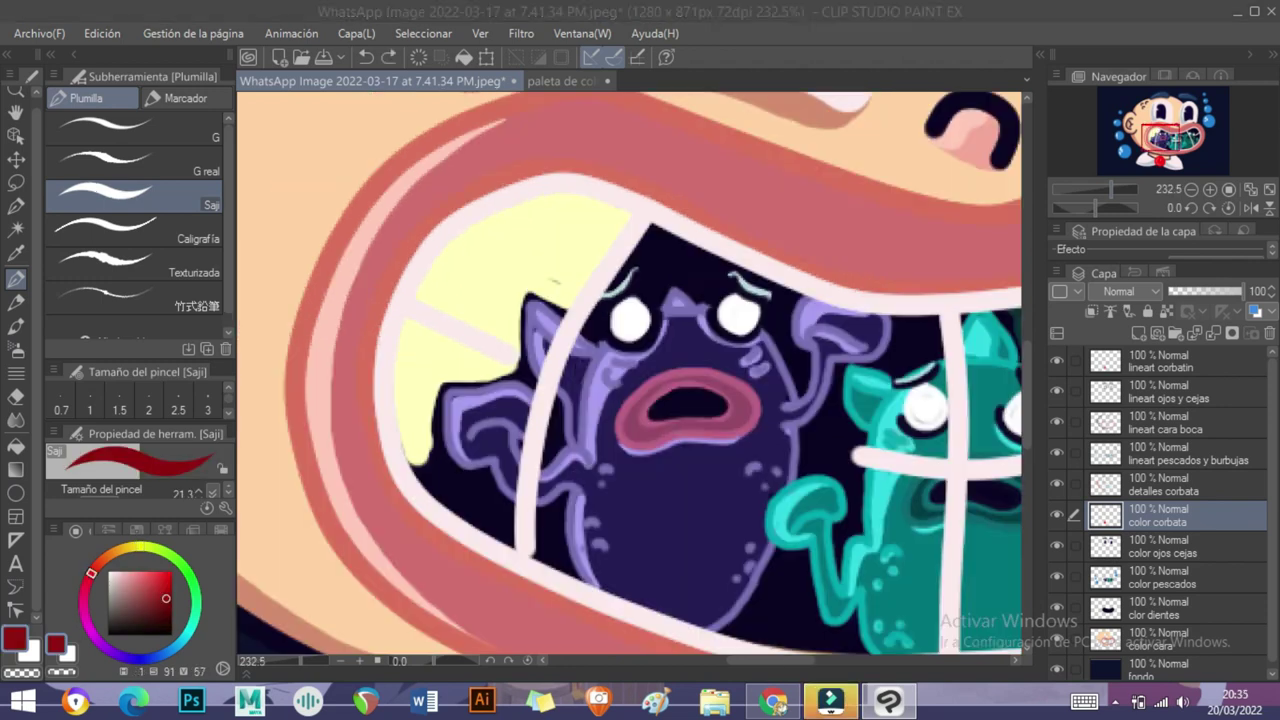
- Select the clor dientes layer and paint the mouth background around the purple fish dark red
{"action": "left_click", "coordinate": [560, 81]}
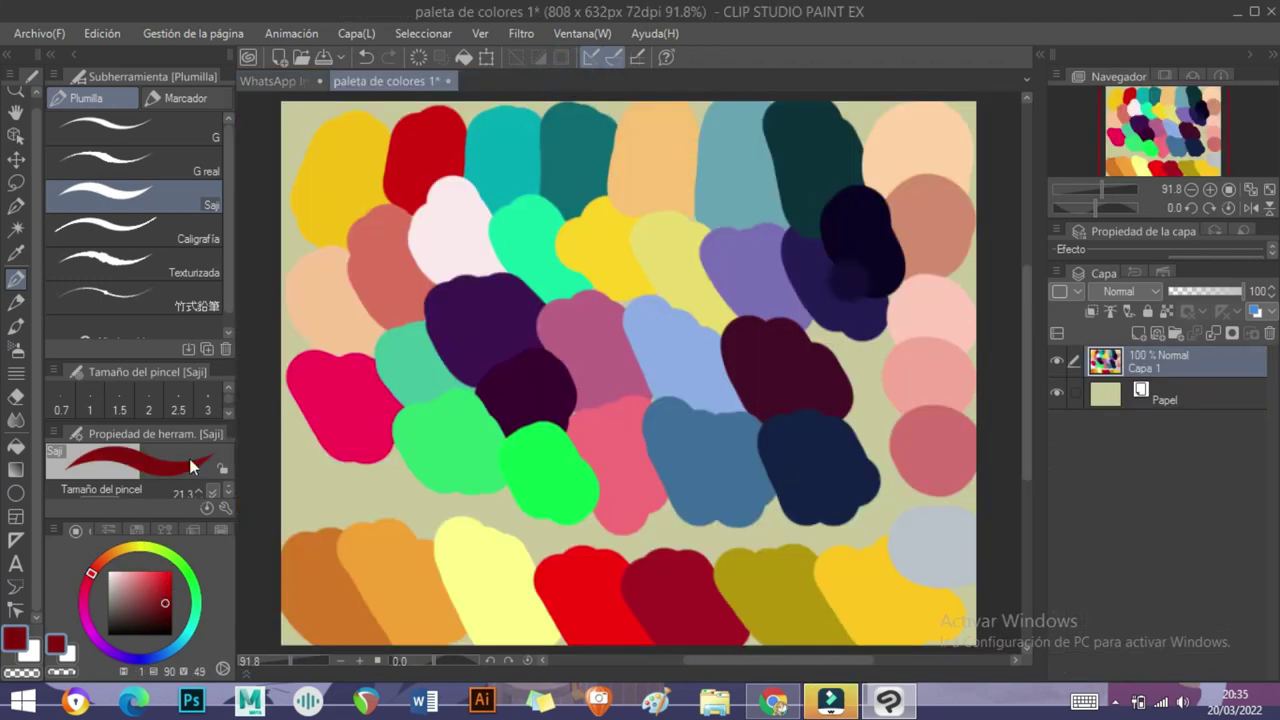
{"action": "left_click", "coordinate": [270, 81]}
{"action": "left_click", "coordinate": [1193, 548]}
{"action": "left_click", "coordinate": [1194, 578]}
{"action": "left_click", "coordinate": [1192, 608]}
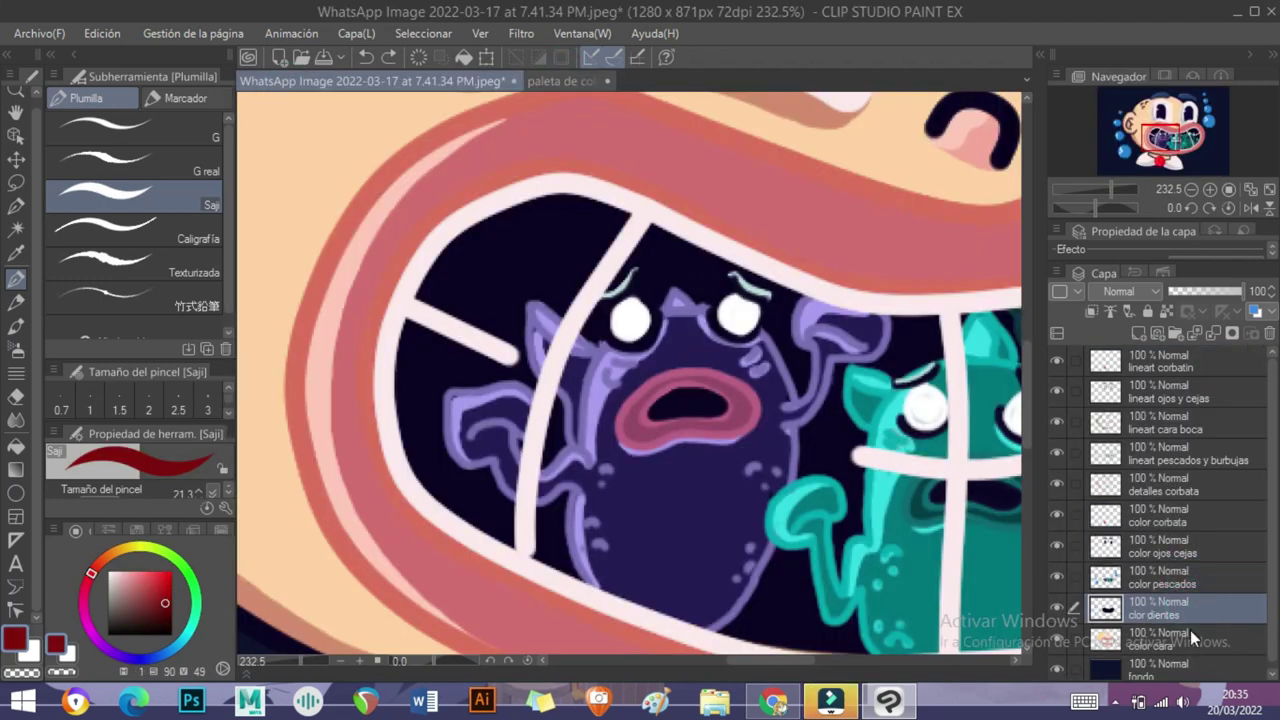
{"action": "mouse_move", "coordinate": [580, 355]}
{"action": "left_mouse_down"}
{"action": "mouse_move", "coordinate": [447, 312]}
{"action": "mouse_move", "coordinate": [511, 360]}
{"action": "mouse_move", "coordinate": [463, 354]}
{"action": "mouse_move", "coordinate": [454, 496]}
{"action": "mouse_move", "coordinate": [540, 506]}
{"action": "mouse_move", "coordinate": [542, 470]}
{"action": "mouse_move", "coordinate": [599, 346]}
{"action": "mouse_move", "coordinate": [475, 278]}
{"action": "left_mouse_up"}
{"action": "scroll", "coordinate": [475, 278], "scroll_direction": "down", "scroll_amount": 4}
{"action": "scroll", "coordinate": [367, 465], "scroll_direction": "up", "scroll_amount": 4}
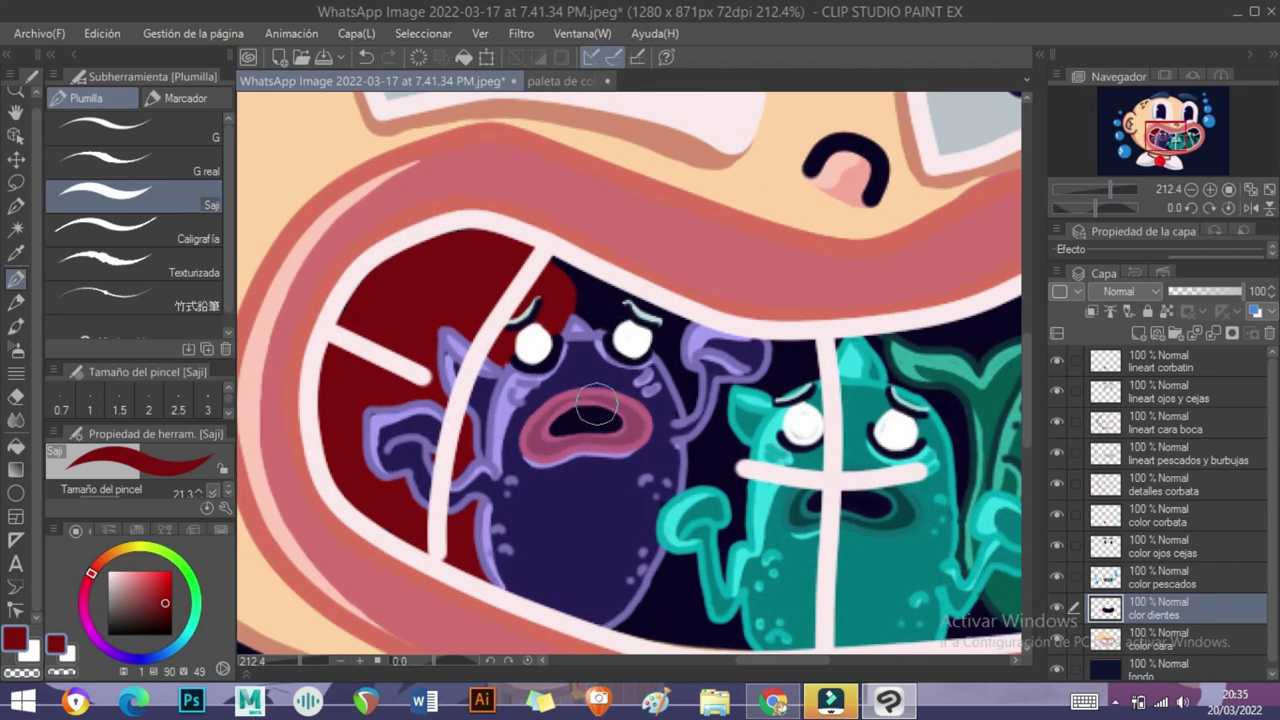
- Repaint the whole mouth background behind the three fish with a much darker maroon
{"action": "mouse_move", "coordinate": [367, 465]}
{"action": "left_mouse_down"}
{"action": "mouse_move", "coordinate": [460, 440]}
{"action": "mouse_move", "coordinate": [550, 300]}
{"action": "mouse_move", "coordinate": [394, 277]}
{"action": "left_mouse_up"}
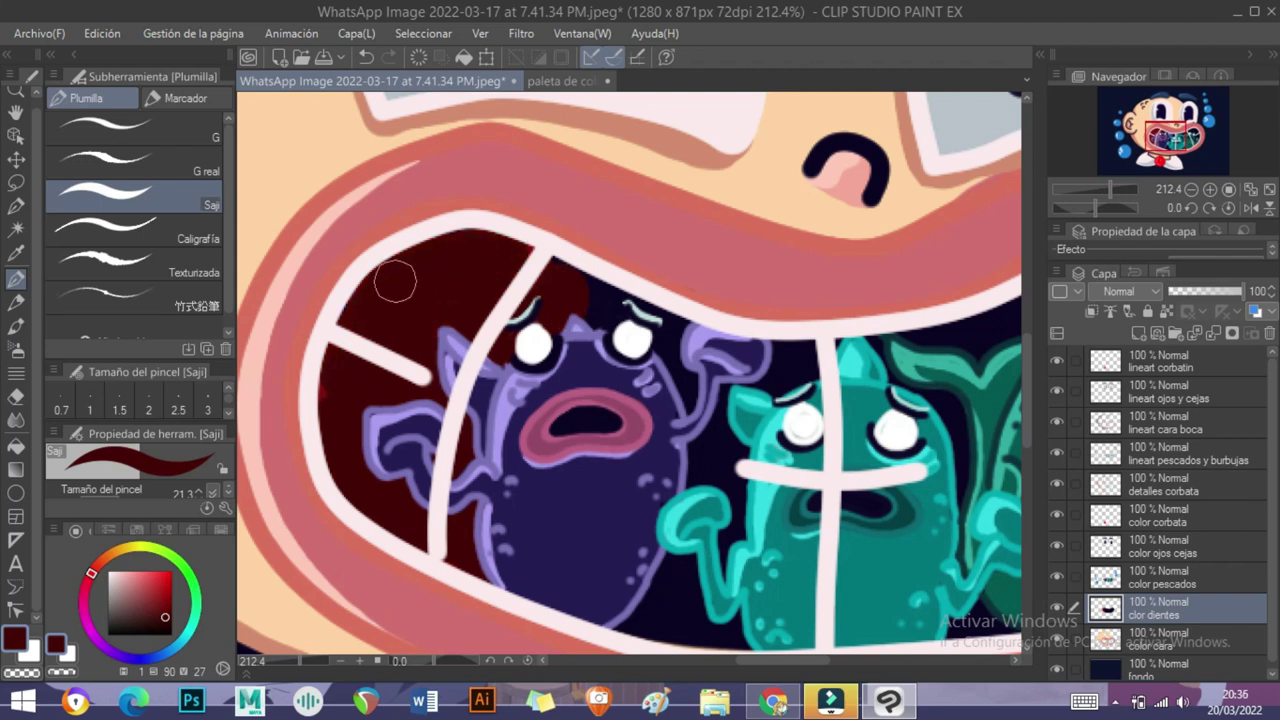
{"action": "left_click_drag", "start_coordinate": [1108, 196], "coordinate": [1105, 196]}
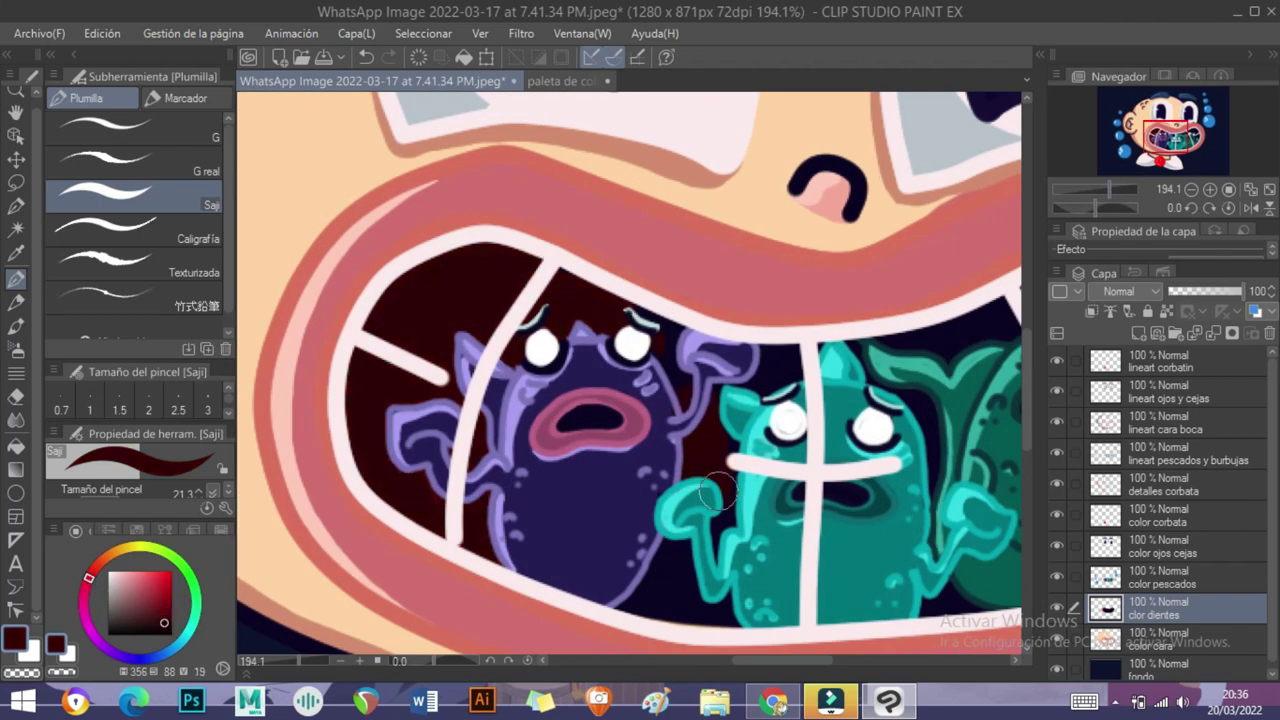
{"action": "scroll", "coordinate": [630, 560], "scroll_direction": "right", "scroll_amount": 2}
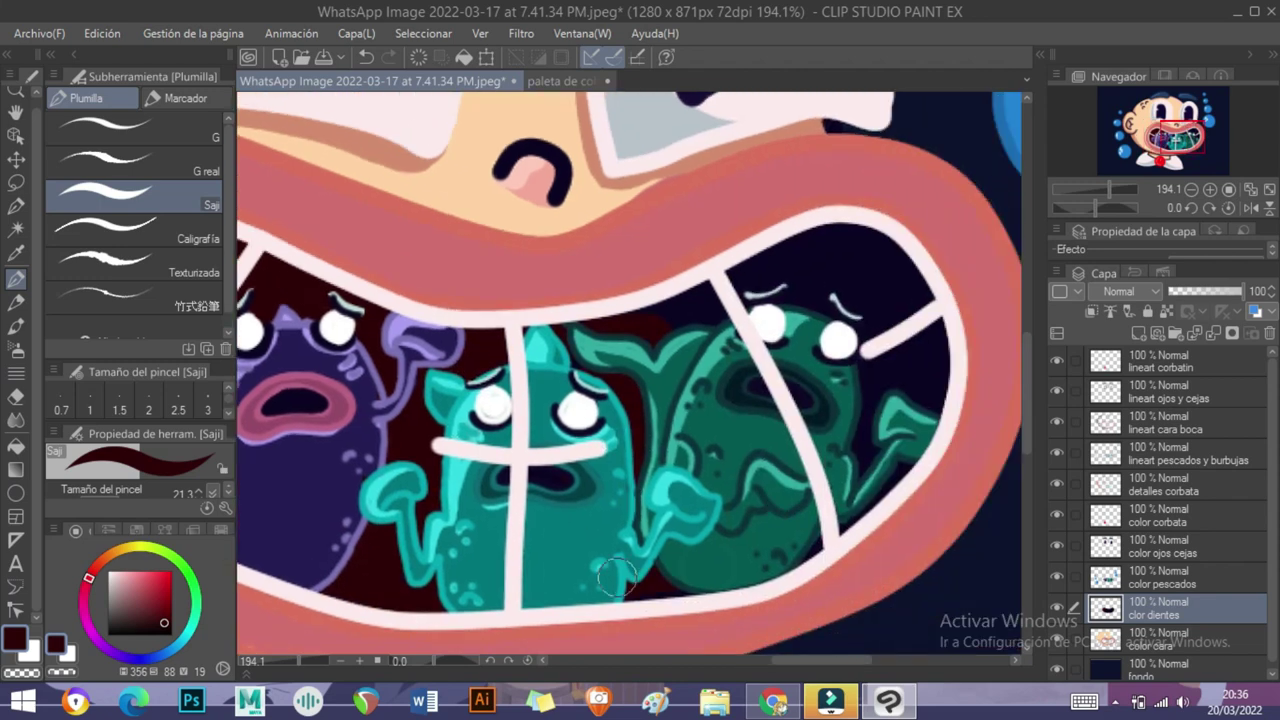
{"action": "left_click_drag", "start_coordinate": [1108, 190], "coordinate": [1104, 188]}
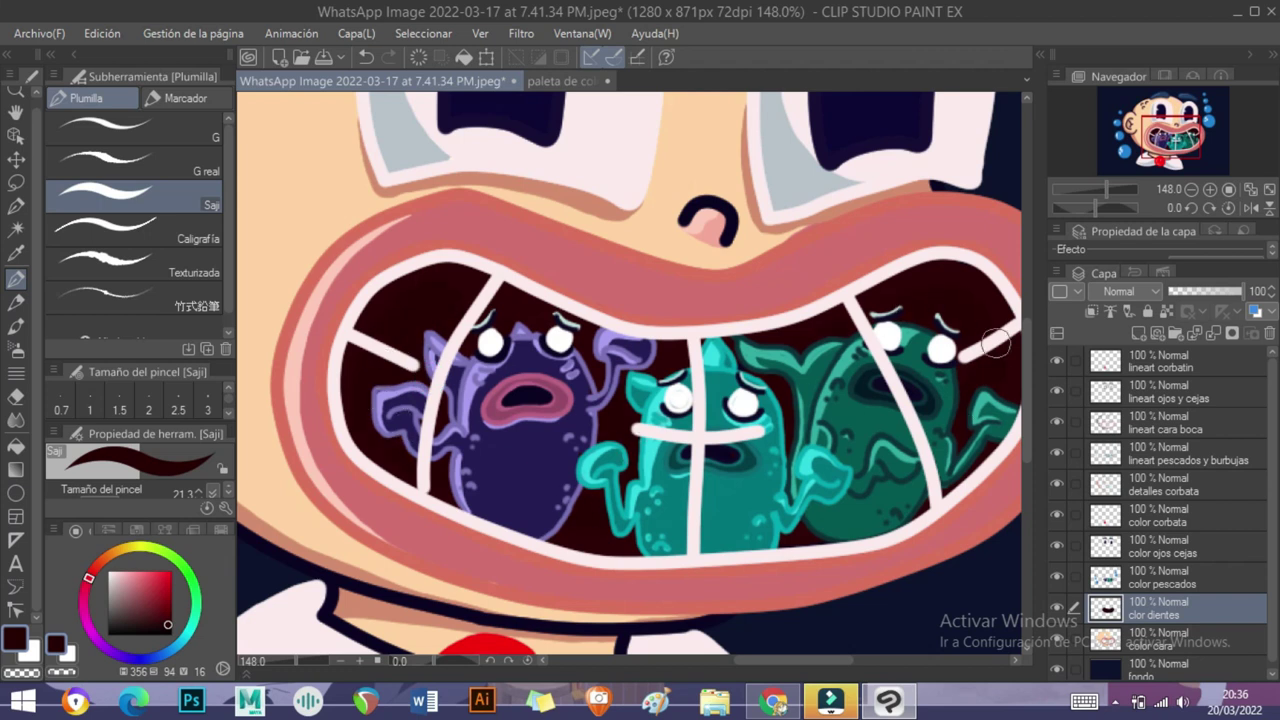
{"action": "scroll", "coordinate": [996, 344], "scroll_direction": "right", "scroll_amount": 1}
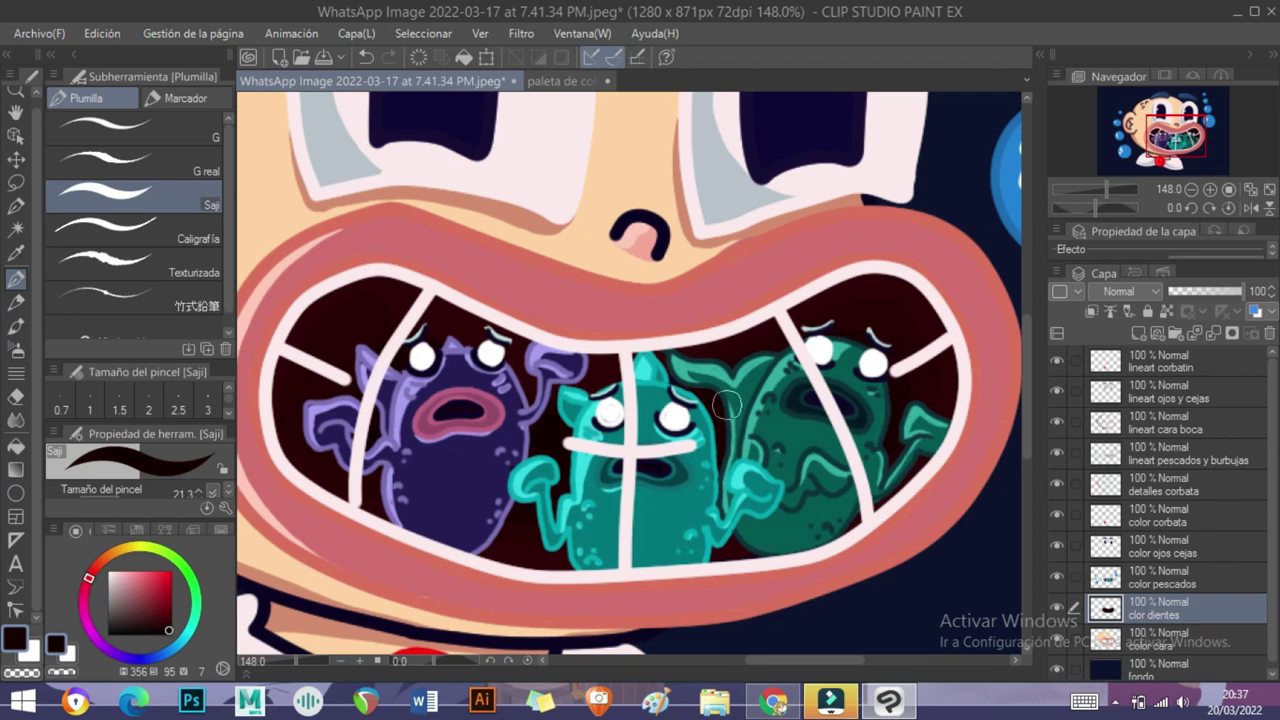
- Shade the mouth background between the fish with black and touch up its edges with the sampled dark maroon
{"action": "left_click", "coordinate": [168, 633]}
{"action": "scroll", "coordinate": [1103, 188], "scroll_direction": "down", "scroll_amount": 3}
{"action": "scroll", "coordinate": [1103, 188], "scroll_direction": "up", "scroll_amount": 4}
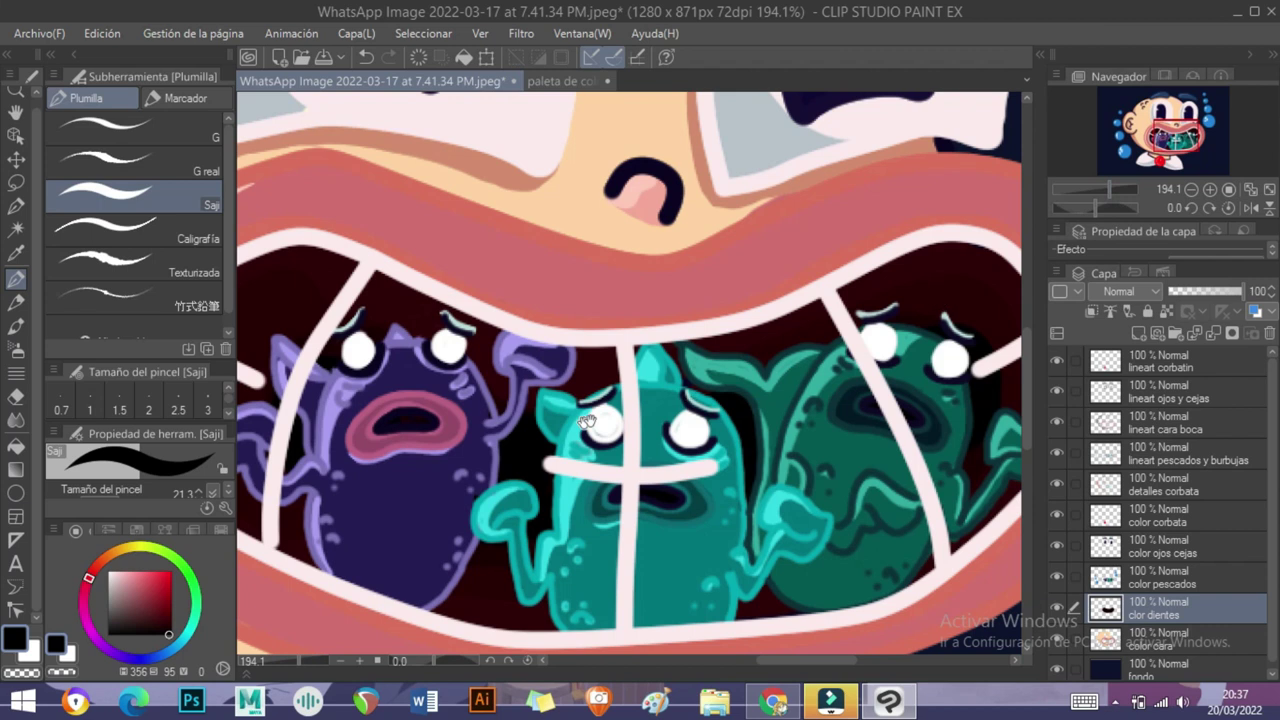
{"action": "left_click_drag", "start_coordinate": [590, 424], "coordinate": [644, 420]}
{"action": "left_click", "coordinate": [276, 306], "text": "alt"}
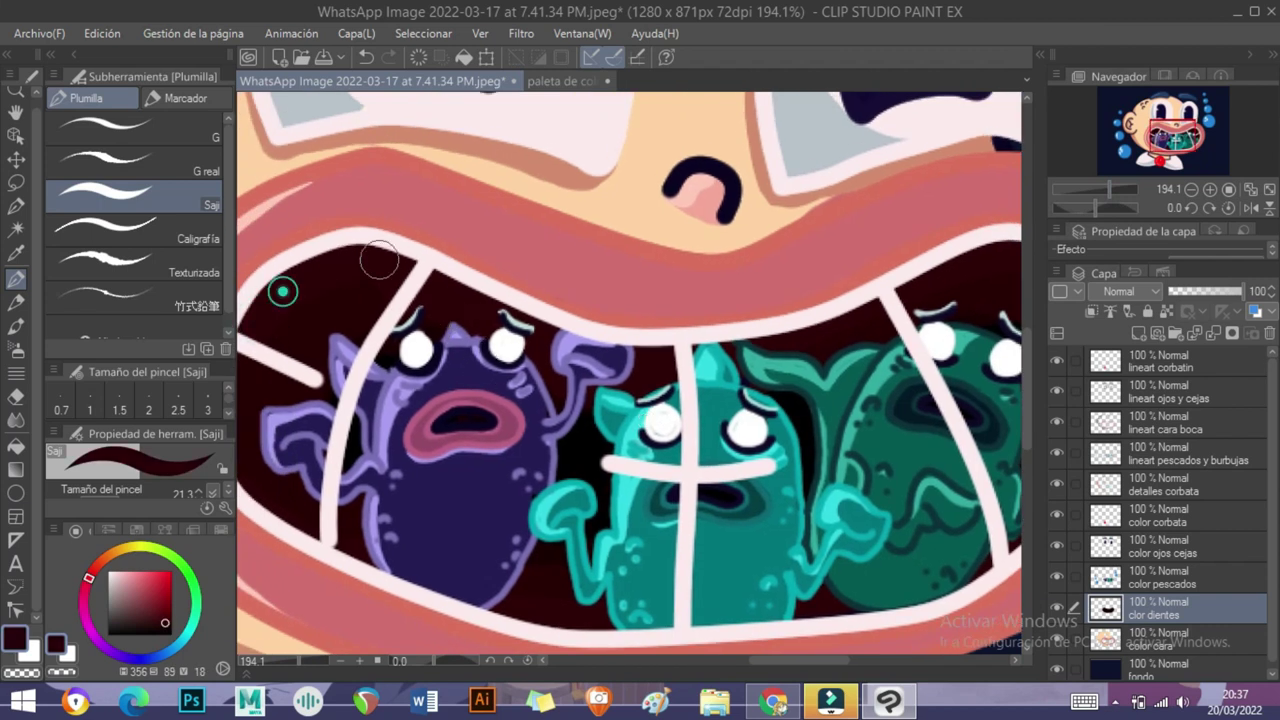
{"action": "scroll", "coordinate": [720, 277], "scroll_direction": "right", "scroll_amount": 3}
{"action": "scroll", "coordinate": [1096, 190], "scroll_direction": "down", "scroll_amount": 4}
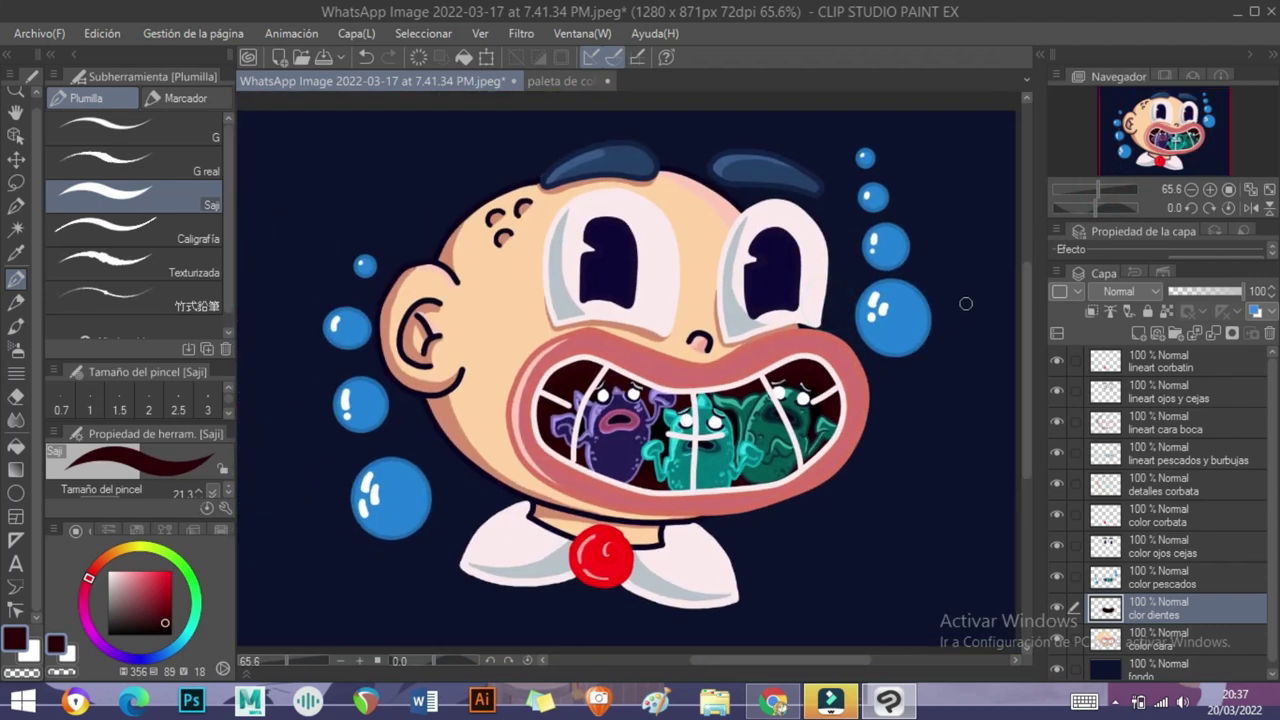
- Save the drawing in its JPEG format, accepting the loss of layer information
{"action": "left_click", "coordinate": [66, 38]}
{"action": "left_click", "coordinate": [166, 149]}
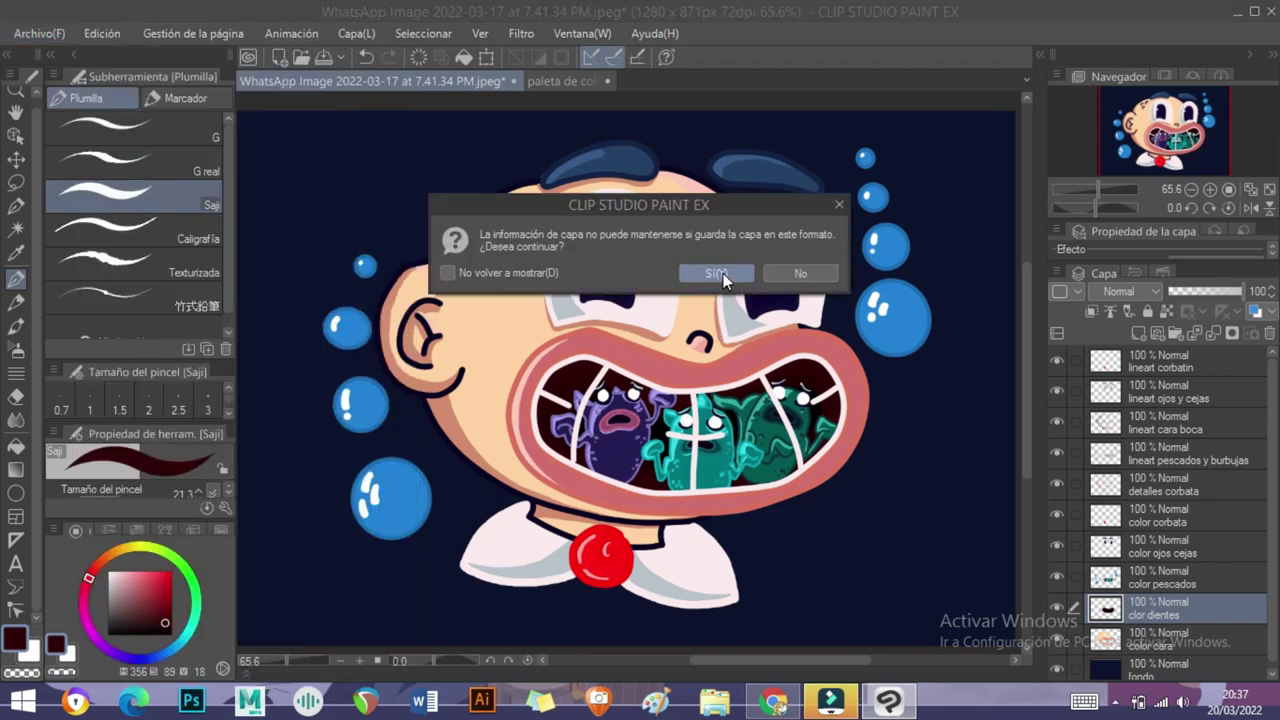
{"action": "left_click", "coordinate": [723, 273]}
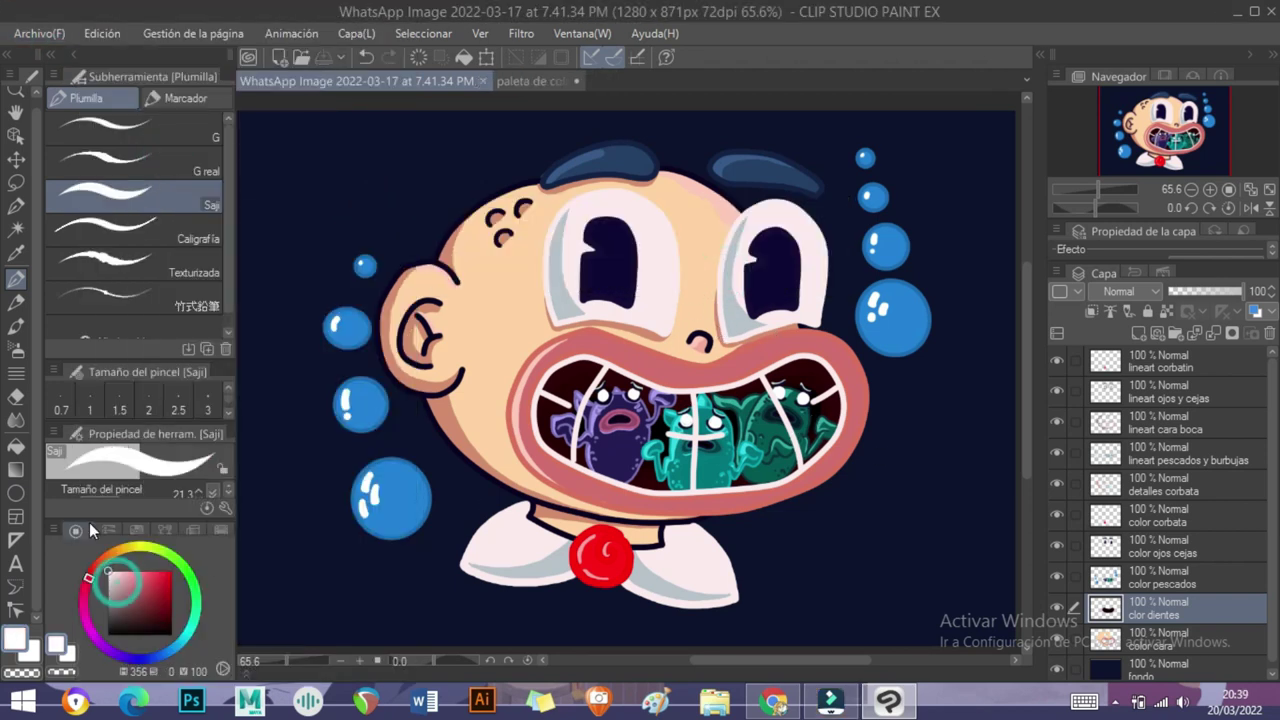
- Handwrite the artist's signature with a small heart in white on the background beside the bow tie, below the mouth
{"action": "left_click_drag", "start_coordinate": [768, 528], "coordinate": [795, 563]}
{"action": "left_click_drag", "start_coordinate": [812, 538], "coordinate": [814, 540]}
{"action": "mouse_move", "coordinate": [826, 550]}
{"action": "left_mouse_down"}
{"action": "mouse_move", "coordinate": [944, 484]}
{"action": "mouse_move", "coordinate": [951, 437]}
{"action": "mouse_move", "coordinate": [990, 465]}
{"action": "left_mouse_up"}
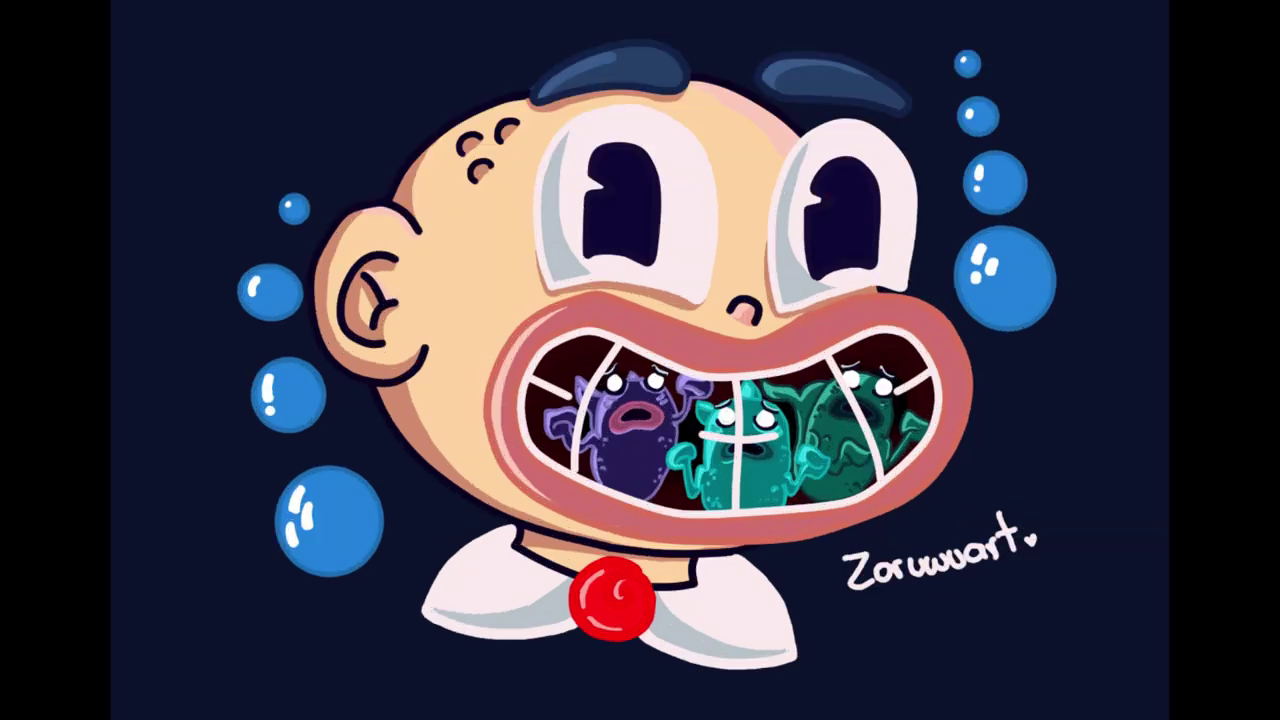